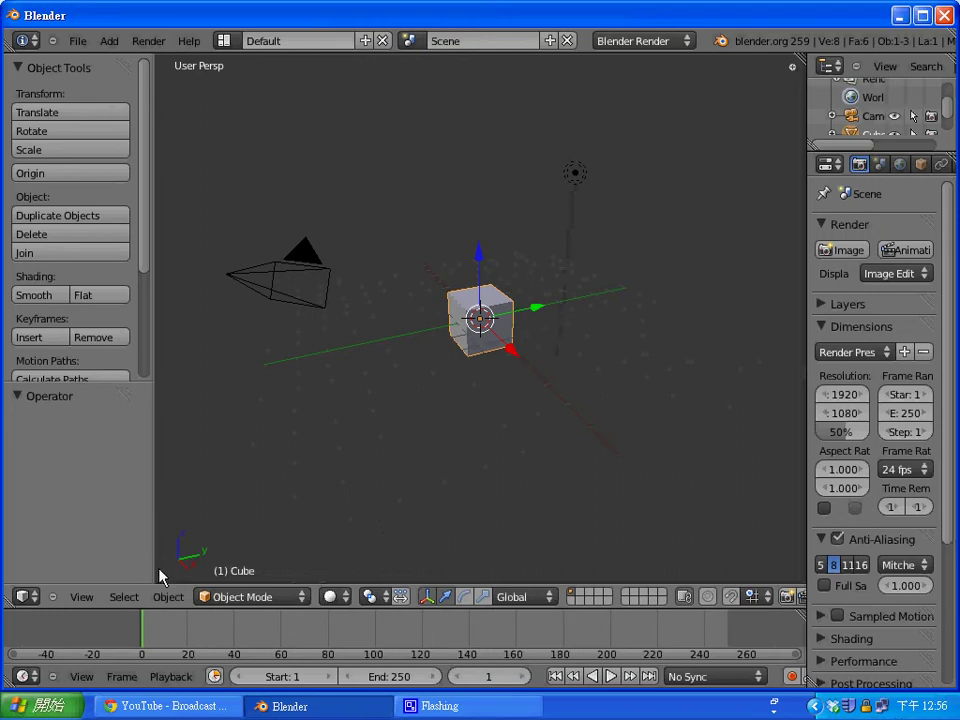
Switch the 3D view to orthographic projection seen from the right side.
{"action": "left_click", "coordinate": [81, 597]}
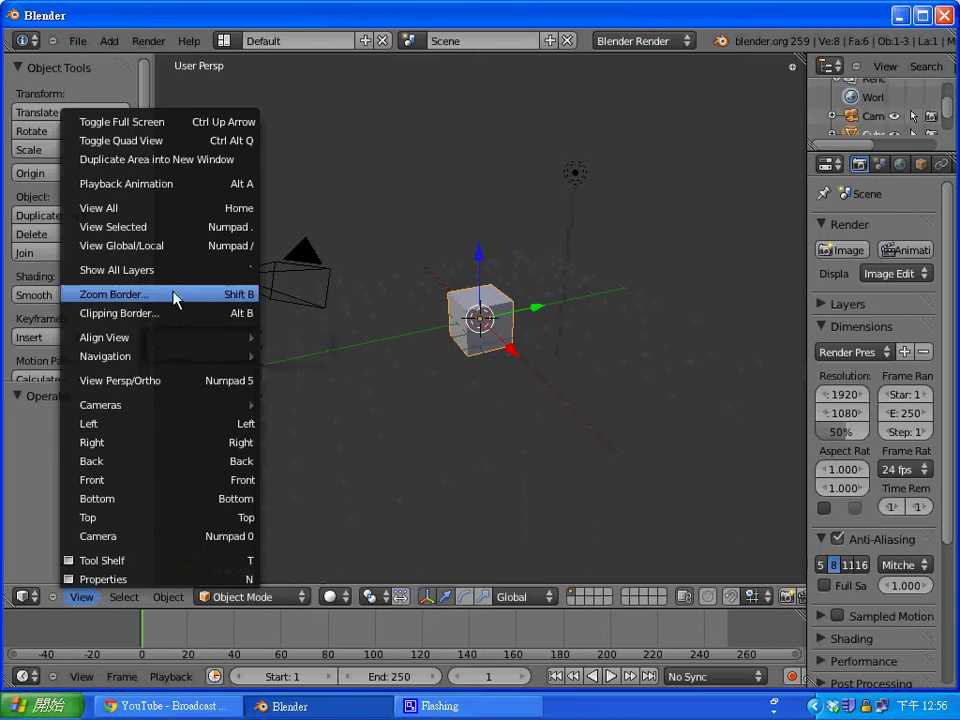
{"action": "left_click", "coordinate": [182, 386]}
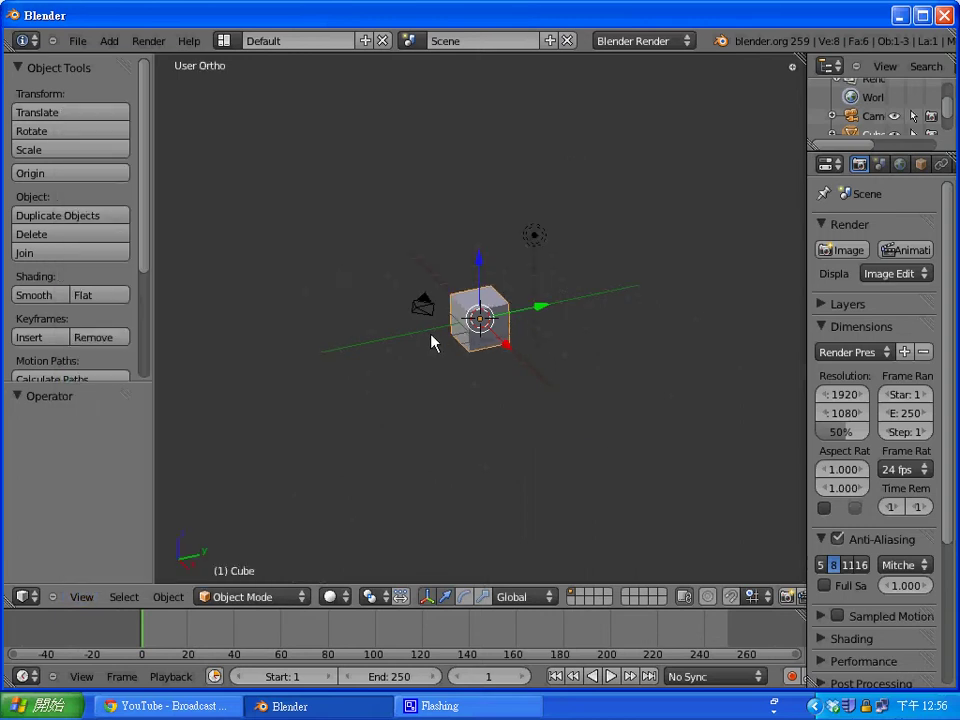
{"action": "key", "text": "KP_3"}
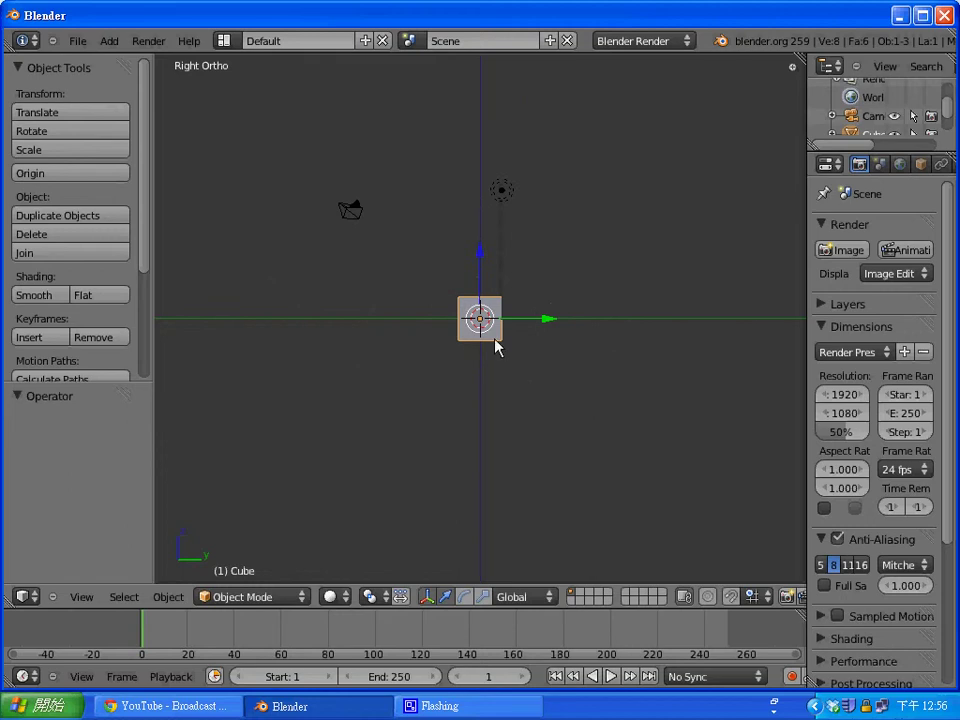
Delete the default cube from the scene.
{"action": "middle_click_drag", "start_coordinate": [630, 291], "coordinate": [597, 402], "text": "shift"}
{"action": "scroll", "coordinate": [577, 379], "scroll_direction": "up", "scroll_amount": 4, "text": "shift"}
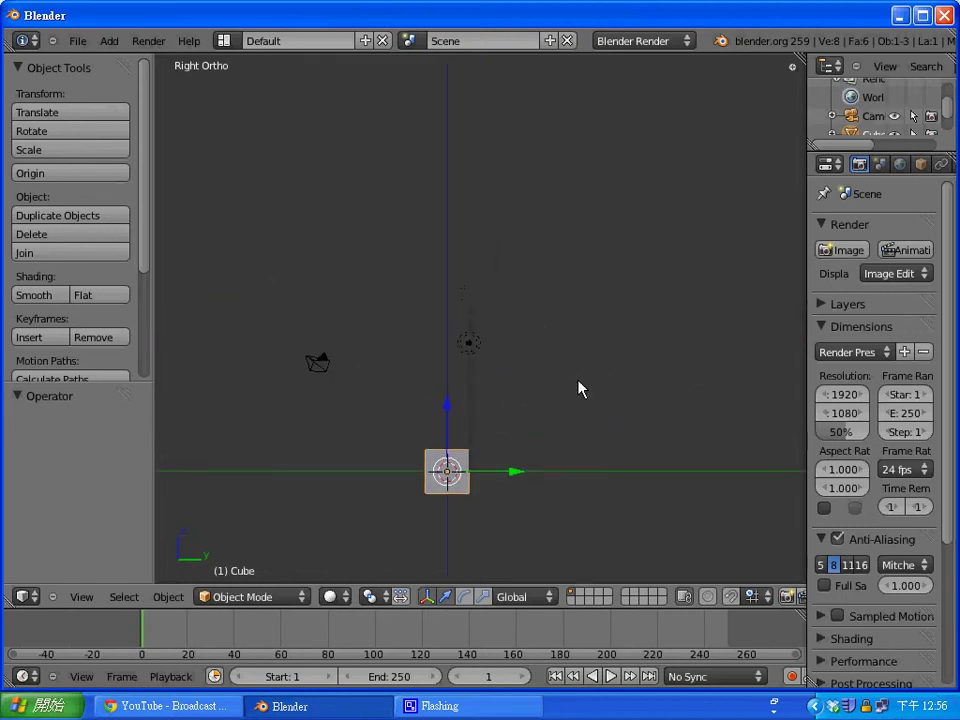
{"action": "scroll", "coordinate": [578, 387], "scroll_direction": "up", "scroll_amount": 2}
{"action": "middle_click_drag", "start_coordinate": [574, 437], "coordinate": [606, 285], "text": "shift"}
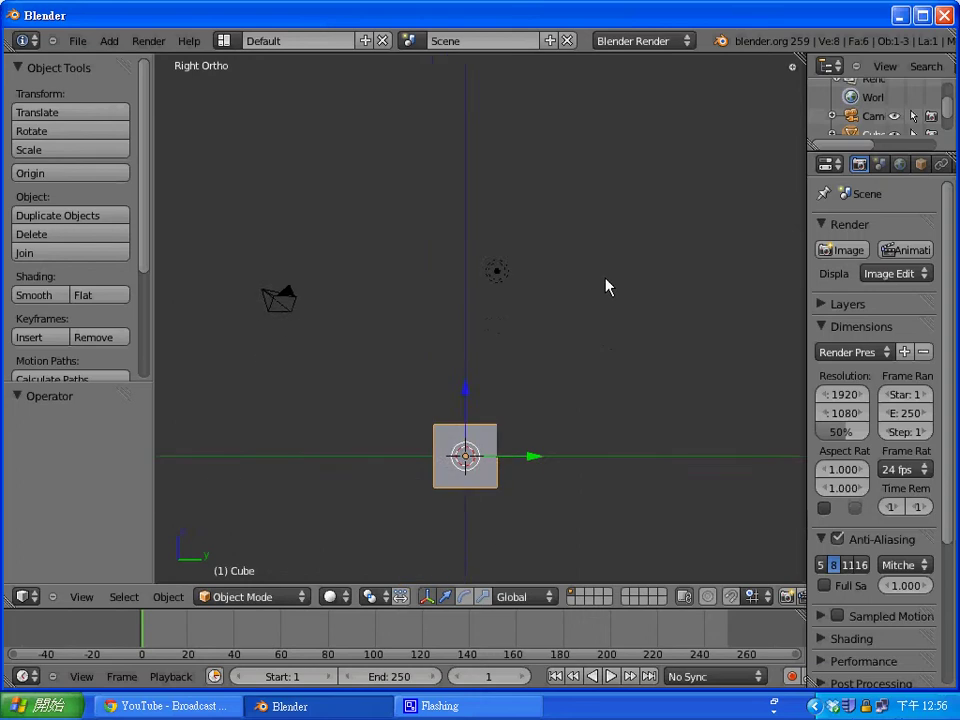
{"action": "scroll", "coordinate": [604, 297], "scroll_direction": "up", "scroll_amount": 2}
{"action": "middle_click_drag", "start_coordinate": [604, 349], "coordinate": [653, 284], "text": "shift"}
{"action": "scroll", "coordinate": [652, 284], "scroll_direction": "up", "scroll_amount": 1}
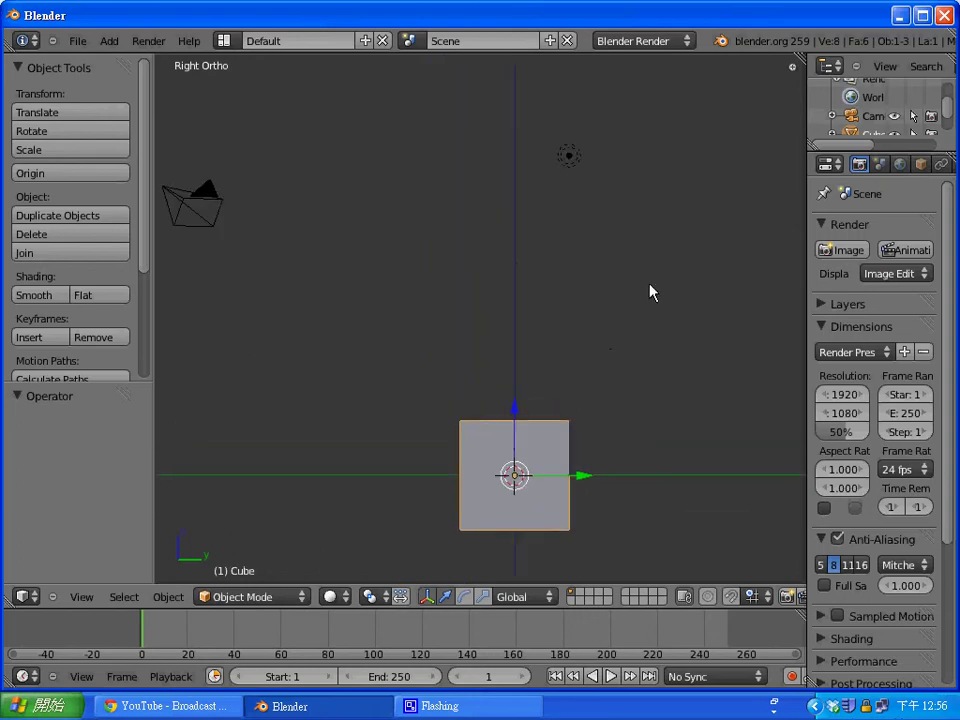
{"action": "key", "text": "x"}
{"action": "left_click", "coordinate": [570, 456]}
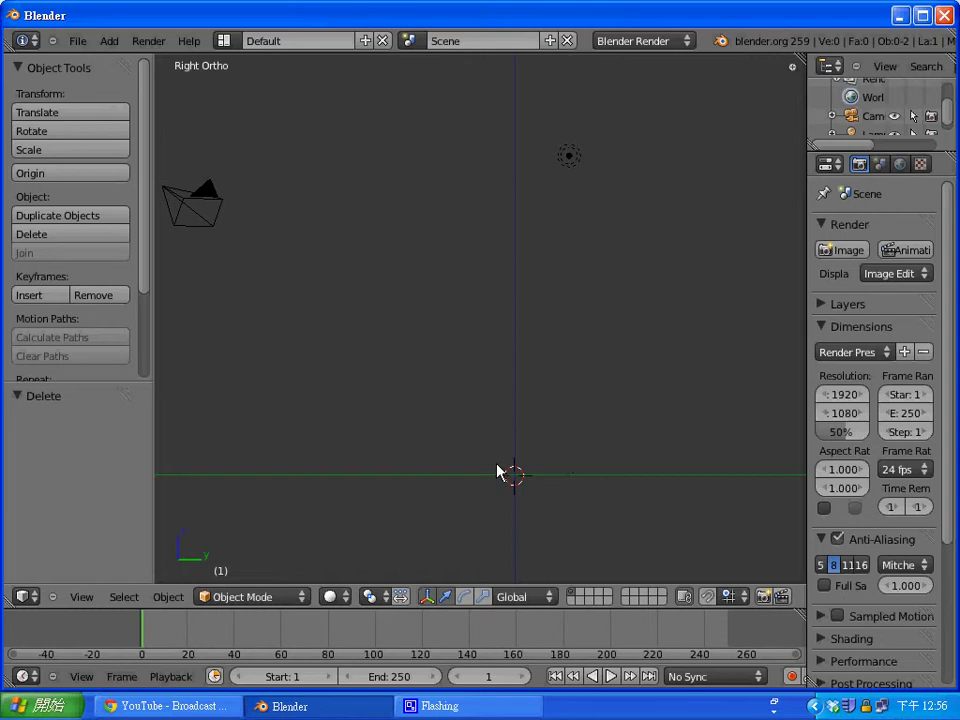
Add a single-bone armature at the scene origin.
{"action": "key", "text": "shift+a"}
{"action": "mouse_move", "coordinate": [500, 470]}
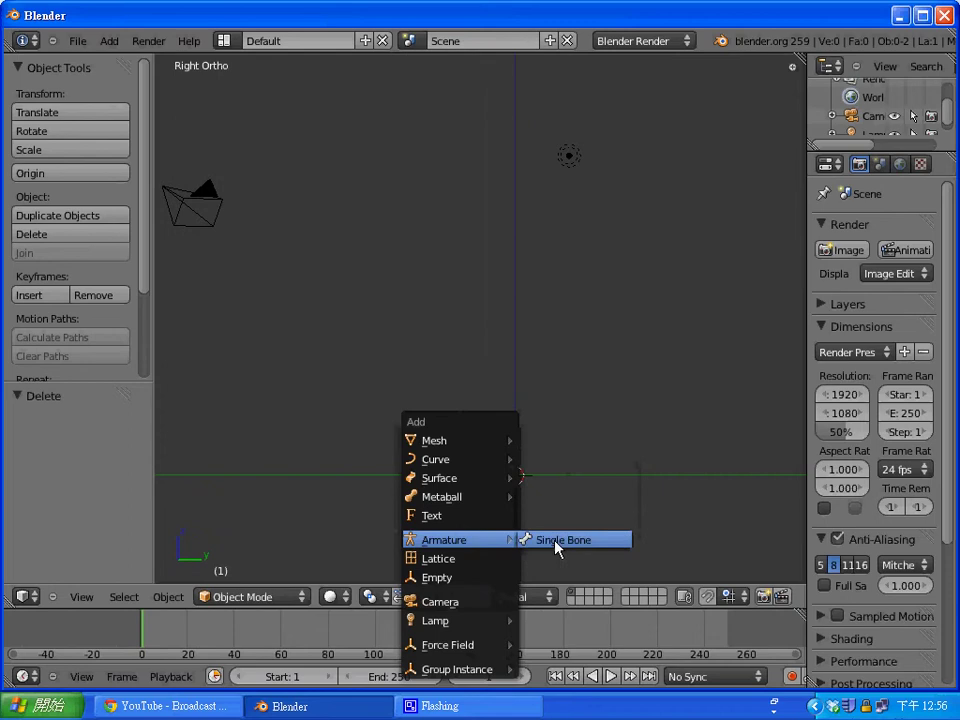
{"action": "left_click", "coordinate": [540, 540]}
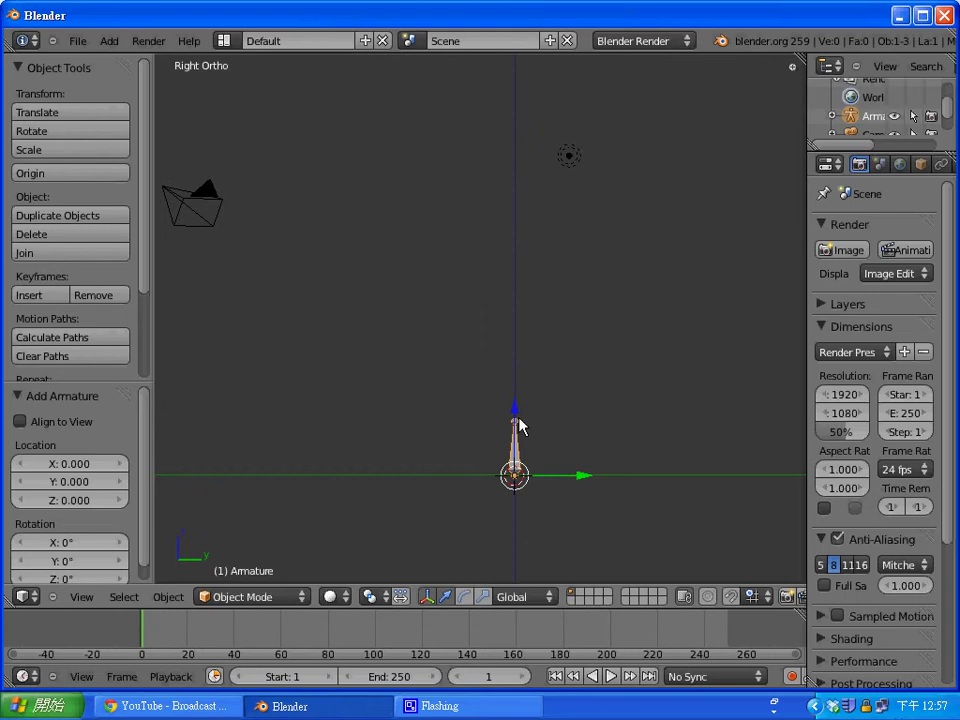
Enter Edit Mode on the armature and extrude a second bone 1 unit along Z from the first bone's tip.
{"action": "key", "text": "Tab"}
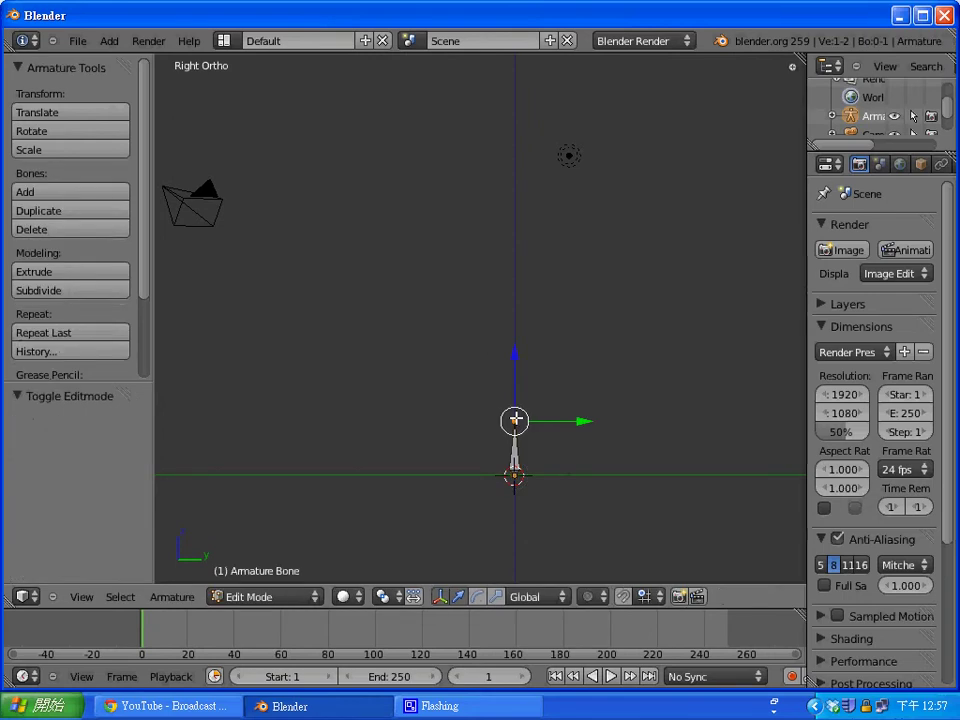
{"action": "key", "text": "e"}
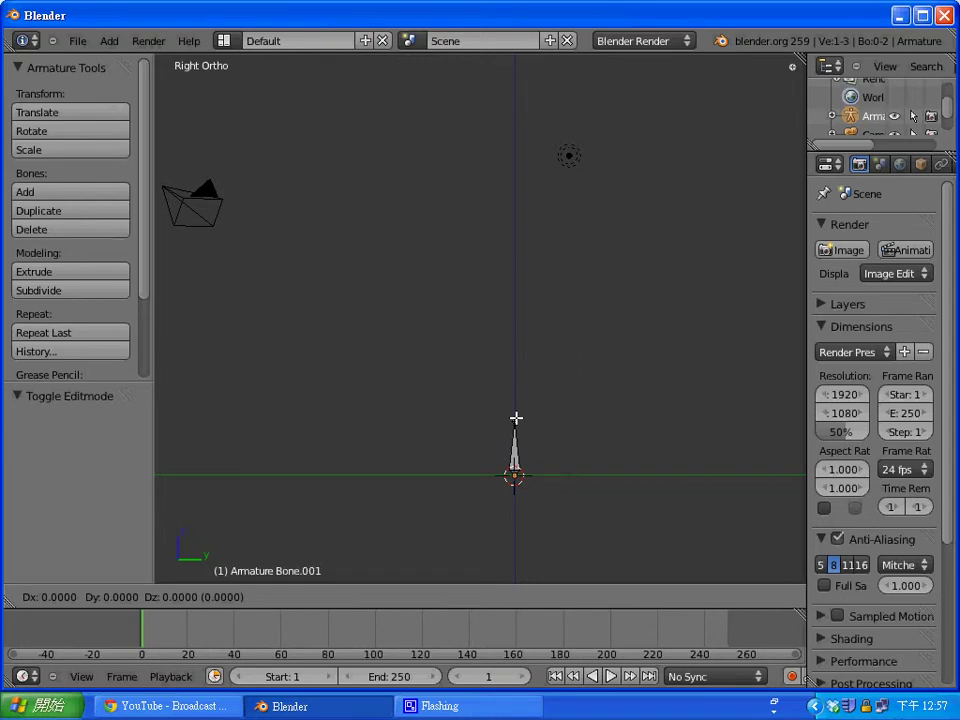
{"action": "key", "text": "z"}
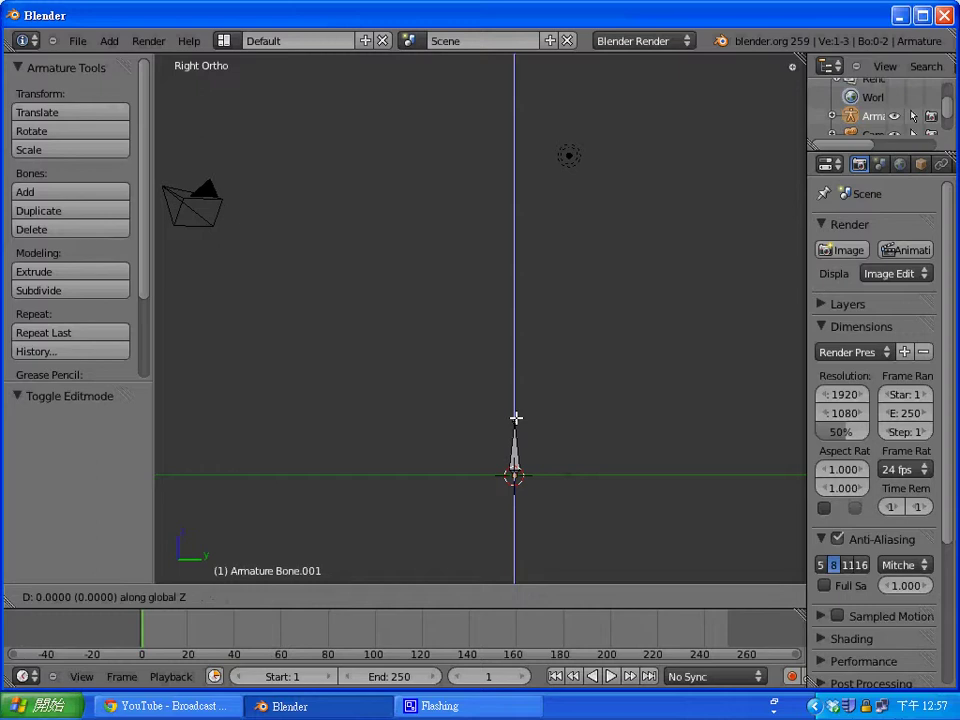
{"action": "type", "text": "1"}
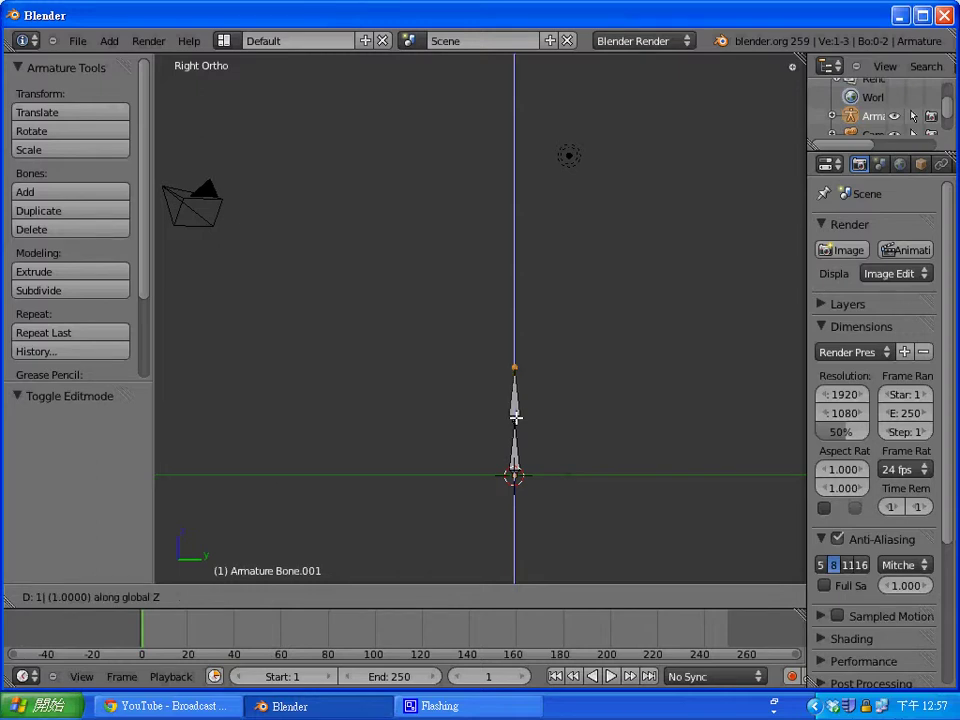
{"action": "key", "text": "Return"}
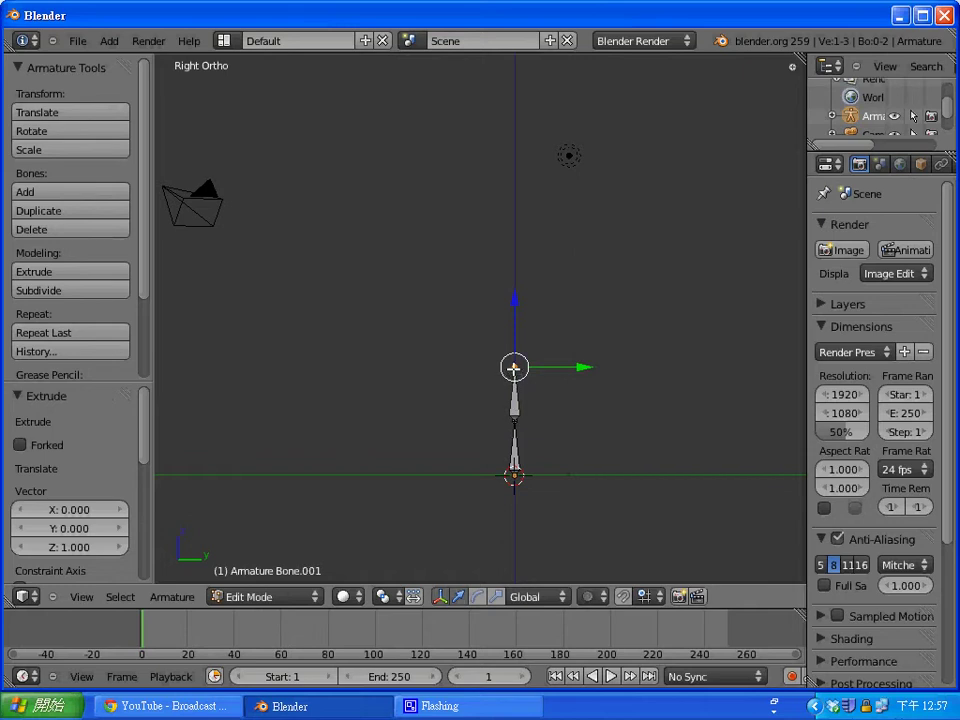
Extrude a third bone 1 unit along Z from the tip of the second bone.
{"action": "key", "text": "e"}
{"action": "key", "text": "z"}
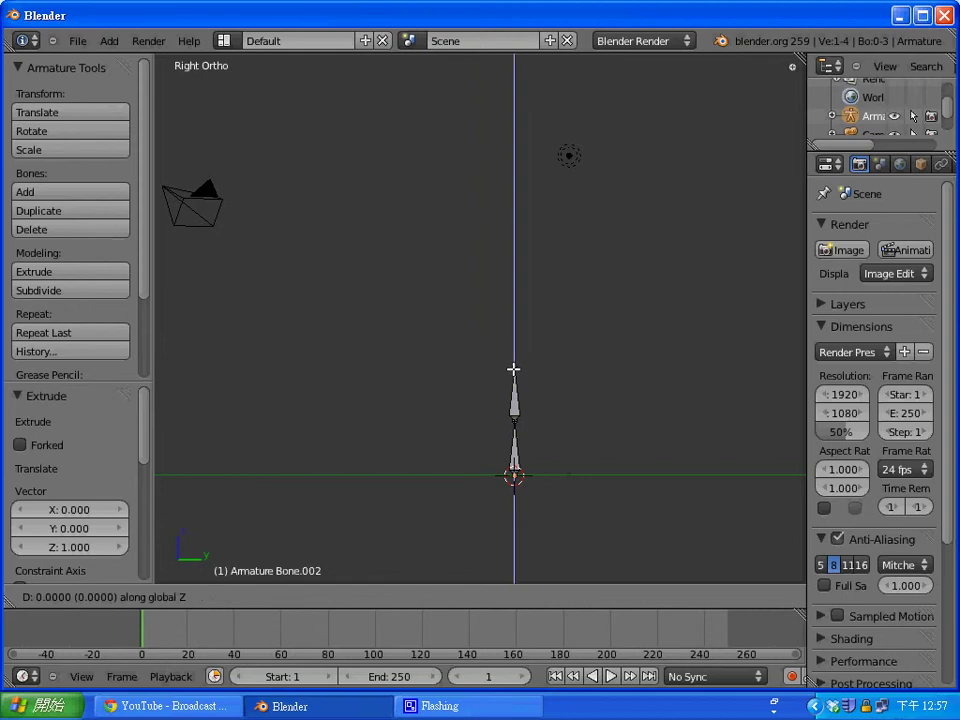
{"action": "type", "text": "1"}
{"action": "key", "text": "Return"}
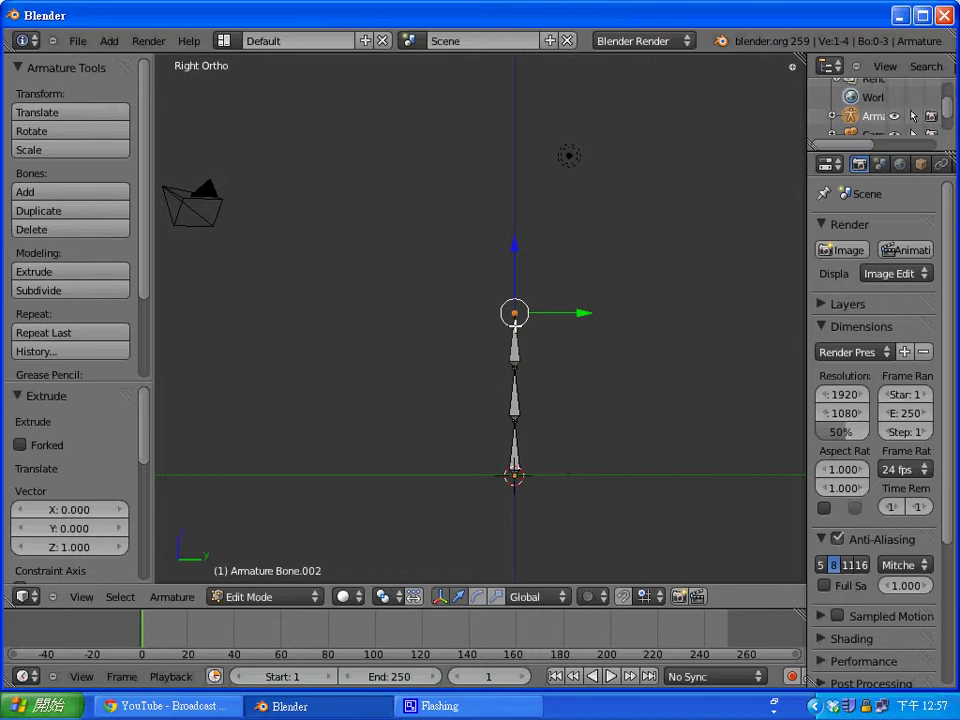
{"action": "key", "text": "e"}
{"action": "right_click", "coordinate": [515, 325]}
{"action": "right_click", "coordinate": [514, 315]}
Extrude a fourth bone 1 unit along Z from the top of the bone chain.
{"action": "key", "text": "e"}
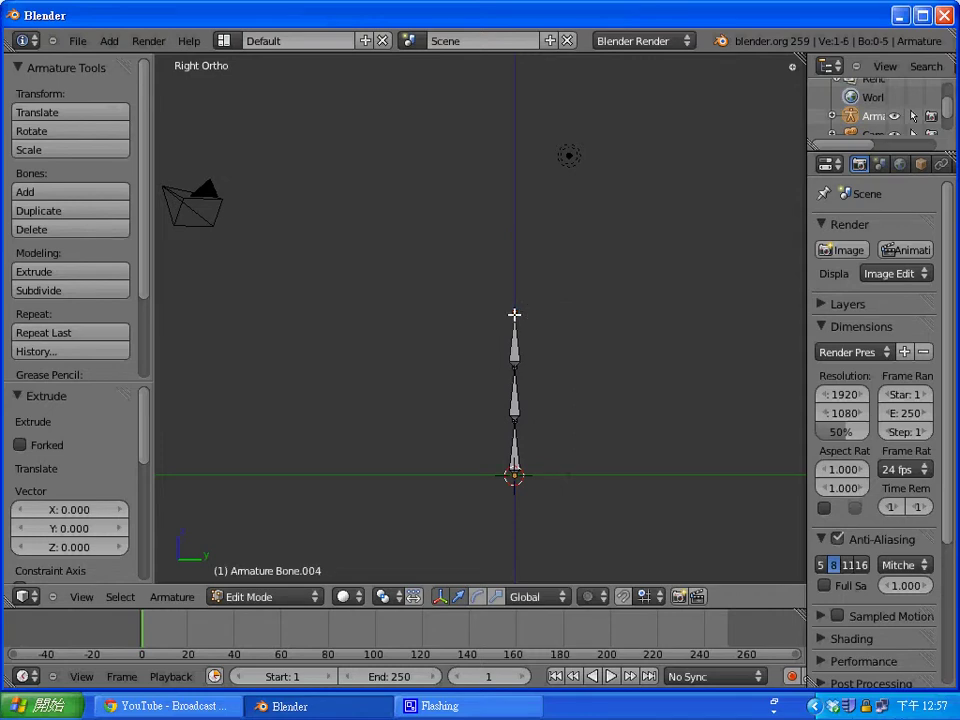
{"action": "type", "text": "z"}
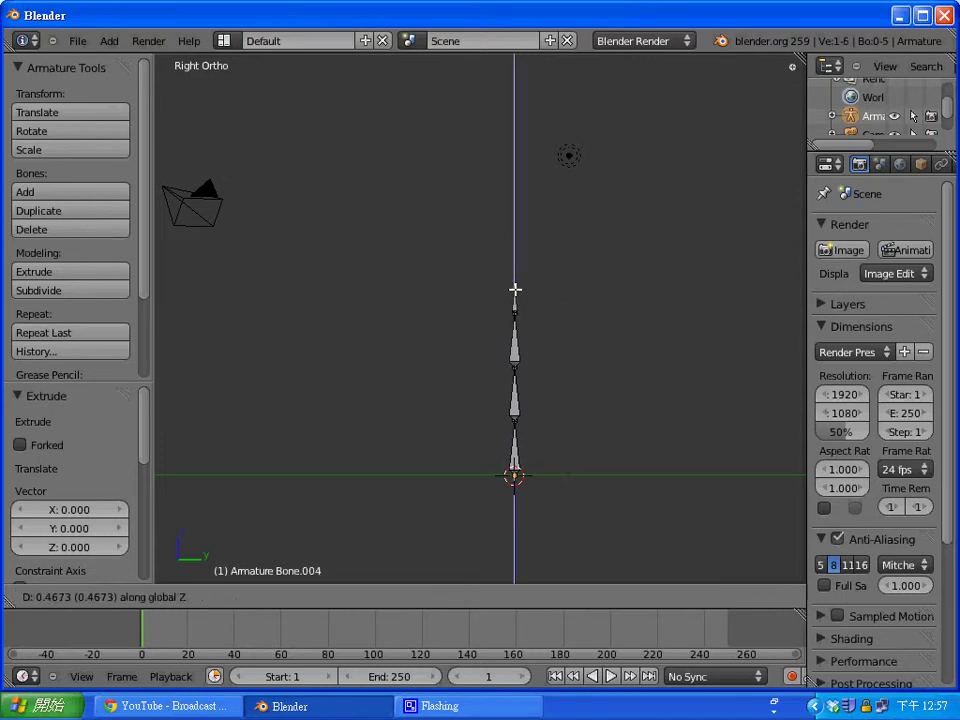
{"action": "type", "text": "1"}
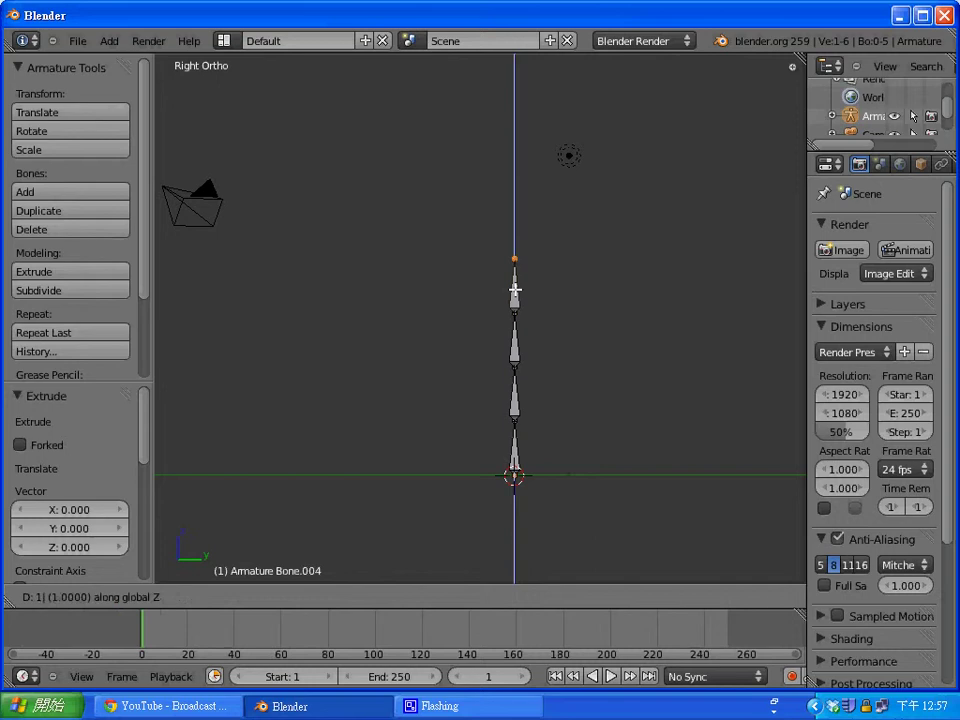
{"action": "key", "text": "Return"}
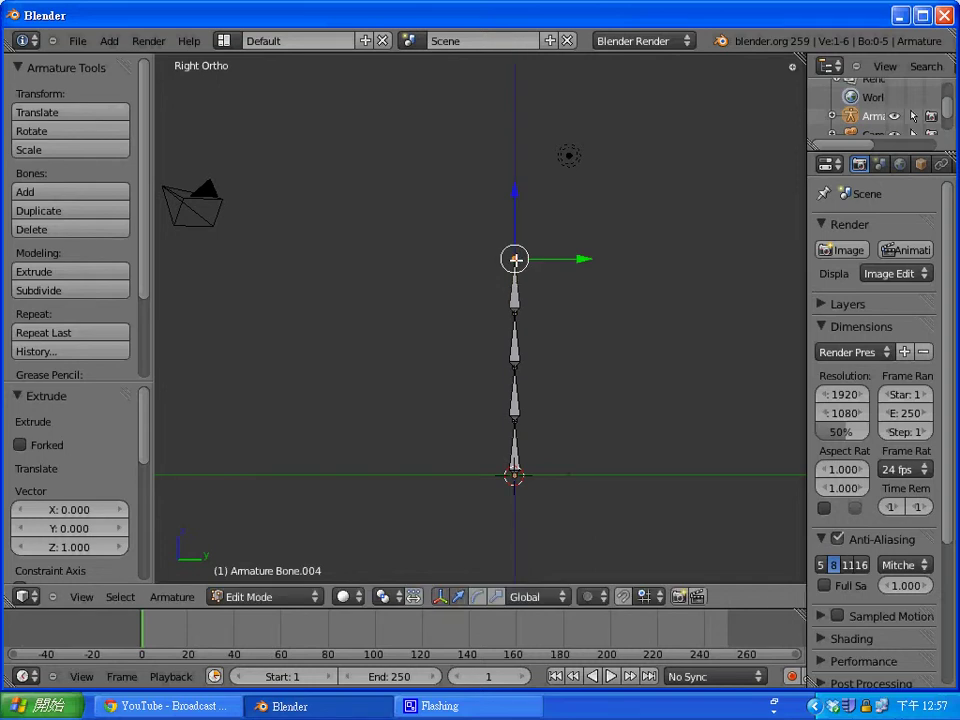
Extrude a fifth bone 1 unit along Z from the chain's top and return to Object Mode.
{"action": "key", "text": "e"}
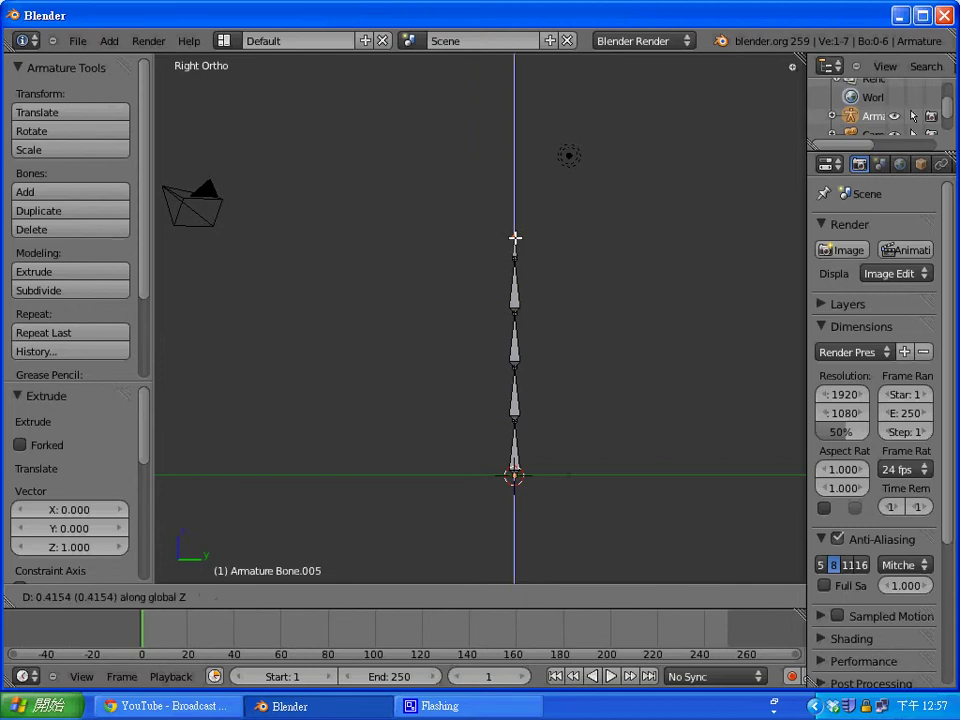
{"action": "key", "text": "1"}
{"action": "key", "text": "Return"}
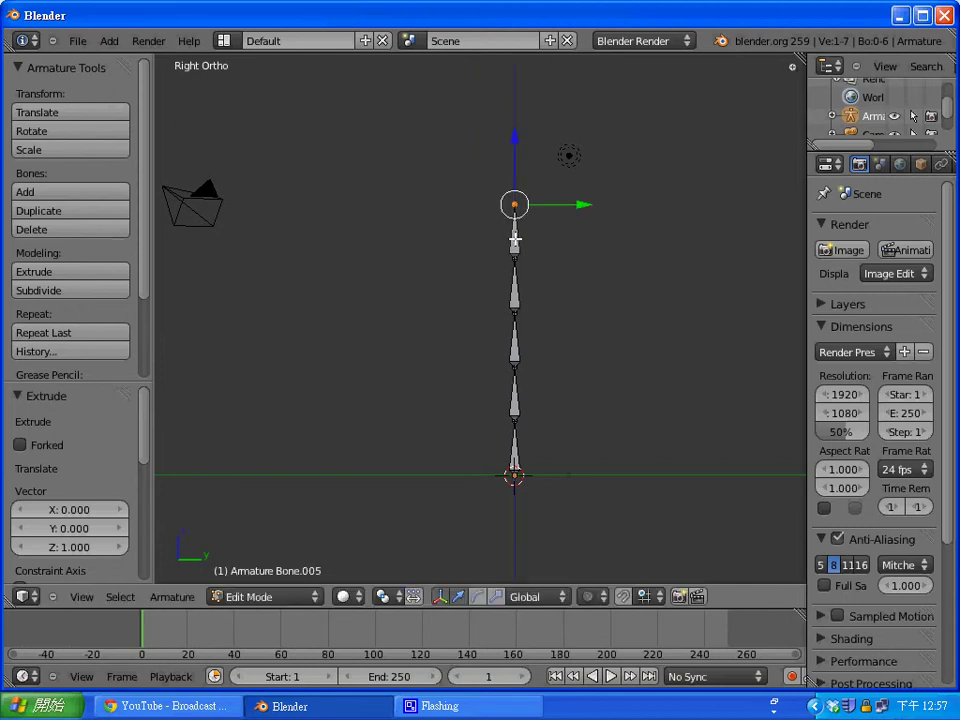
{"action": "left_click", "coordinate": [594, 305]}
{"action": "key", "text": "Tab"}
Place the 3D cursor at the base of the bone chain and add a mesh cylinder there.
{"action": "left_click", "coordinate": [546, 434]}
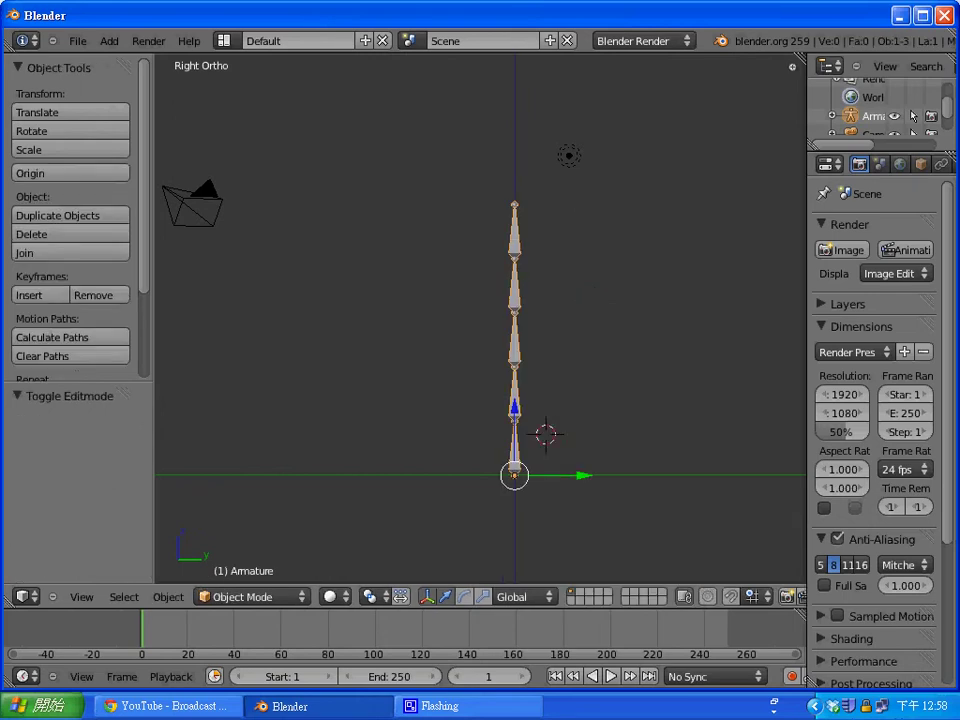
{"action": "left_click", "coordinate": [514, 476]}
{"action": "key", "text": "shift+a"}
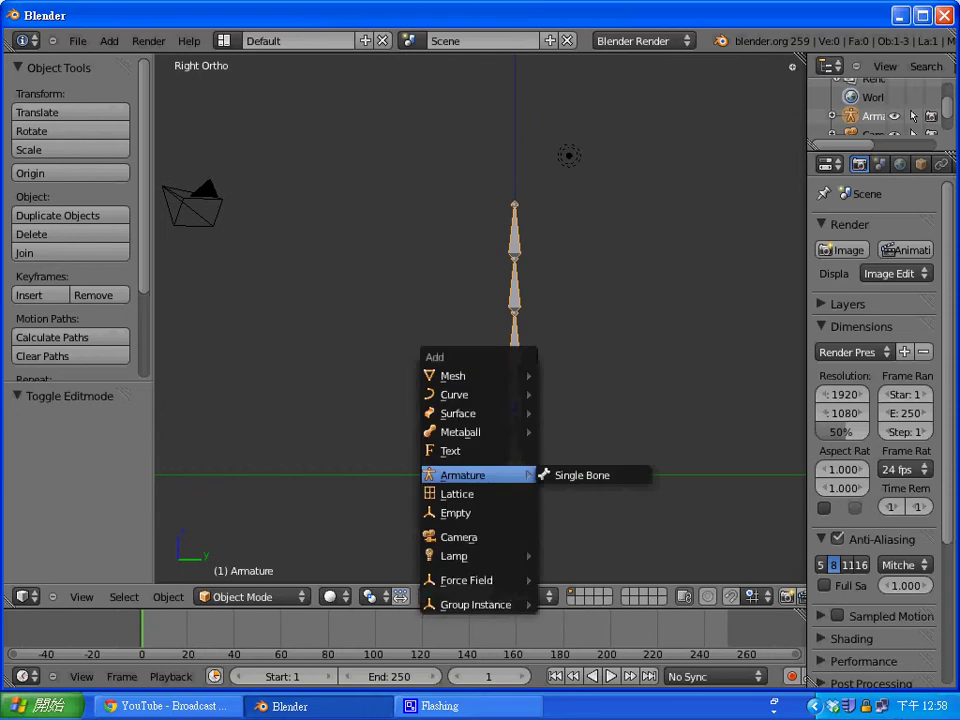
{"action": "mouse_move", "coordinate": [495, 376]}
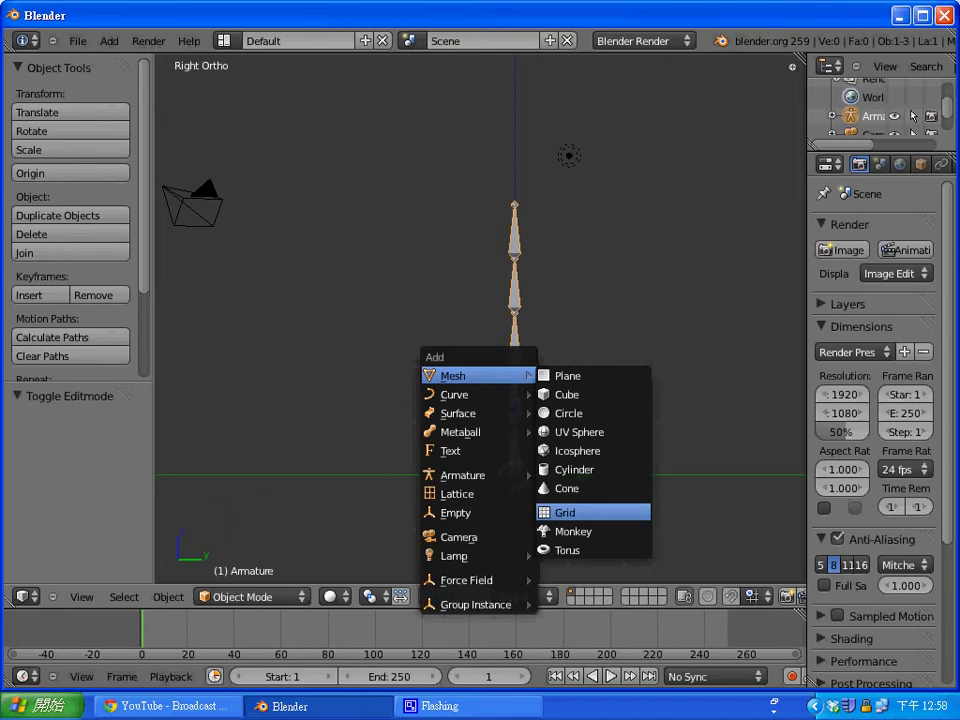
{"action": "left_click", "coordinate": [575, 469]}
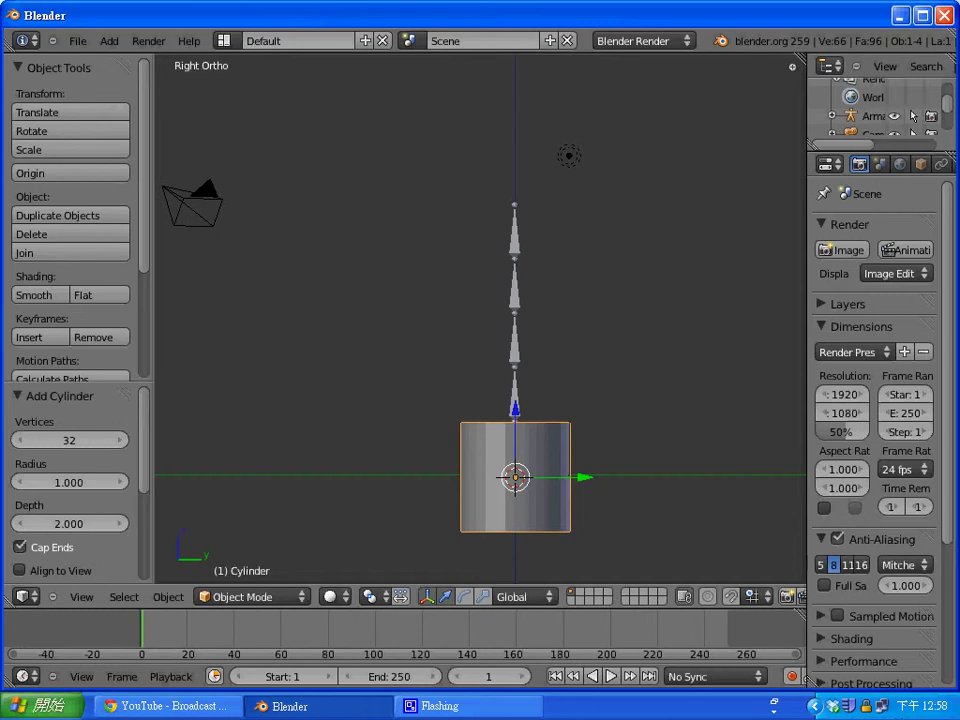
Show the cylinder's transform properties and set its X scale to 0.5.
{"action": "key", "text": "n"}
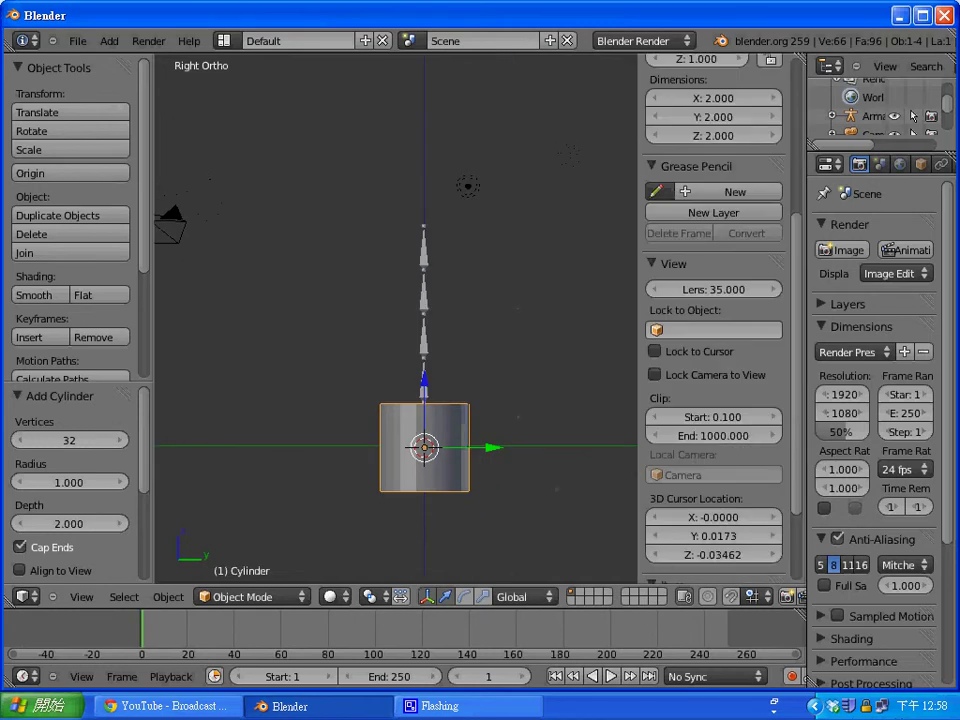
{"action": "scroll", "coordinate": [714, 300], "scroll_direction": "up", "scroll_amount": 5}
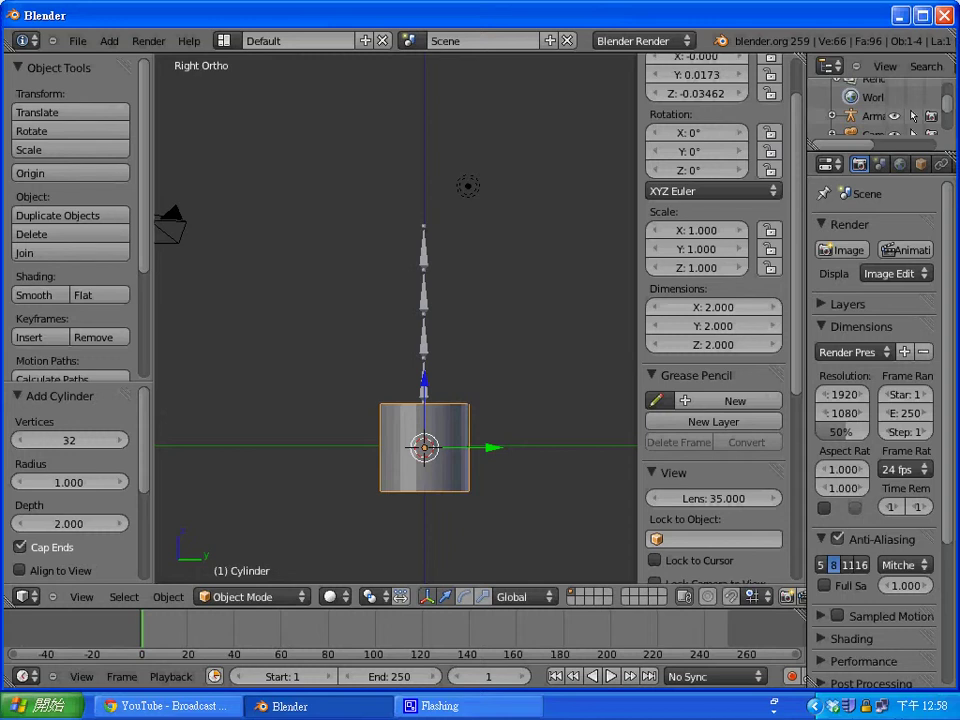
{"action": "scroll", "coordinate": [714, 300], "scroll_direction": "up", "scroll_amount": 2}
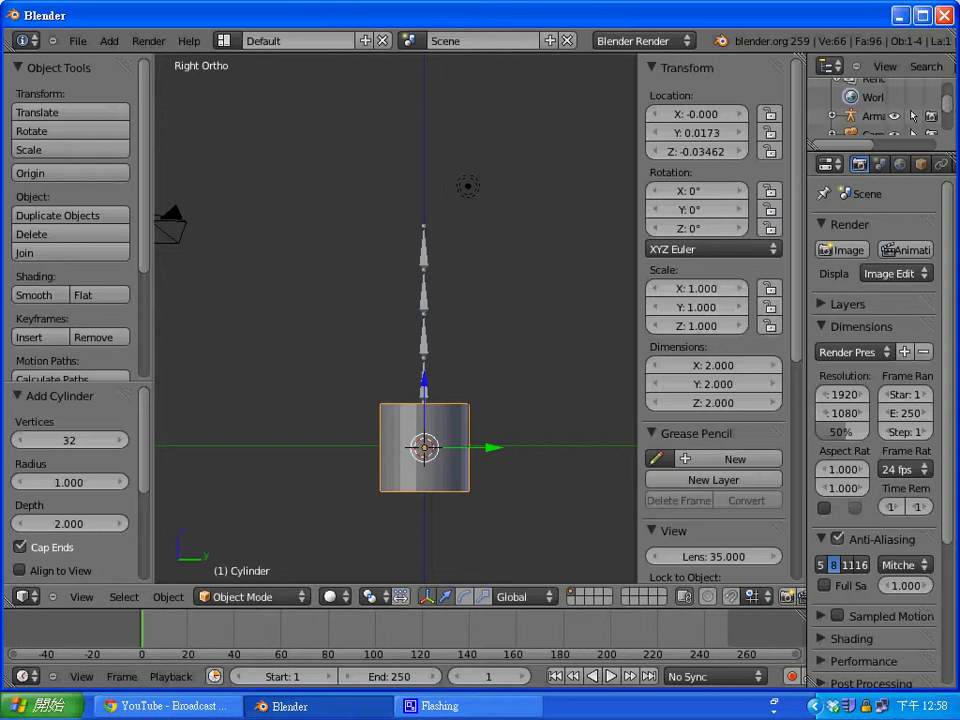
{"action": "left_click", "coordinate": [697, 289]}
{"action": "type", "text": "0.5"}
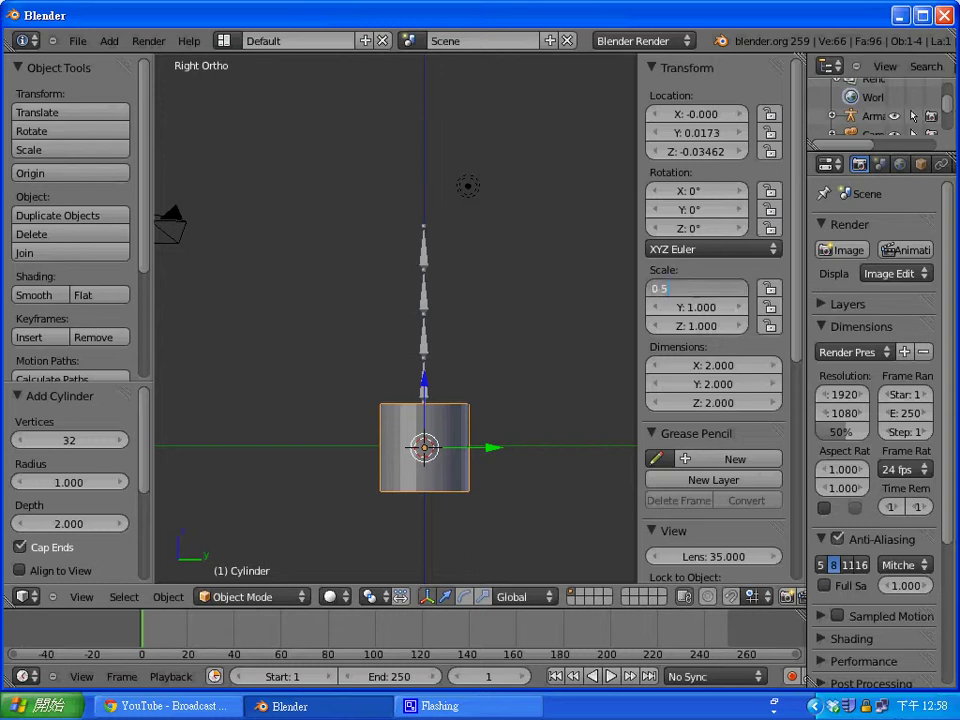
{"action": "key", "text": "Return"}
Set the cylinder's Y scale and Z scale to 0.5.
{"action": "left_click", "coordinate": [697, 307]}
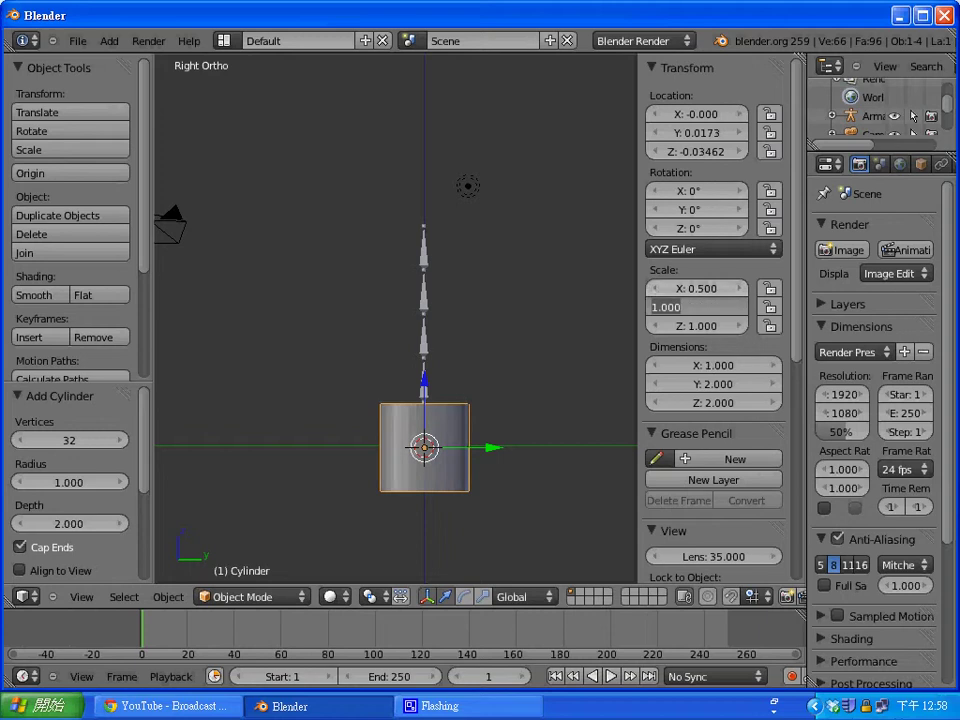
{"action": "key", "text": "Return"}
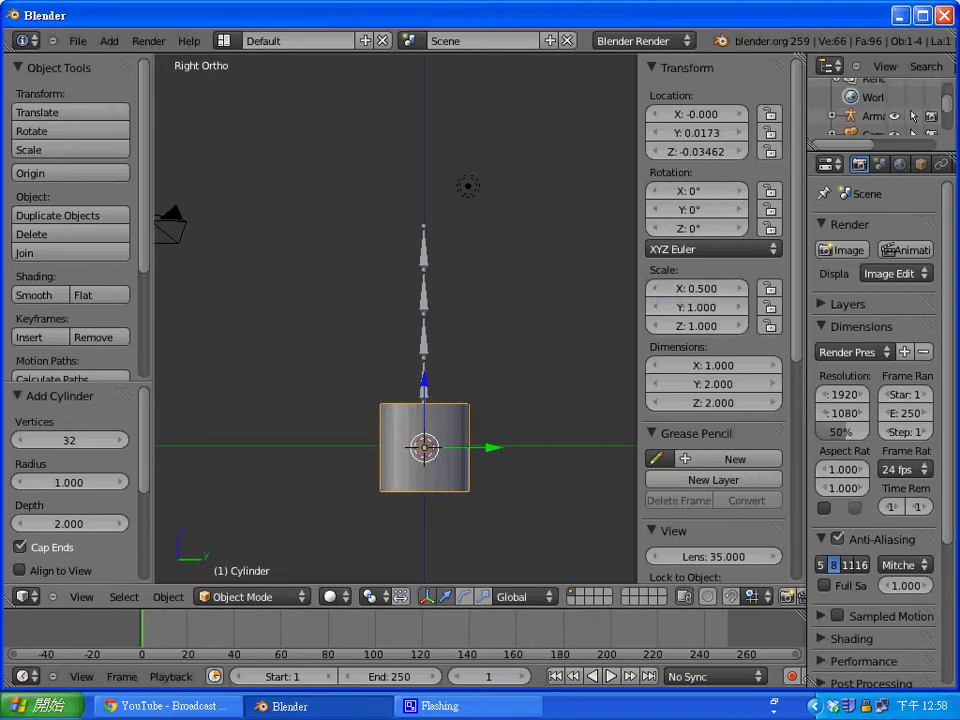
{"action": "left_click", "coordinate": [697, 307]}
{"action": "type", "text": "0."}
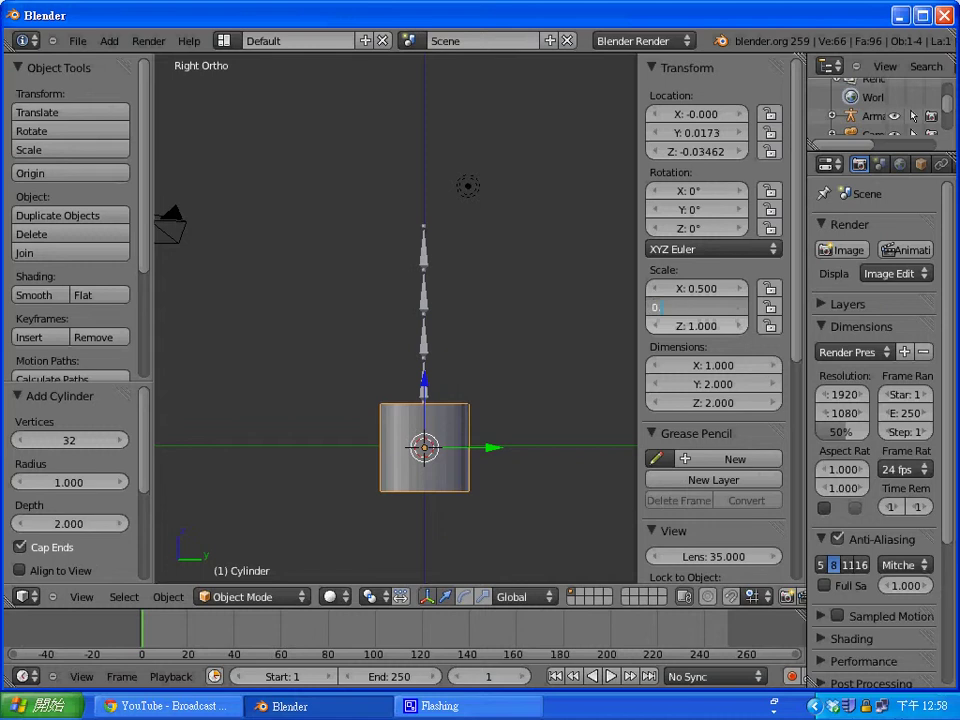
{"action": "type", "text": "5"}
{"action": "key", "text": "Return"}
{"action": "left_click", "coordinate": [697, 326]}
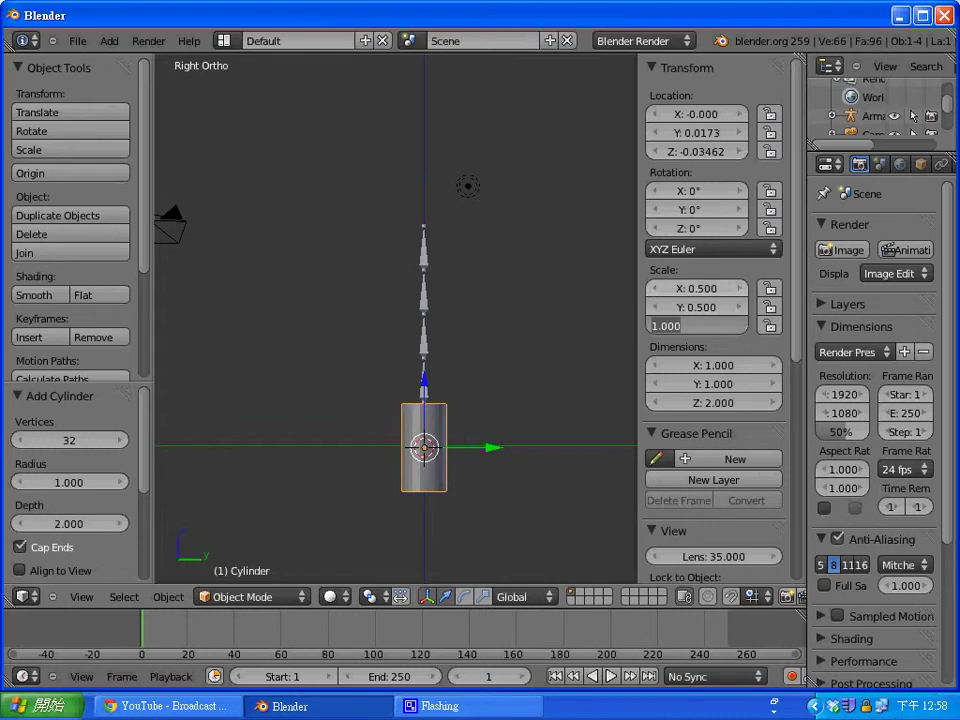
{"action": "type", "text": "0.5"}
{"action": "key", "text": "Return"}
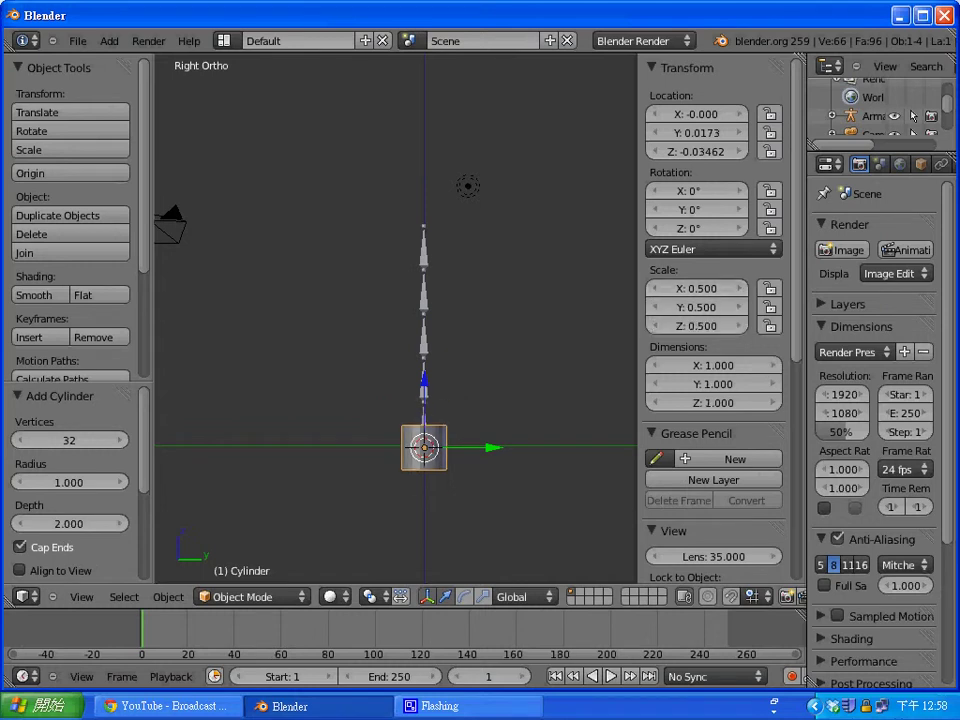
Scale the cylinder uniformly by about 0.58 and reposition it over the lowest bone at about Y 0.017, Z 0.35.
{"action": "key", "text": "g"}
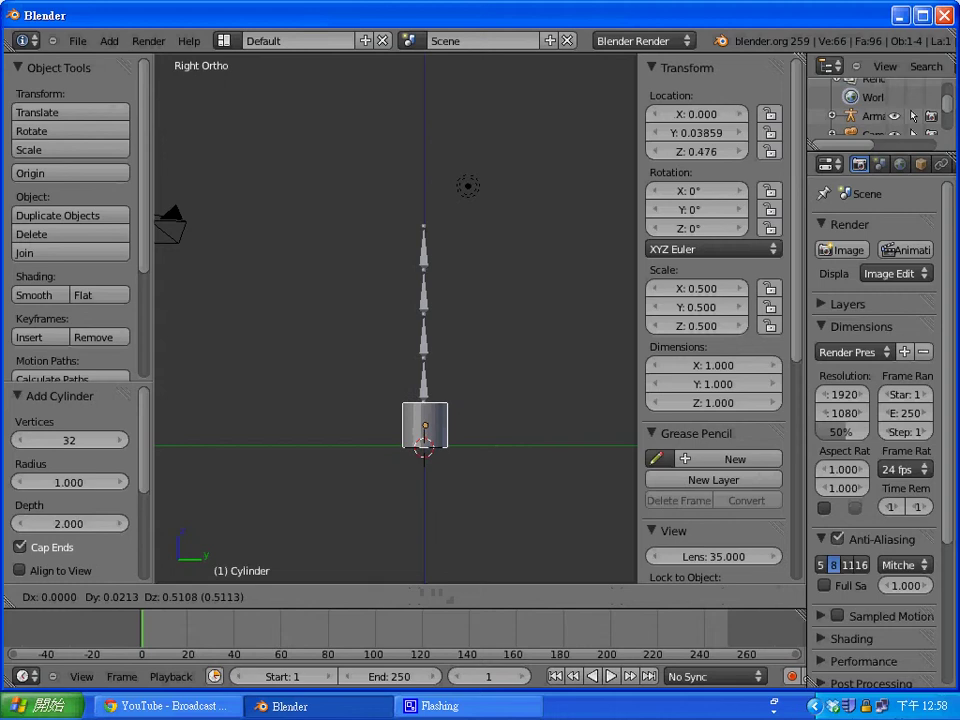
{"action": "key", "text": "Return"}
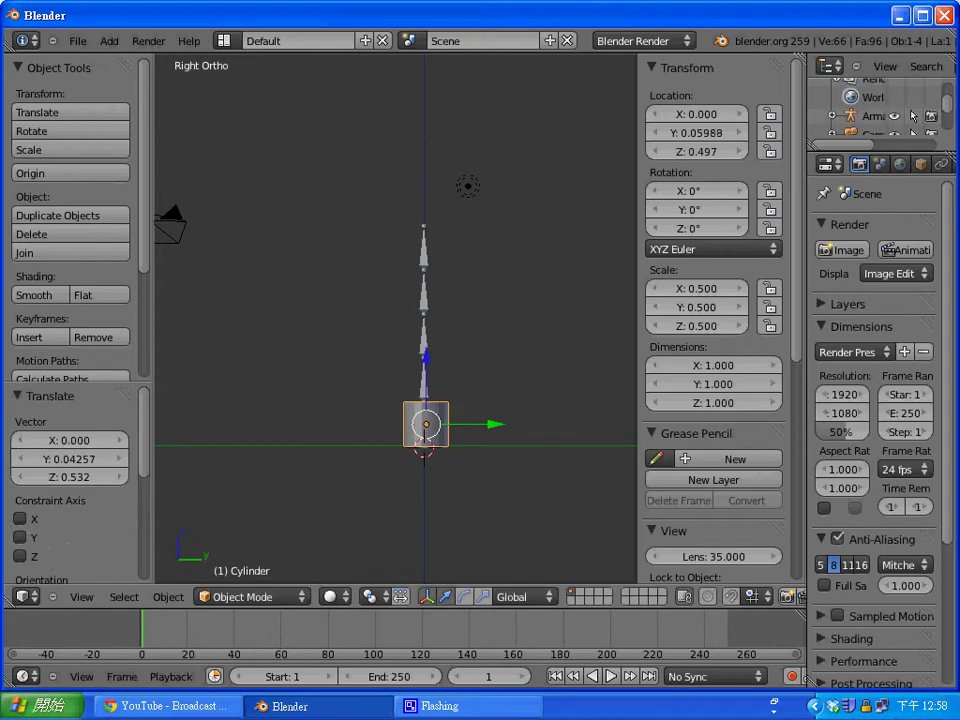
{"action": "key", "text": "s"}
{"action": "key", "text": "Return"}
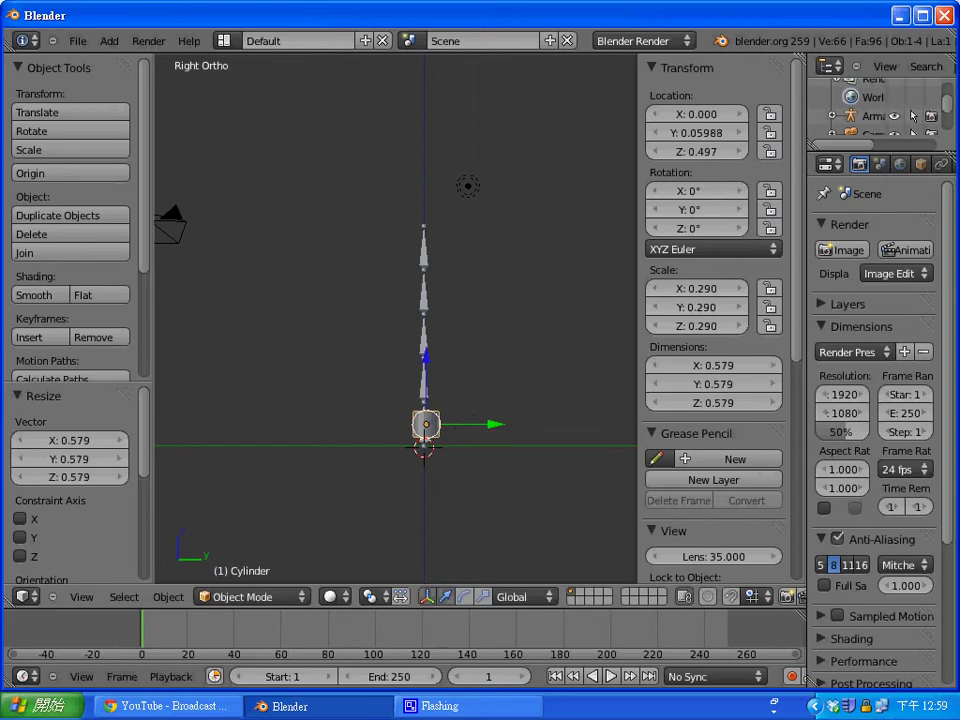
{"action": "key", "text": "g"}
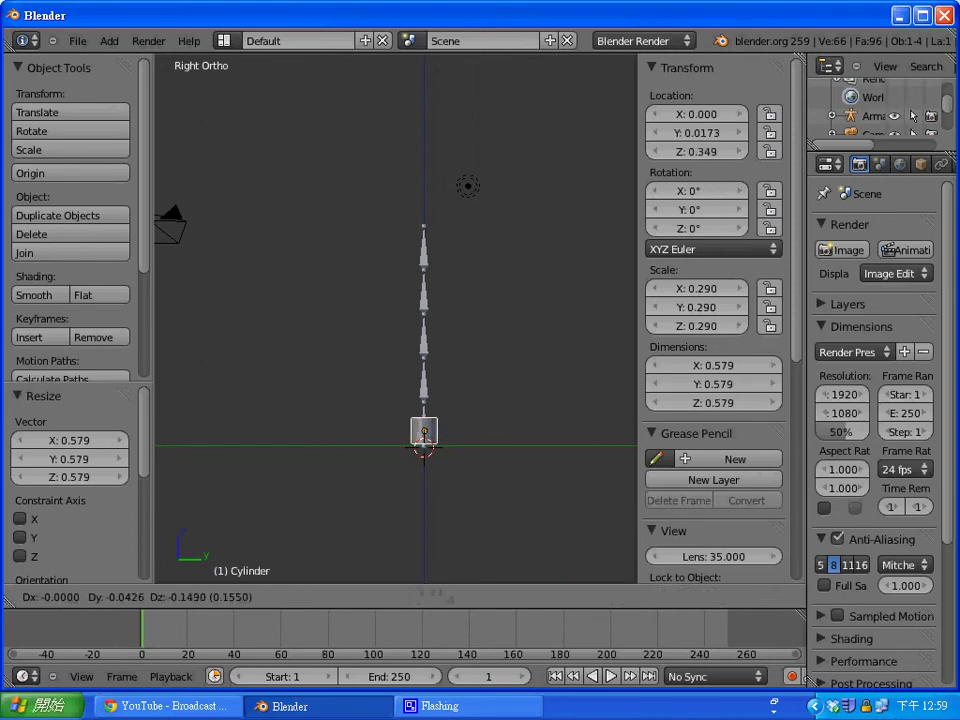
{"action": "key", "text": "Return"}
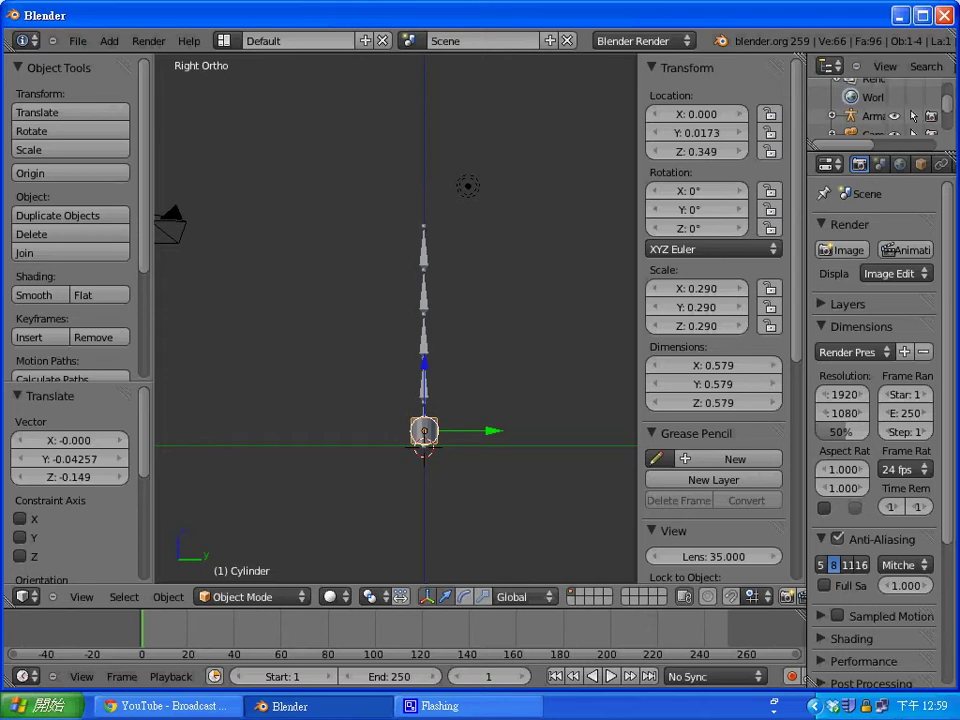
Stretch the cylinder along Z by a factor of about 1.62 and move it up about 0.17.
{"action": "left_click", "coordinate": [483, 597]}
{"action": "mouse_move", "coordinate": [424, 360]}
{"action": "left_mouse_down"}
{"action": "mouse_move", "coordinate": [426, 297]}
{"action": "mouse_move", "coordinate": [424, 350]}
{"action": "left_mouse_up"}
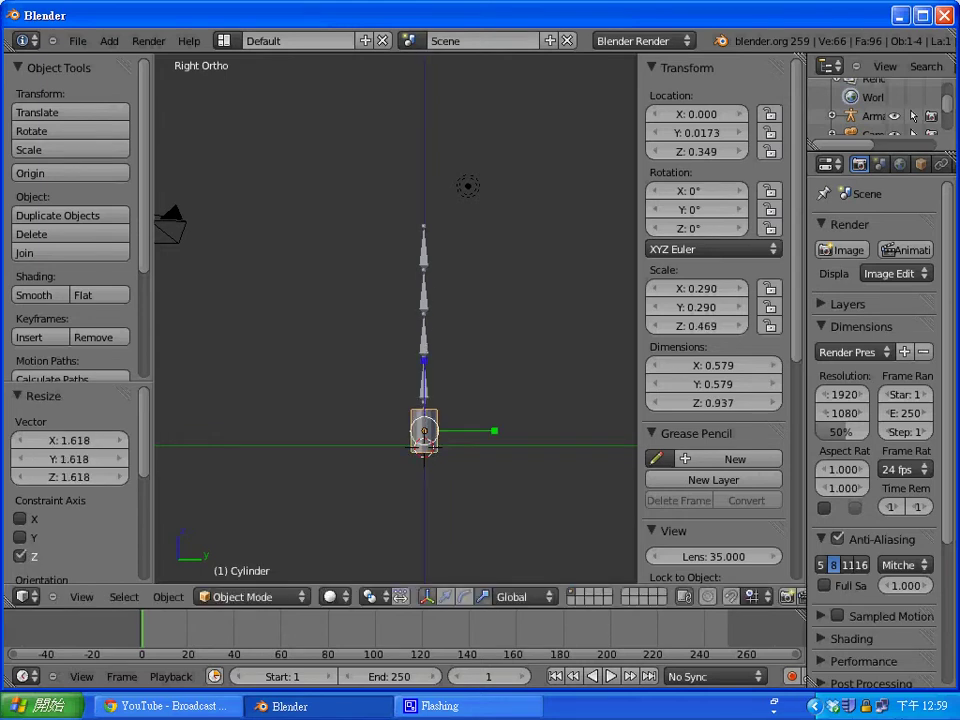
{"action": "key", "text": "g"}
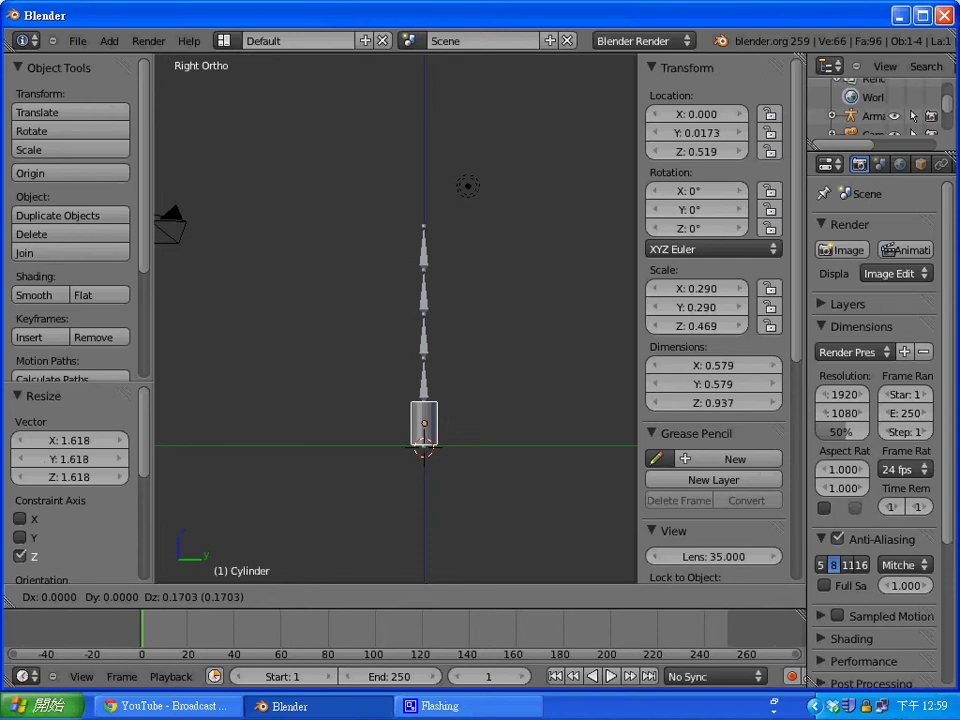
{"action": "key", "text": "Return"}
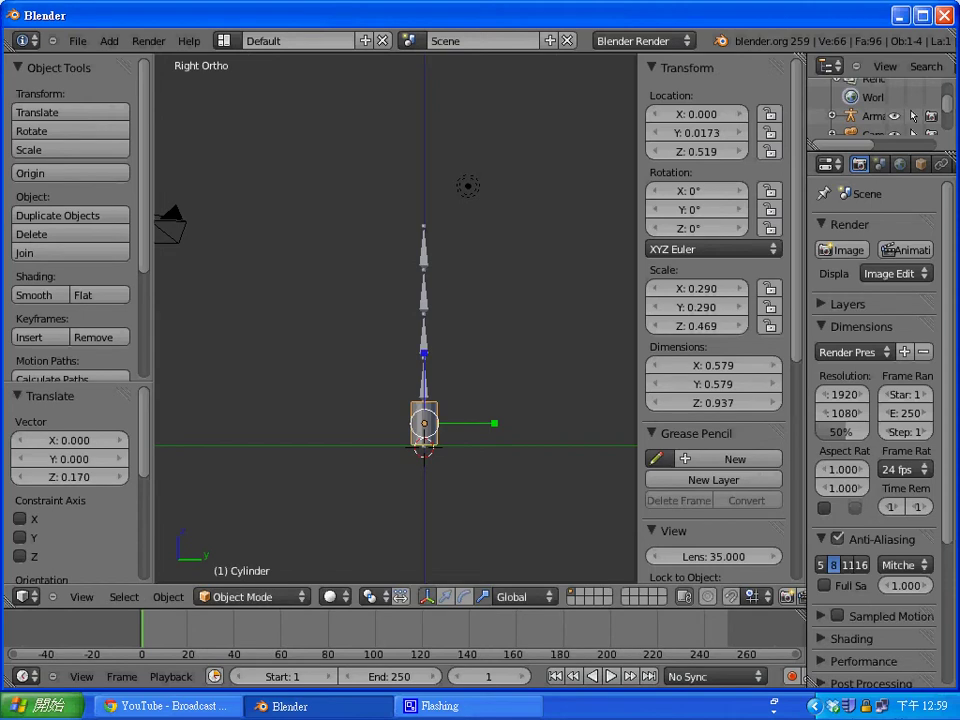
Shrink the cylinder along Z by a factor of about 0.89 and lower it about 0.064 along Z.
{"action": "key", "text": "s"}
{"action": "key", "text": "z"}
{"action": "key", "text": "Return"}
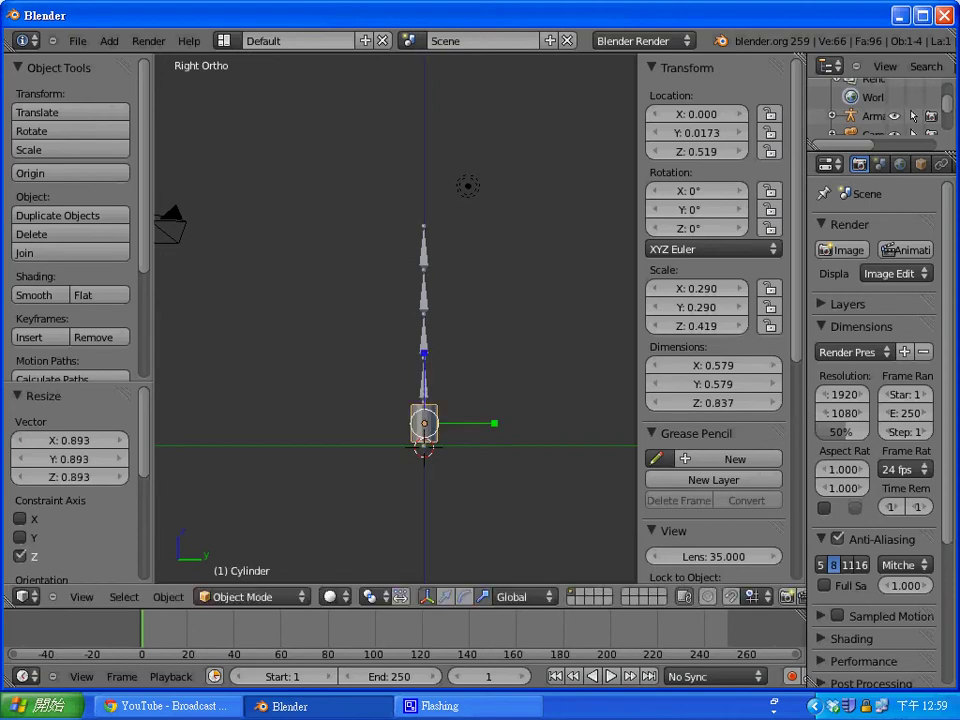
{"action": "key", "text": "g"}
{"action": "key", "text": "z"}
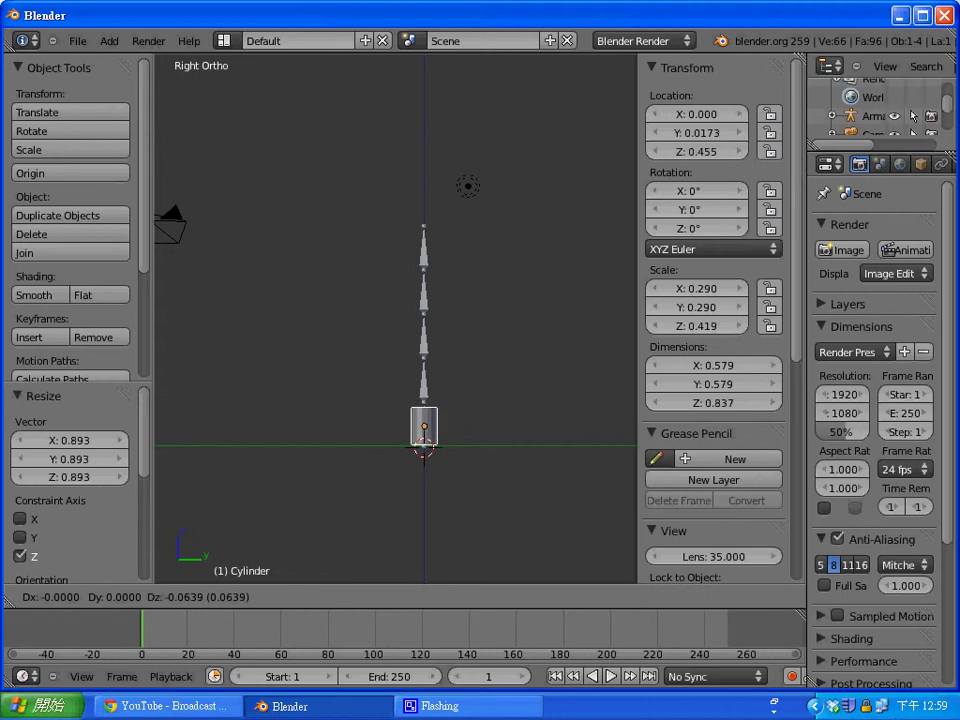
{"action": "key", "text": "Return"}
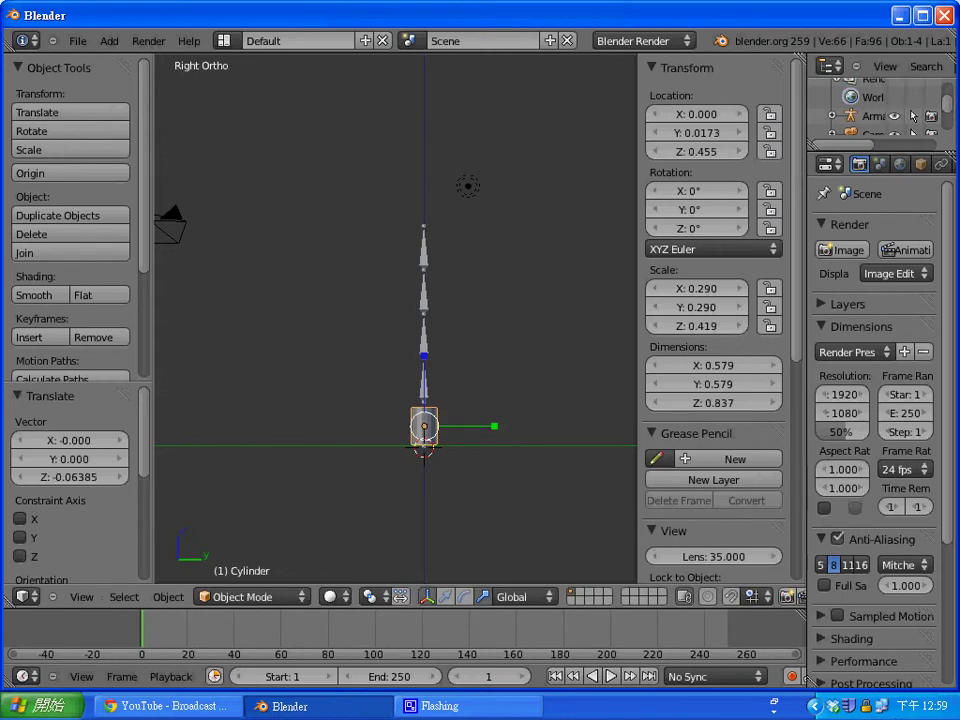
Apply smooth shading to the cylinder and hide its transform properties.
{"action": "left_click", "coordinate": [36, 295]}
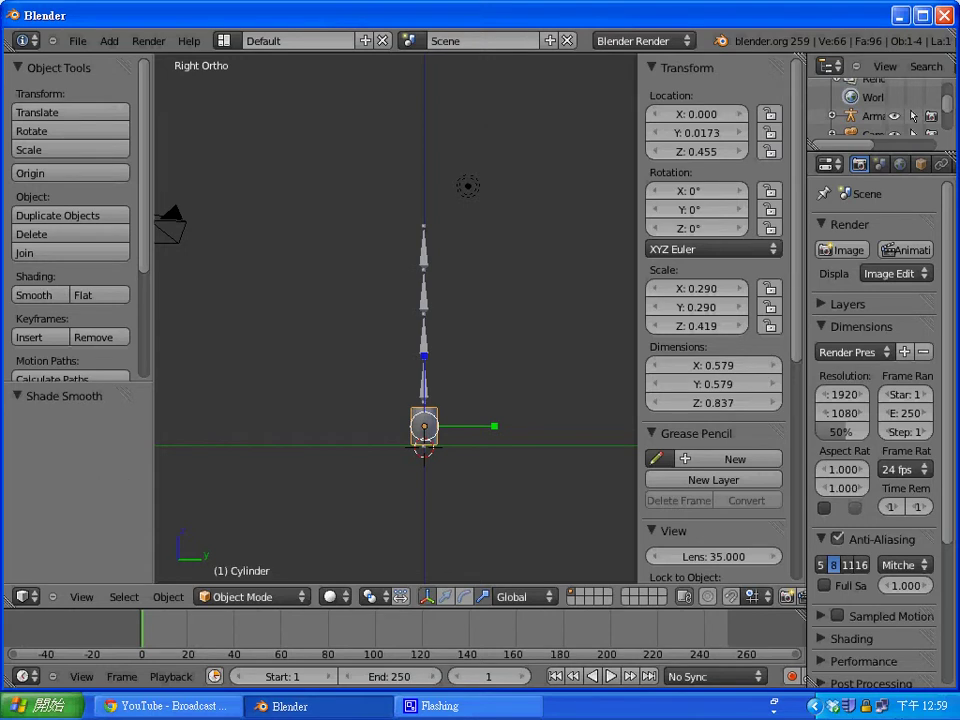
{"action": "key", "text": "n"}
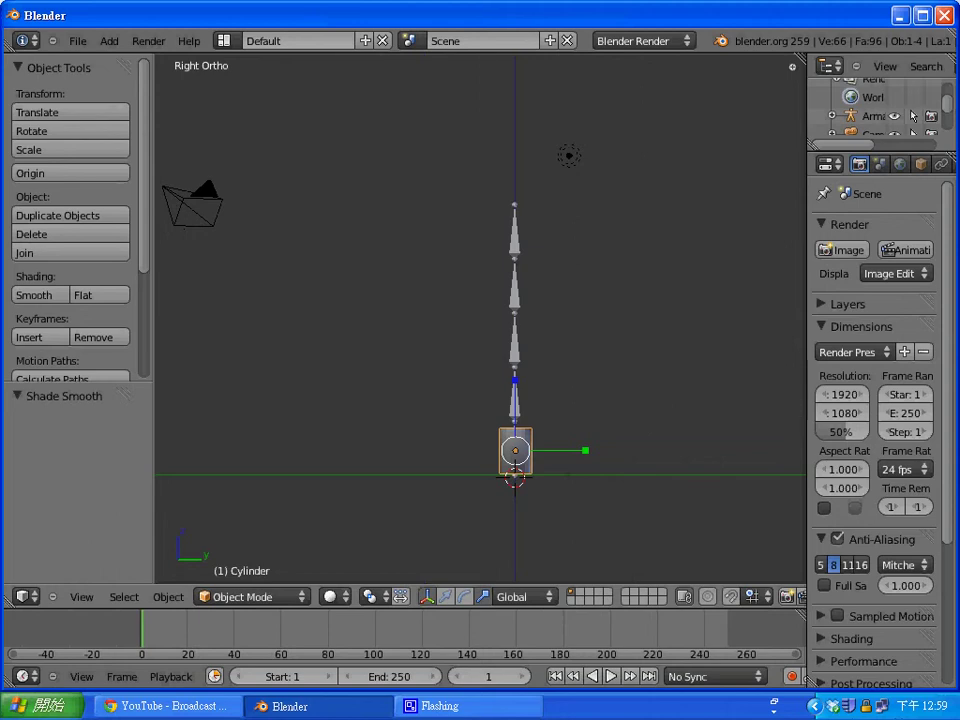
{"action": "middle_click_drag", "start_coordinate": [515, 380], "coordinate": [480, 364], "text": "shift"}
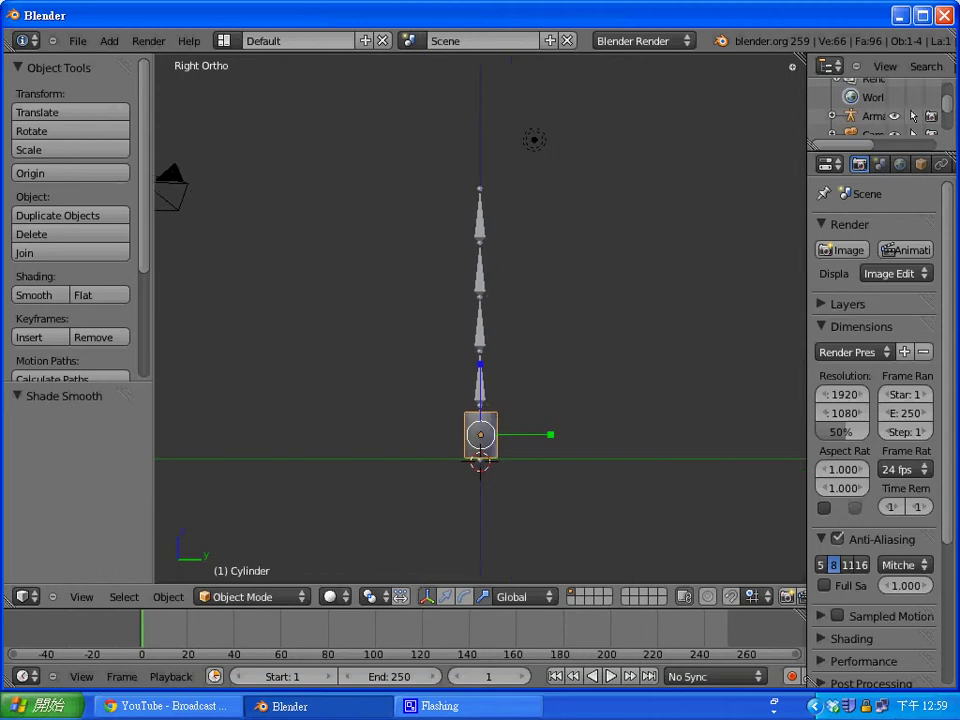
Duplicate the cylinder four times up the bone chain, each copy about 1 unit above the previous, so every bone has one.
{"action": "key", "text": "shift+d"}
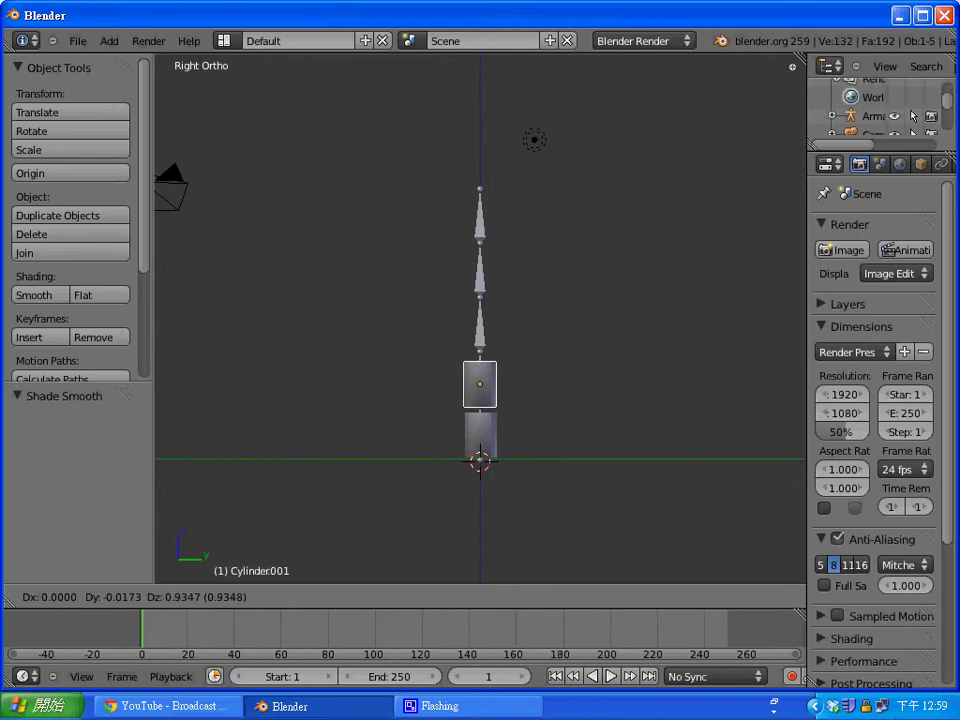
{"action": "key", "text": "Return"}
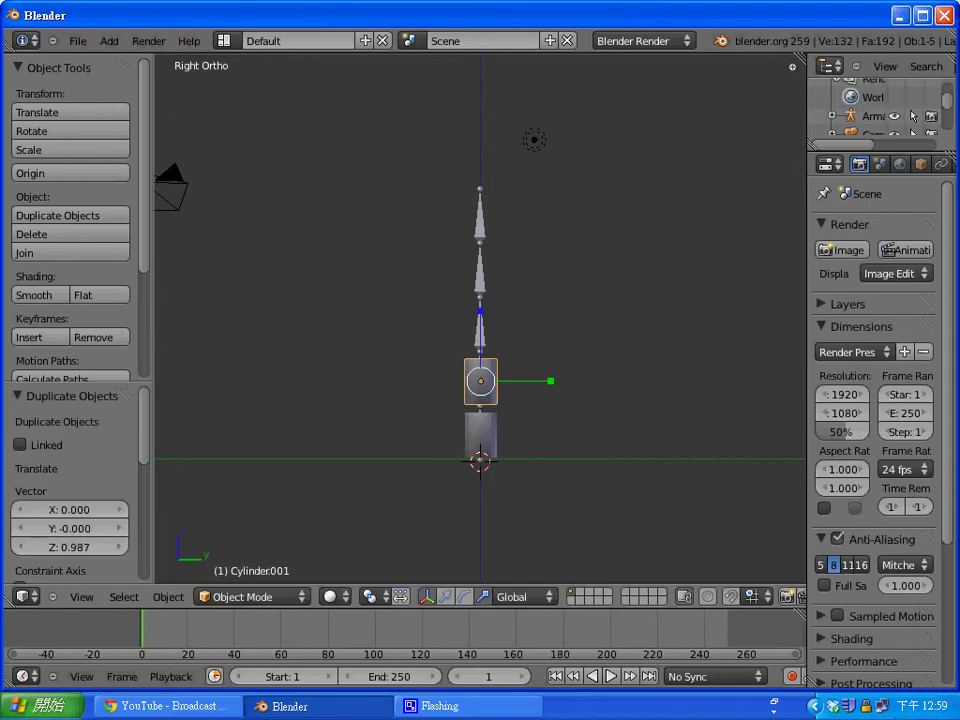
{"action": "key", "text": "shift+d"}
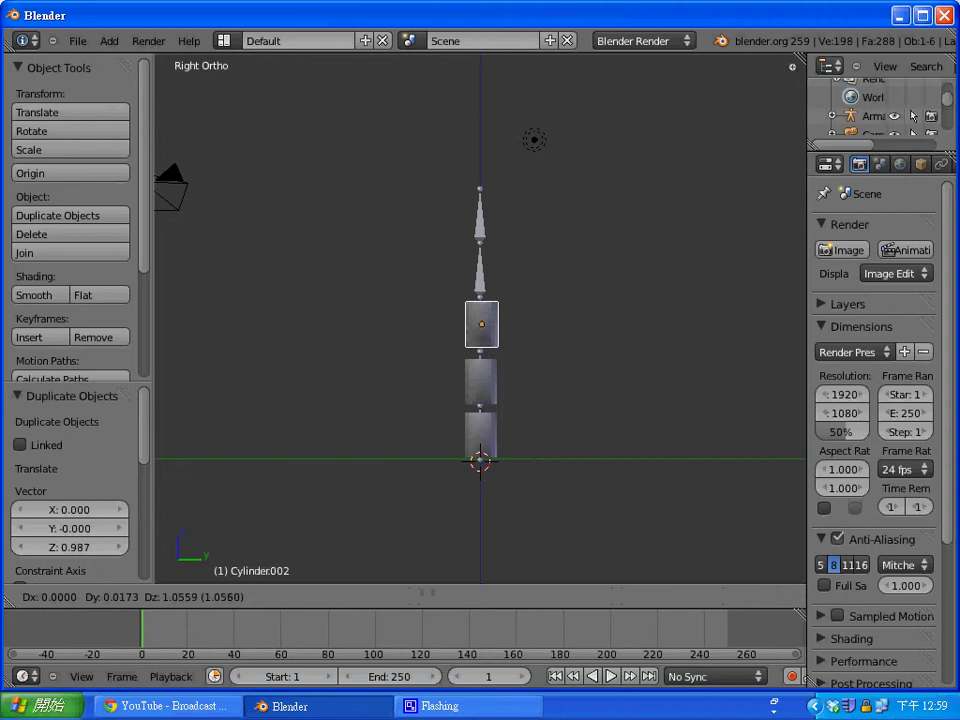
{"action": "key", "text": "Return"}
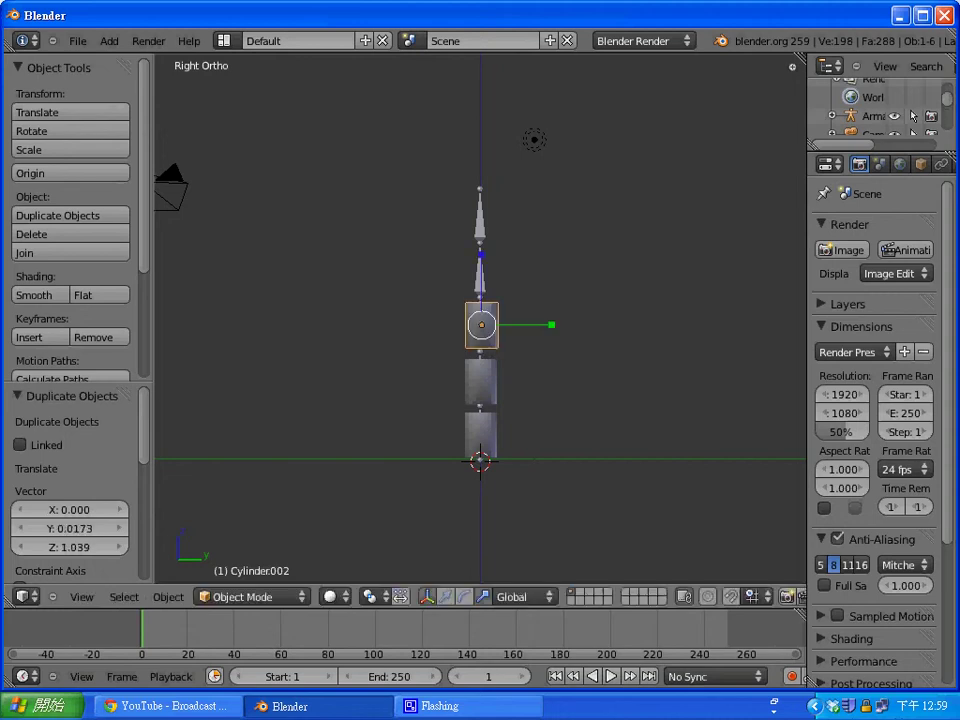
{"action": "key", "text": "shift+d"}
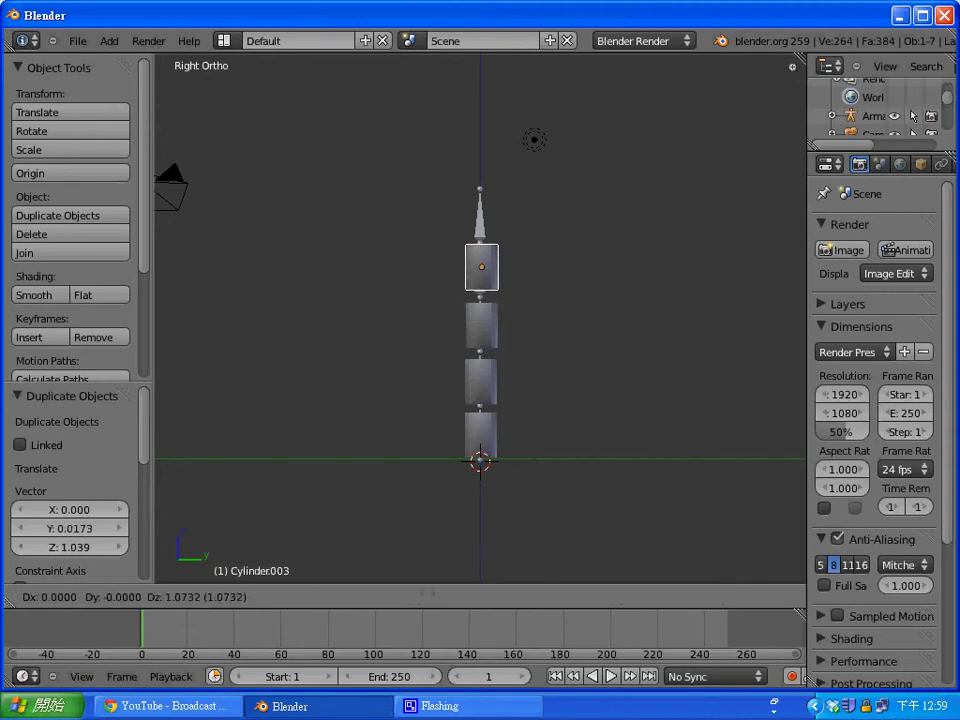
{"action": "key", "text": "Return"}
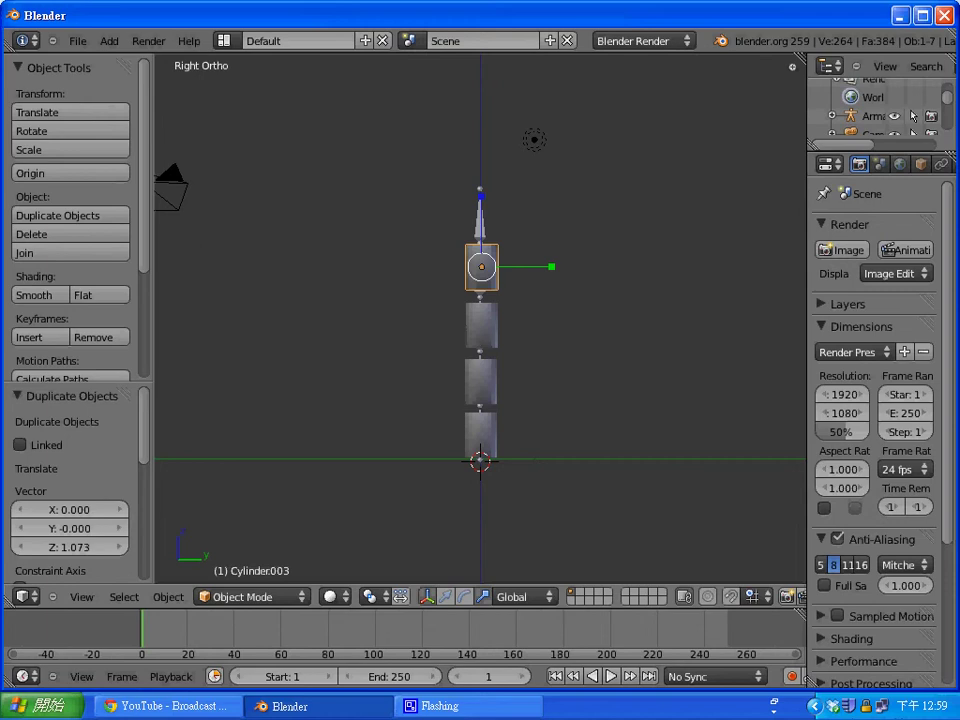
{"action": "key", "text": "shift+d"}
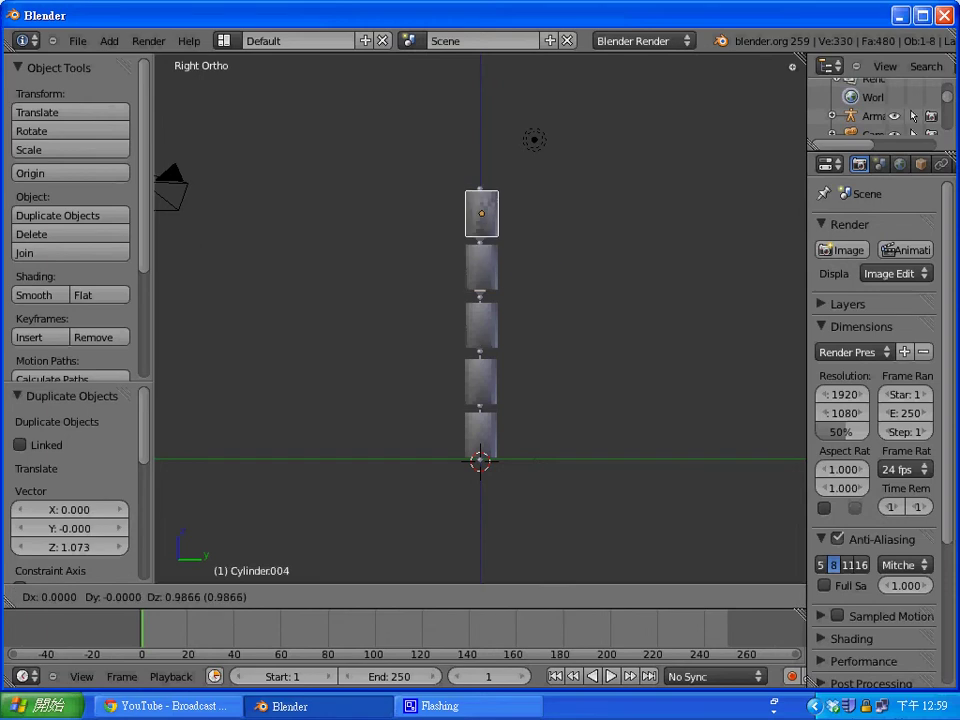
{"action": "key", "text": "Return"}
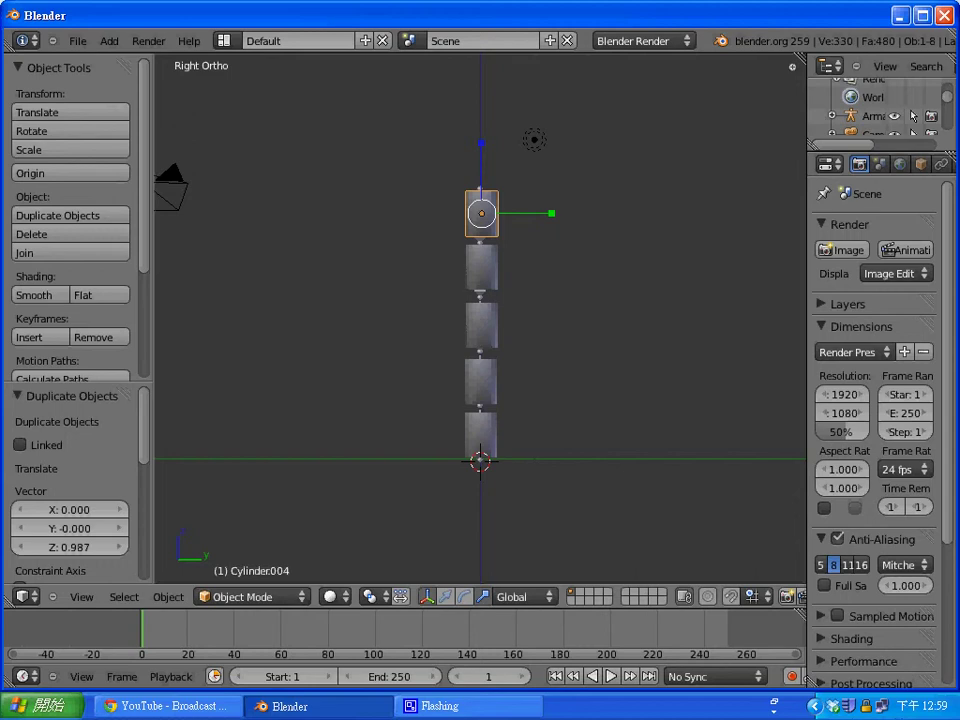
Select the armature and set the viewport shading to Wireframe.
{"action": "right_click", "coordinate": [480, 450]}
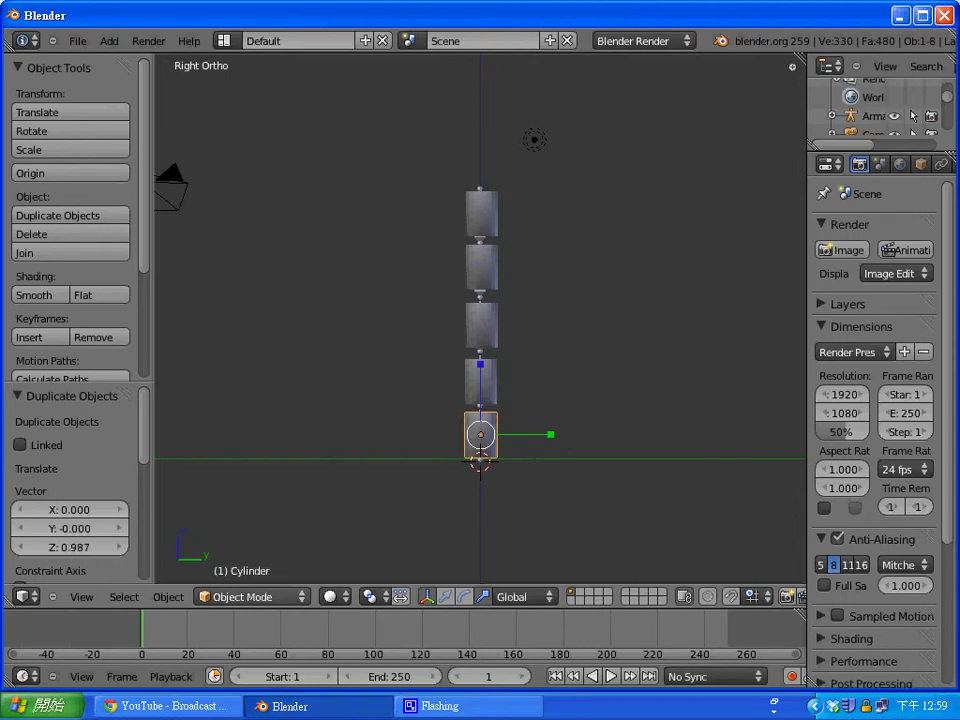
{"action": "right_click", "coordinate": [481, 383]}
{"action": "right_click", "coordinate": [481, 437]}
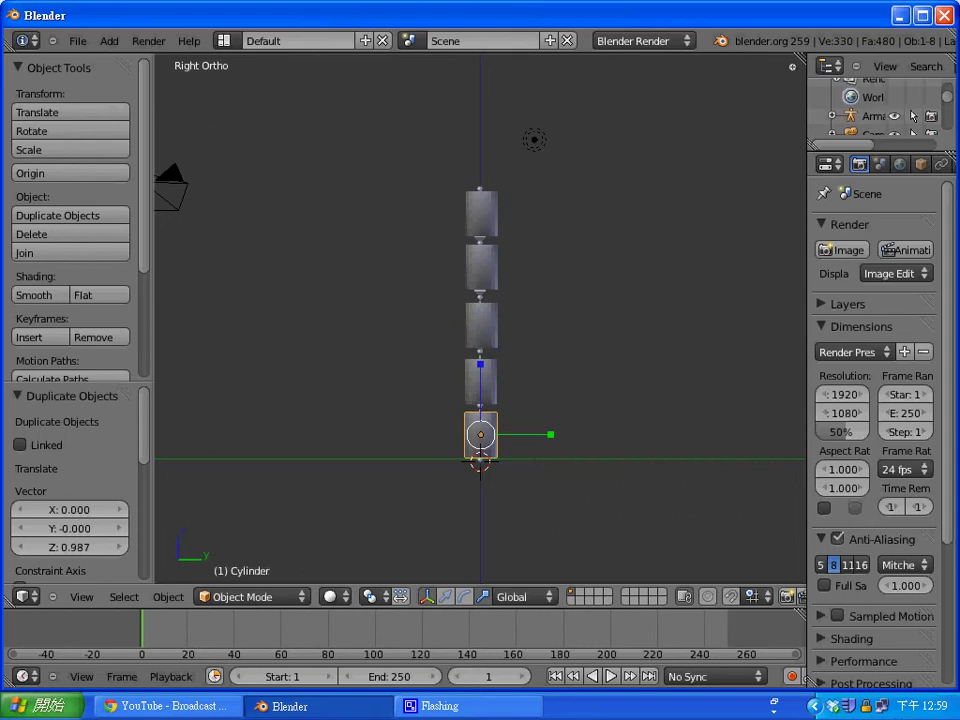
{"action": "right_click", "coordinate": [480, 434]}
{"action": "left_click", "coordinate": [333, 596]}
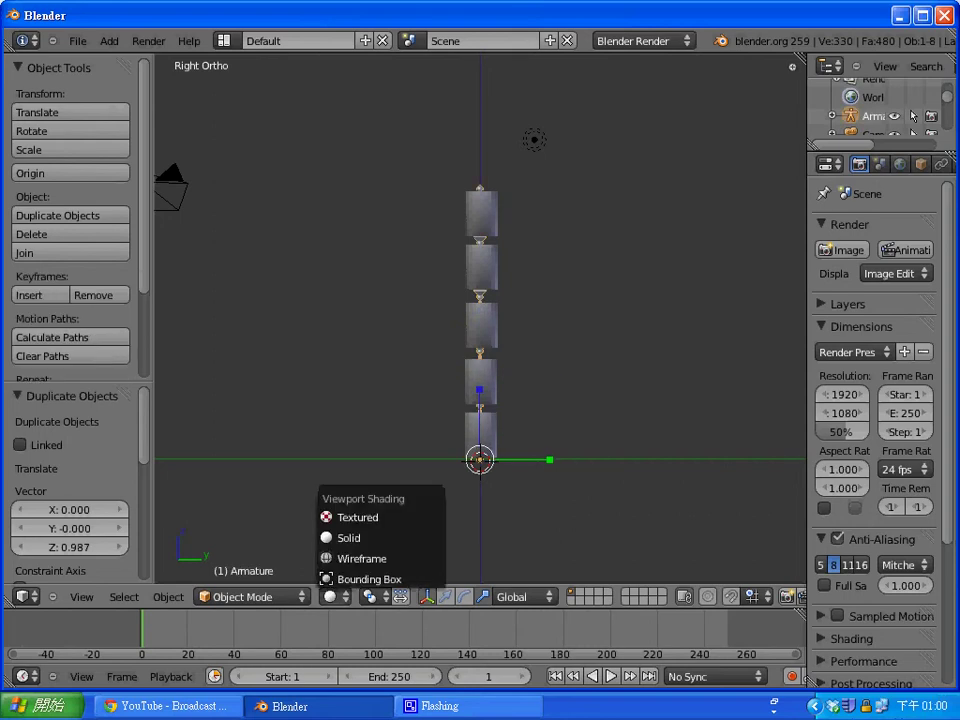
{"action": "left_click", "coordinate": [360, 558]}
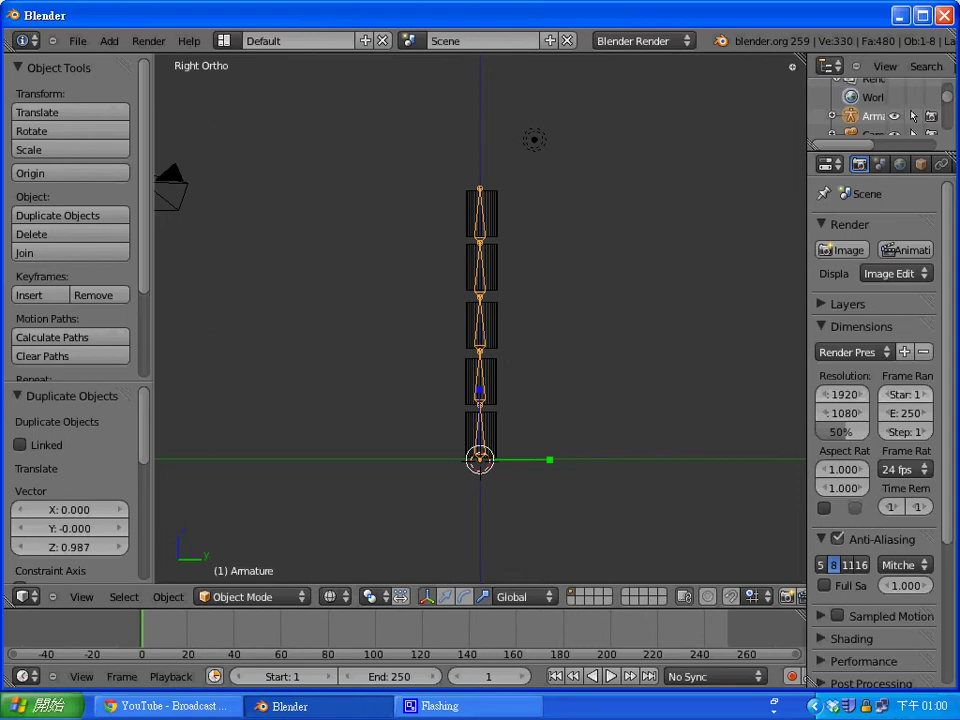
Widen the properties editor beside the 3D view and select the armature.
{"action": "left_click_drag", "start_coordinate": [807, 400], "coordinate": [680, 400]}
{"action": "left_click", "coordinate": [568, 409]}
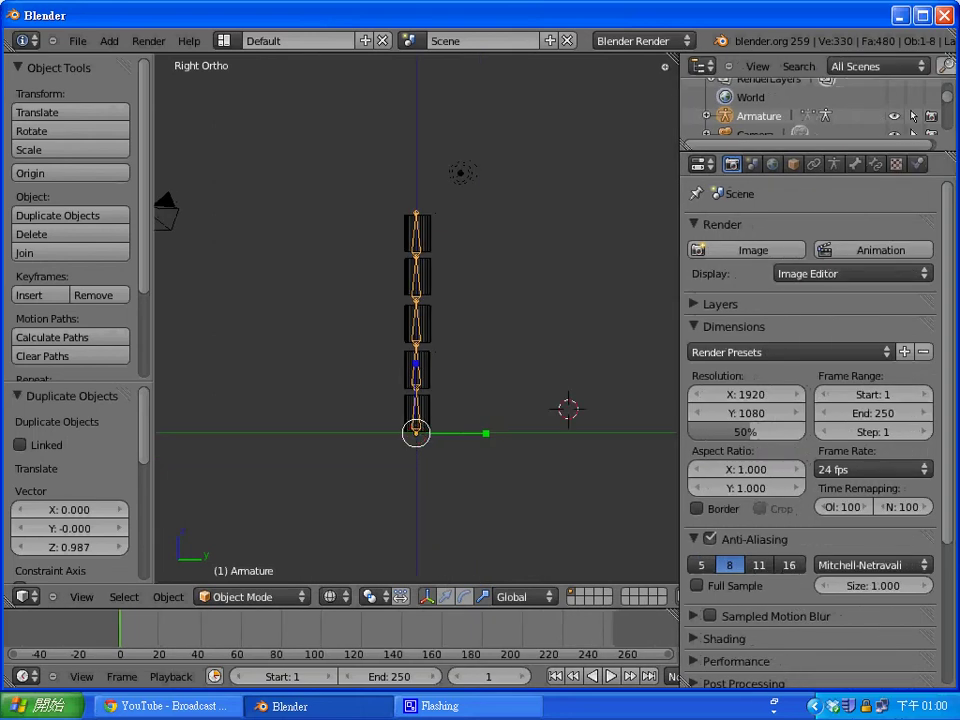
{"action": "right_click", "coordinate": [422, 370]}
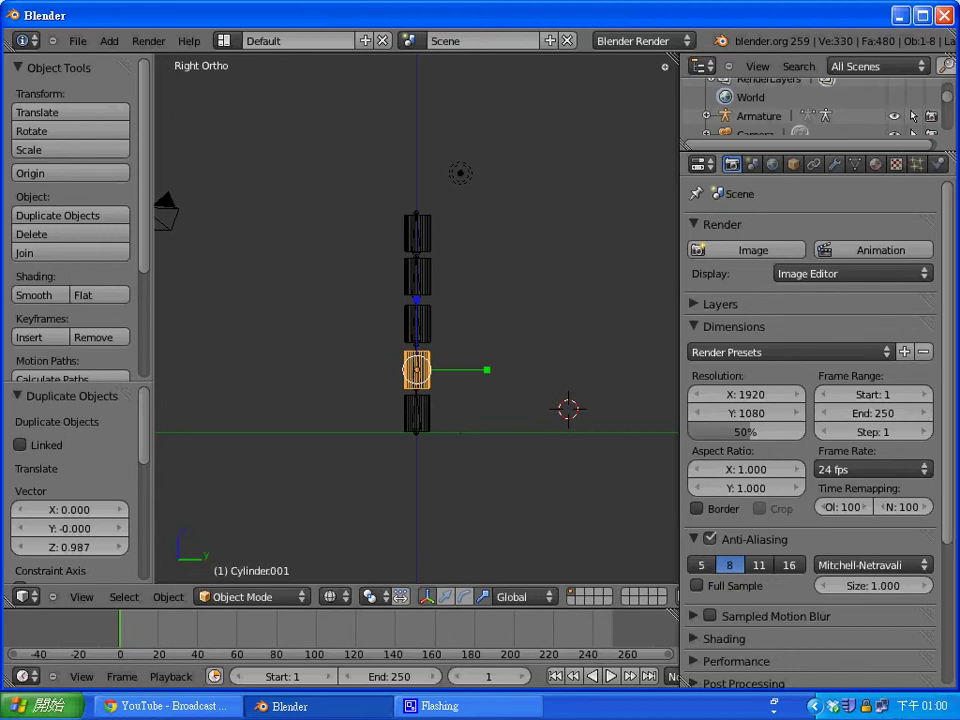
{"action": "right_click", "coordinate": [417, 347]}
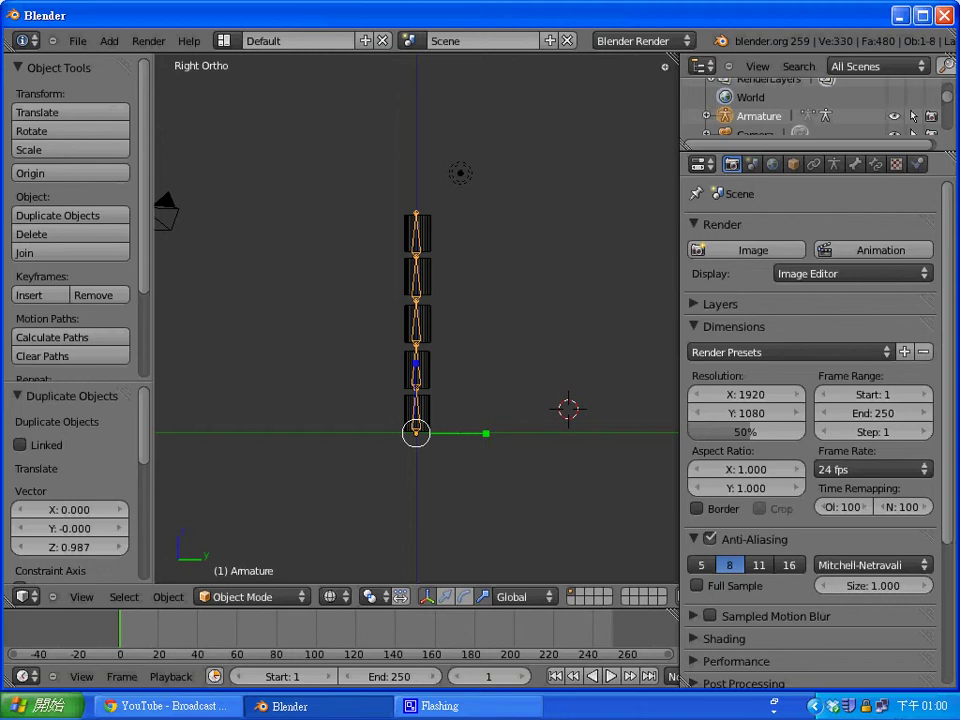
Enable X-Ray in the armature's display settings.
{"action": "left_click", "coordinate": [876, 163]}
{"action": "left_click", "coordinate": [855, 163]}
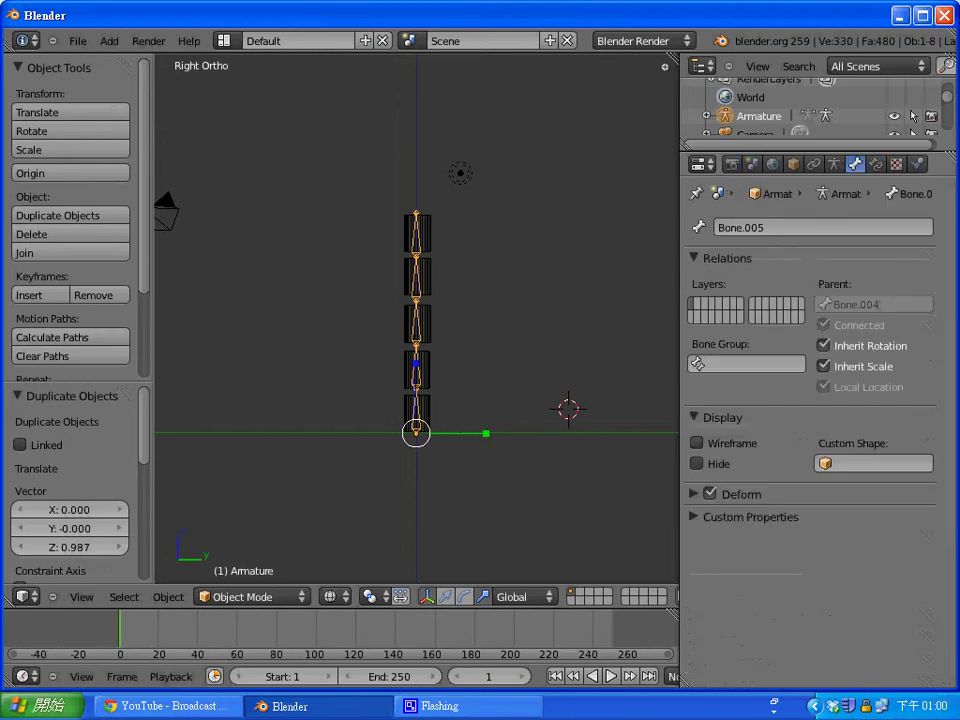
{"action": "left_click", "coordinate": [834, 163]}
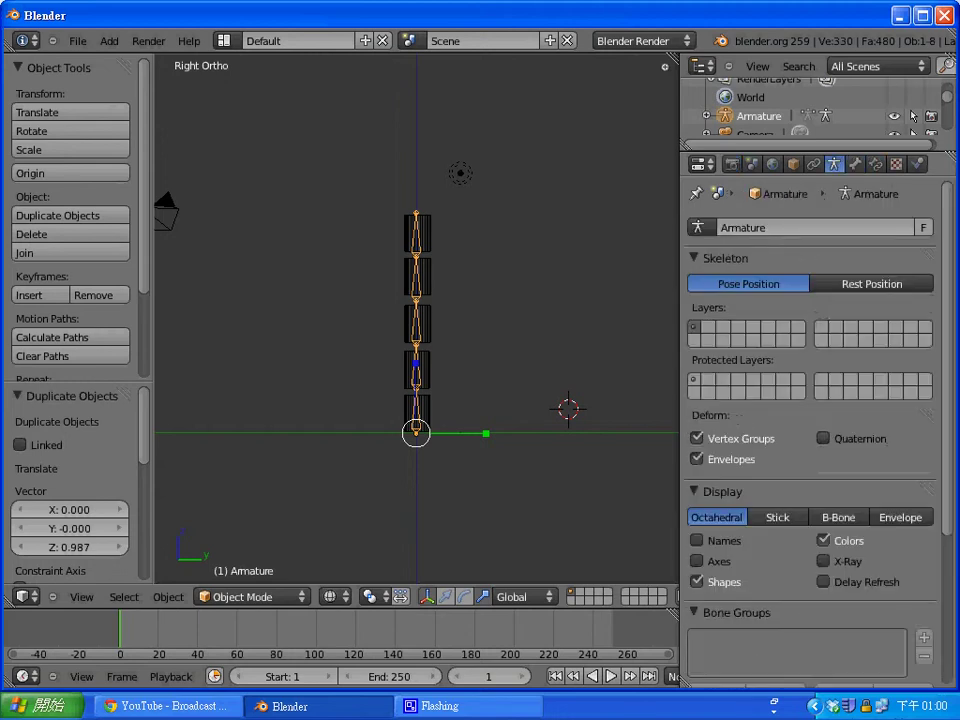
{"action": "scroll", "coordinate": [810, 400], "scroll_direction": "down", "scroll_amount": 3}
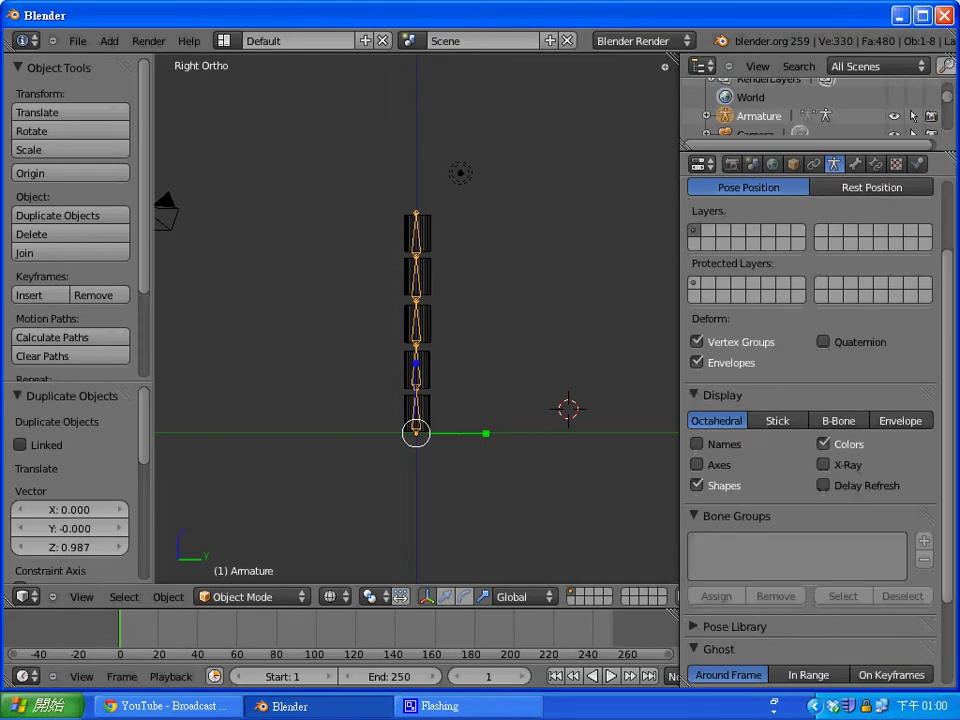
{"action": "left_click", "coordinate": [823, 464]}
{"action": "left_click", "coordinate": [540, 294]}
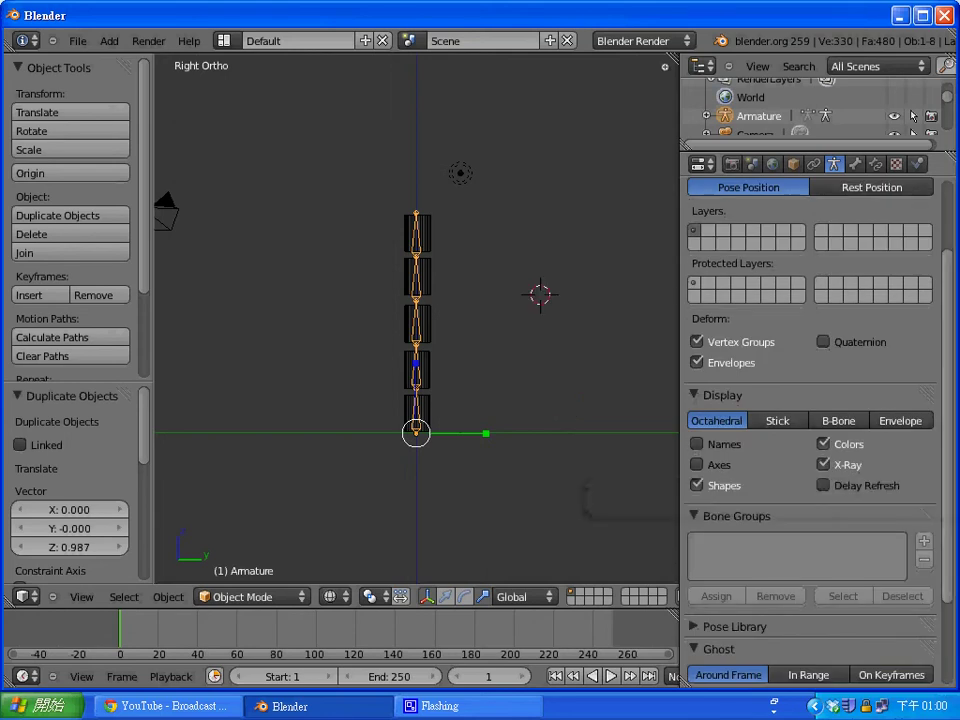
Select the cylinders along the chain one after another, ending with the armature selected.
{"action": "right_click", "coordinate": [427, 278]}
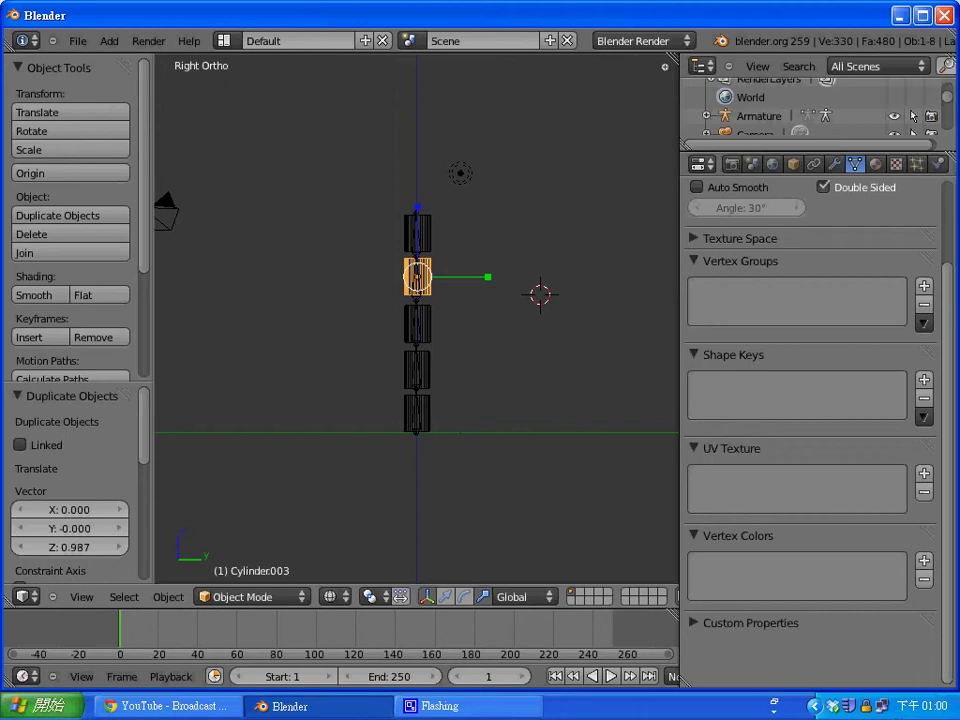
{"action": "right_click", "coordinate": [423, 234]}
{"action": "right_click", "coordinate": [417, 277]}
{"action": "right_click", "coordinate": [420, 324]}
{"action": "right_click", "coordinate": [418, 368]}
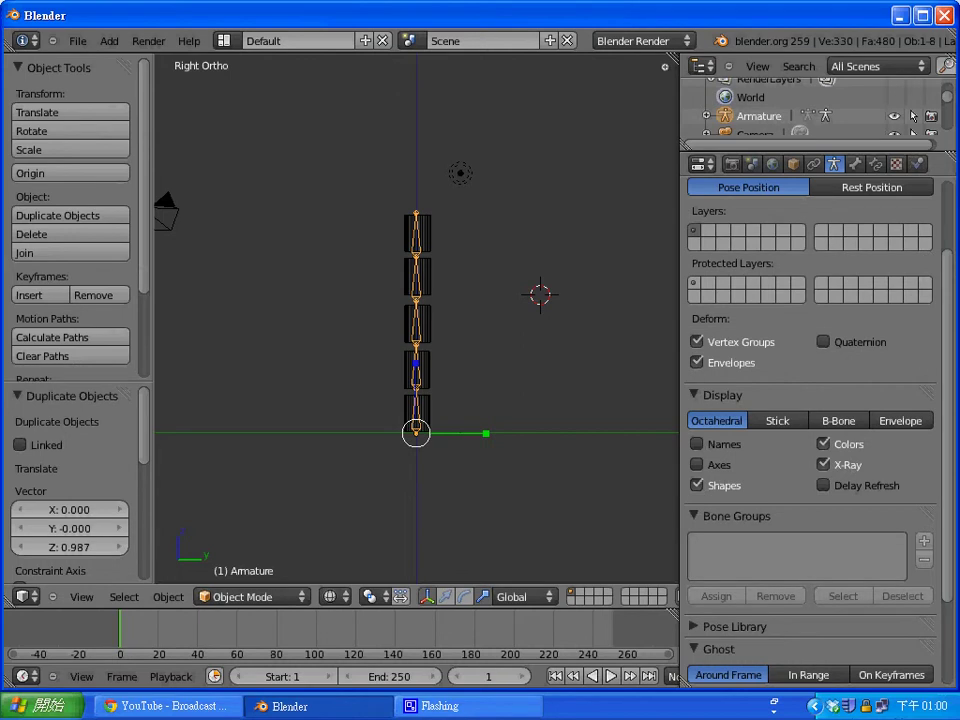
{"action": "right_click", "coordinate": [424, 412]}
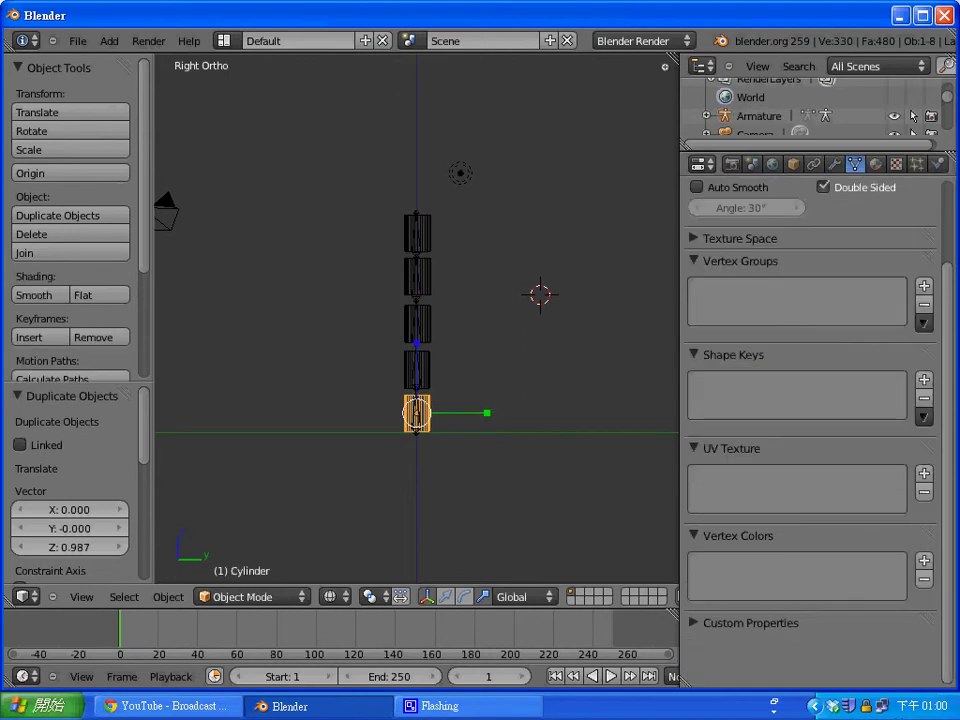
{"action": "right_click", "coordinate": [417, 413]}
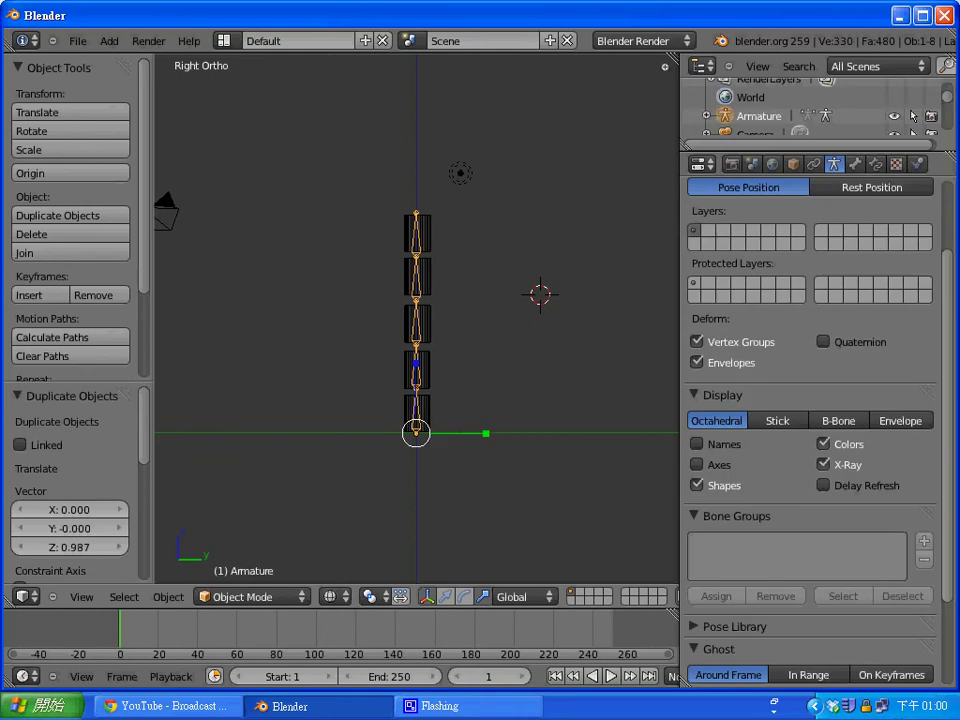
{"action": "right_click", "coordinate": [417, 413]}
{"action": "right_click", "coordinate": [416, 432]}
{"action": "right_click", "coordinate": [417, 413]}
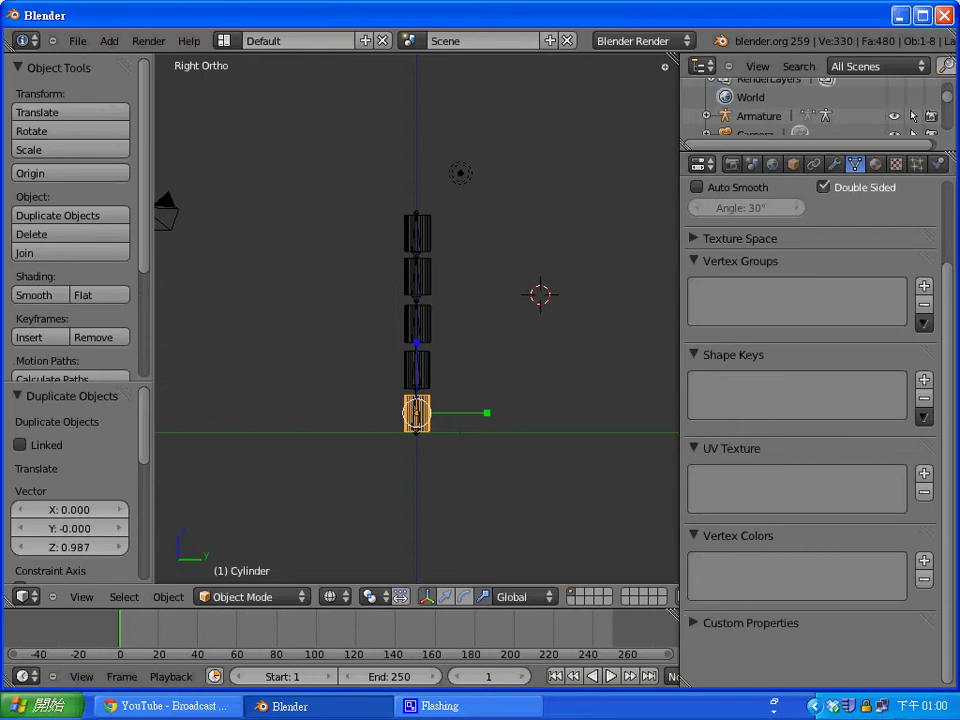
{"action": "left_click", "coordinate": [442, 394]}
Switch the armature to Pose Mode and select its lowest bone.
{"action": "right_click", "coordinate": [416, 432]}
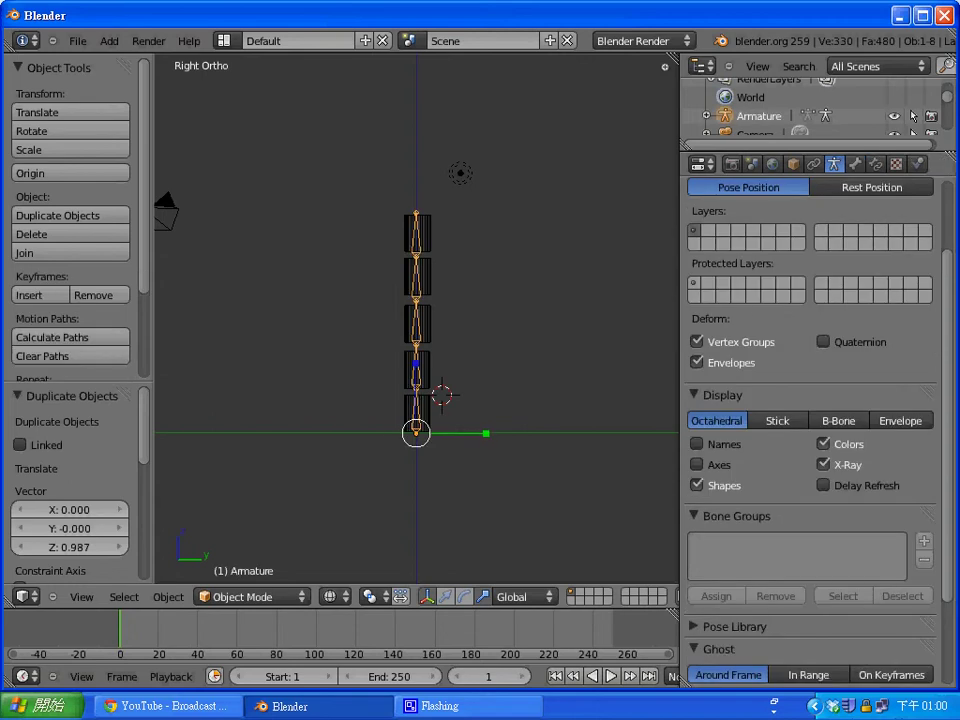
{"action": "left_click", "coordinate": [255, 596]}
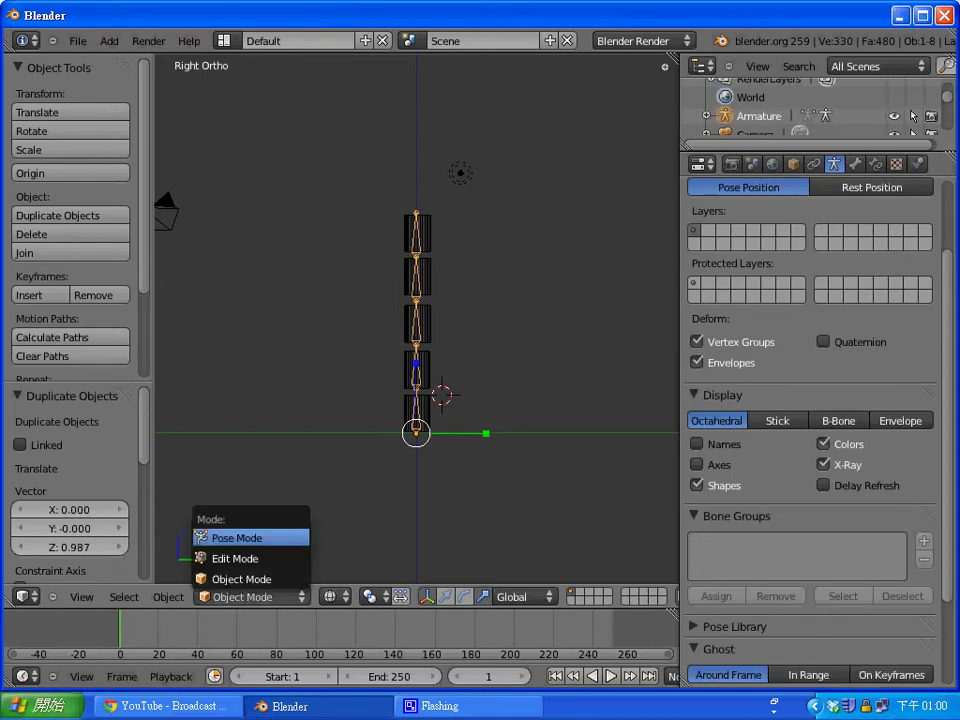
{"action": "left_click", "coordinate": [253, 536]}
{"action": "right_click", "coordinate": [416, 412]}
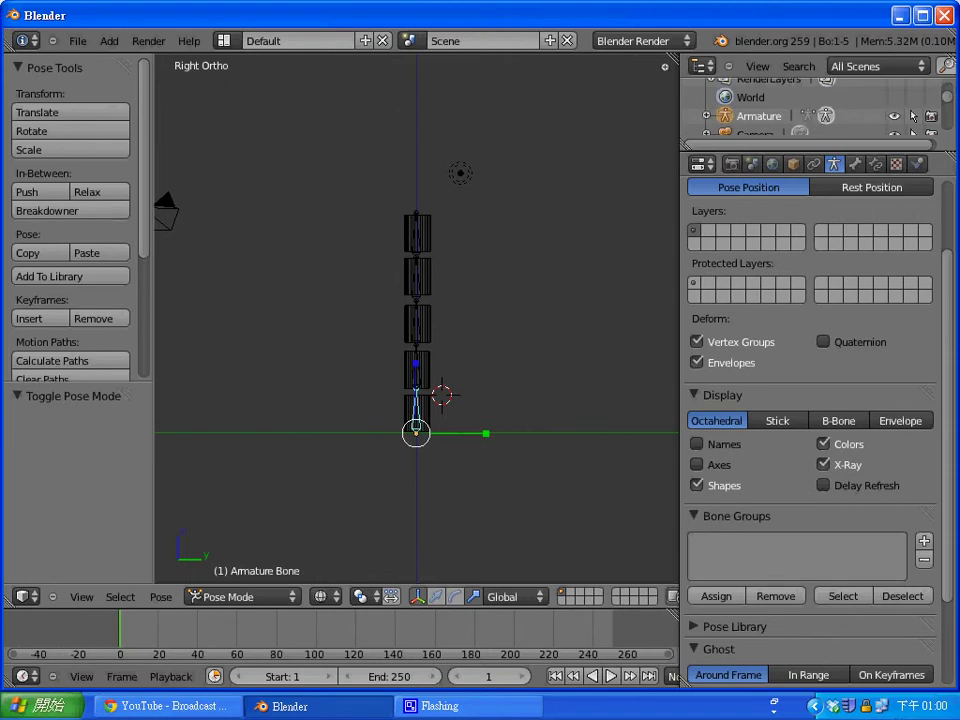
{"action": "key", "text": "a"}
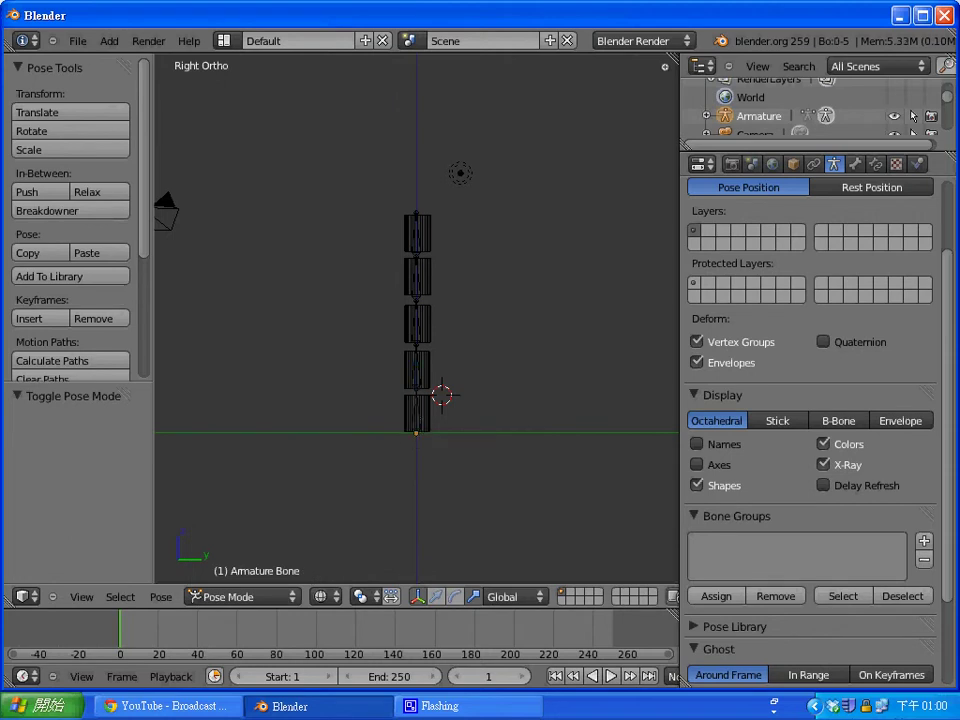
{"action": "right_click", "coordinate": [416, 412]}
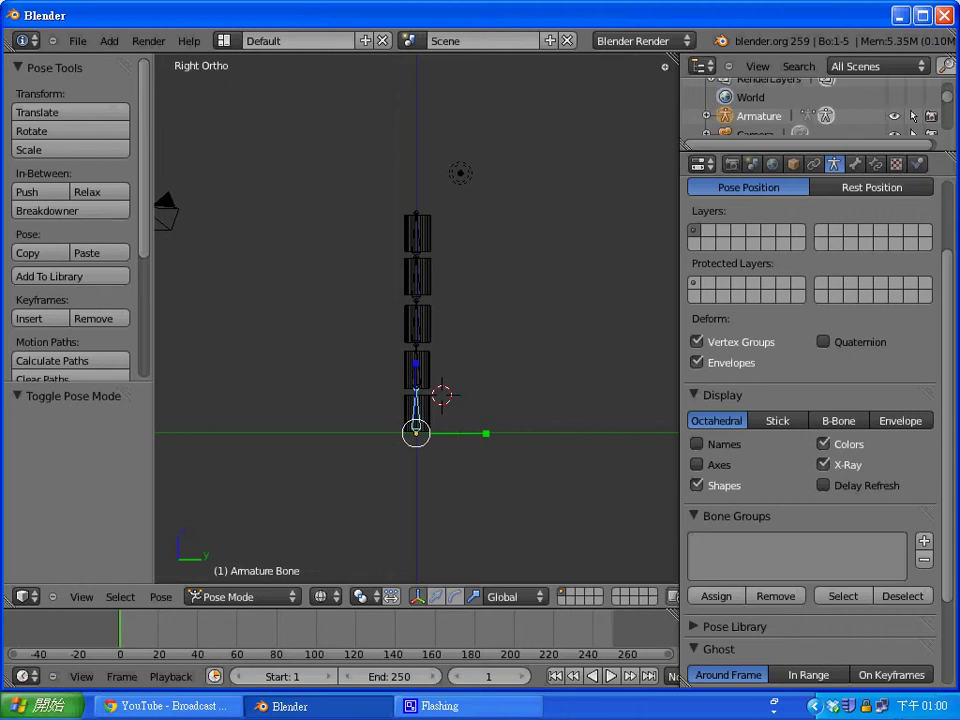
{"action": "right_click", "coordinate": [418, 412]}
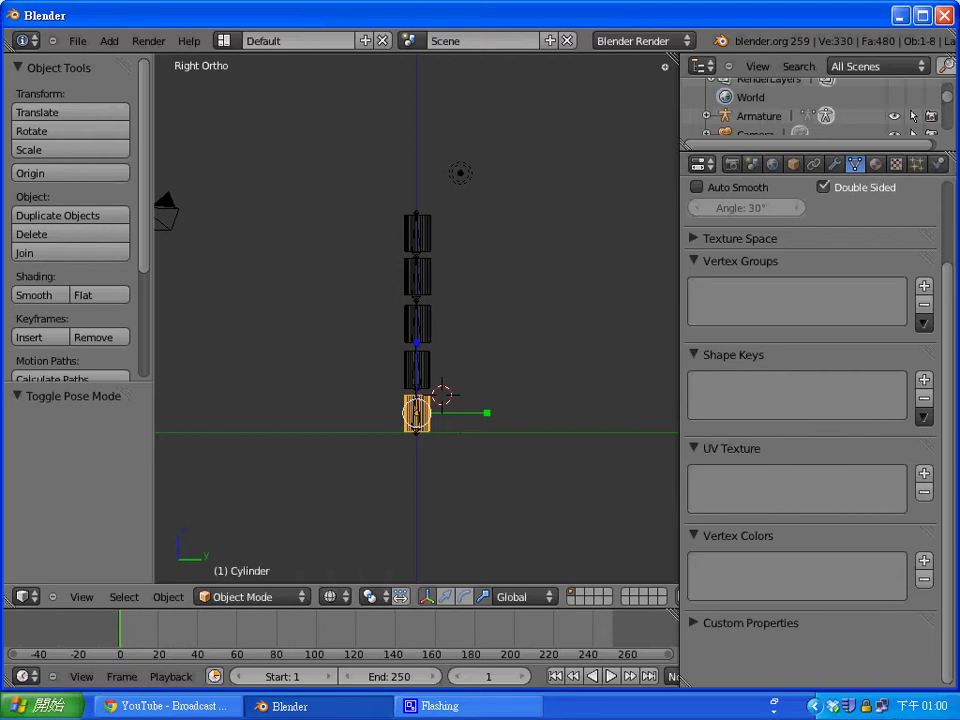
{"action": "key", "text": "ctrl+p"}
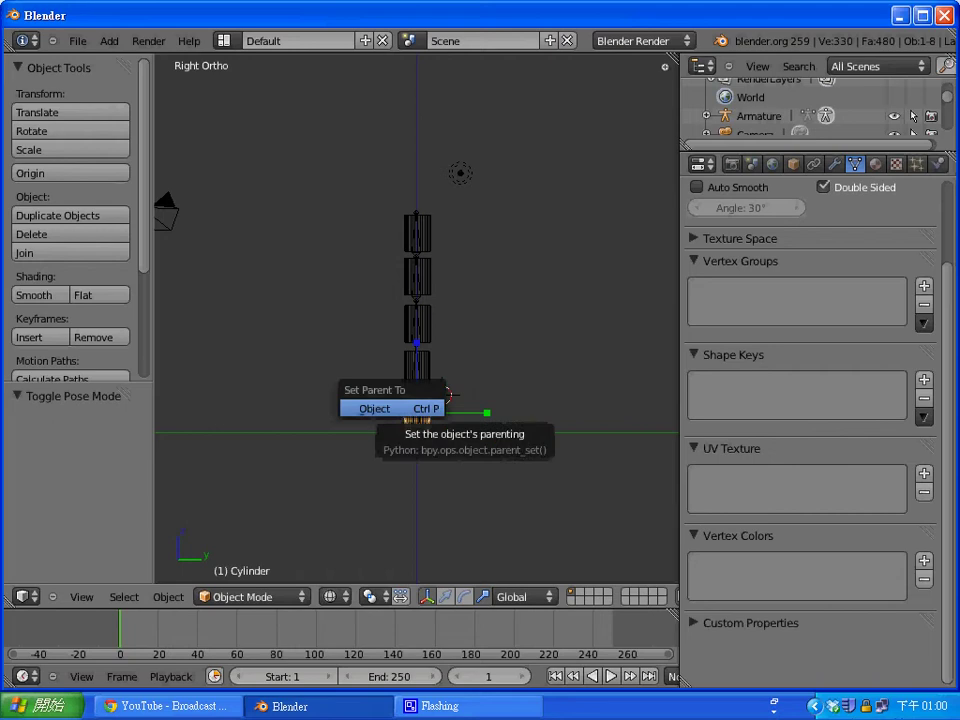
{"action": "key", "text": "Return"}
{"action": "key", "text": "ctrl+Tab"}
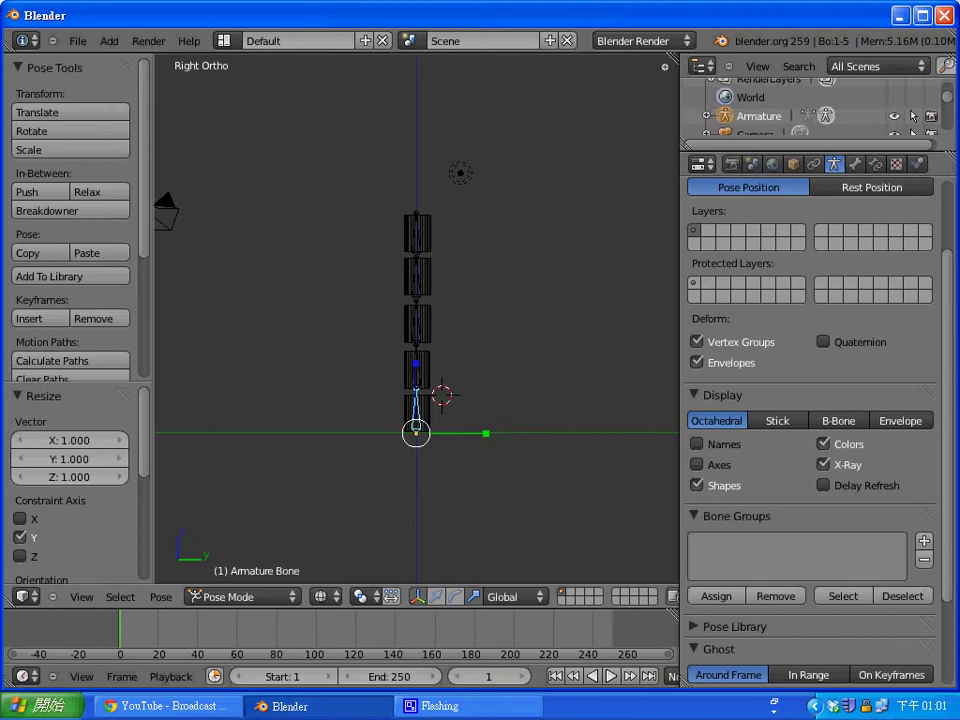
{"action": "key", "text": "ctrl+Tab"}
Parent the lowest cylinder to the armature's lowest bone using the Bone parent type.
{"action": "right_click", "coordinate": [416, 412]}
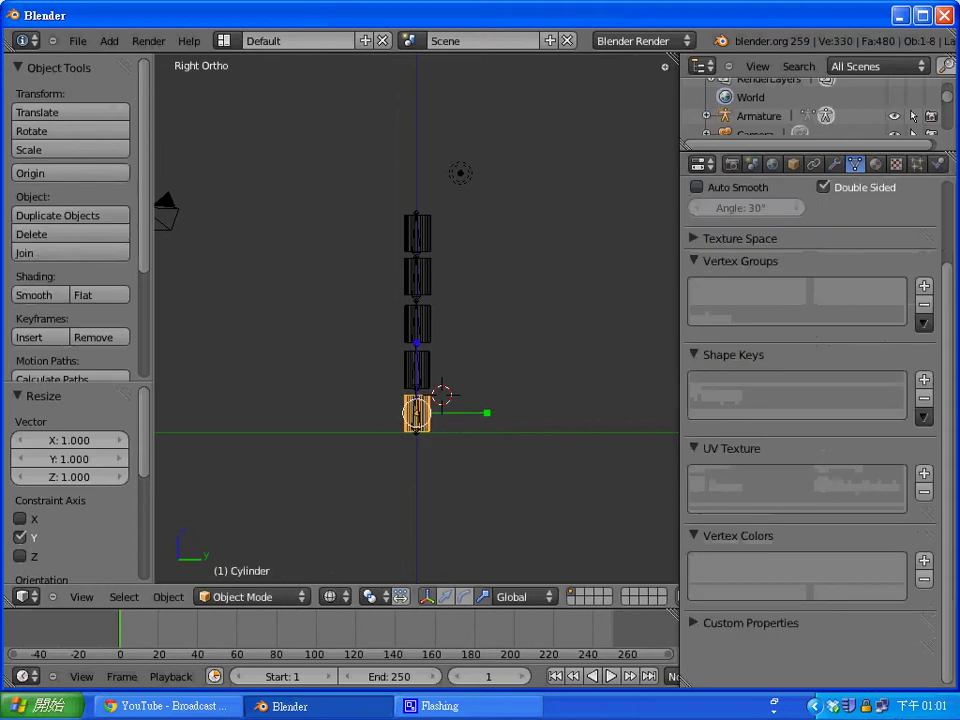
{"action": "right_click", "coordinate": [416, 432]}
{"action": "key", "text": "ctrl+Tab"}
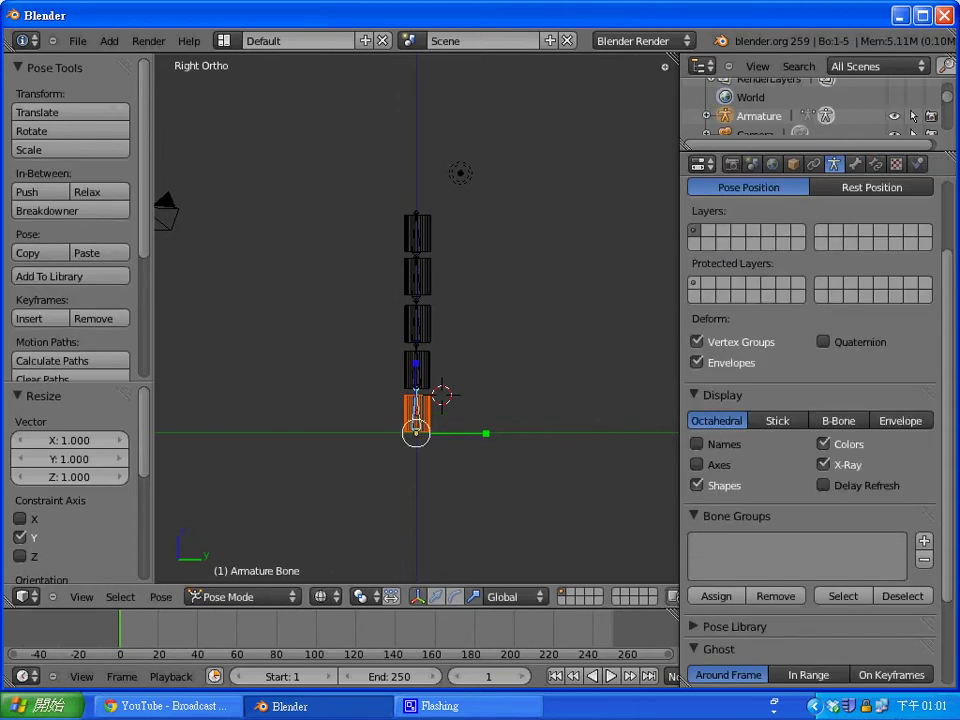
{"action": "key", "text": "ctrl+p"}
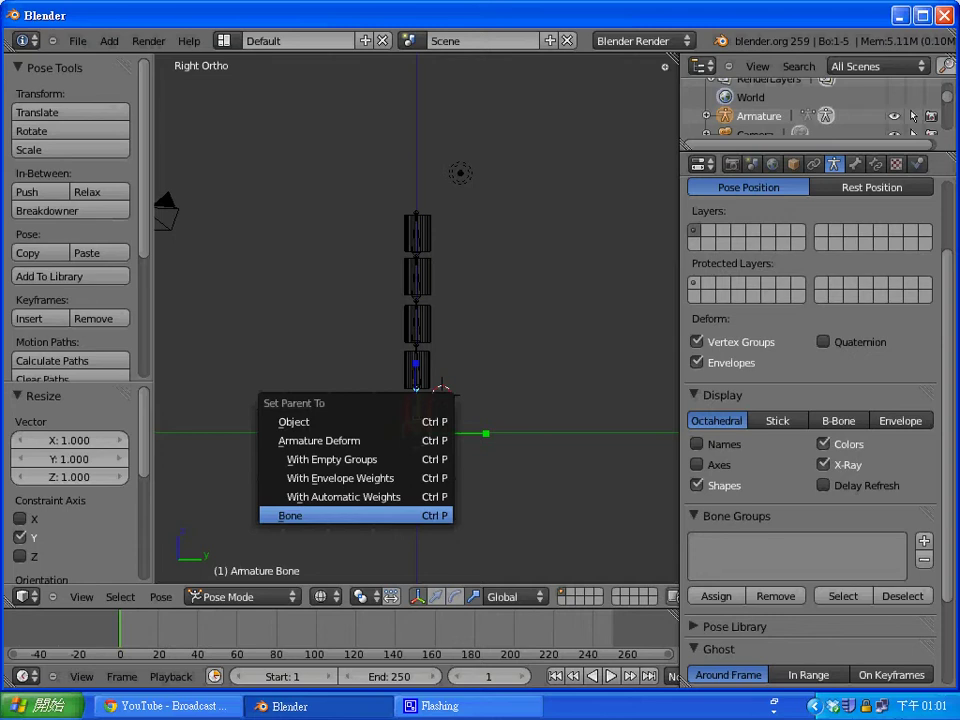
{"action": "key", "text": "Return"}
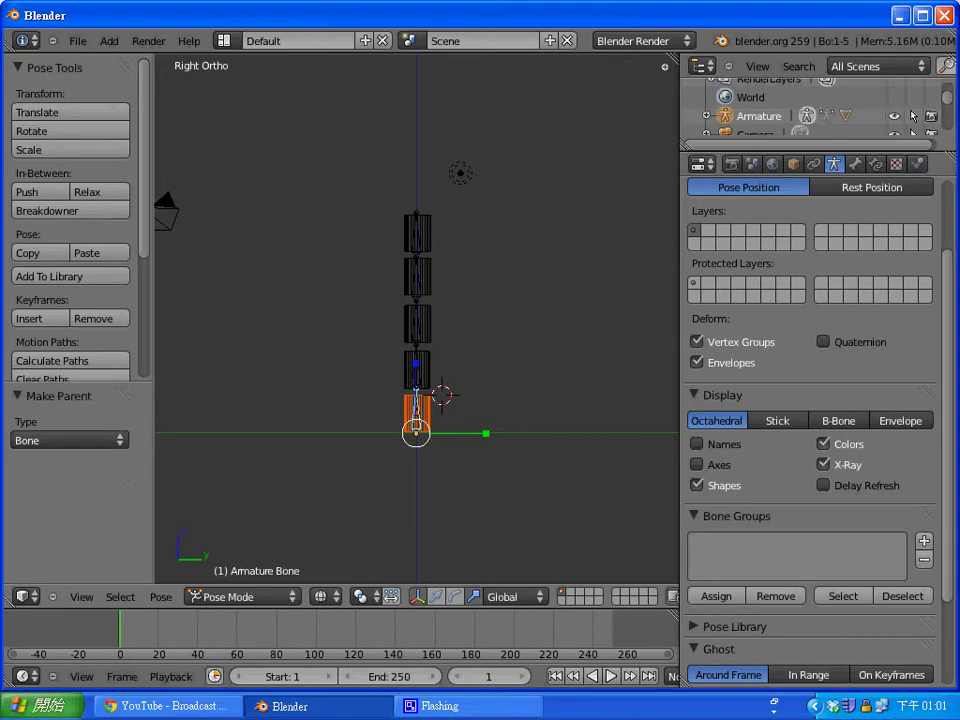
Parent the second cylinder from the ground to the bone inside it with the Bone option.
{"action": "right_click", "coordinate": [416, 368]}
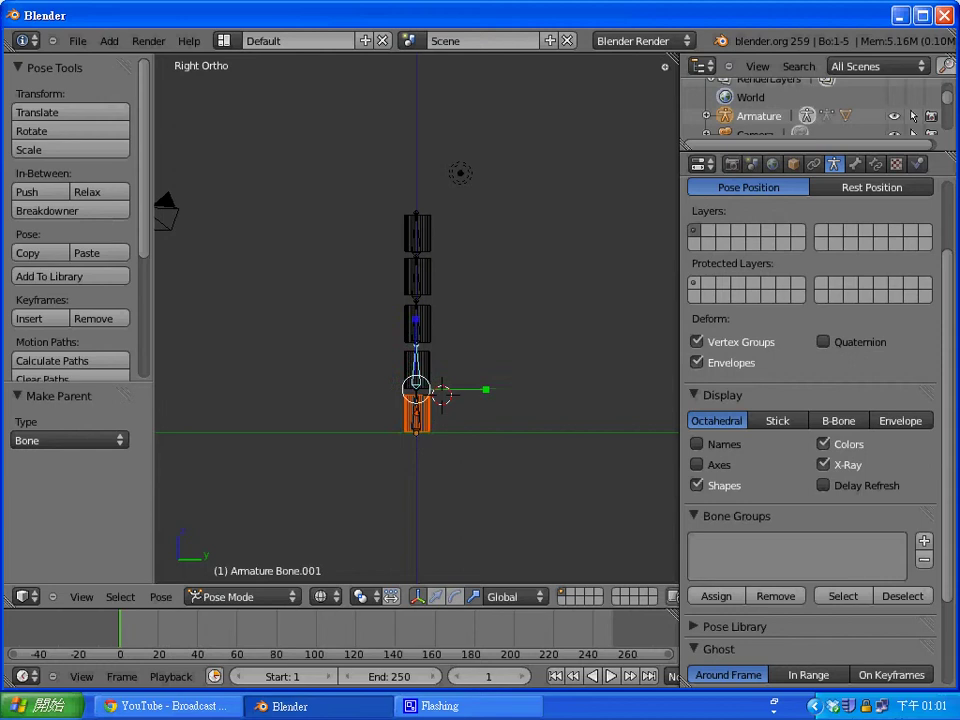
{"action": "right_click", "coordinate": [417, 370]}
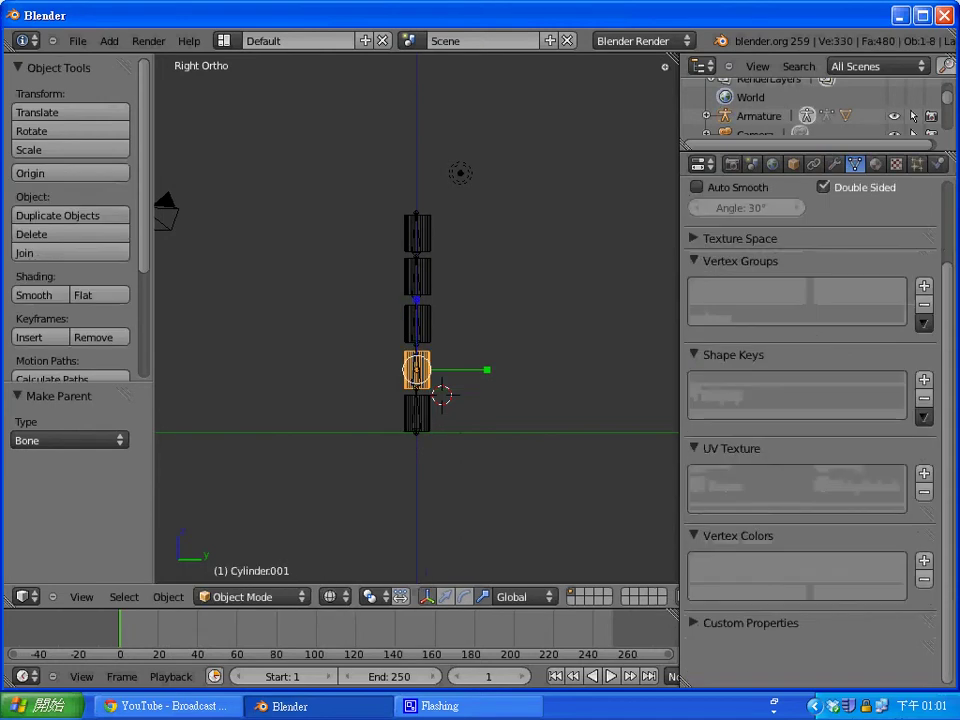
{"action": "right_click", "coordinate": [417, 375], "text": "shift"}
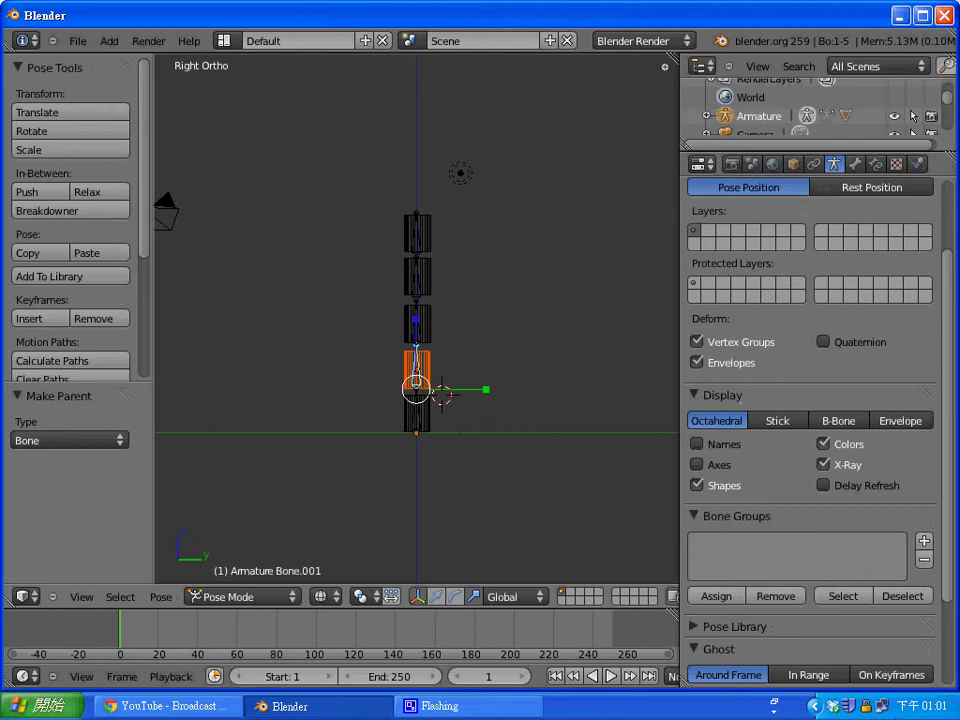
{"action": "key", "text": "ctrl+p"}
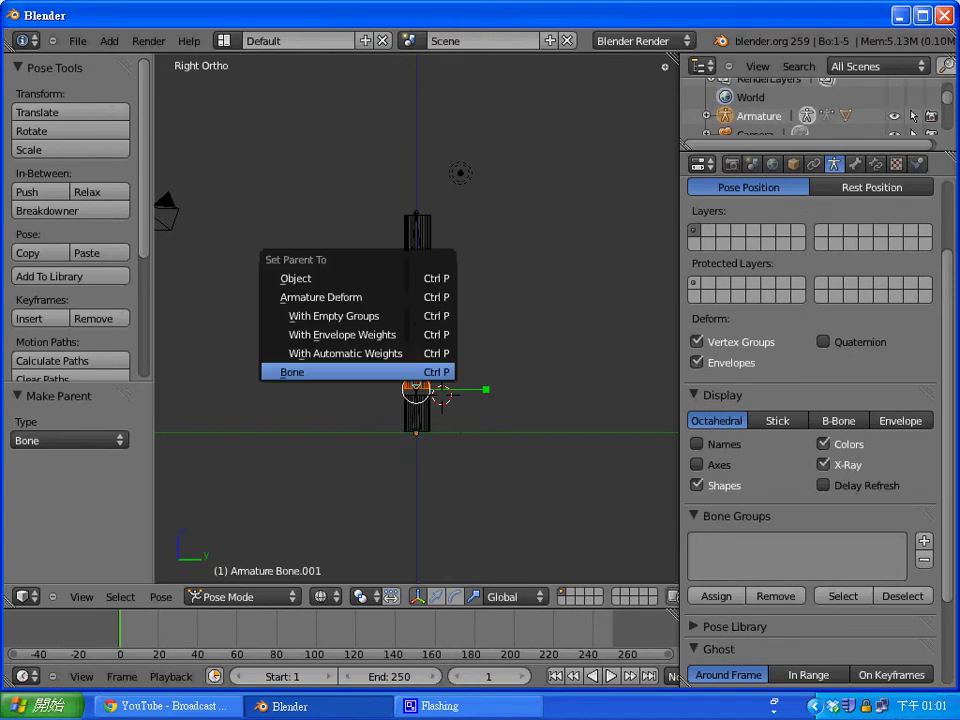
{"action": "left_click", "coordinate": [412, 371]}
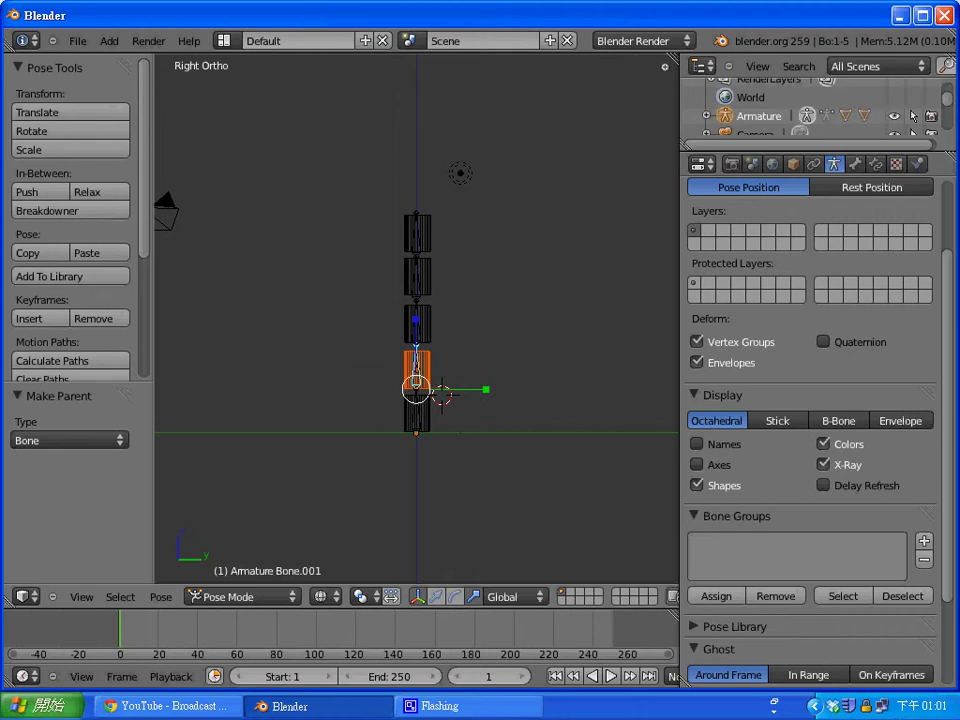
Parent the middle cylinder to the middle bone of the chain with the Bone option.
{"action": "key", "text": "ctrl+Tab"}
{"action": "right_click", "coordinate": [417, 323]}
{"action": "right_click", "coordinate": [416, 345]}
{"action": "key", "text": "ctrl+Tab"}
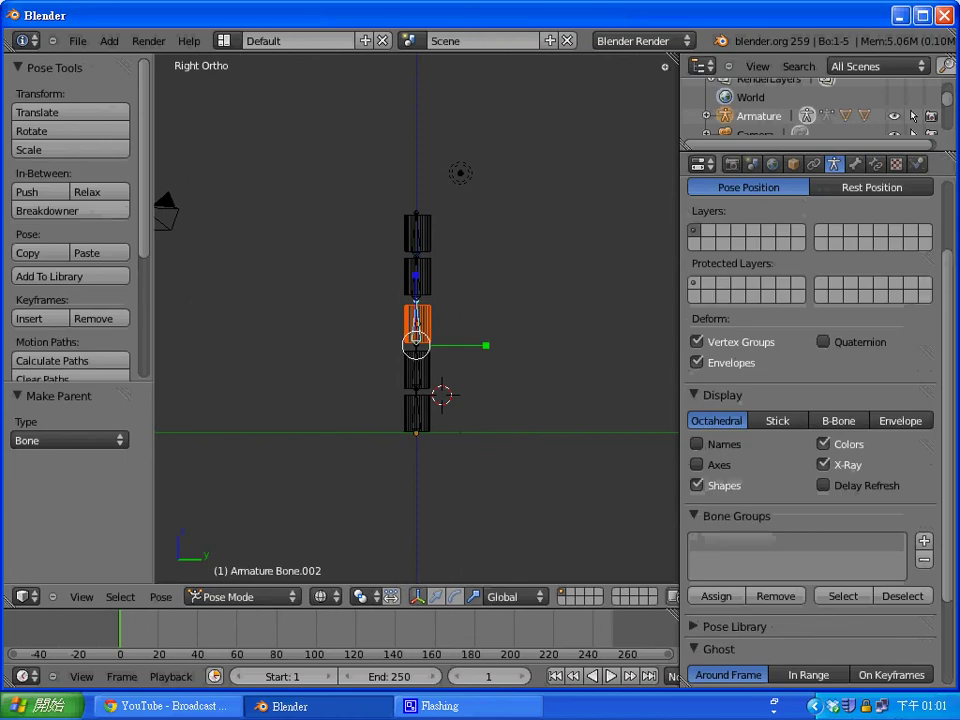
{"action": "key", "text": "ctrl+p"}
{"action": "left_click", "coordinate": [416, 326]}
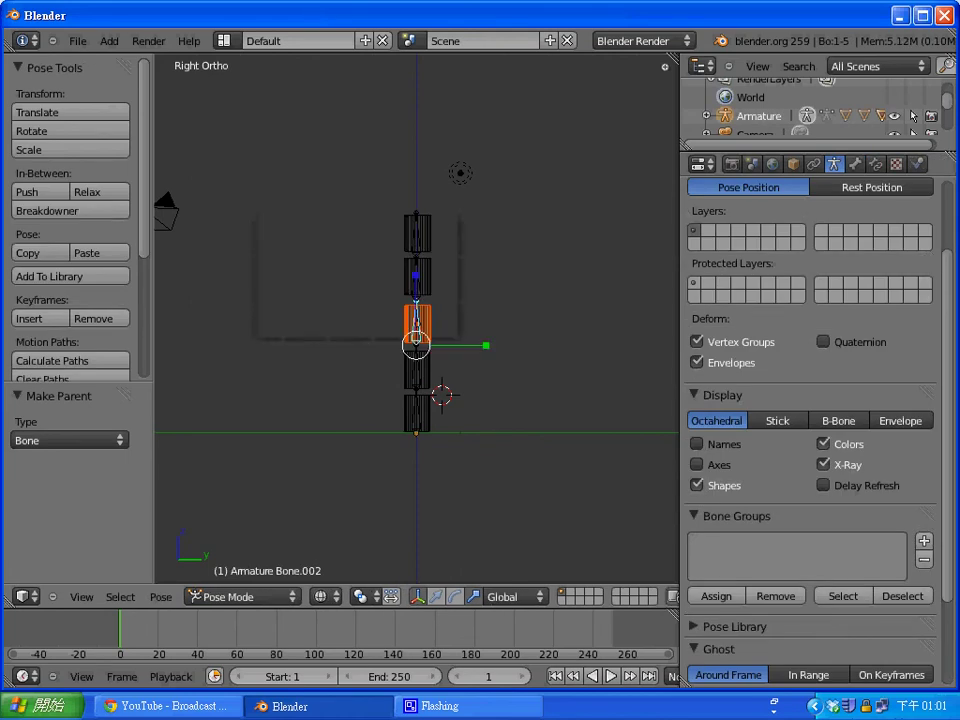
Parent the fourth cylinder from the ground to its enclosed bone with the Bone option.
{"action": "right_click", "coordinate": [416, 280]}
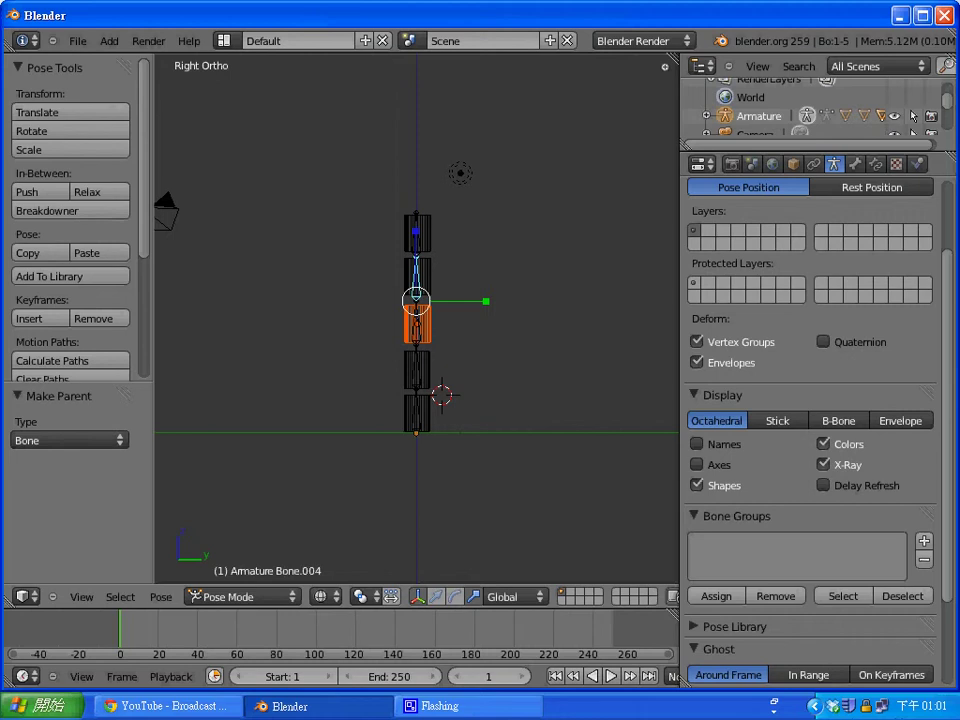
{"action": "right_click", "coordinate": [427, 277]}
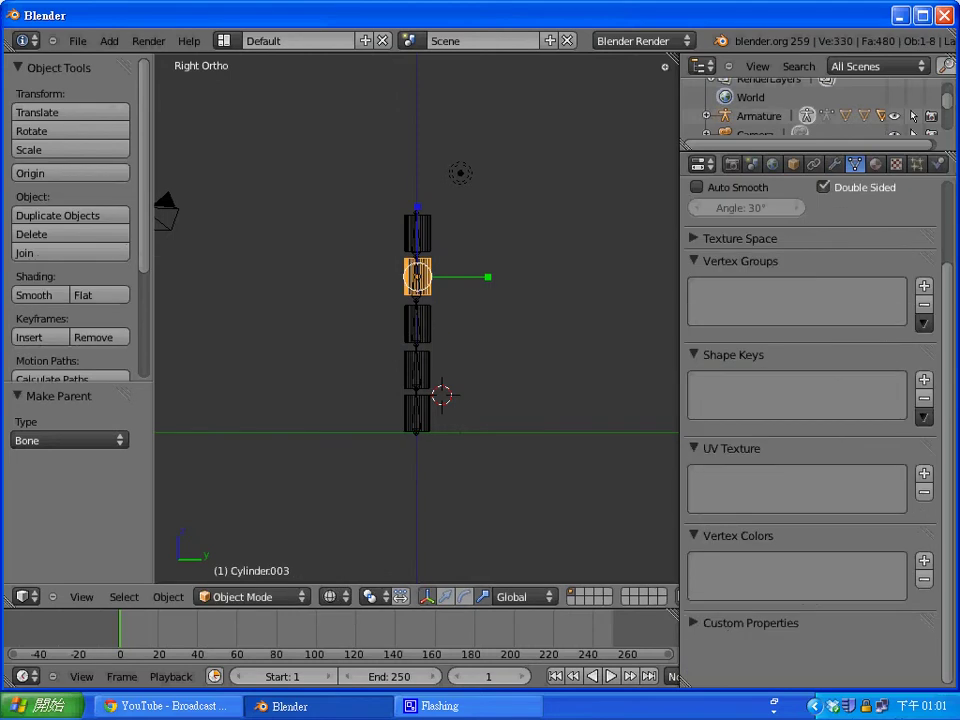
{"action": "right_click", "coordinate": [416, 279], "text": "shift"}
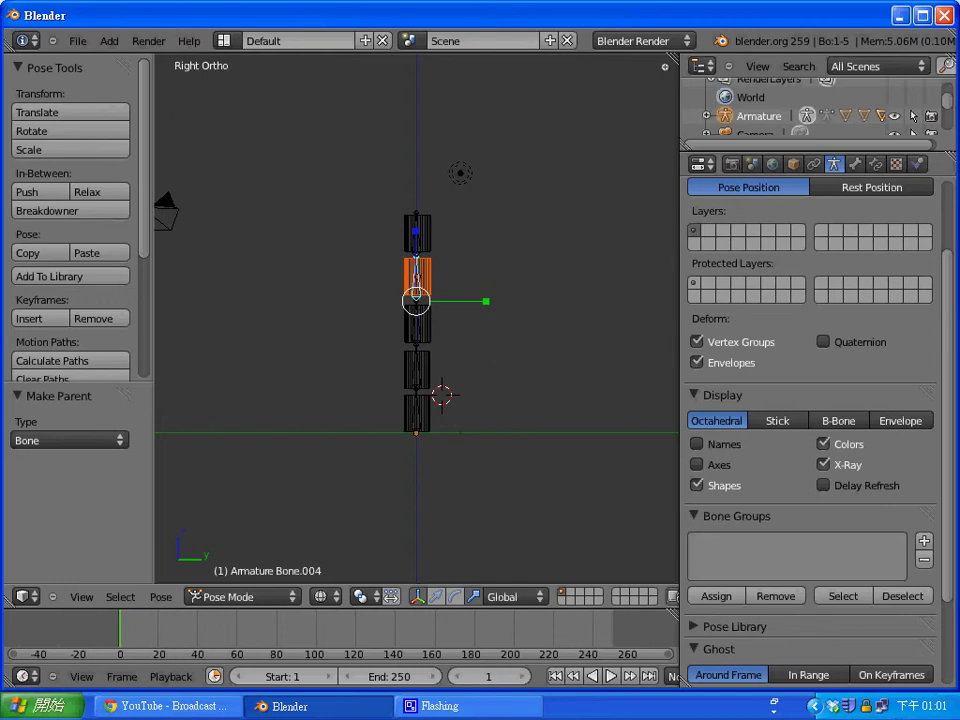
{"action": "key", "text": "ctrl+p"}
{"action": "key", "text": "Return"}
Parent the topmost cylinder to the topmost bone with the Bone option.
{"action": "key", "text": "ctrl+Tab"}
{"action": "right_click", "coordinate": [417, 232]}
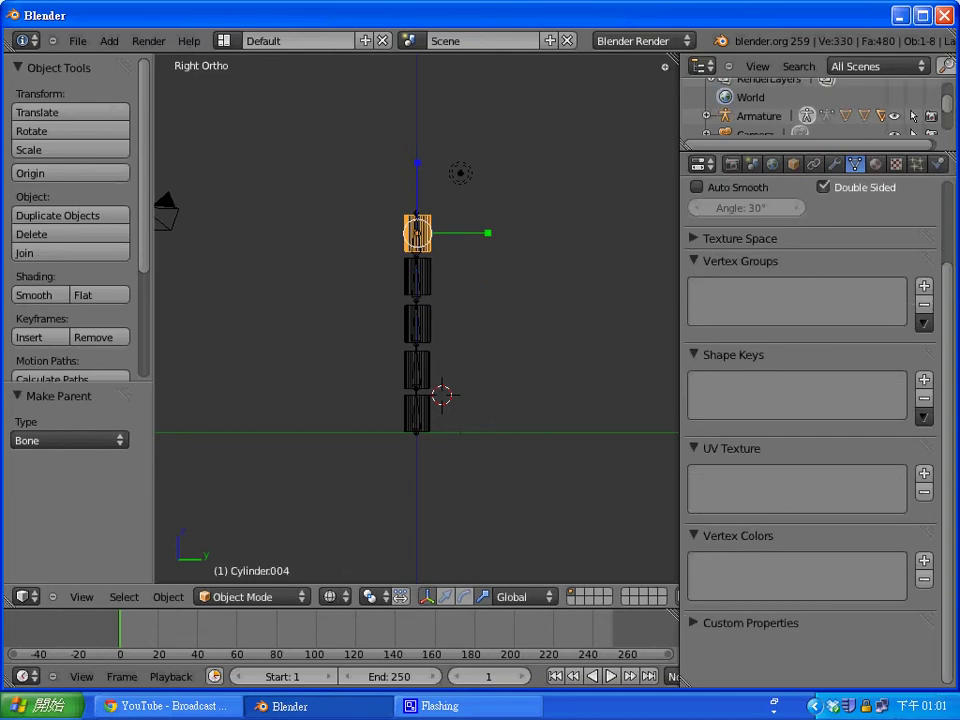
{"action": "left_click", "coordinate": [417, 232]}
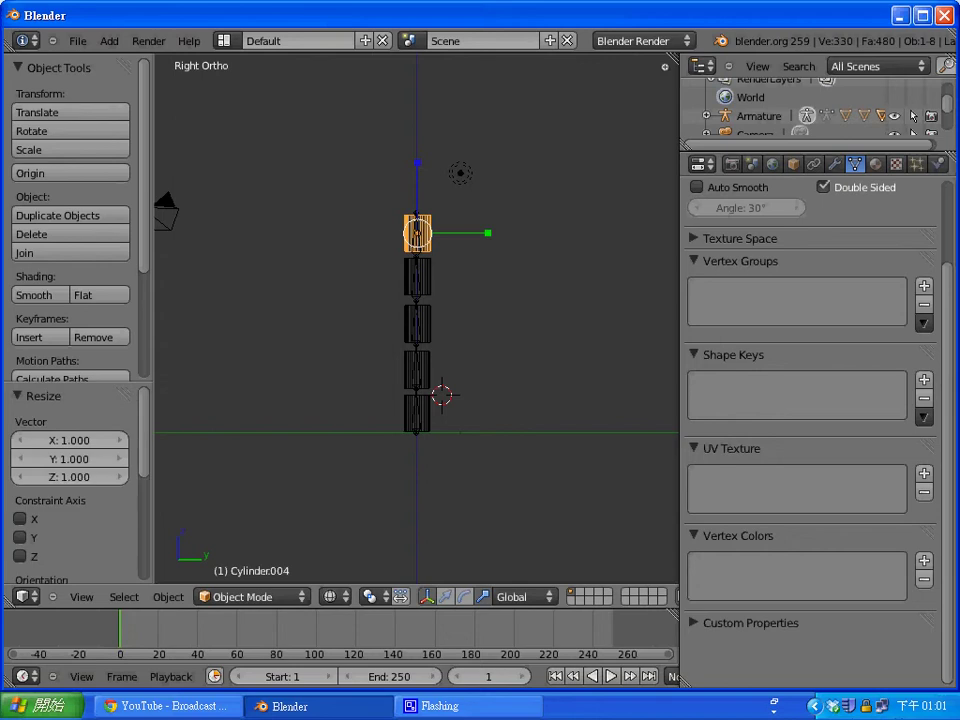
{"action": "right_click", "coordinate": [416, 228], "text": "shift"}
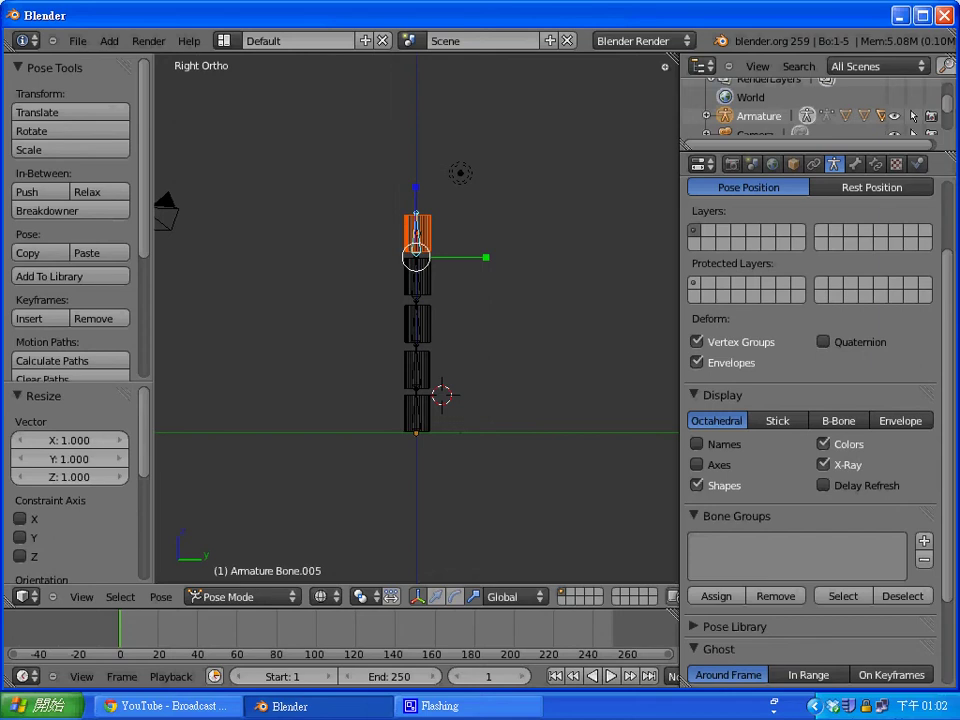
{"action": "key", "text": "ctrl+p"}
{"action": "key", "text": "Return"}
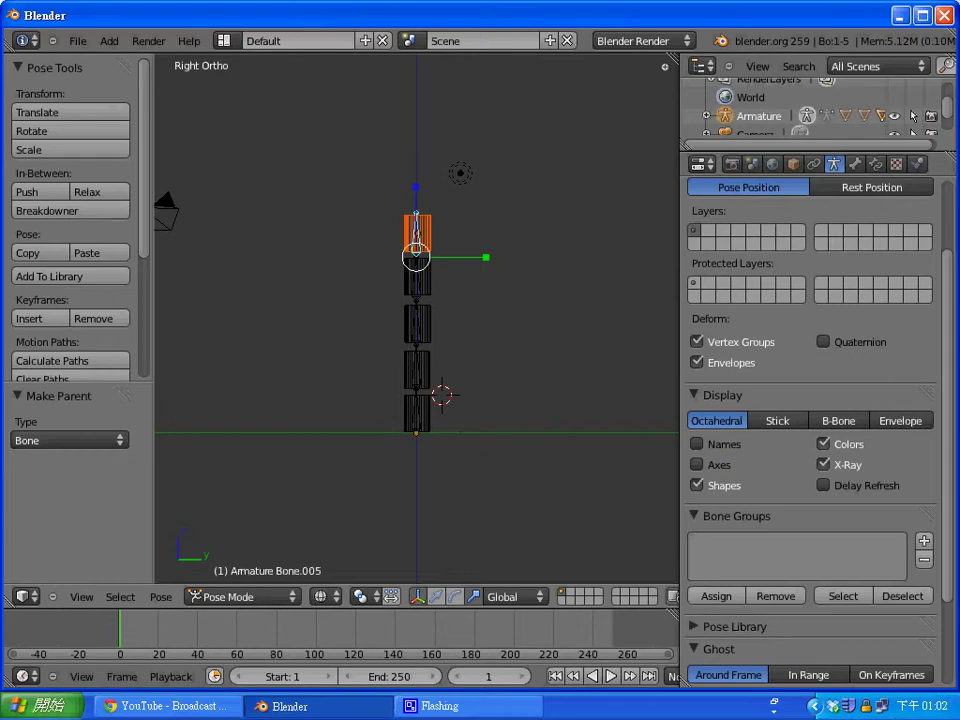
Rotate the topmost bone by about -1.7° and the fourth bone from the ground by about 24°.
{"action": "key", "text": "r"}
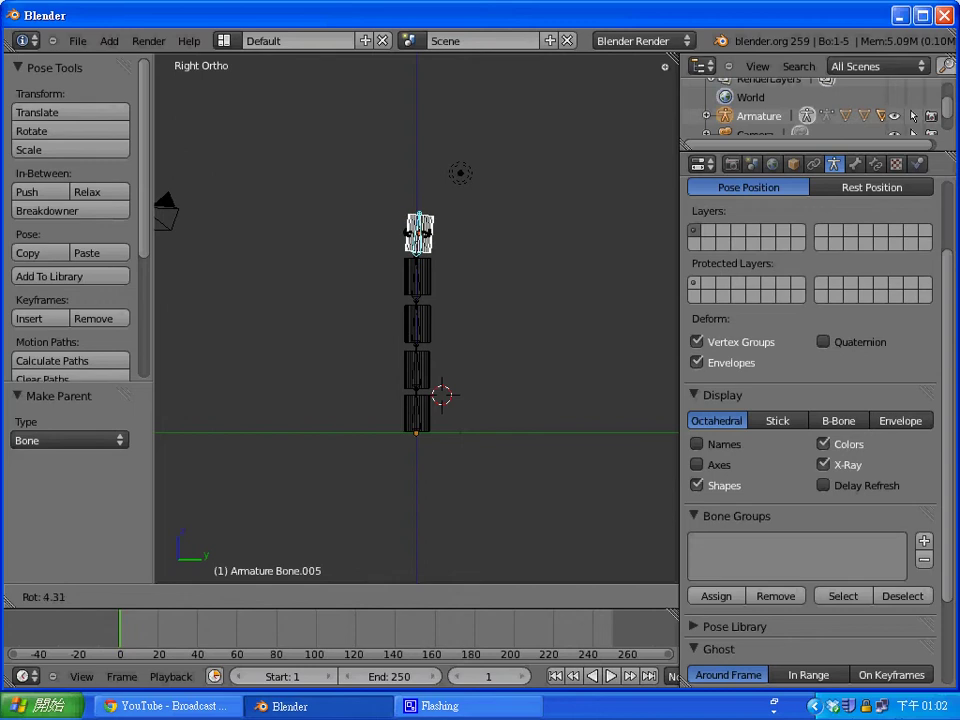
{"action": "key", "text": "Return"}
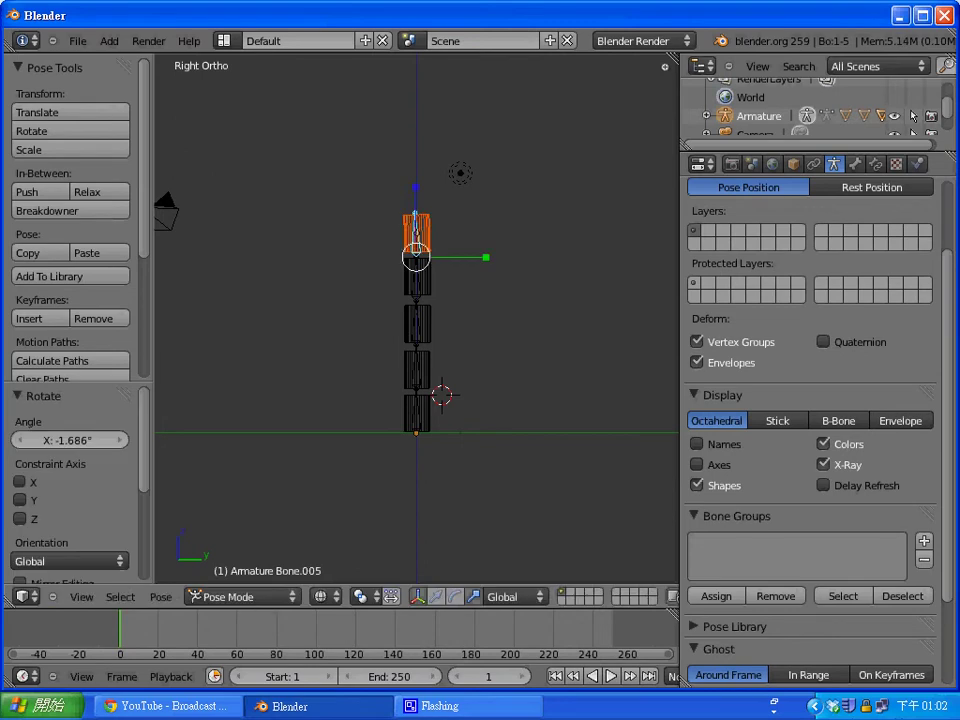
{"action": "right_click", "coordinate": [417, 280]}
{"action": "key", "text": "r"}
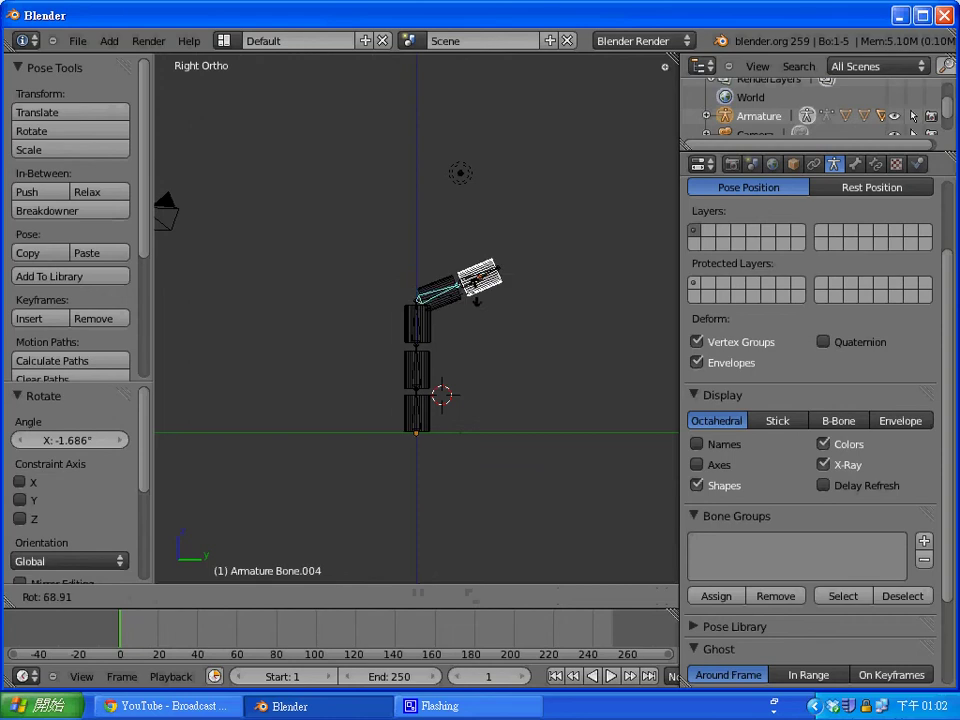
{"action": "key", "text": "Return"}
Bend the chain towards positive Y by rotating the middle bone, and rotate the second bone from the ground by about 23°.
{"action": "right_click", "coordinate": [420, 325]}
{"action": "key", "text": "r"}
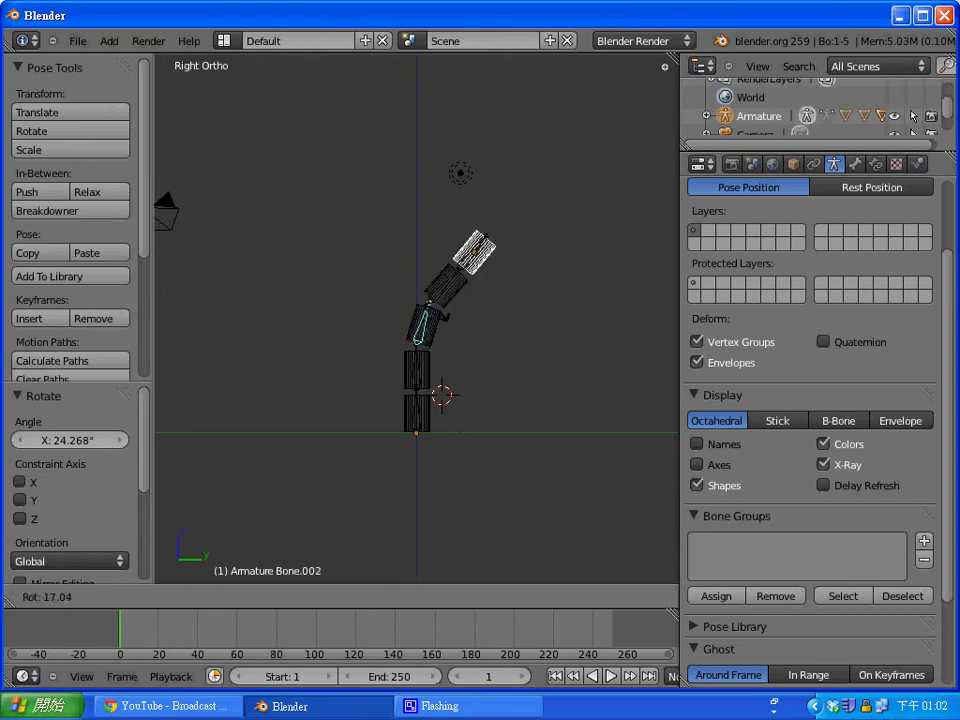
{"action": "key", "text": "Return"}
{"action": "right_click", "coordinate": [418, 368]}
{"action": "key", "text": "r"}
{"action": "key", "text": "Return"}
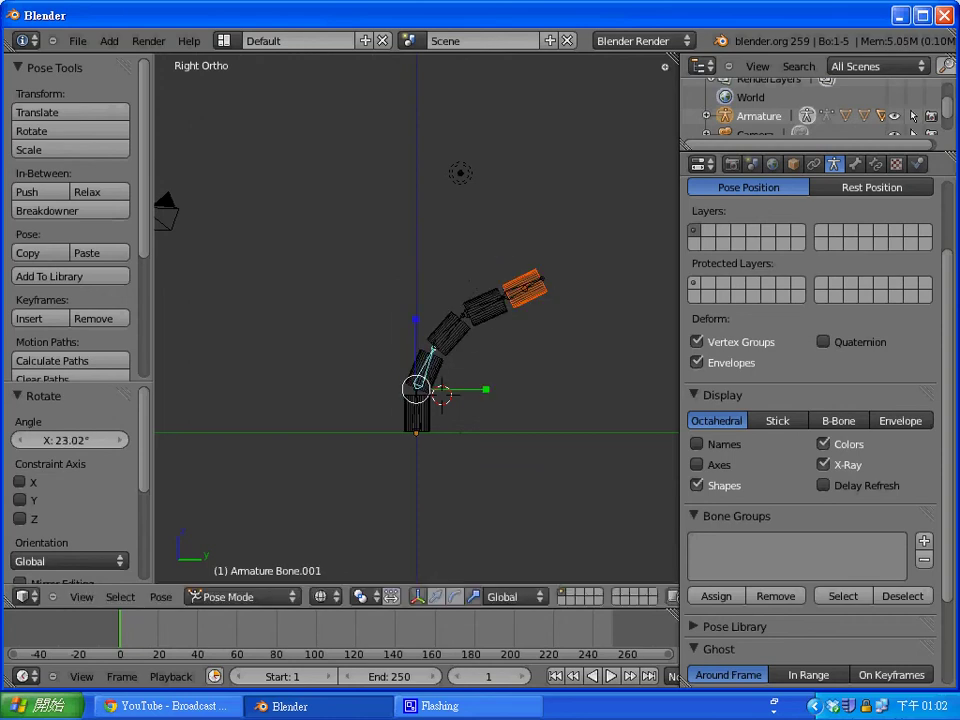
Rotate the lowest bone by about 19° so the whole chain leans towards positive Y.
{"action": "right_click", "coordinate": [417, 411]}
{"action": "key", "text": "r"}
{"action": "key", "text": "Return"}
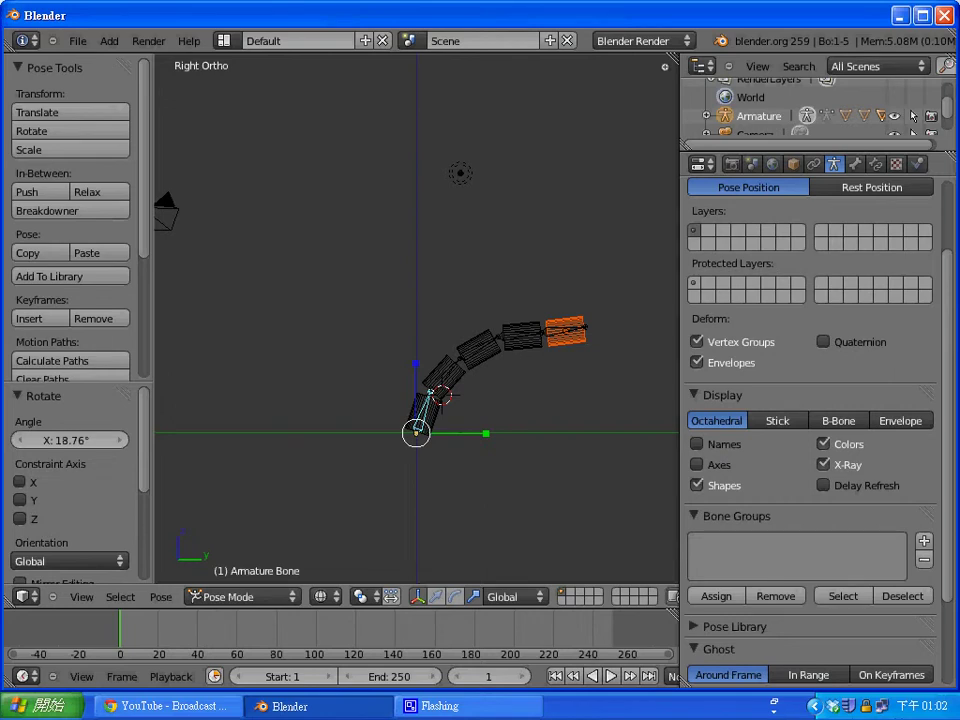
Clear the pose location and rotation of the lowest bone.
{"action": "key", "text": "alt+g"}
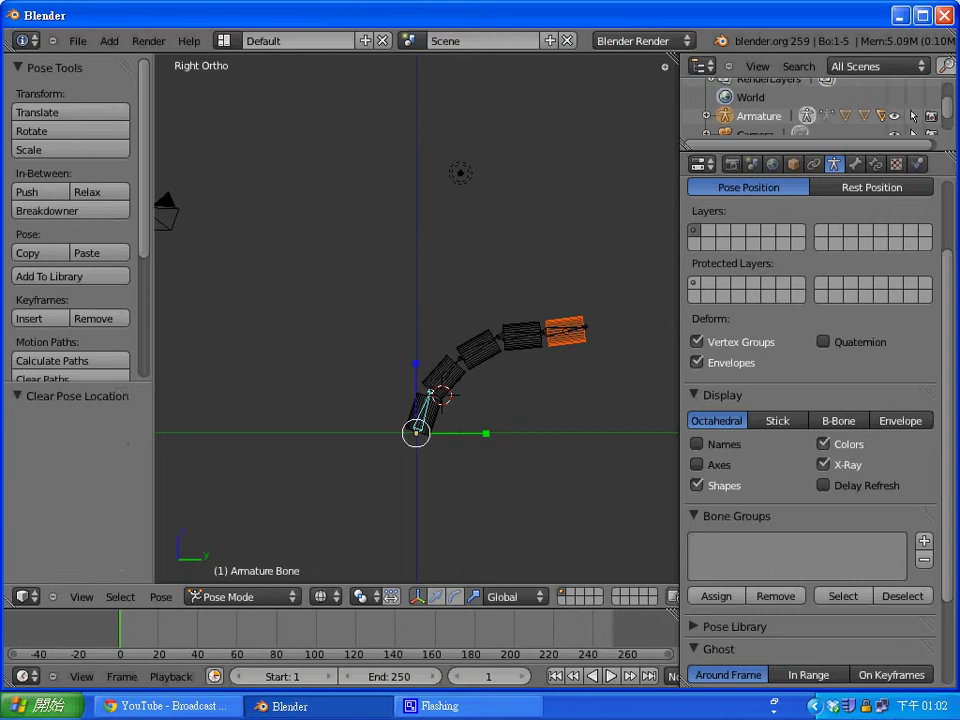
{"action": "key", "text": "alt+r"}
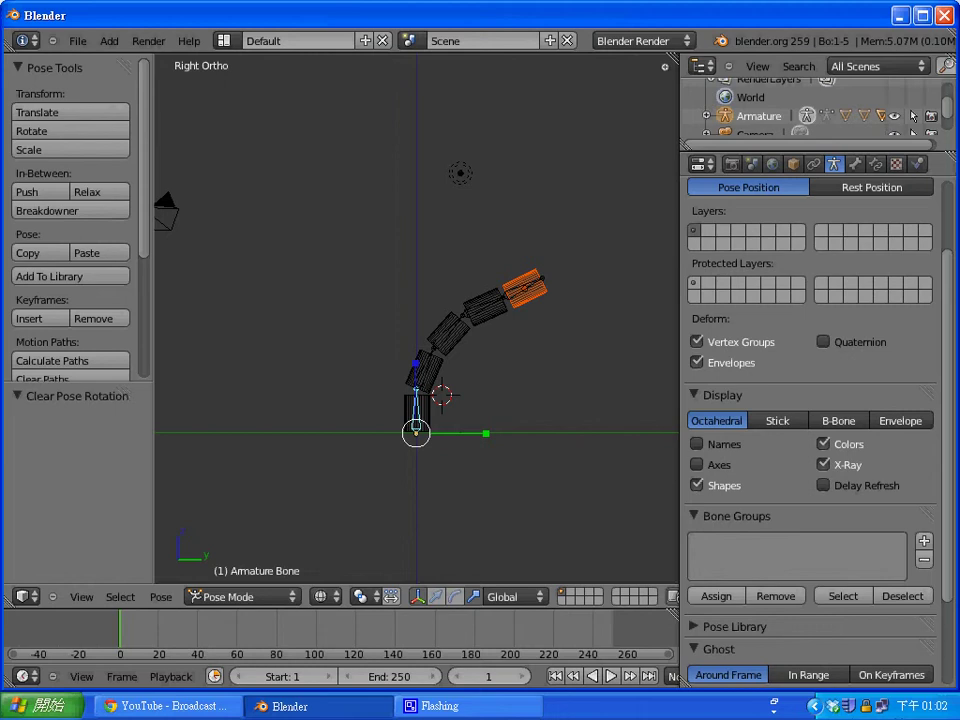
{"action": "right_click", "coordinate": [449, 332]}
{"action": "key", "text": "s"}
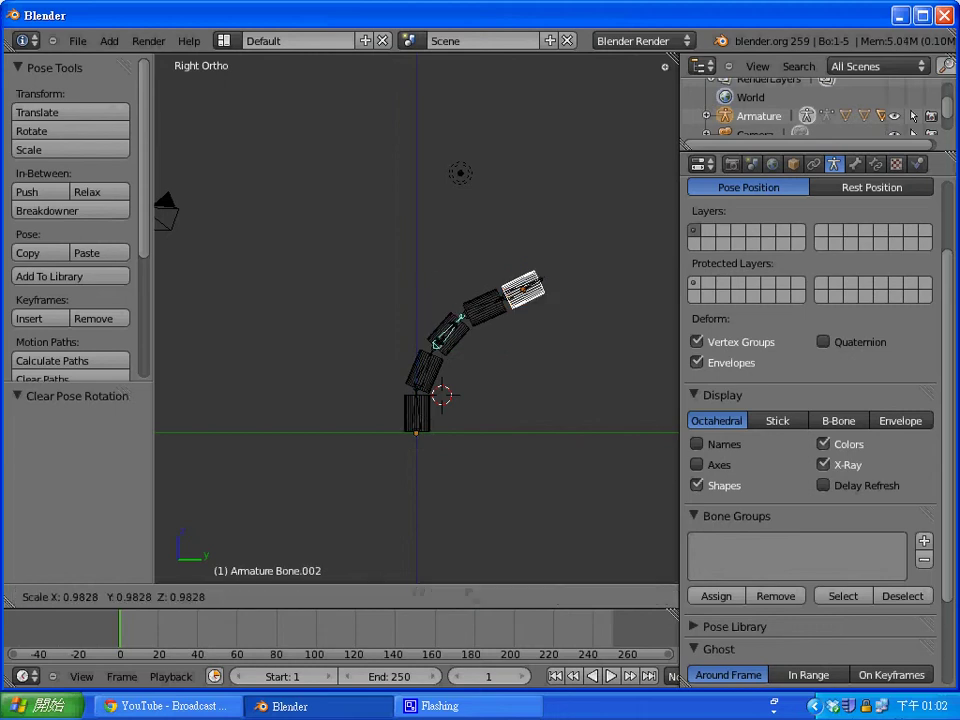
{"action": "key", "text": "Escape"}
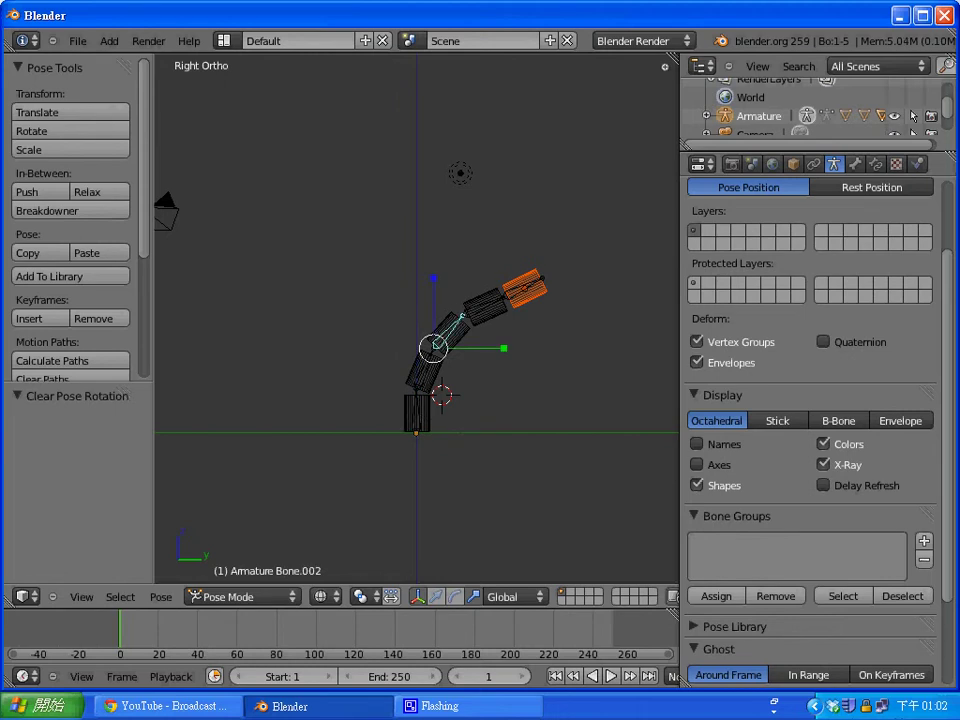
{"action": "key", "text": "s"}
{"action": "key", "text": "Escape"}
Clear the pose rotation of all five bones so the chain stands straight.
{"action": "right_click", "coordinate": [426, 368]}
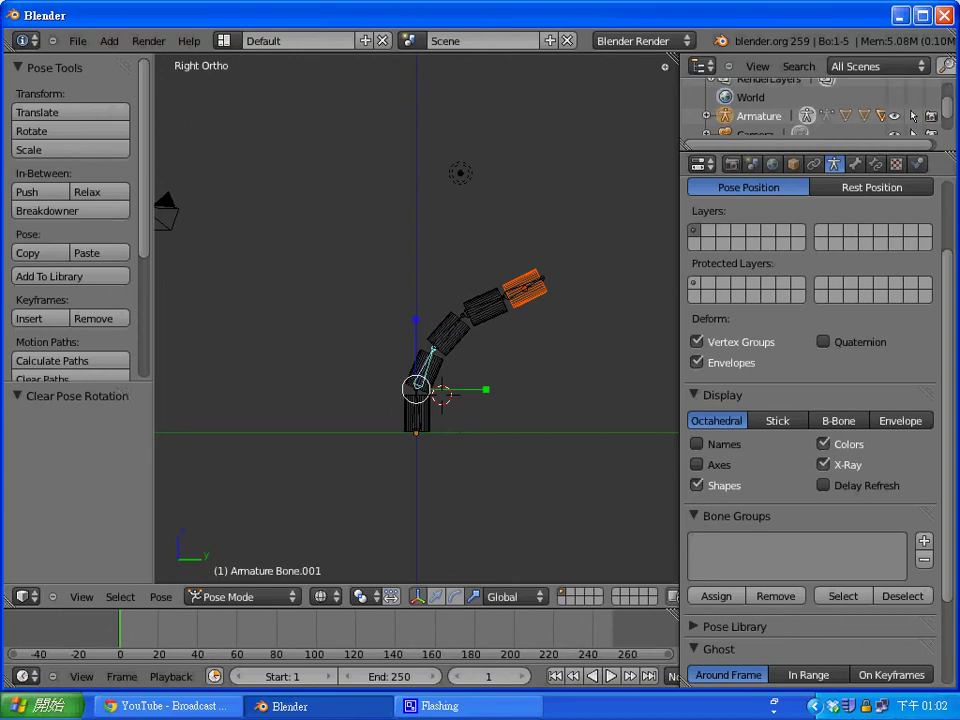
{"action": "right_click", "coordinate": [416, 410]}
{"action": "key", "text": "a"}
{"action": "key", "text": "a"}
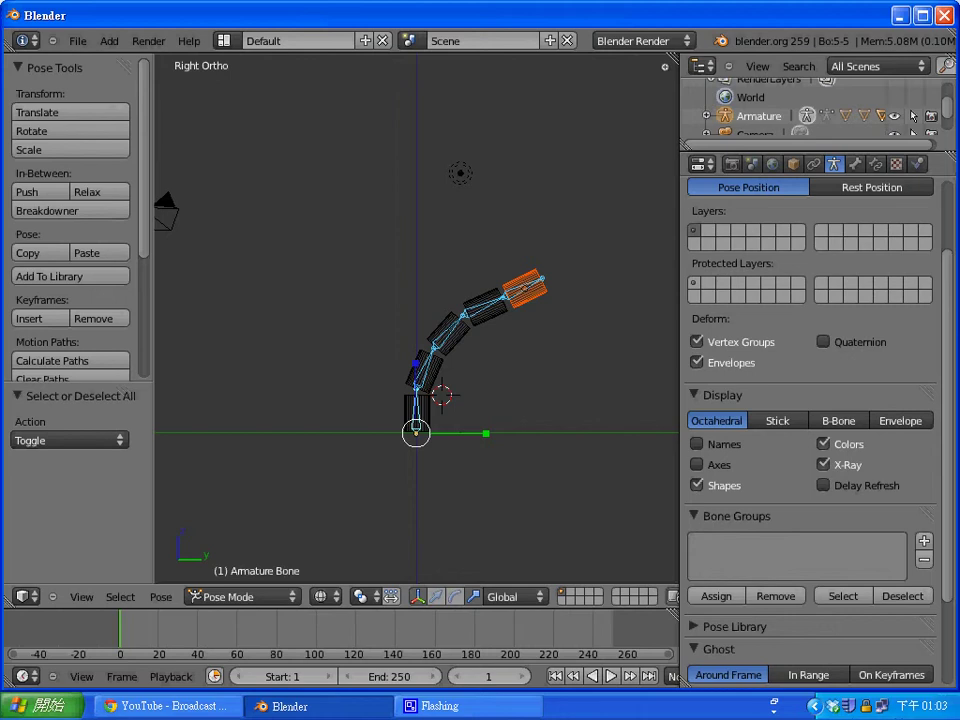
{"action": "key", "text": "alt+r"}
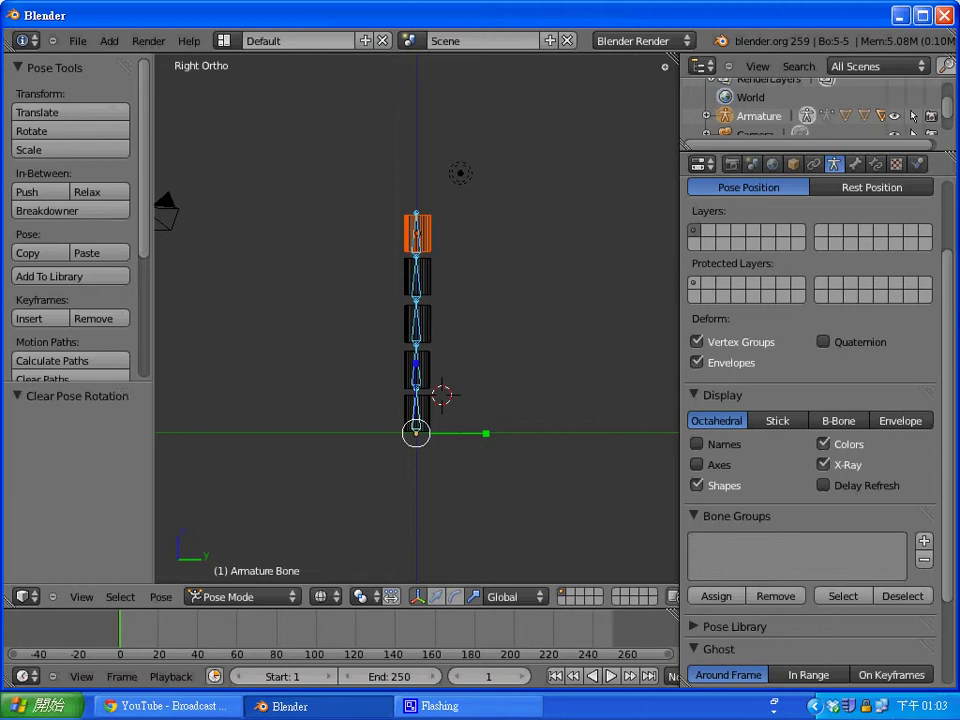
Render the straightened cylinder chain and return to the 3D view.
{"action": "left_click", "coordinate": [475, 310]}
{"action": "key", "text": "F12"}
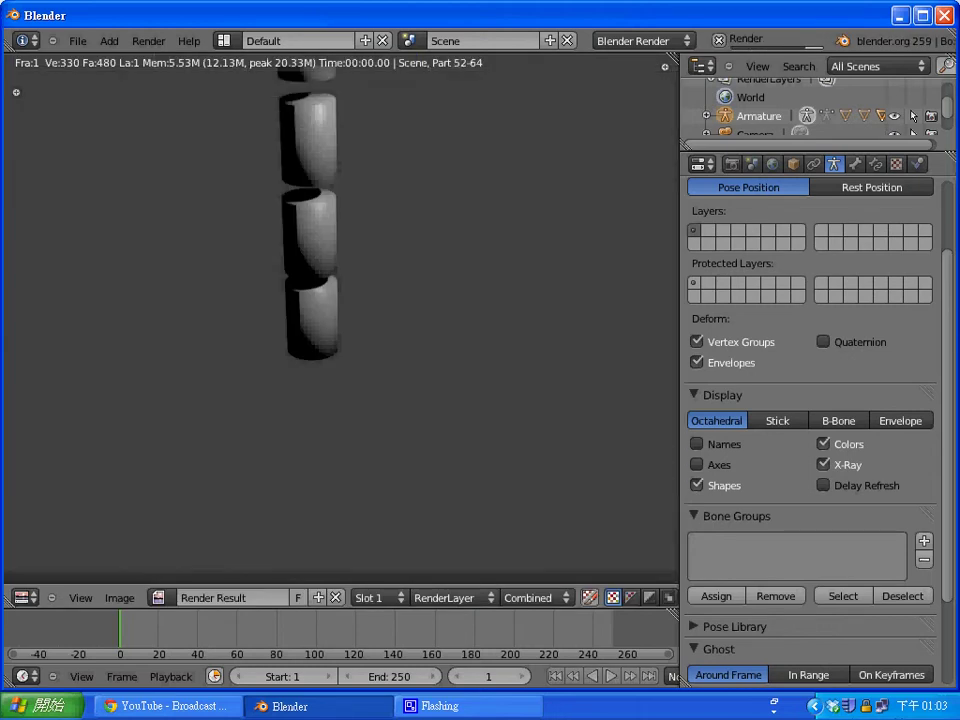
{"action": "key", "text": "Escape"}
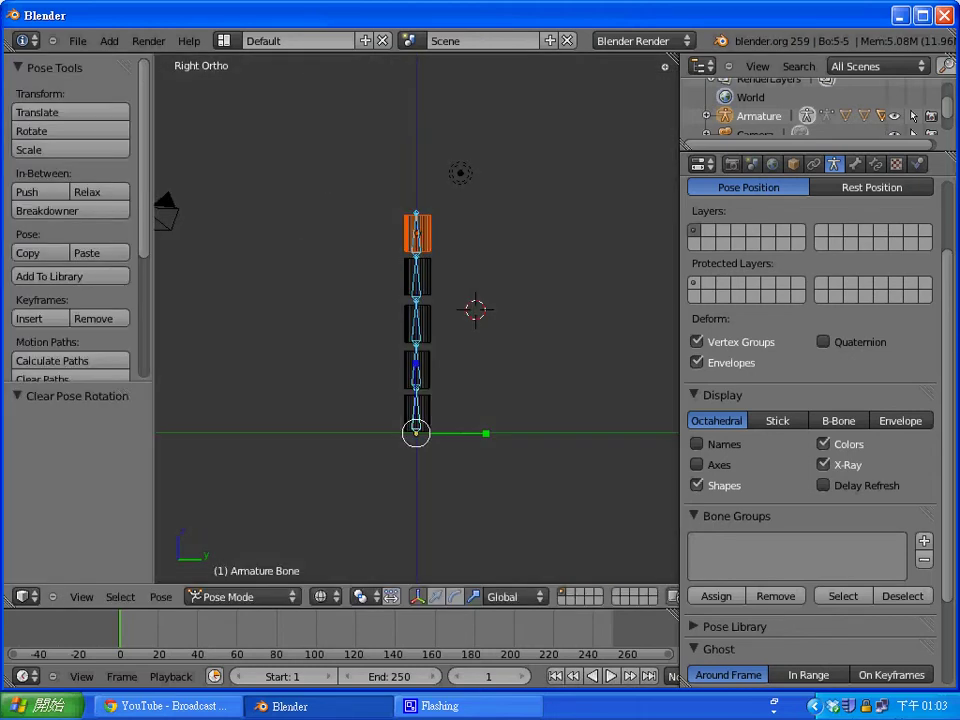
Switch the armature from Pose Mode to Object Mode.
{"action": "right_click", "coordinate": [417, 233]}
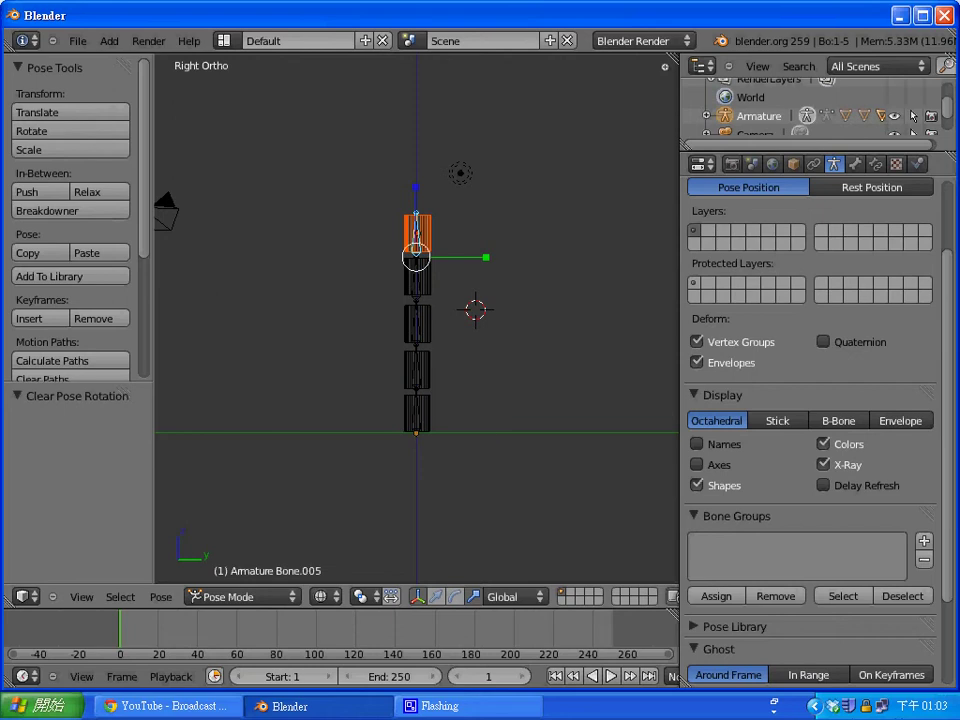
{"action": "key", "text": "Tab"}
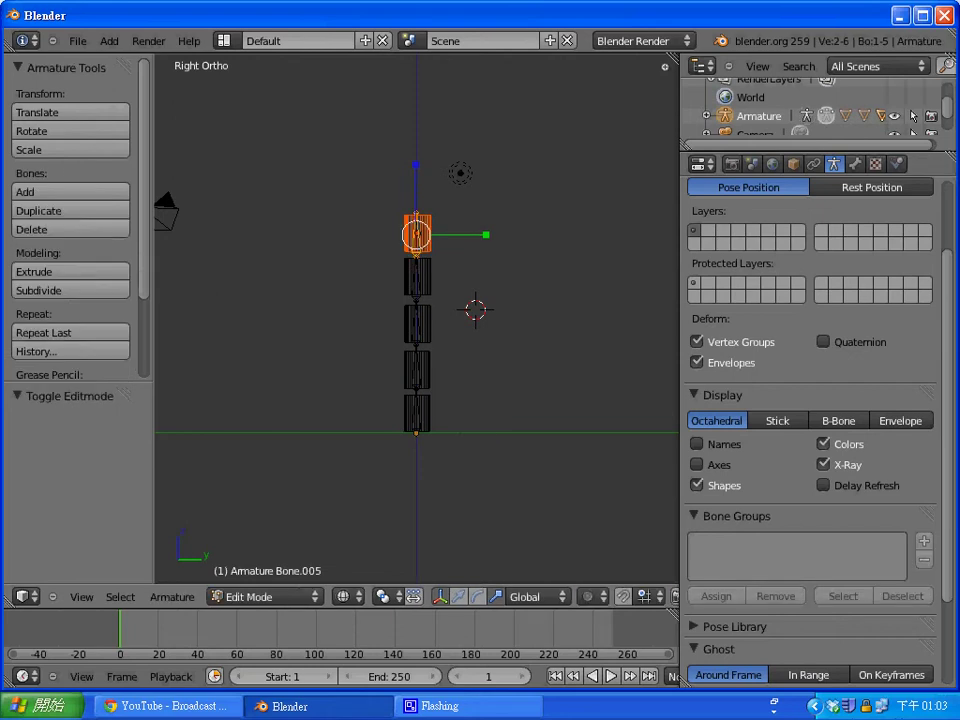
{"action": "key", "text": "Tab"}
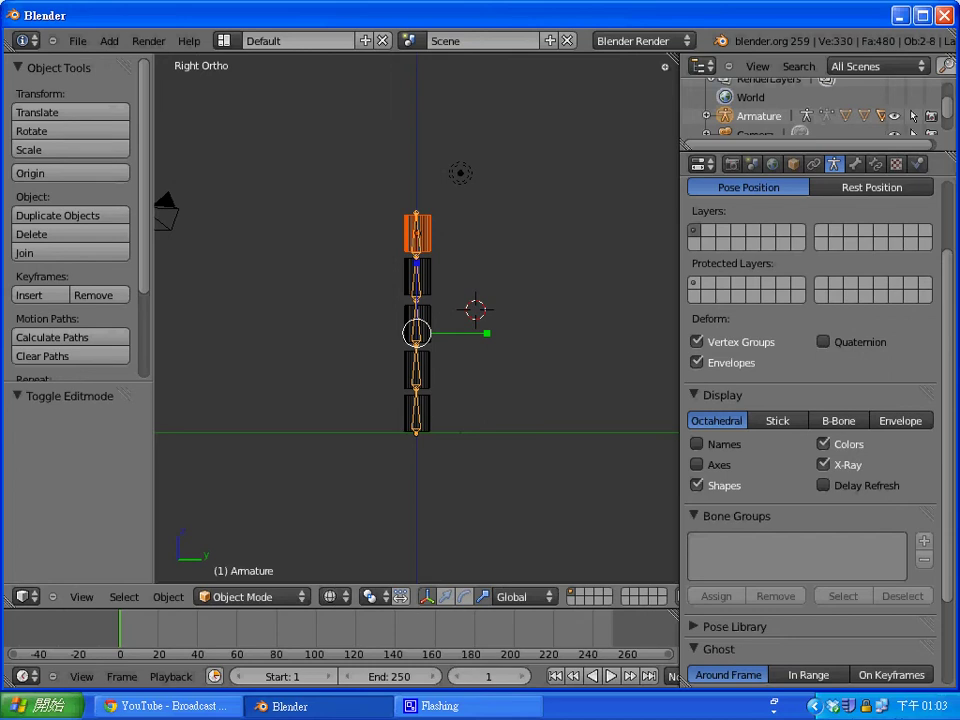
Scale the armature and its five cylinders together to about 0.549, leaving out the lamp and camera, and render the result.
{"action": "key", "text": "a"}
{"action": "key", "text": "a"}
{"action": "key", "text": "a"}
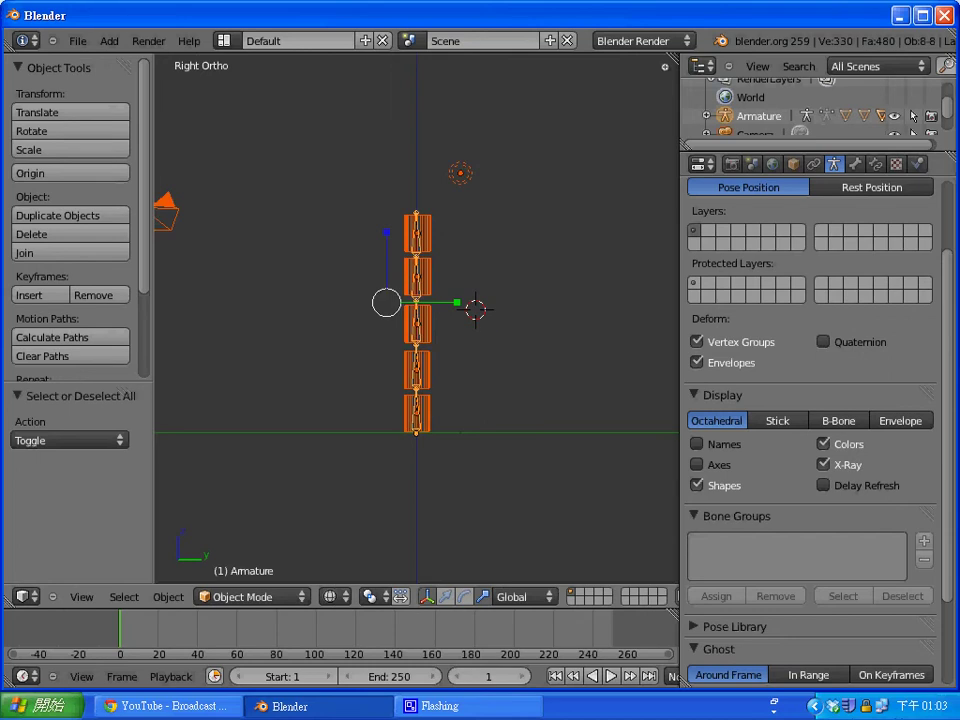
{"action": "left_click", "coordinate": [460, 454]}
{"action": "key", "text": "b"}
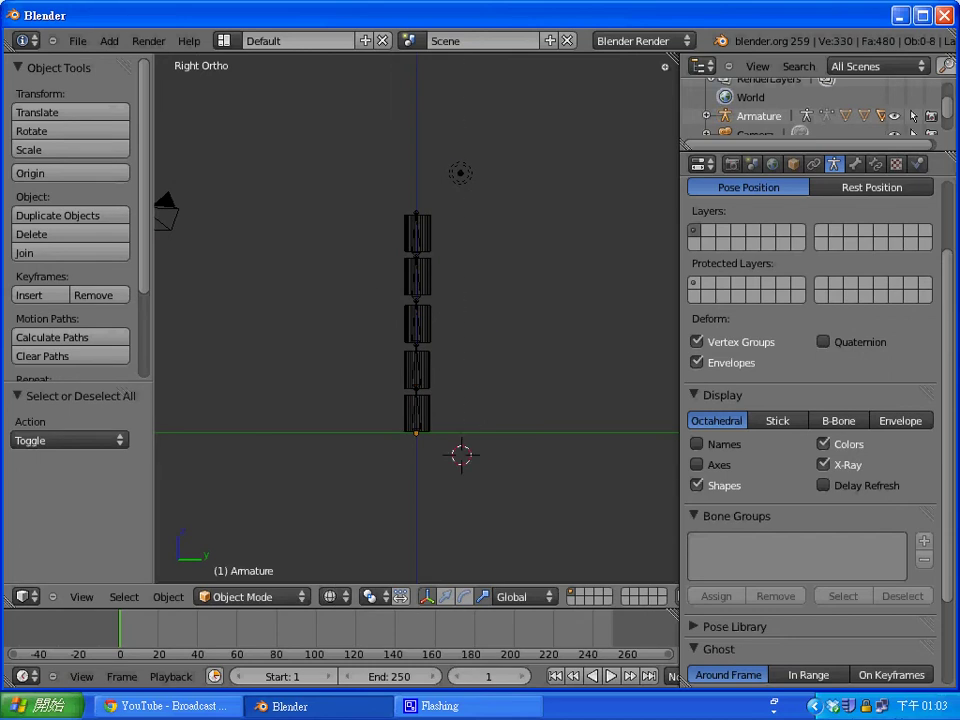
{"action": "left_click_drag", "start_coordinate": [459, 454], "coordinate": [387, 200]}
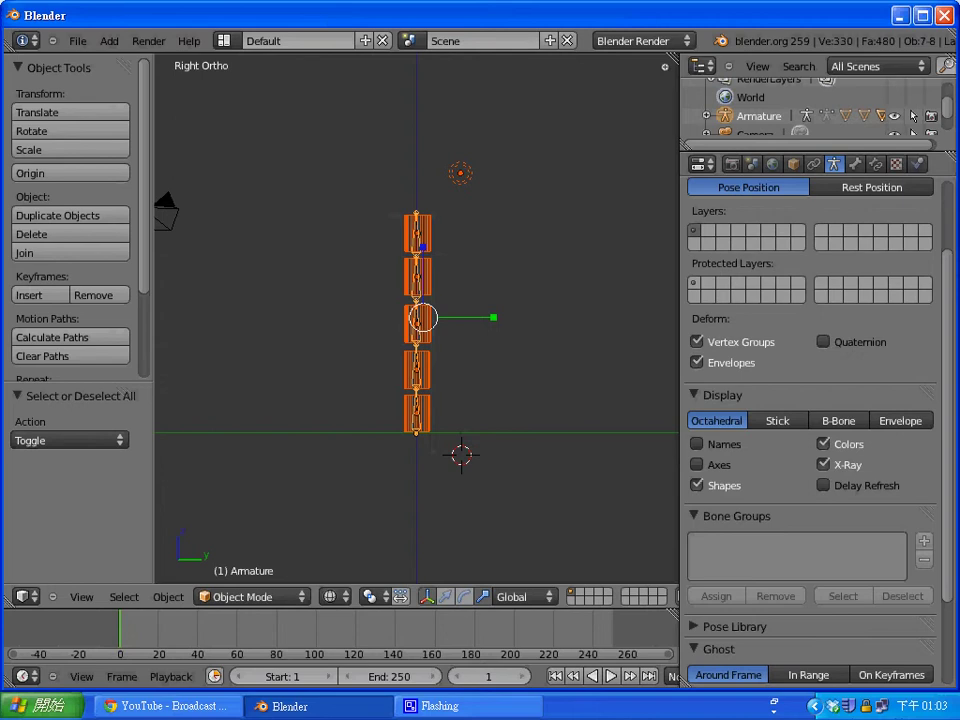
{"action": "right_click", "coordinate": [460, 173], "text": "shift"}
{"action": "right_click", "coordinate": [460, 173], "text": "shift"}
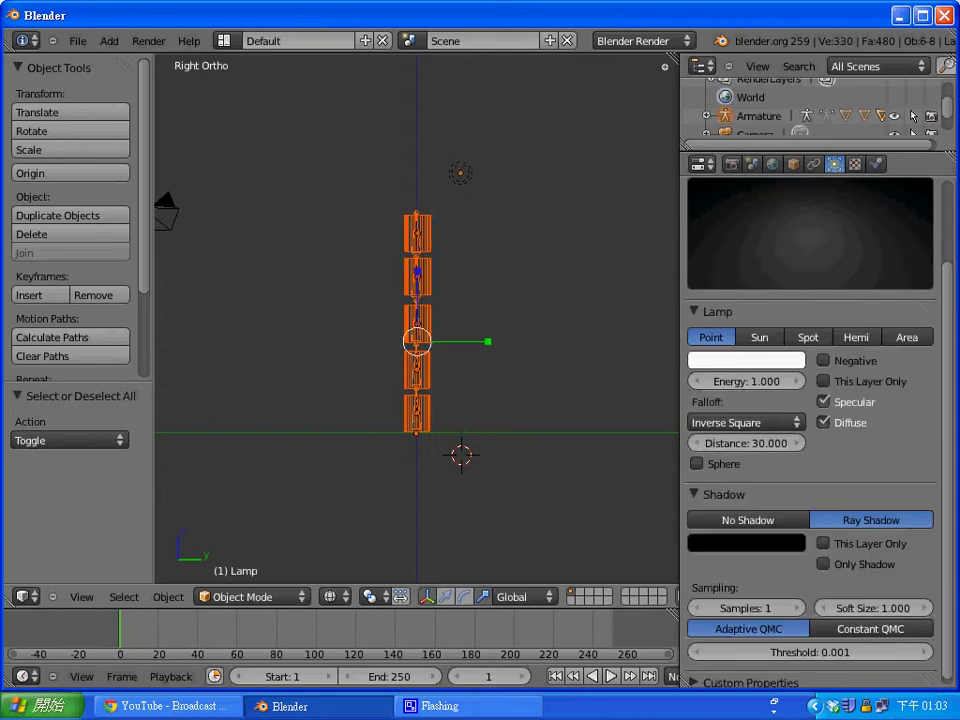
{"action": "key", "text": "s"}
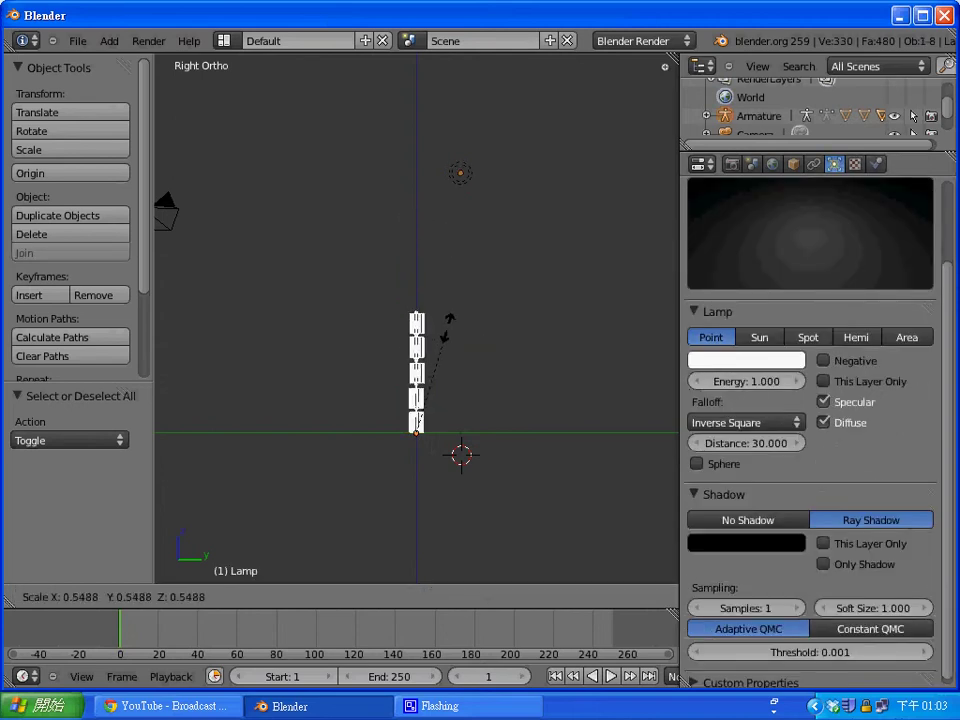
{"action": "left_click", "coordinate": [440, 348]}
{"action": "key", "text": "F12"}
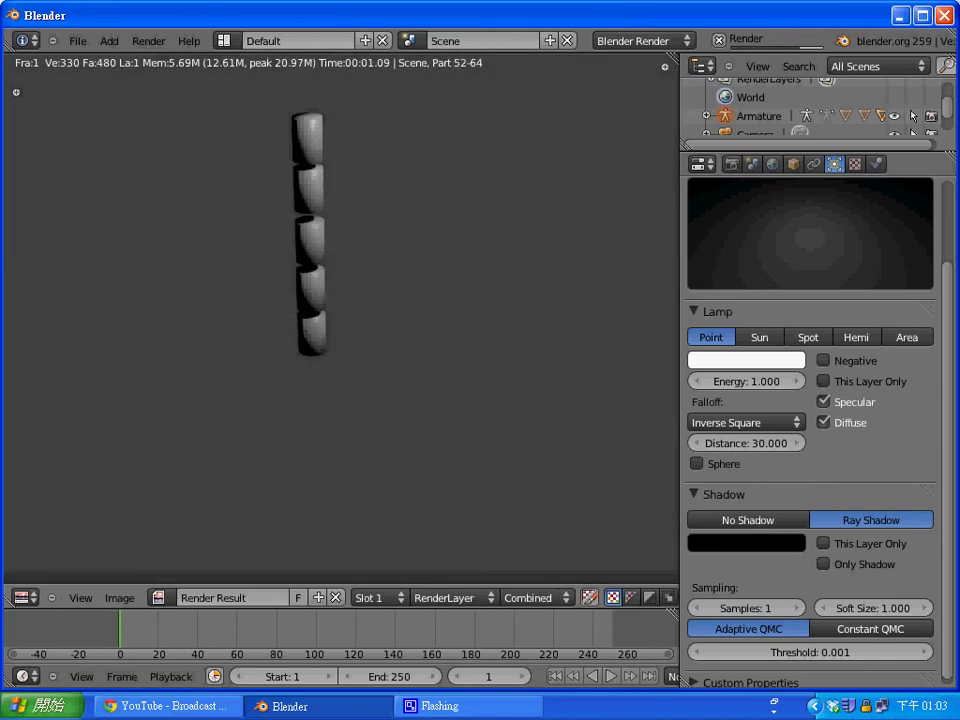
{"action": "key", "text": "Escape"}
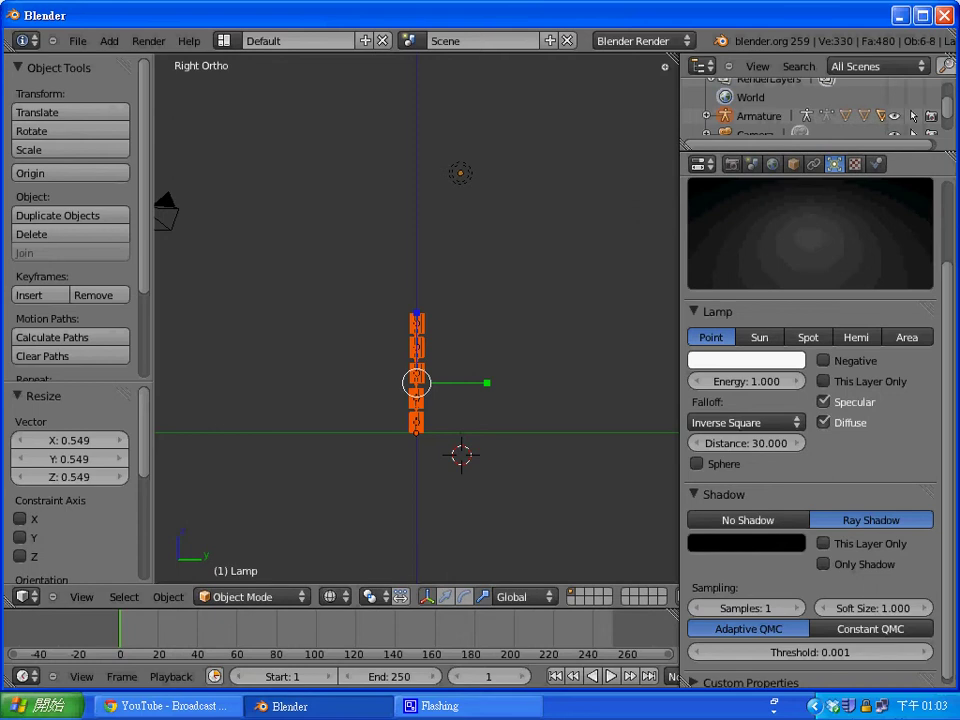
With the topmost cylinder selected, widen the properties area and create a new texture in the texture settings.
{"action": "right_click", "coordinate": [418, 348]}
{"action": "right_click", "coordinate": [418, 348]}
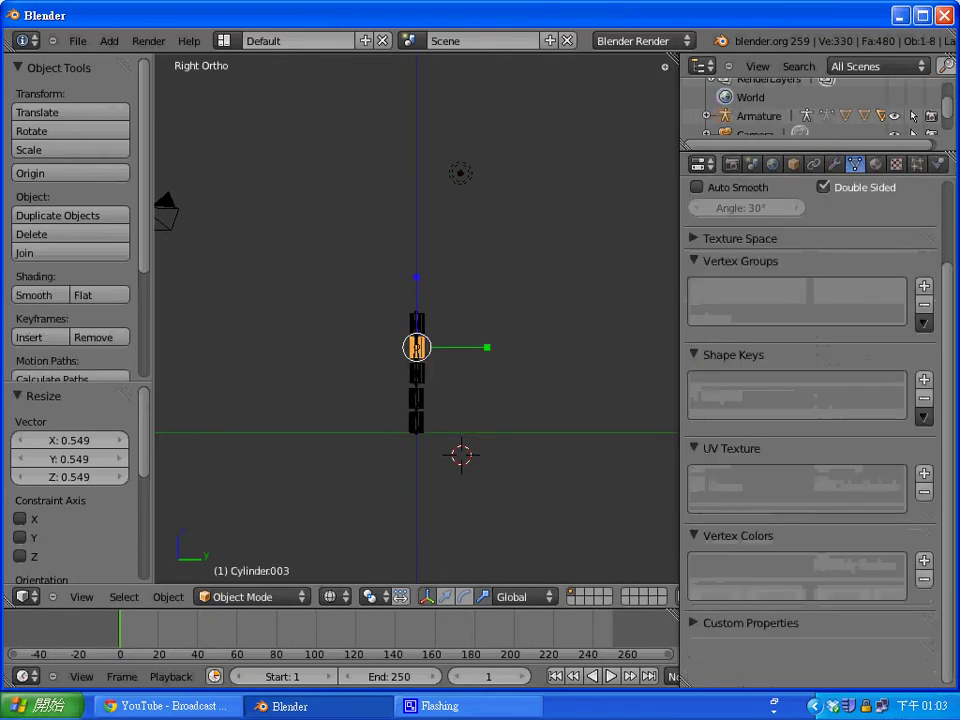
{"action": "right_click", "coordinate": [417, 323]}
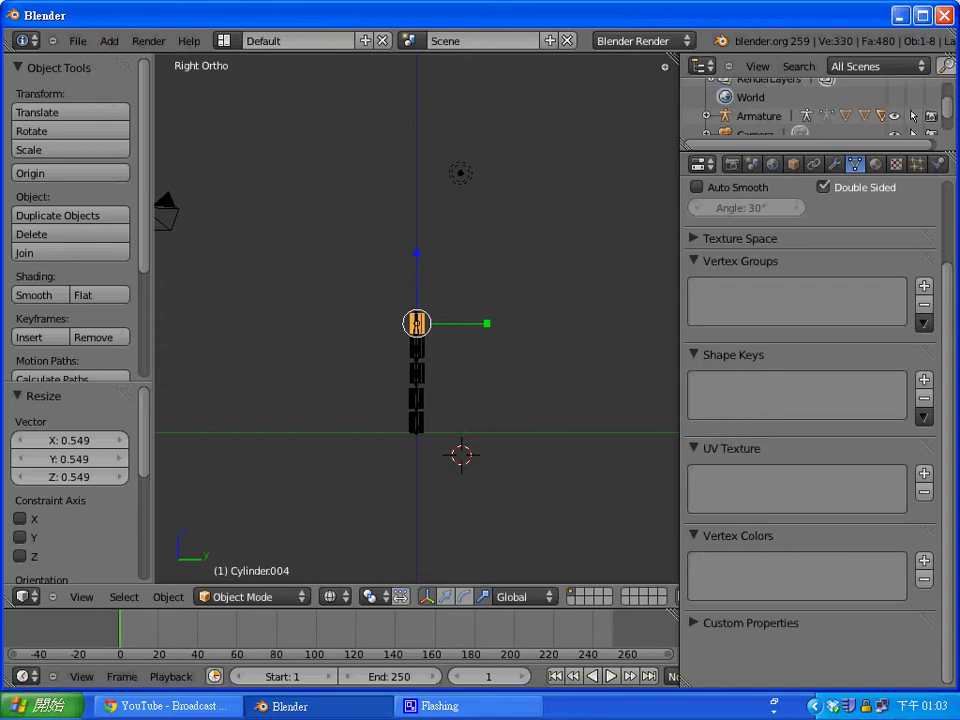
{"action": "left_click", "coordinate": [438, 431]}
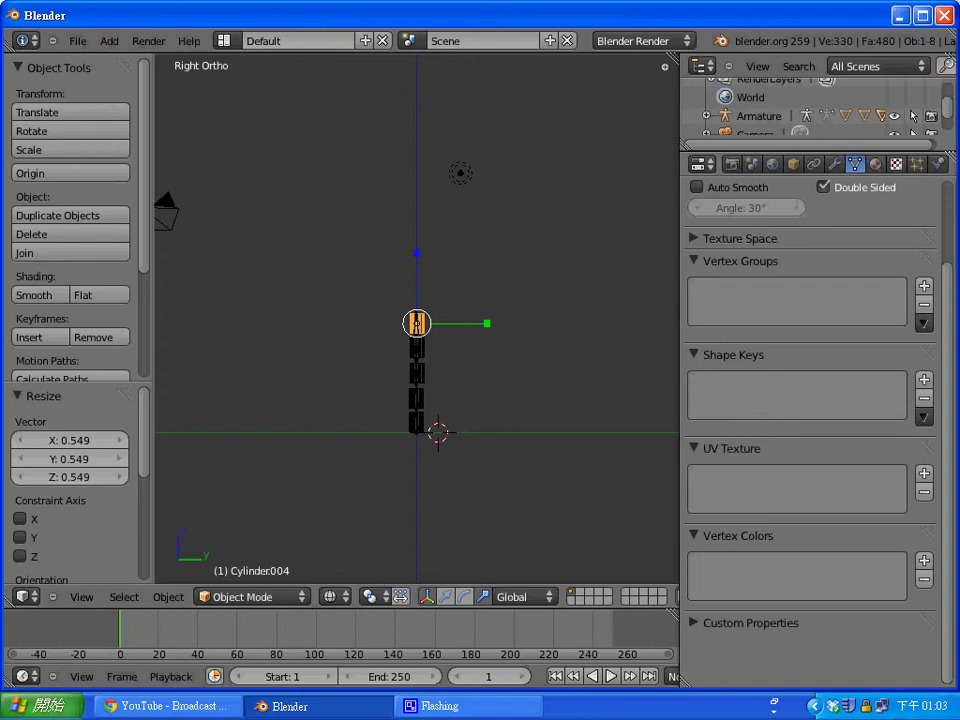
{"action": "left_click", "coordinate": [896, 164]}
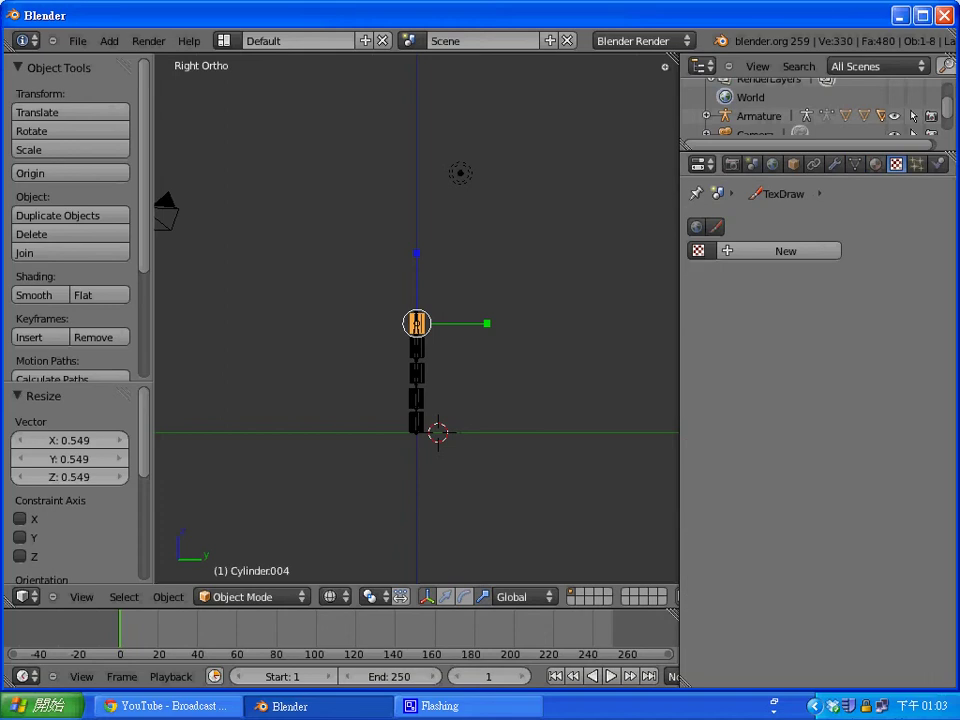
{"action": "left_click", "coordinate": [678, 193]}
{"action": "left_click_drag", "start_coordinate": [680, 193], "coordinate": [638, 193]}
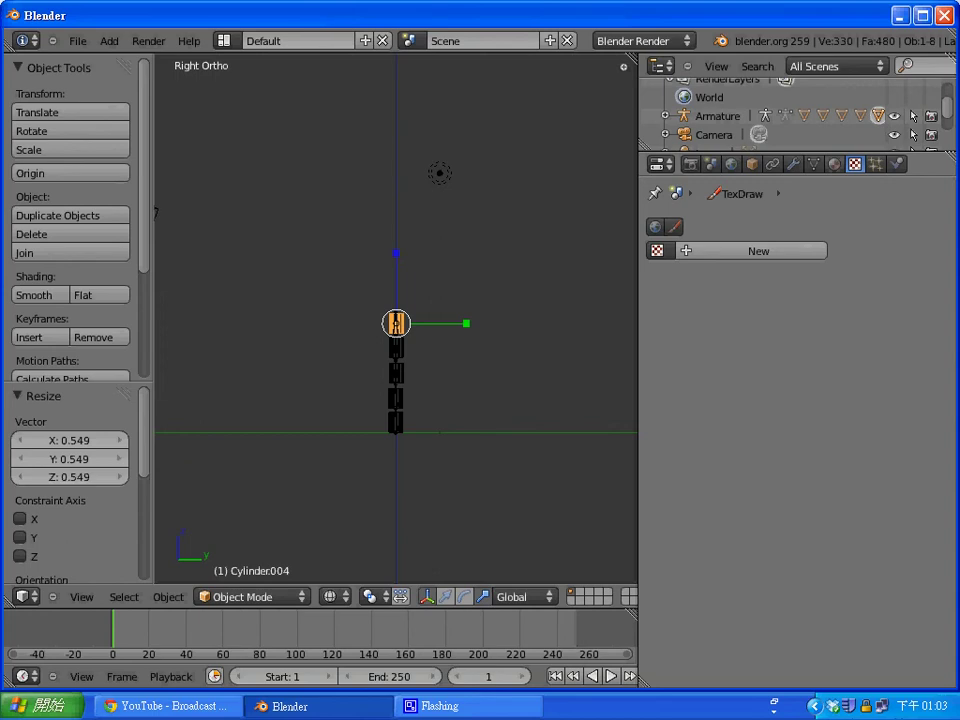
{"action": "left_click", "coordinate": [757, 251]}
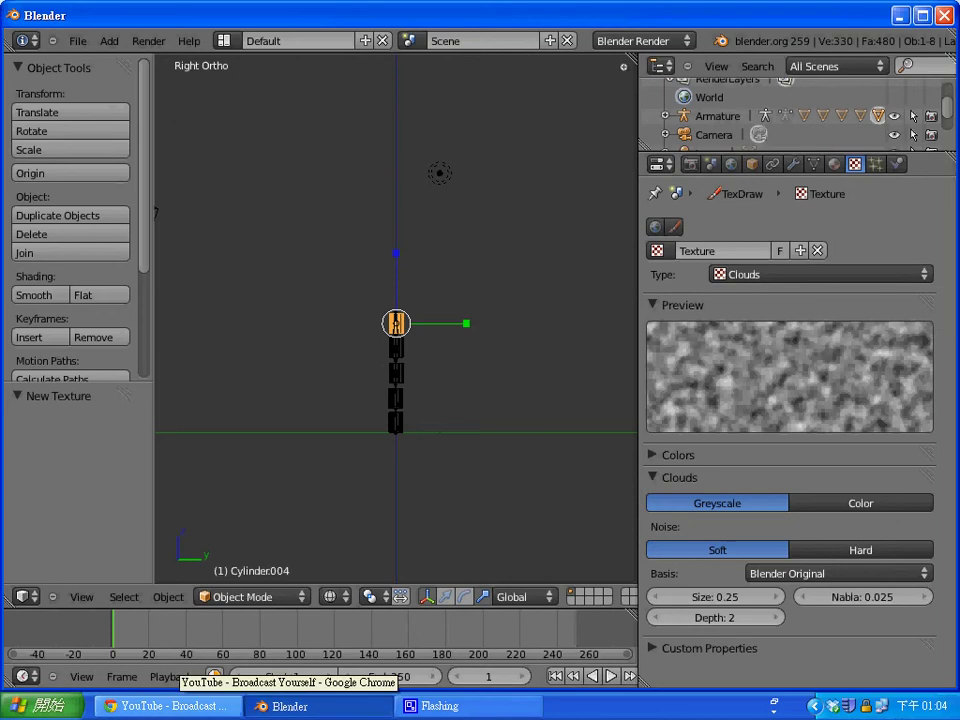
Switch to the Windows file explorer and open the blender folder on drive D:.
{"action": "left_click", "coordinate": [35, 706]}
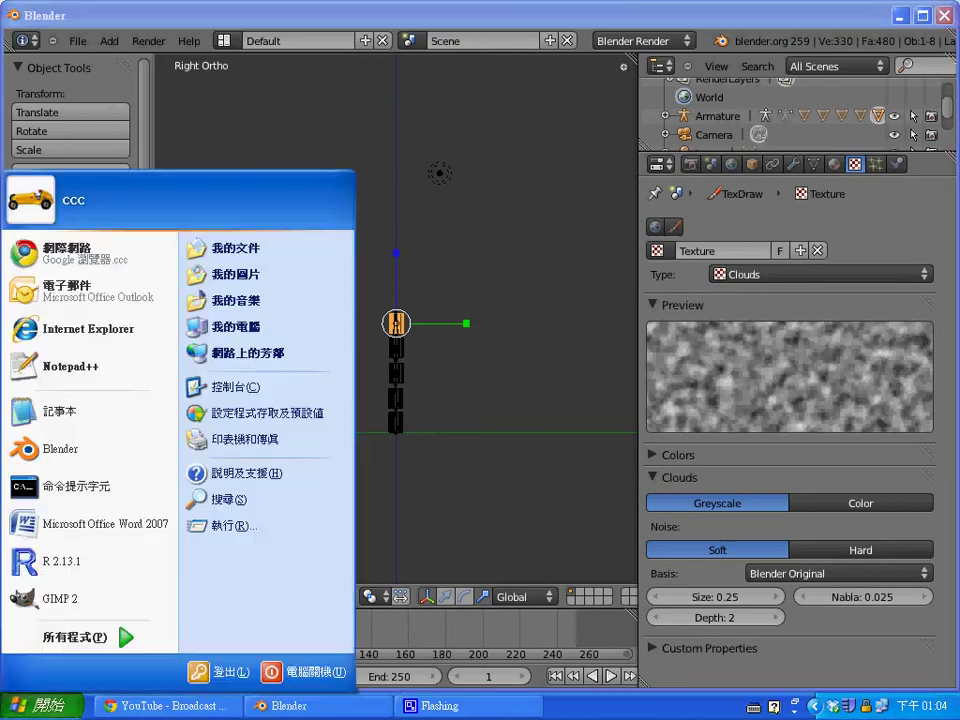
{"action": "left_click", "coordinate": [237, 326]}
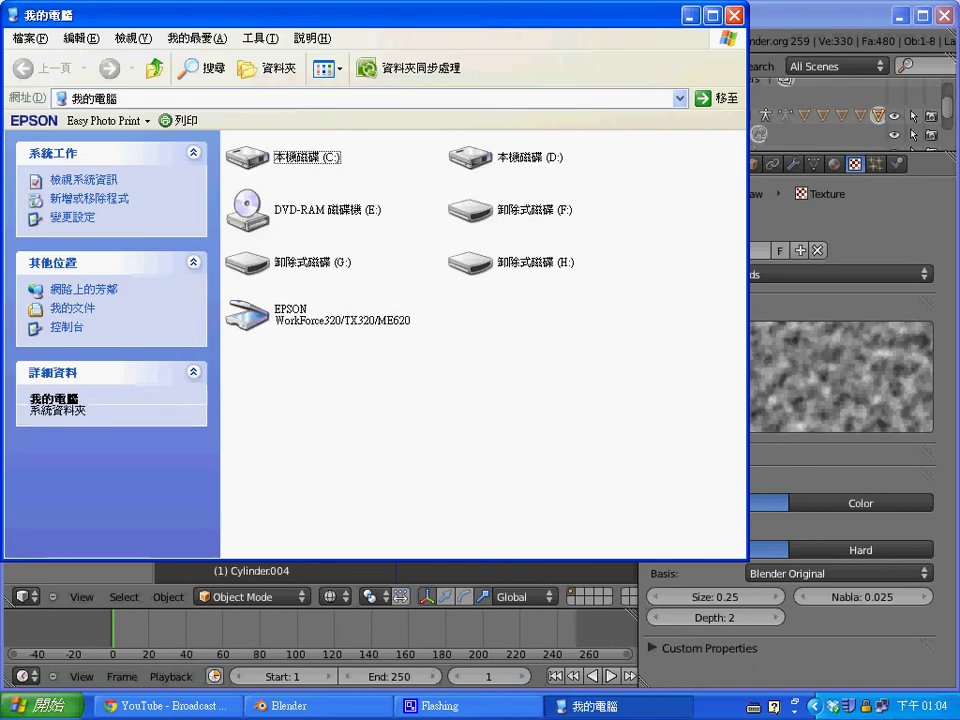
{"action": "double_click", "coordinate": [515, 158]}
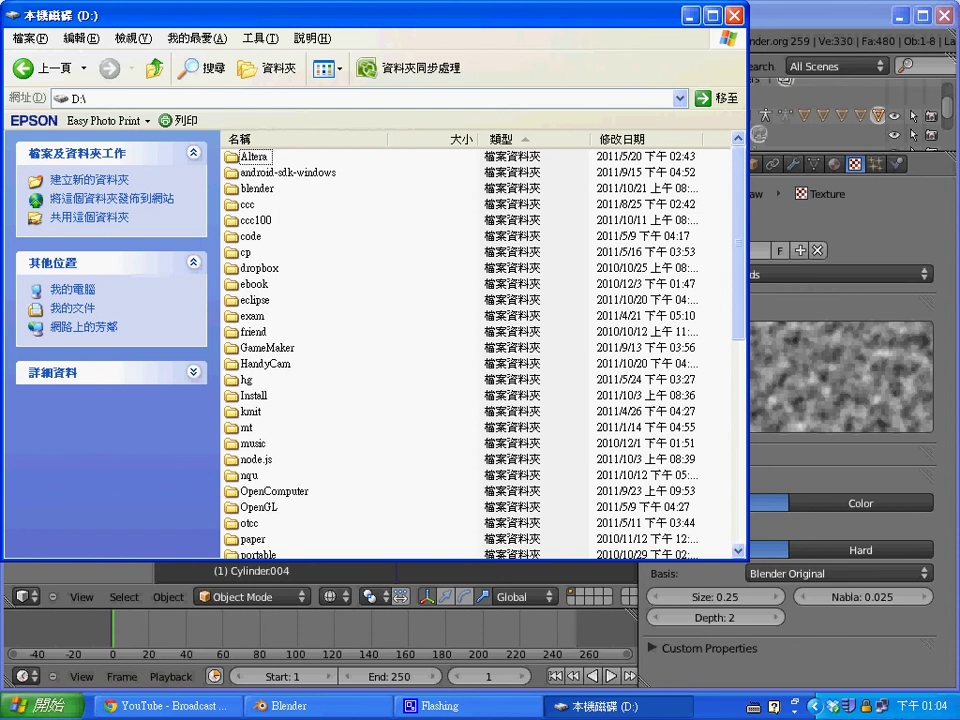
{"action": "scroll", "coordinate": [480, 350], "scroll_direction": "down", "scroll_amount": 4}
{"action": "scroll", "coordinate": [480, 350], "scroll_direction": "down", "scroll_amount": 2}
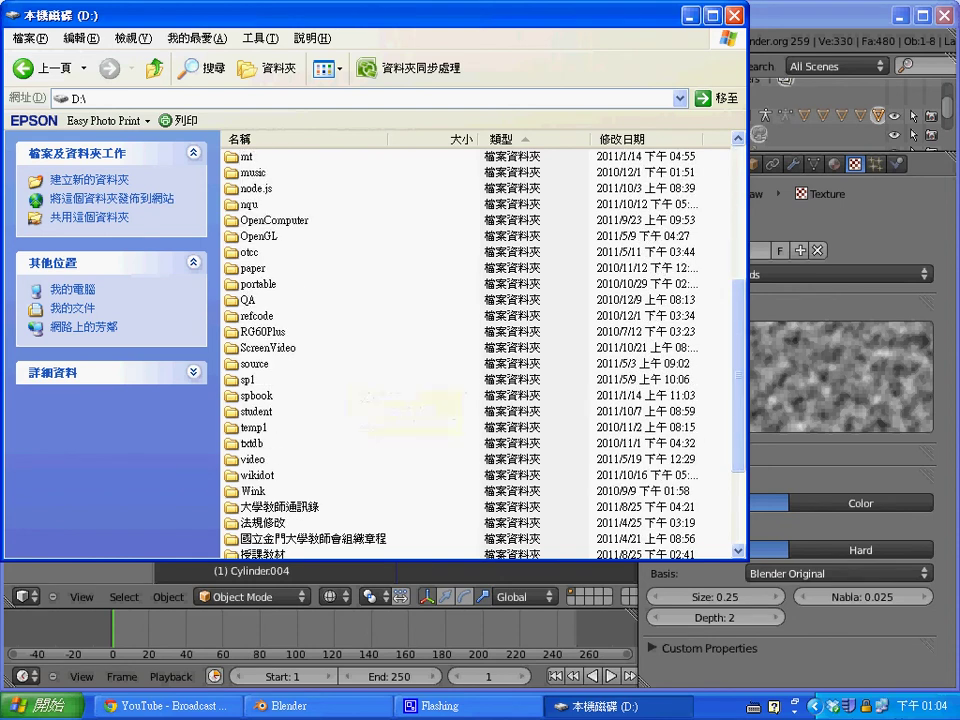
{"action": "scroll", "coordinate": [416, 264], "scroll_direction": "up", "scroll_amount": 3}
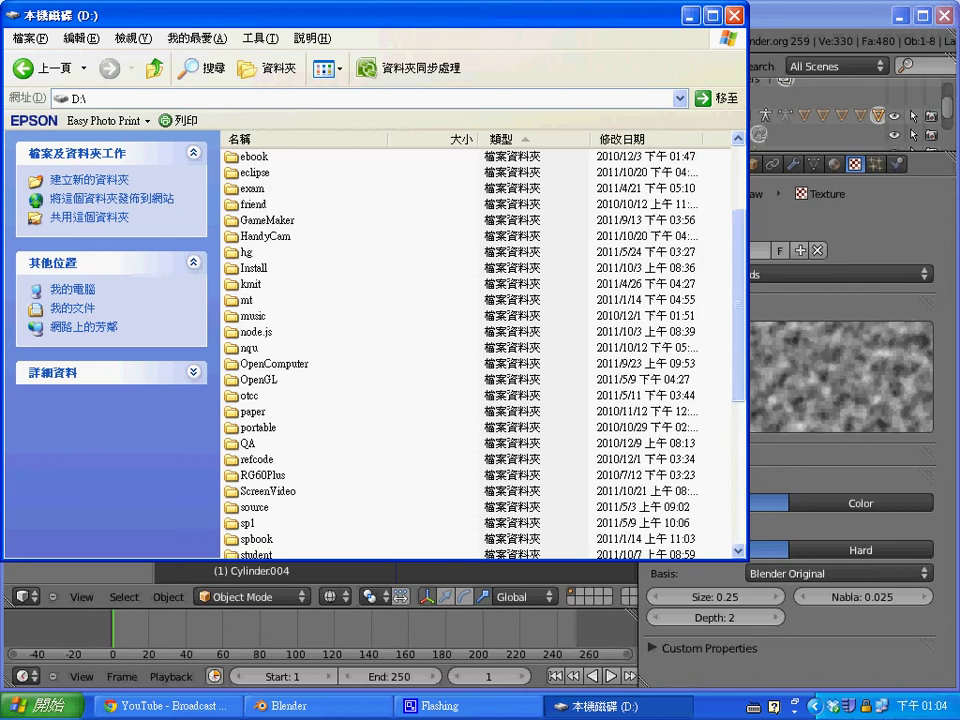
{"action": "right_click", "coordinate": [416, 264]}
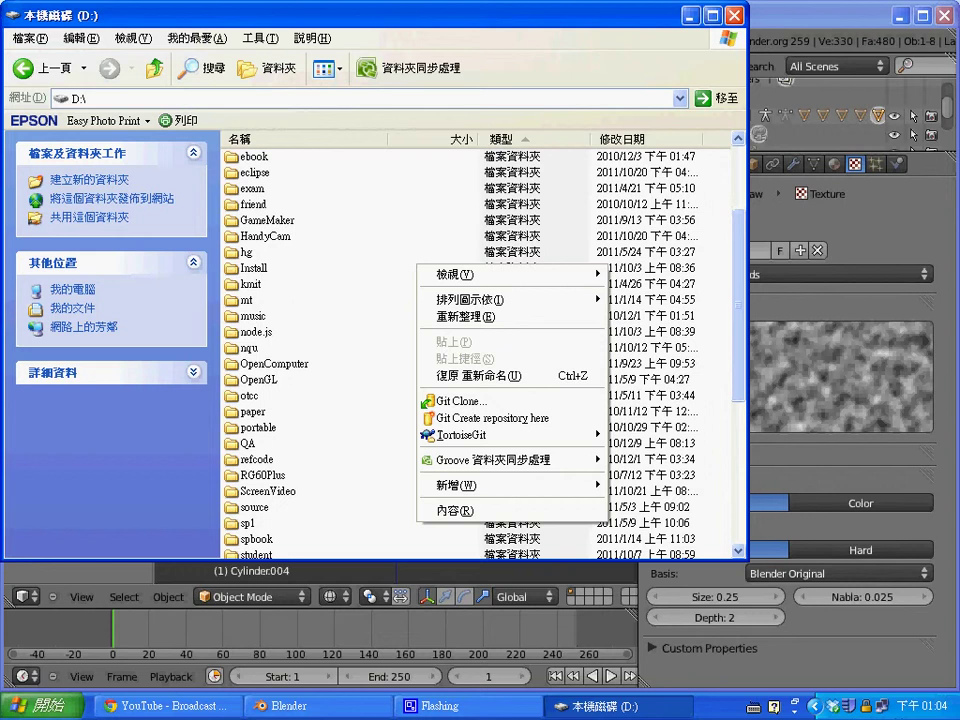
{"action": "left_click", "coordinate": [380, 300]}
{"action": "scroll", "coordinate": [380, 300], "scroll_direction": "up", "scroll_amount": 3}
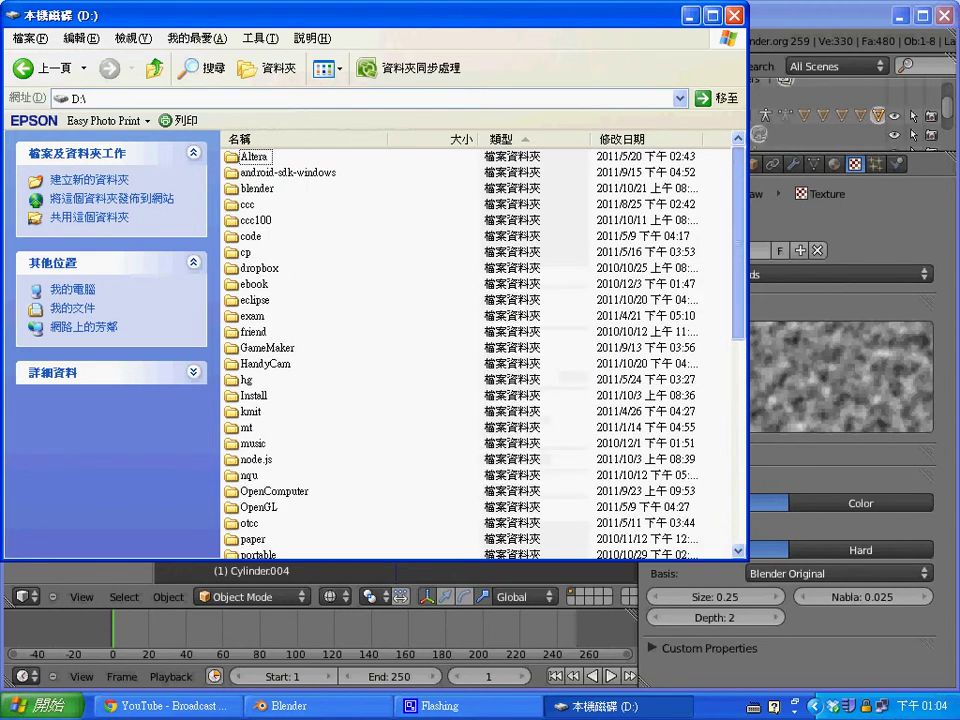
{"action": "left_click", "coordinate": [257, 188]}
{"action": "key", "text": "Return"}
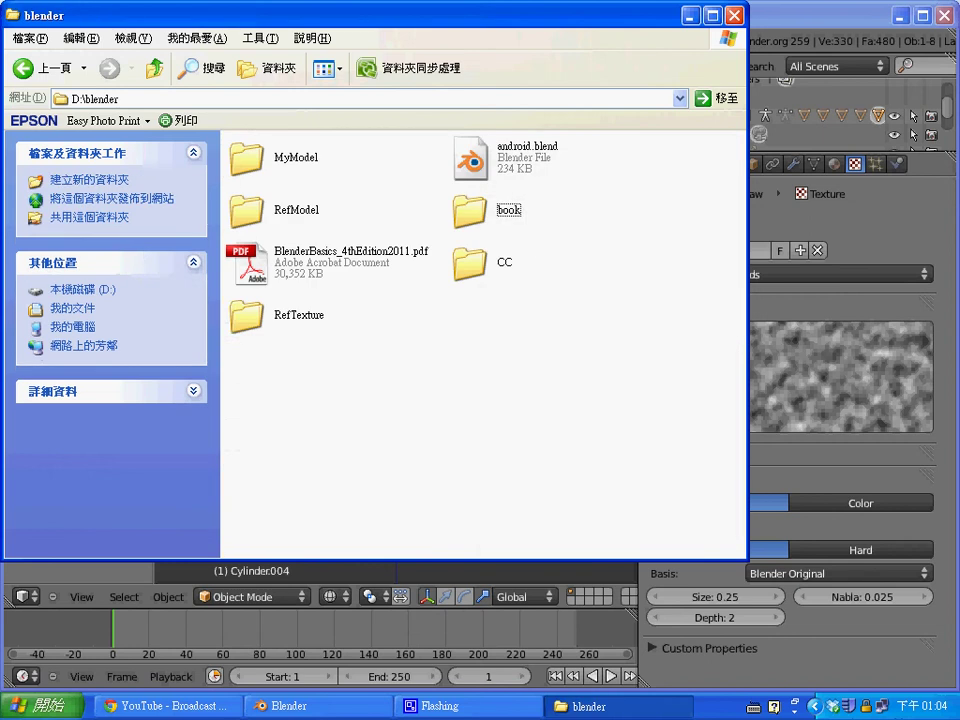
Open the Wood Textures folder inside RefTexture to examine the available wood images.
{"action": "double_click", "coordinate": [247, 316]}
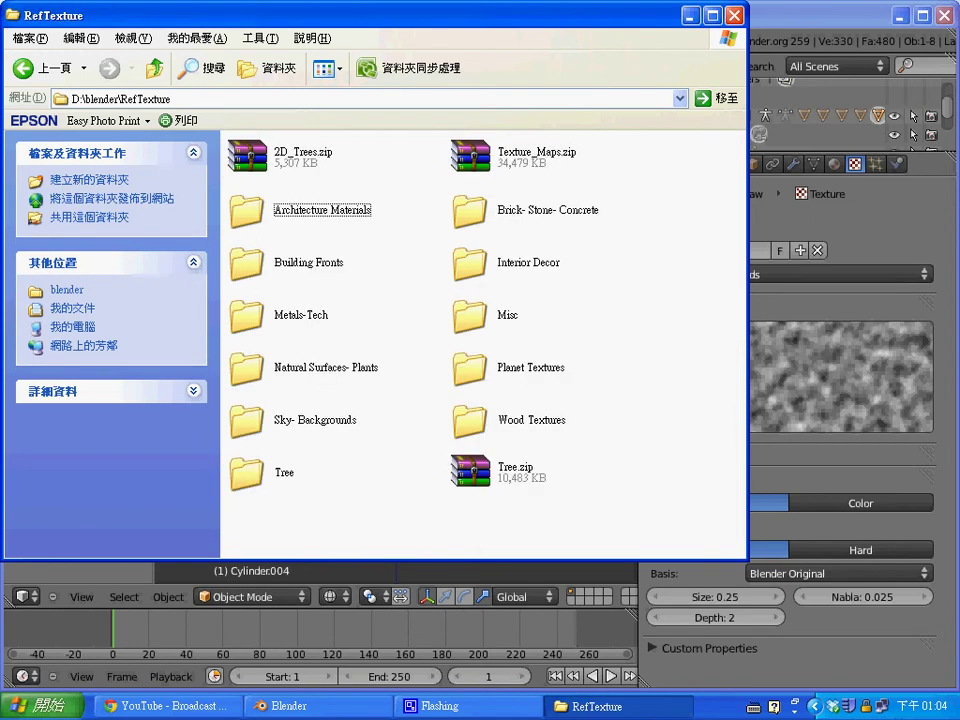
{"action": "key", "text": "w"}
{"action": "key", "text": "Return"}
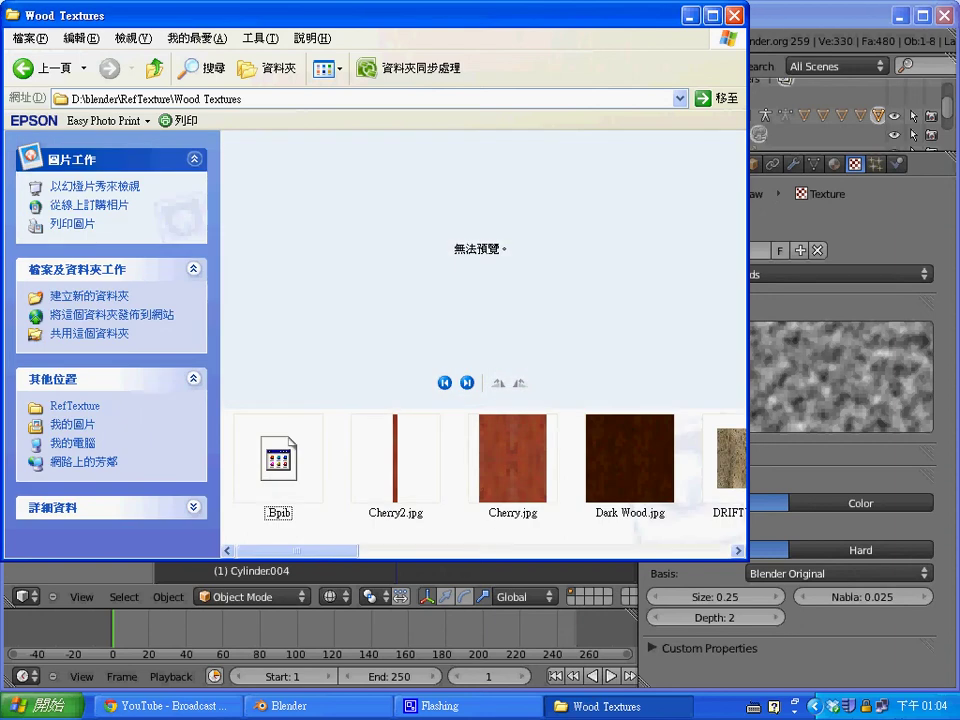
Find Light Wood.jpg among the wood images and copy the file.
{"action": "left_click_drag", "start_coordinate": [297, 551], "coordinate": [445, 551]}
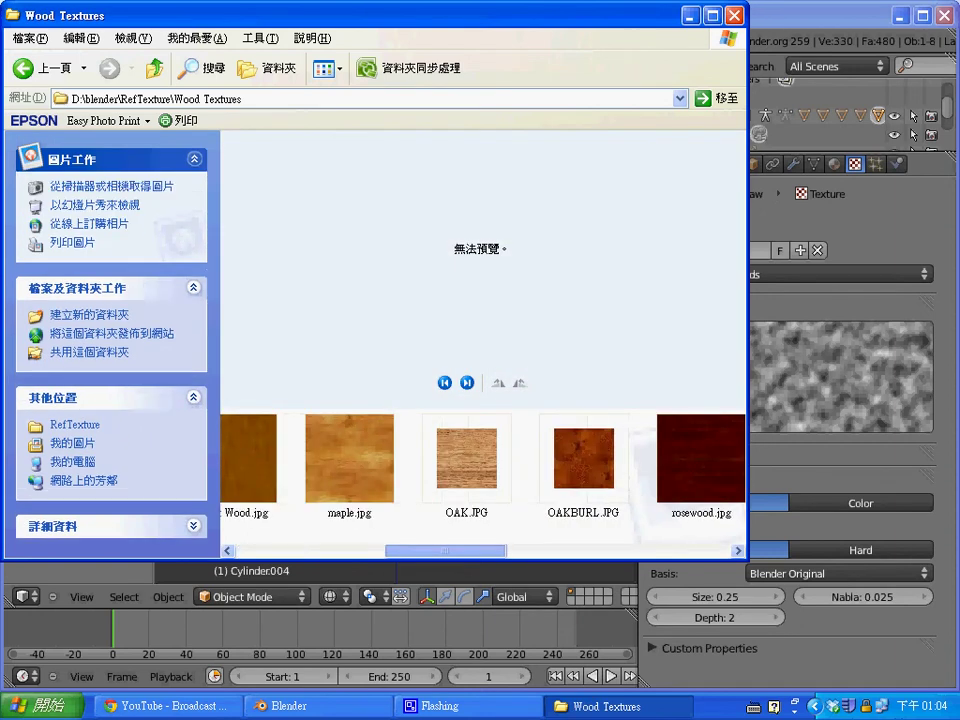
{"action": "mouse_move", "coordinate": [445, 551]}
{"action": "left_mouse_down"}
{"action": "mouse_move", "coordinate": [564, 551]}
{"action": "mouse_move", "coordinate": [435, 551]}
{"action": "left_mouse_up"}
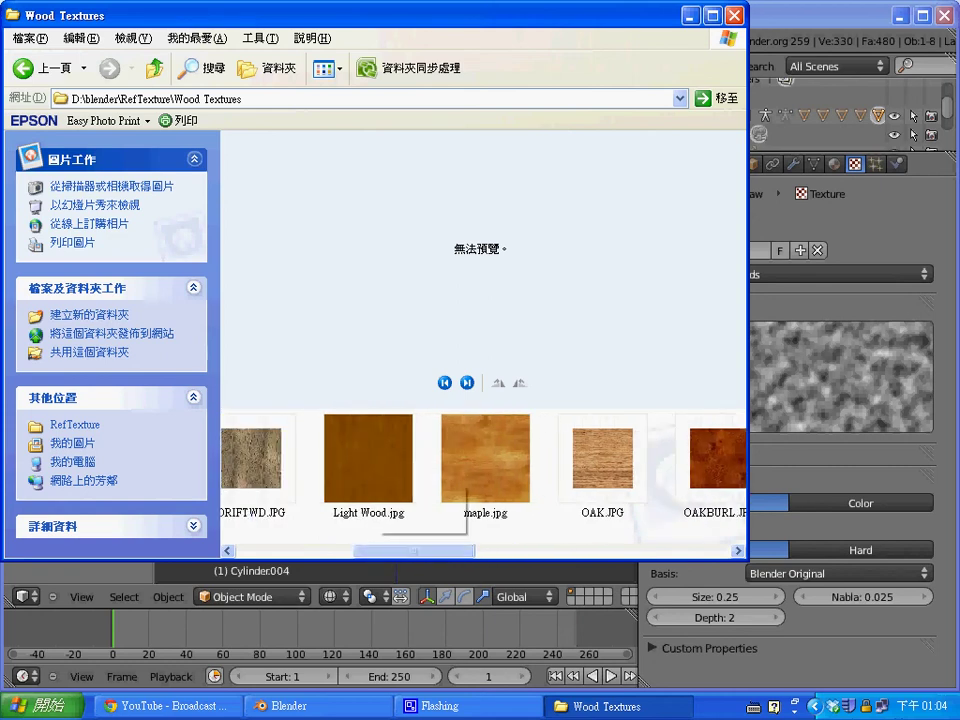
{"action": "left_click", "coordinate": [368, 460]}
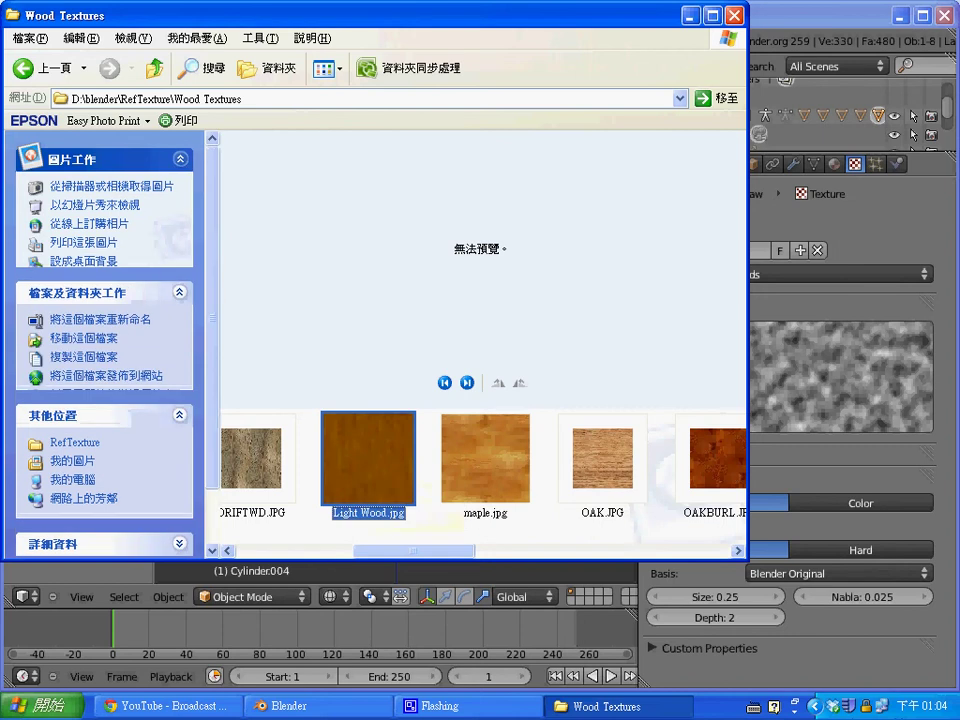
{"action": "right_click", "coordinate": [378, 460]}
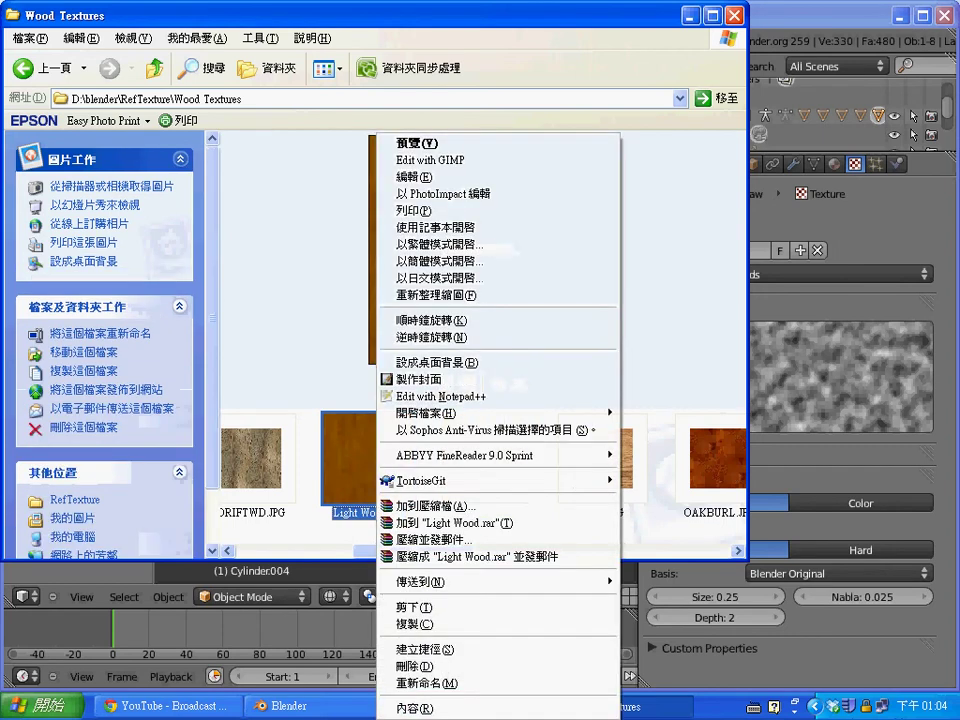
{"action": "left_click", "coordinate": [420, 607]}
Create a new folder named RiggingBasic inside D:\blender and open it.
{"action": "double_click", "coordinate": [154, 68]}
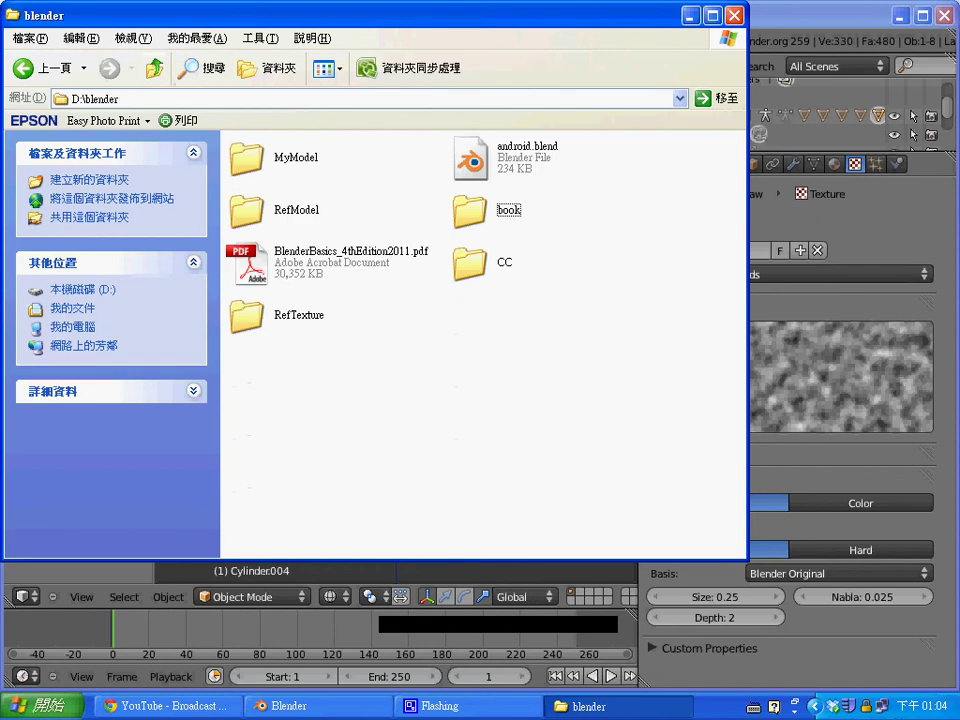
{"action": "double_click", "coordinate": [254, 160]}
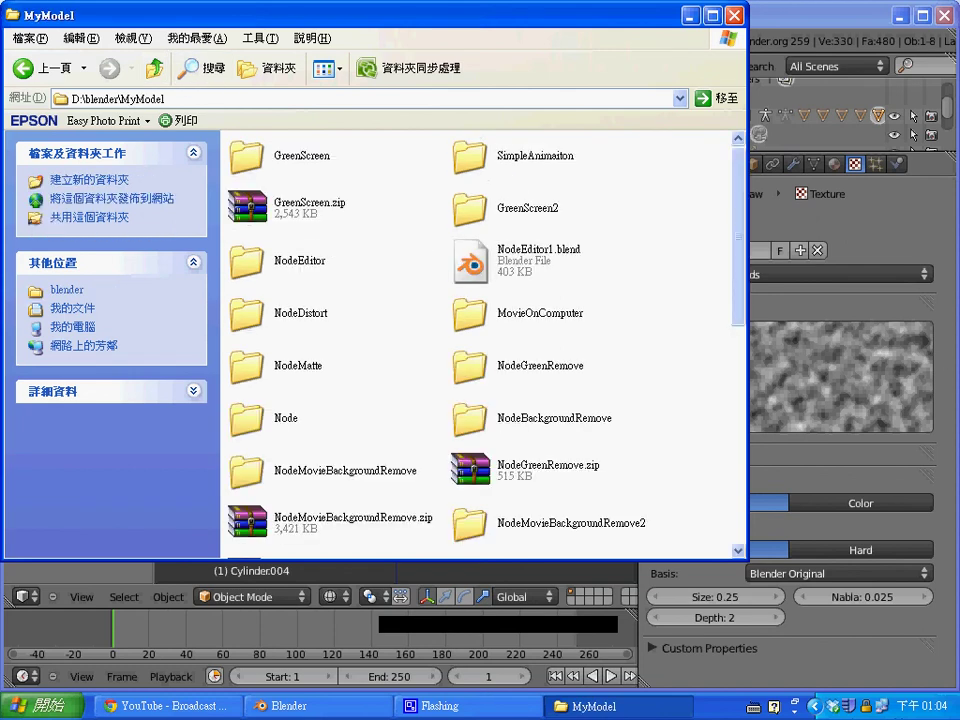
{"action": "key", "text": "BackSpace"}
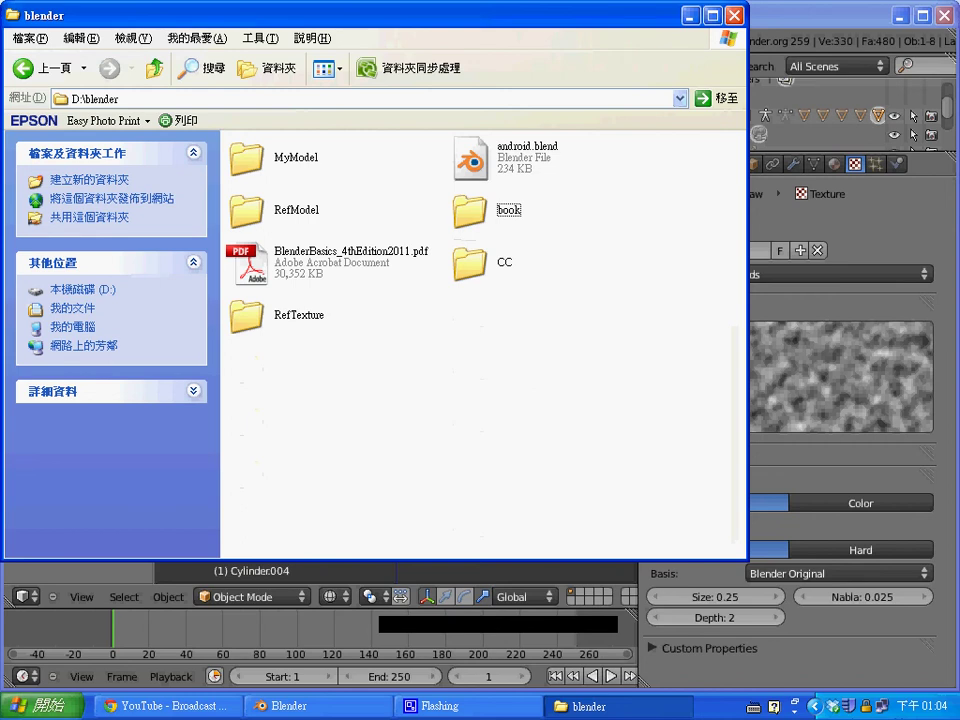
{"action": "right_click", "coordinate": [356, 362]}
{"action": "mouse_move", "coordinate": [440, 607]}
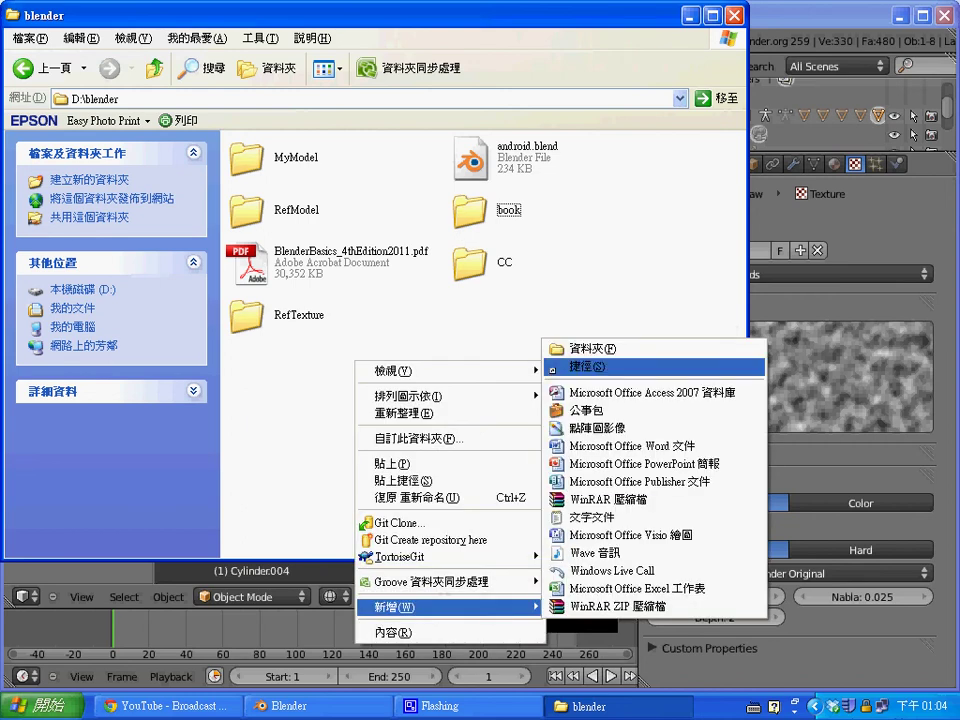
{"action": "key", "text": "Up"}
{"action": "key", "text": "Return"}
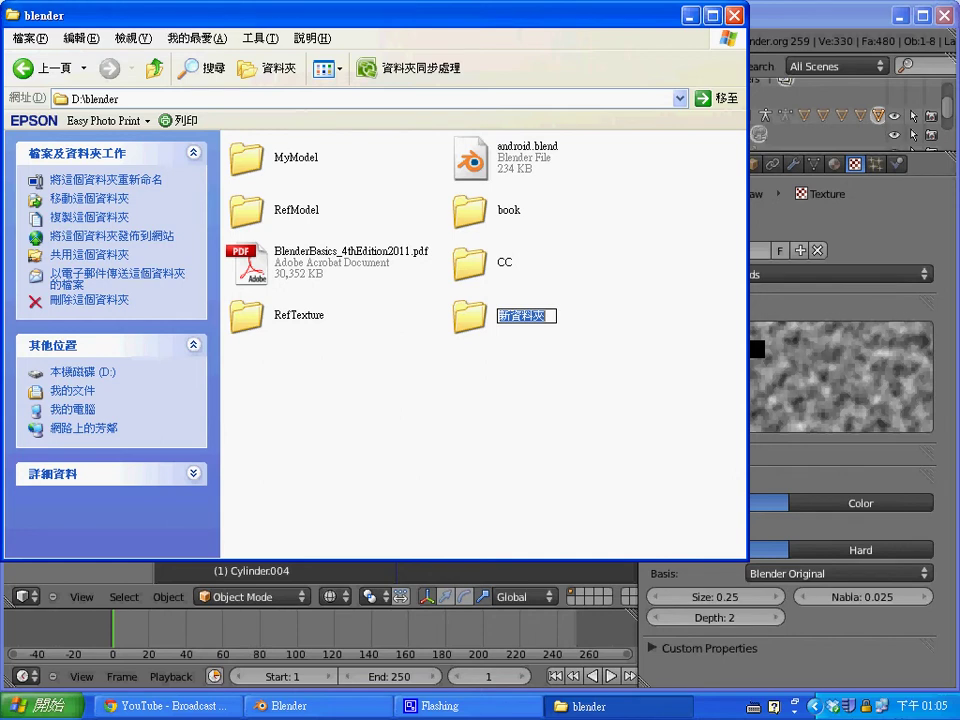
{"action": "type", "text": "Riggi"}
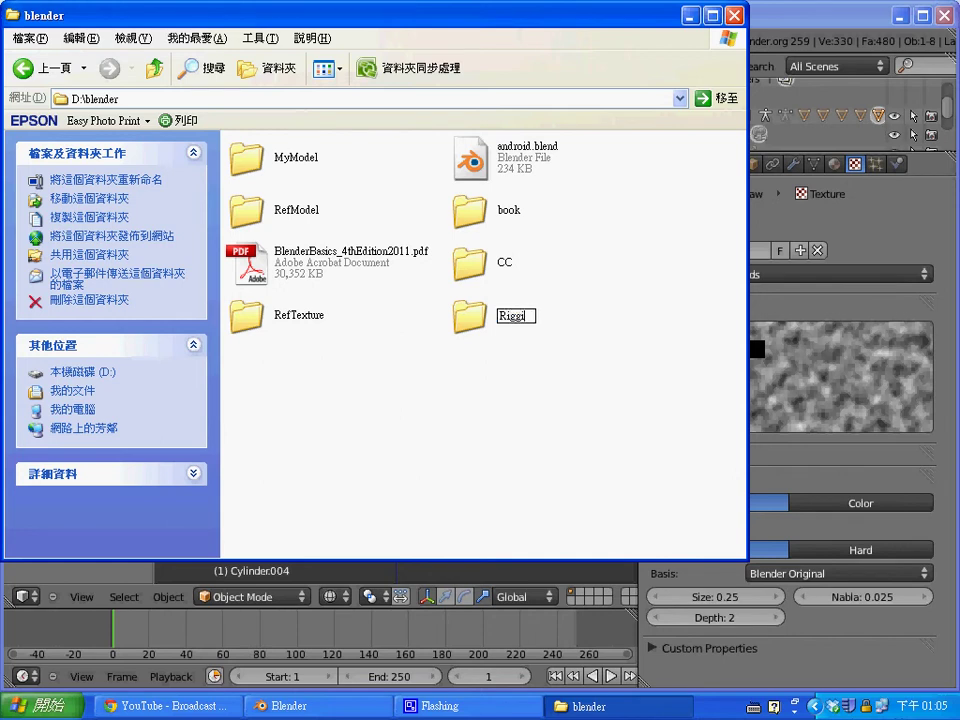
{"action": "type", "text": "ngBasic"}
{"action": "key", "text": "Return"}
{"action": "key", "text": "Return"}
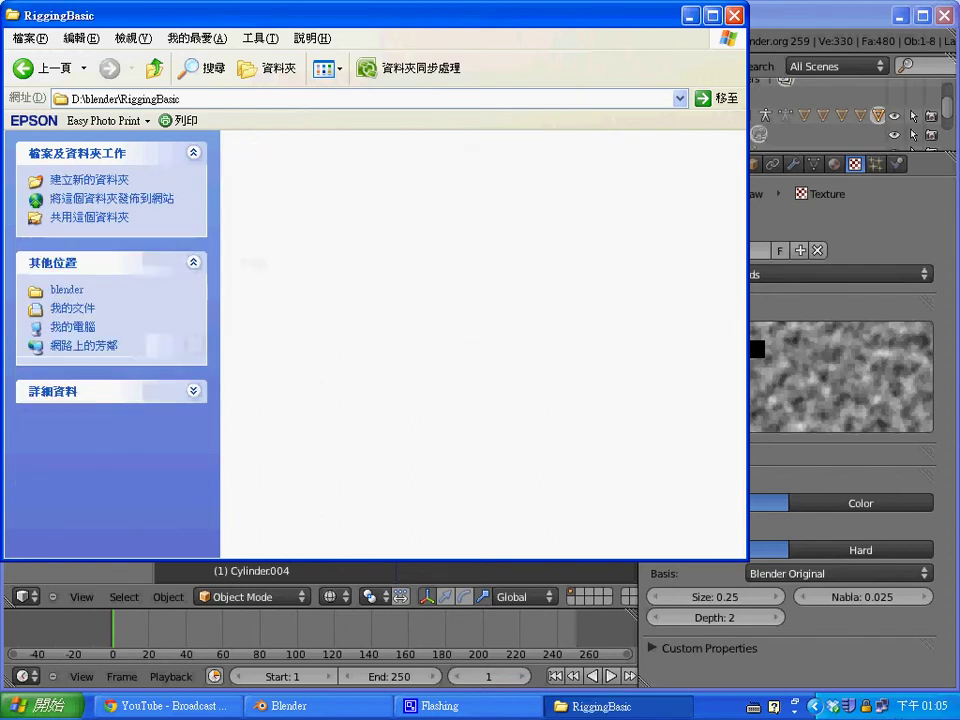
Paste the Light Wood.jpg image into the RiggingBasic folder.
{"action": "right_click", "coordinate": [348, 246]}
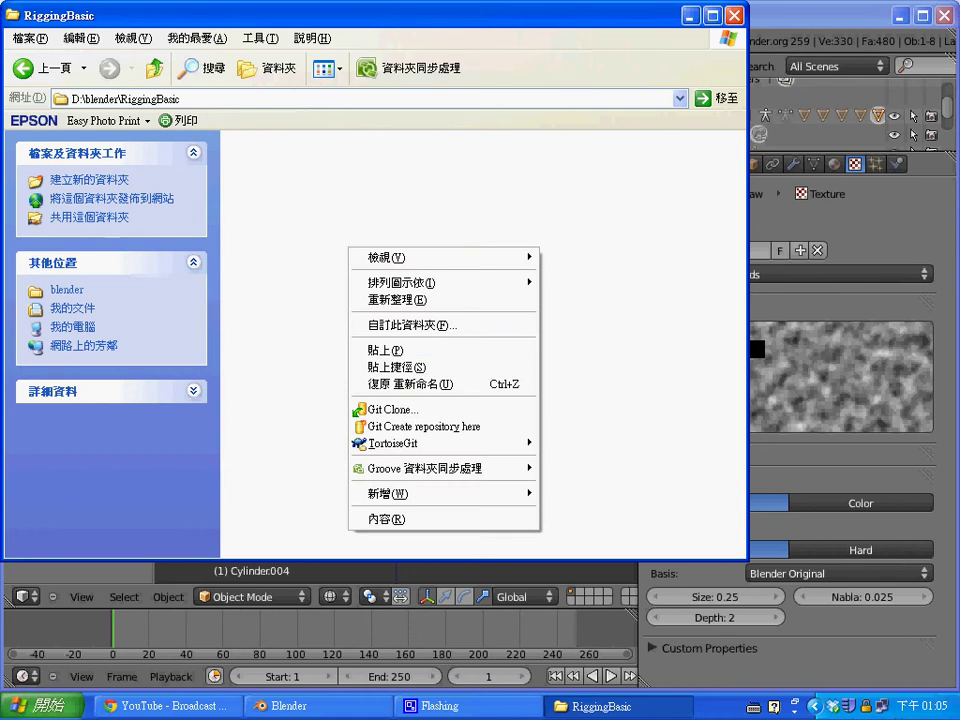
{"action": "left_click", "coordinate": [400, 349]}
{"action": "left_click", "coordinate": [400, 349]}
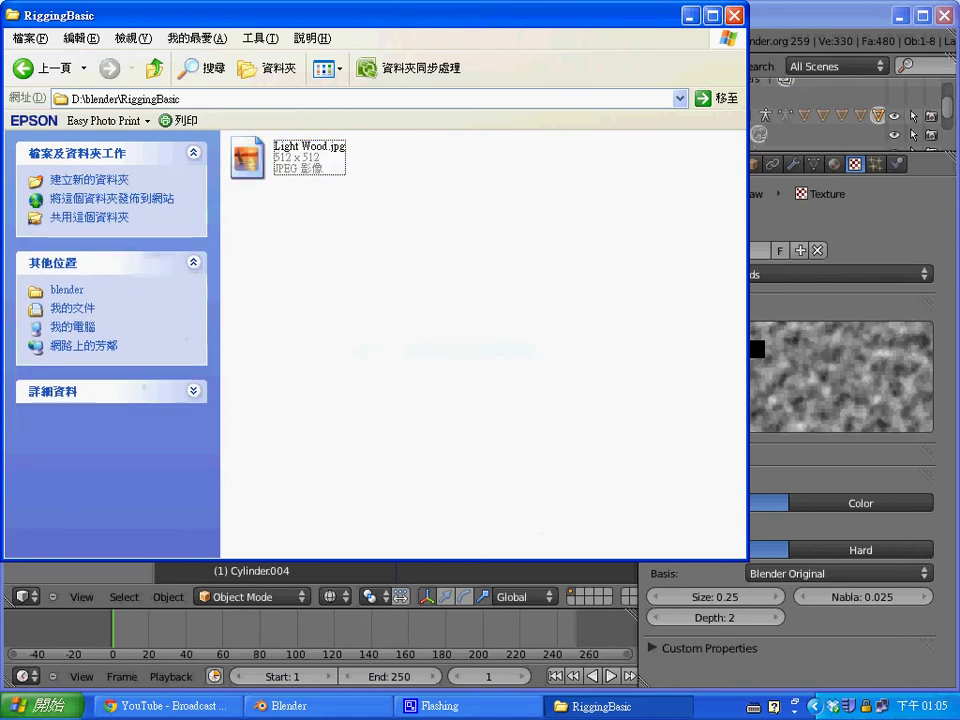
Switch to Blender and save the scene as RiggingBasic.blend in D:\blender\RiggingBasic.
{"action": "left_click", "coordinate": [757, 349]}
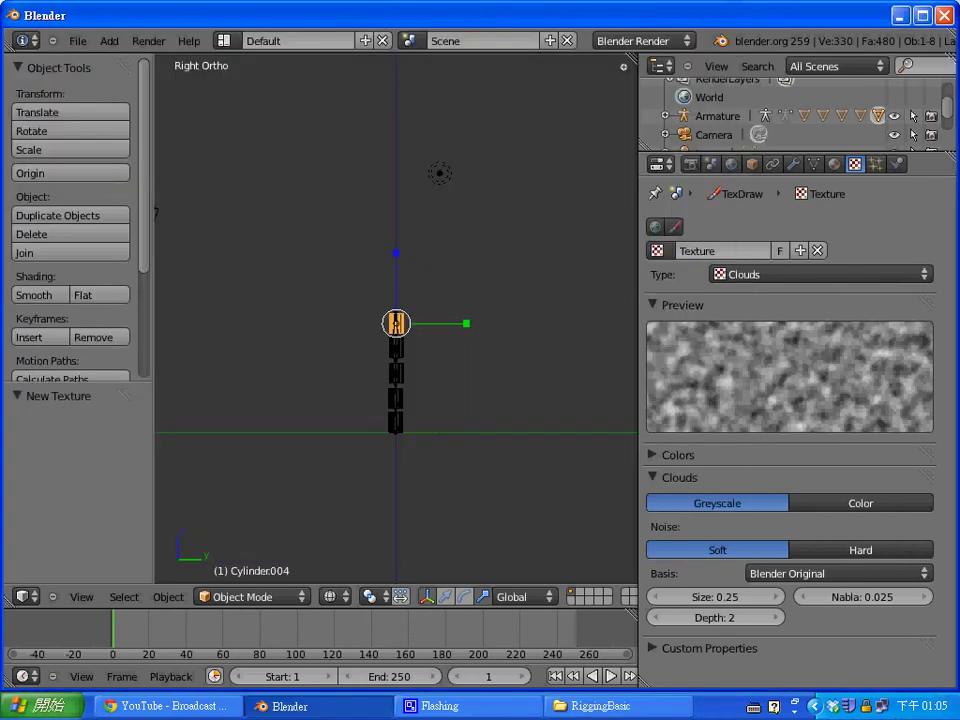
{"action": "left_click", "coordinate": [77, 41]}
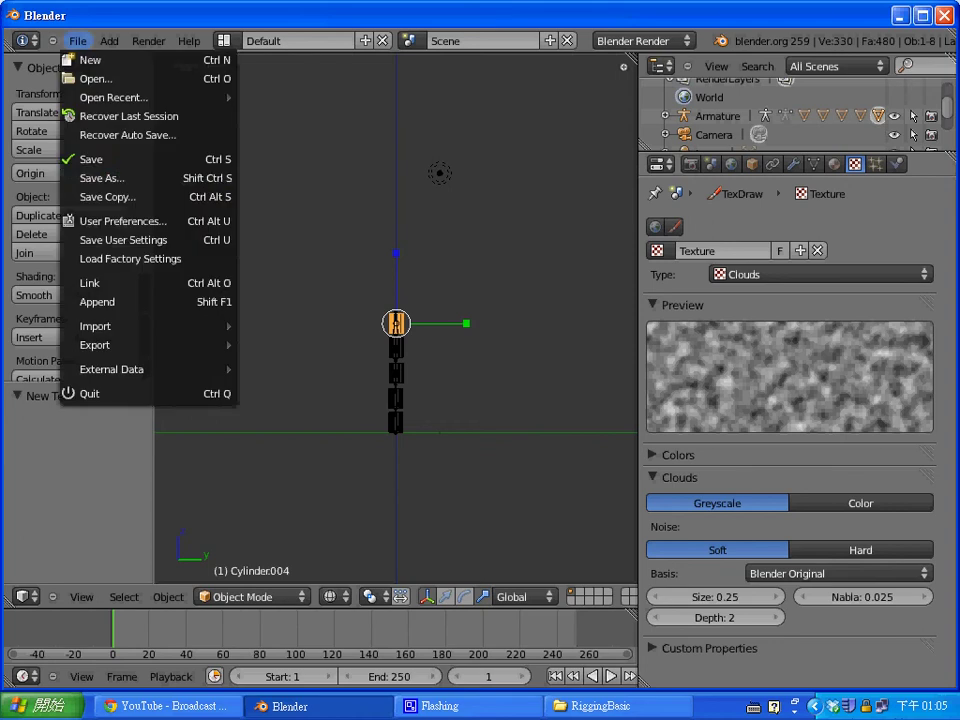
{"action": "left_click", "coordinate": [100, 159]}
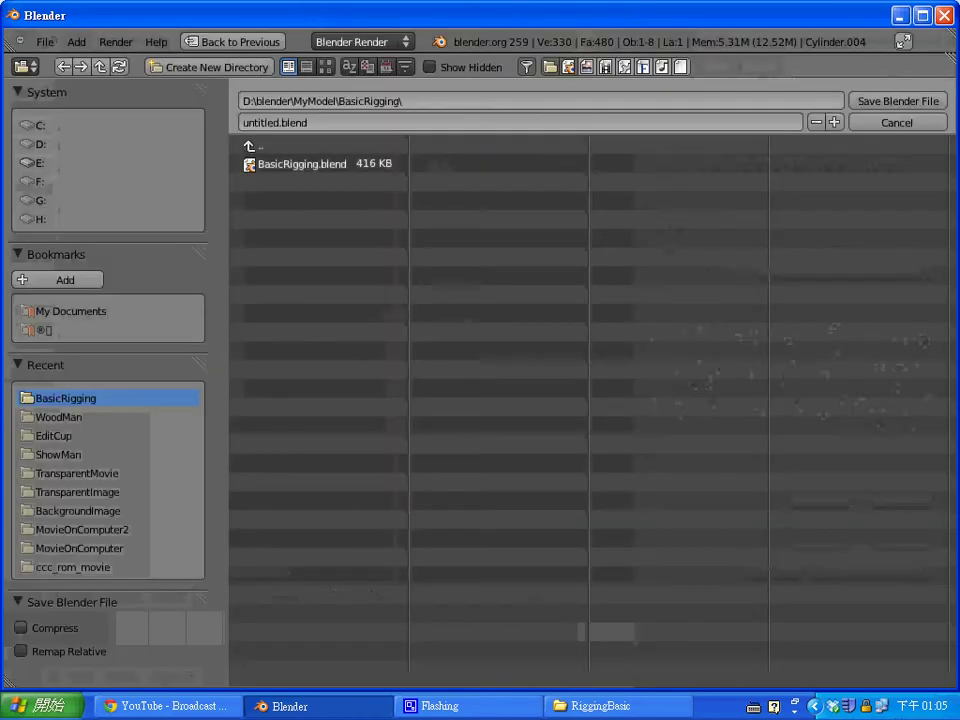
{"action": "left_click", "coordinate": [300, 146]}
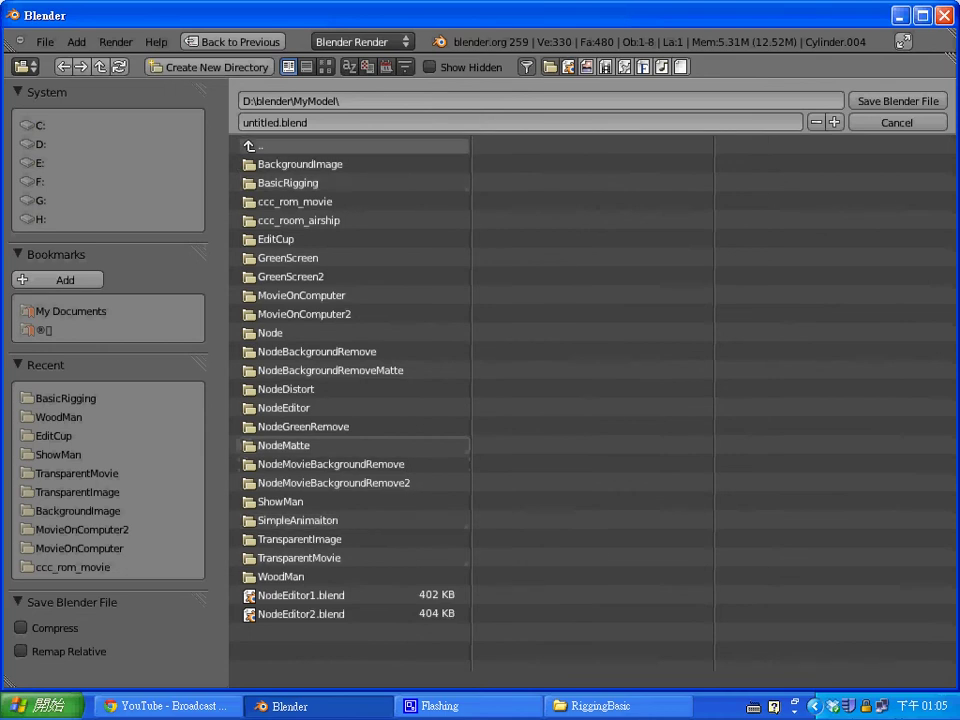
{"action": "left_click", "coordinate": [300, 146]}
{"action": "left_click", "coordinate": [300, 258]}
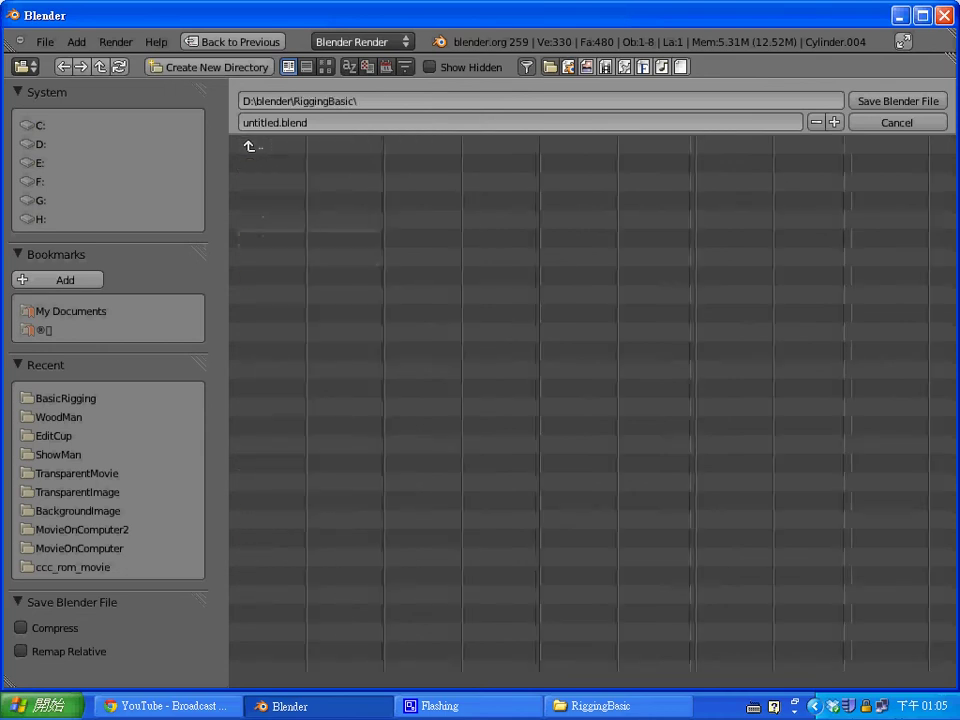
{"action": "left_click", "coordinate": [290, 123]}
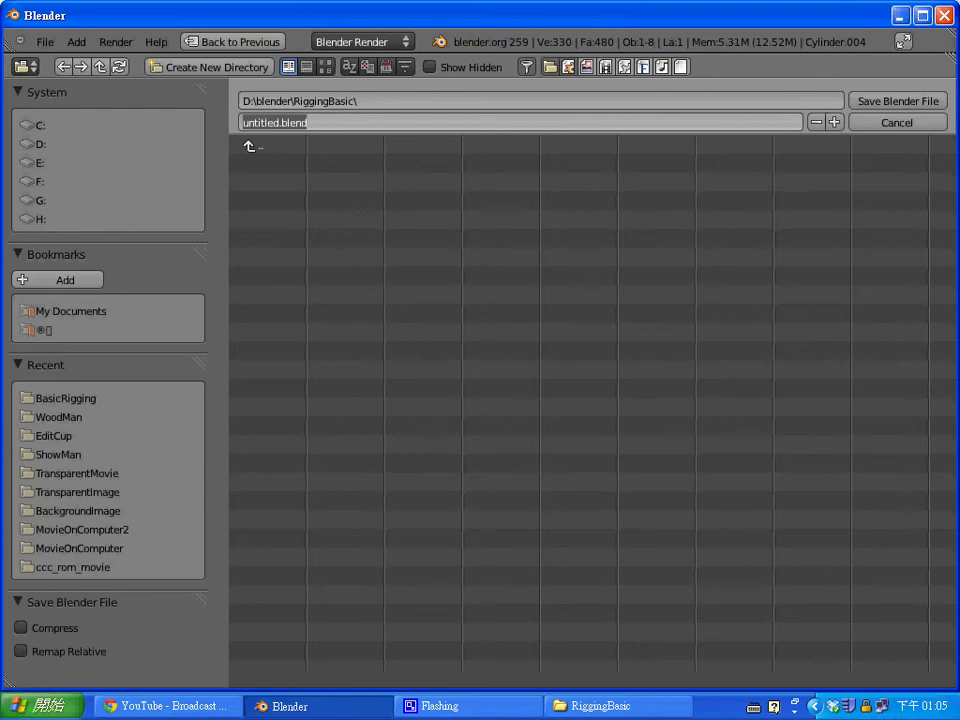
{"action": "left_click_drag", "start_coordinate": [279, 123], "coordinate": [241, 123]}
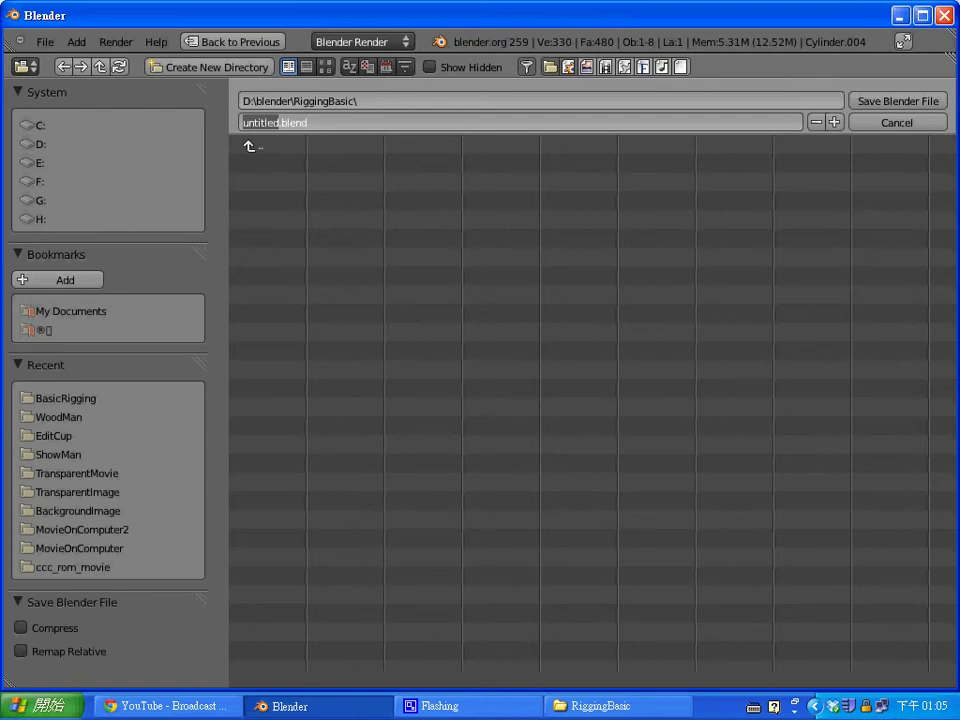
{"action": "type", "text": "Rigging"}
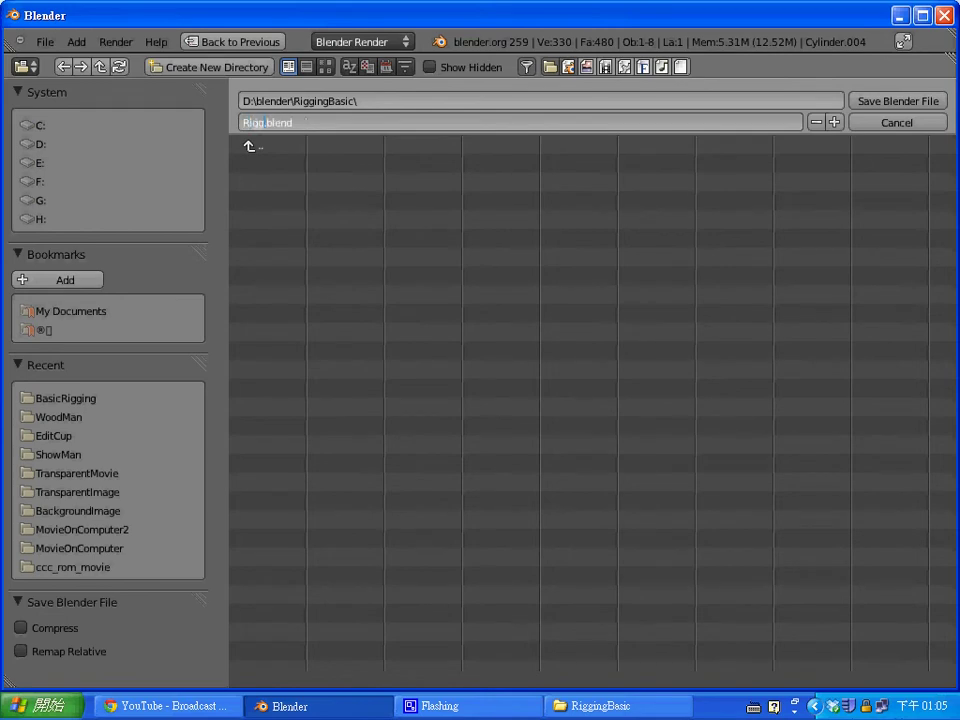
{"action": "type", "text": "Basic"}
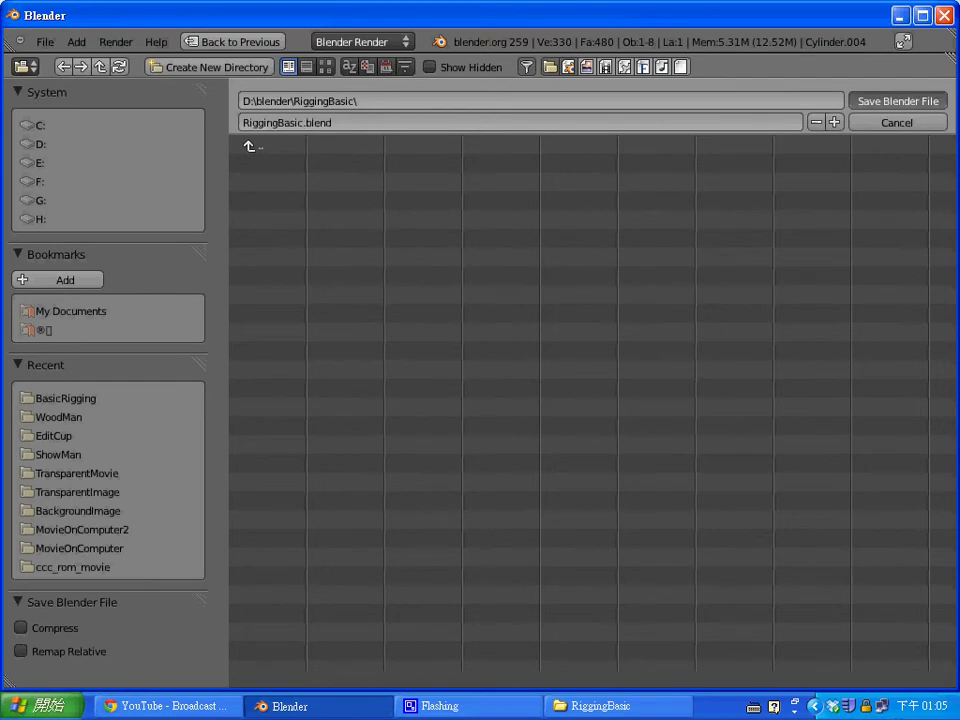
{"action": "key", "text": "Return"}
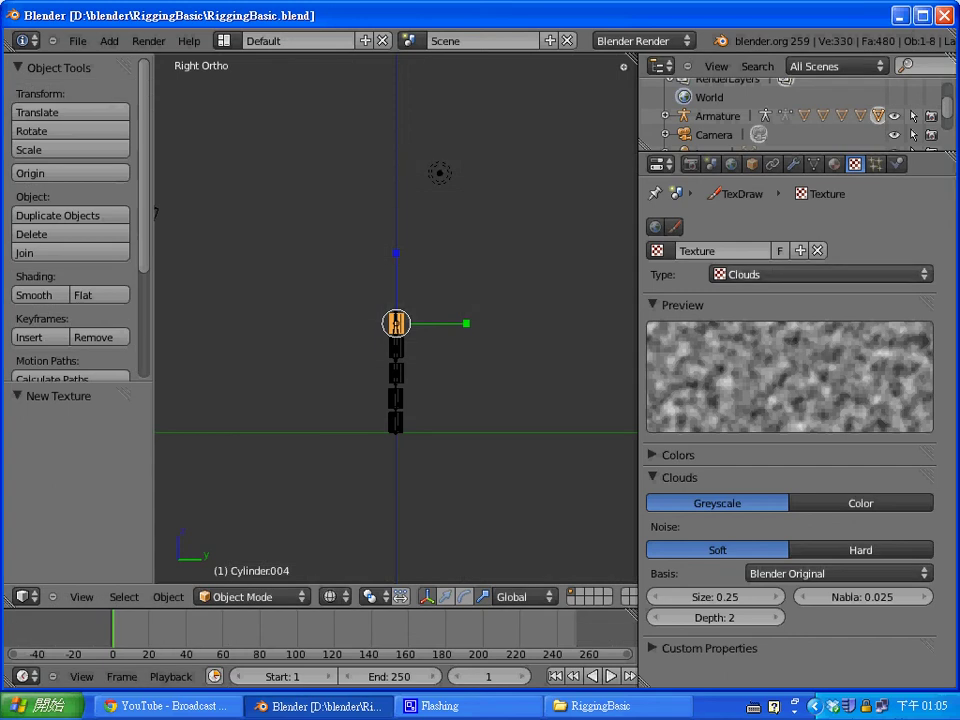
Set the texture type to Image or Movie with Light Wood.jpg as its image, and test-render the scene.
{"action": "left_click", "coordinate": [780, 274]}
{"action": "left_click", "coordinate": [770, 396]}
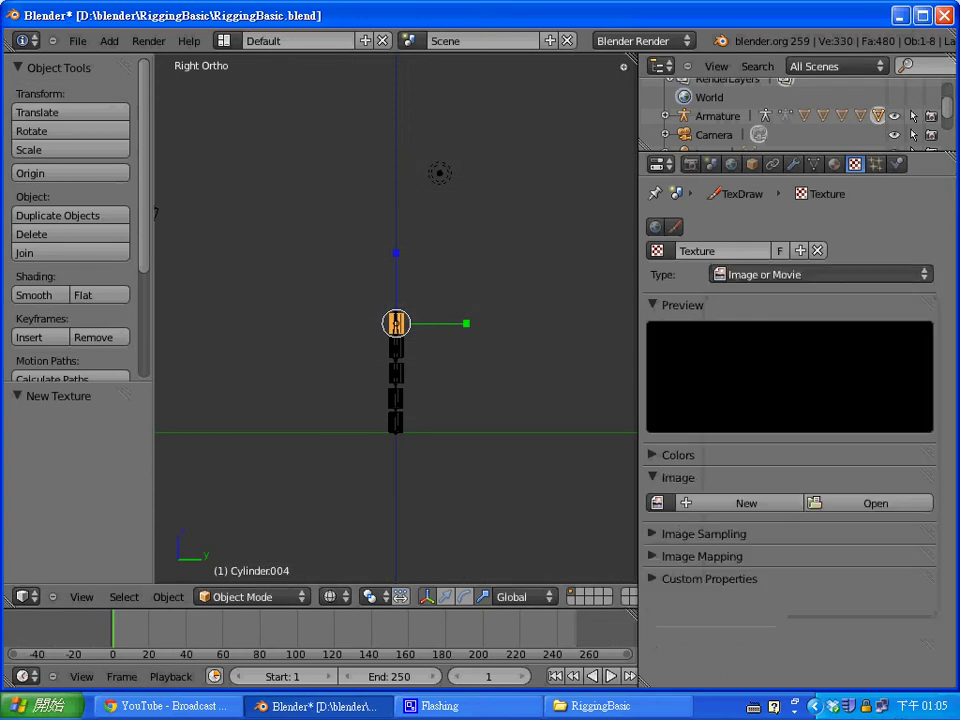
{"action": "left_click", "coordinate": [875, 503]}
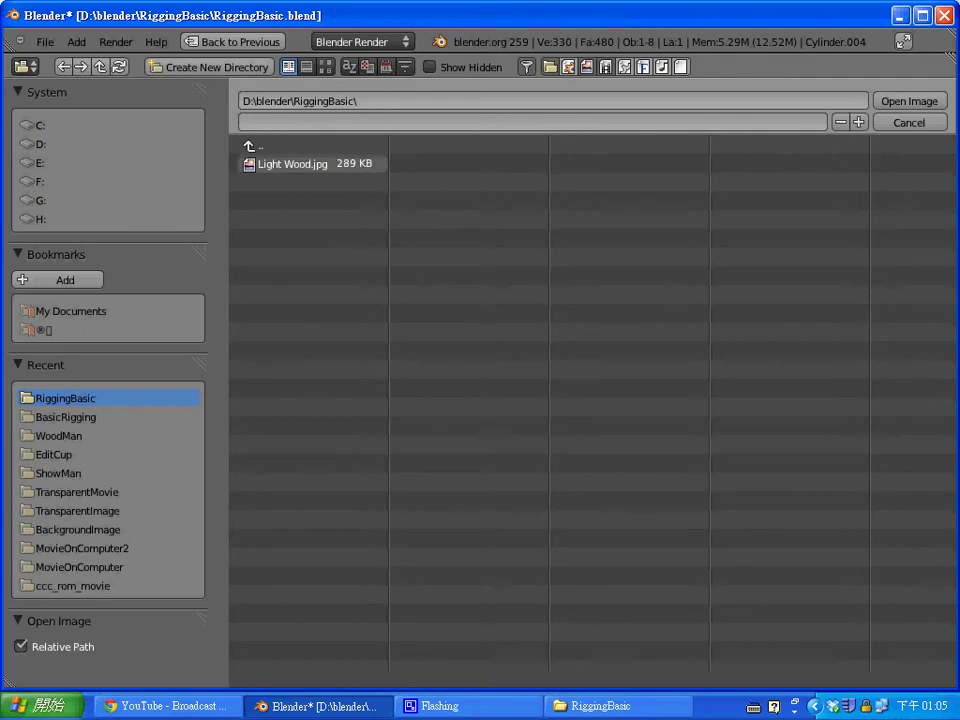
{"action": "left_click", "coordinate": [292, 164]}
{"action": "left_click", "coordinate": [909, 101]}
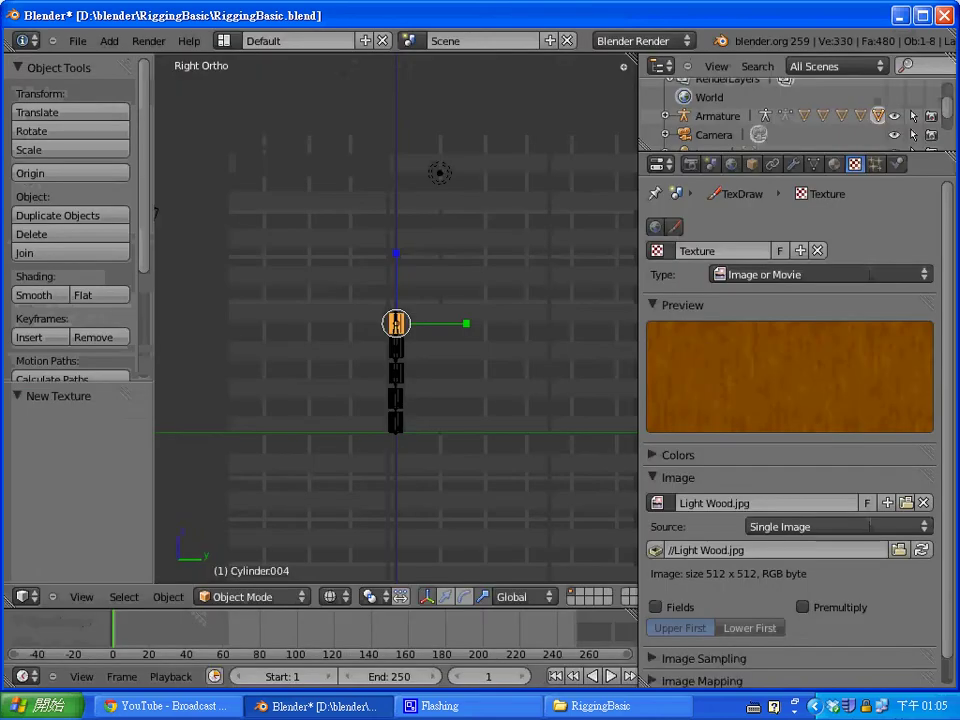
{"action": "key", "text": "F12"}
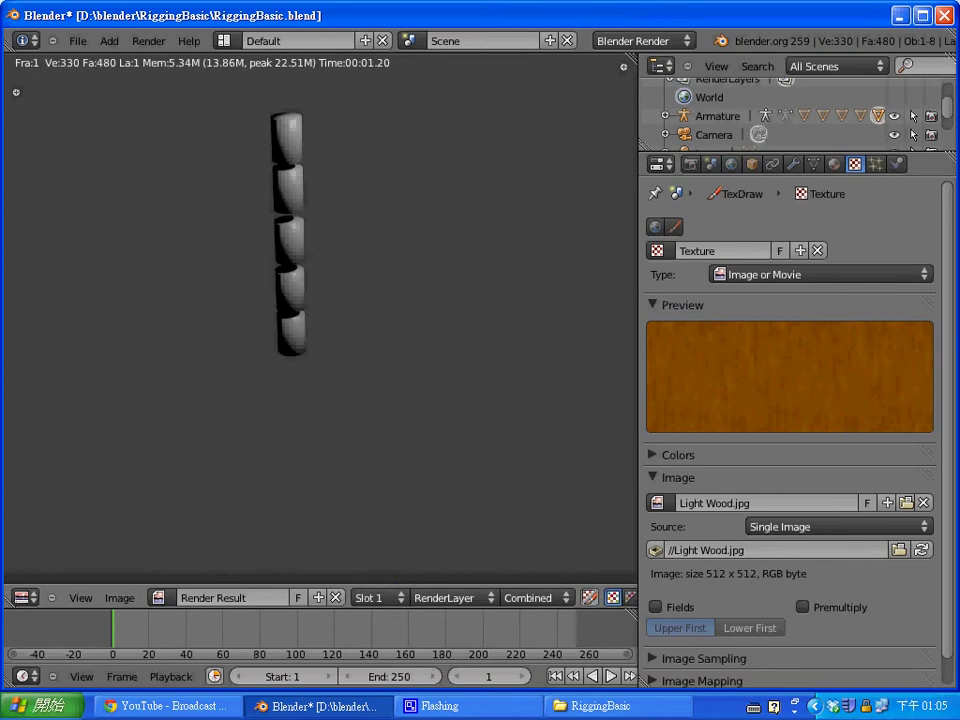
{"action": "key", "text": "Escape"}
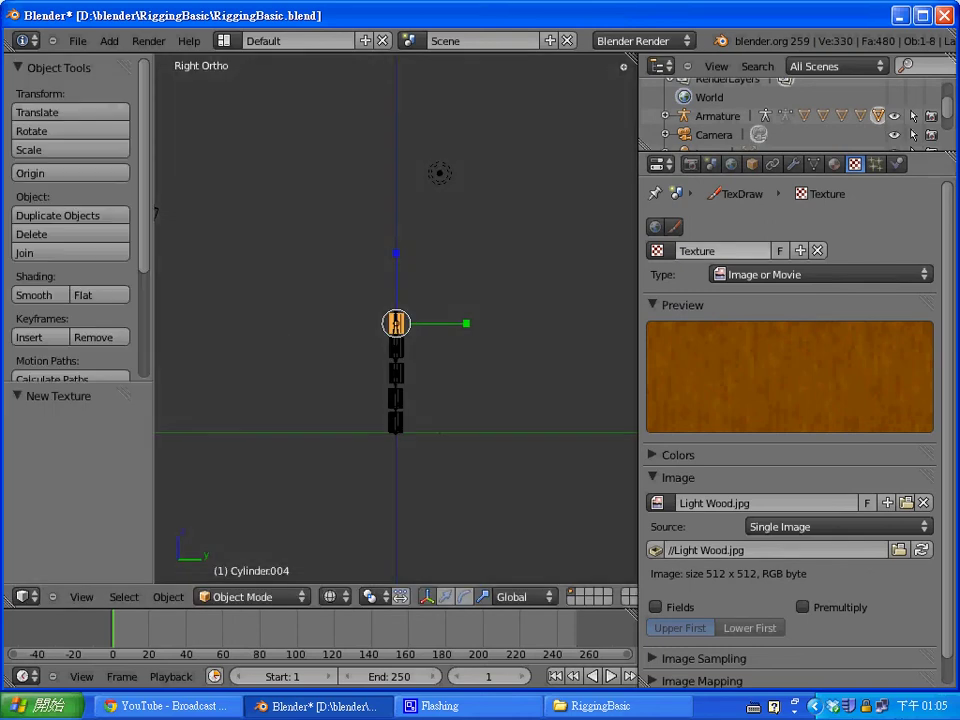
Rename the image texture to Texture.Wood.
{"action": "left_click", "coordinate": [723, 251]}
{"action": "left_click", "coordinate": [728, 251]}
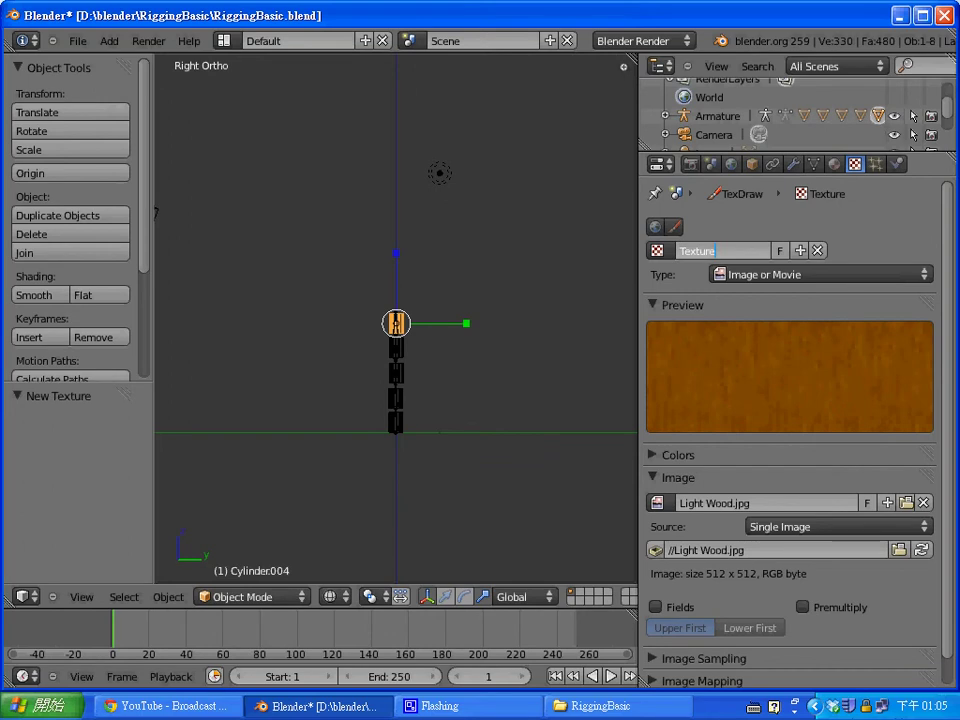
{"action": "type", "text": ".Wood"}
{"action": "key", "text": "Return"}
Add a new material to the topmost cylinder and name it Material.Wood.
{"action": "left_click", "coordinate": [834, 164]}
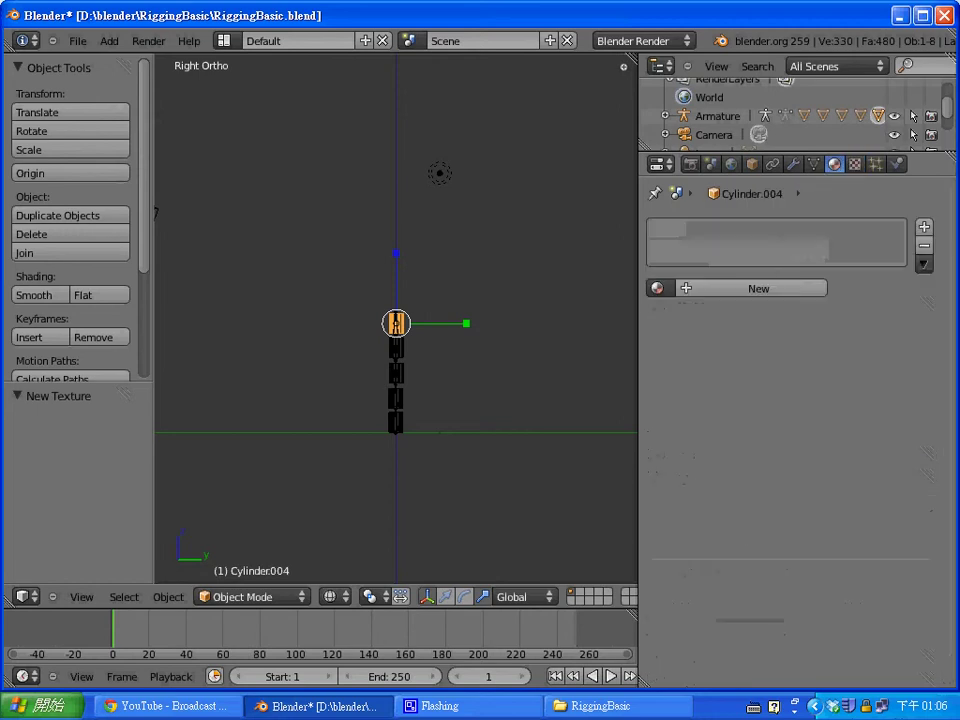
{"action": "left_click", "coordinate": [758, 288]}
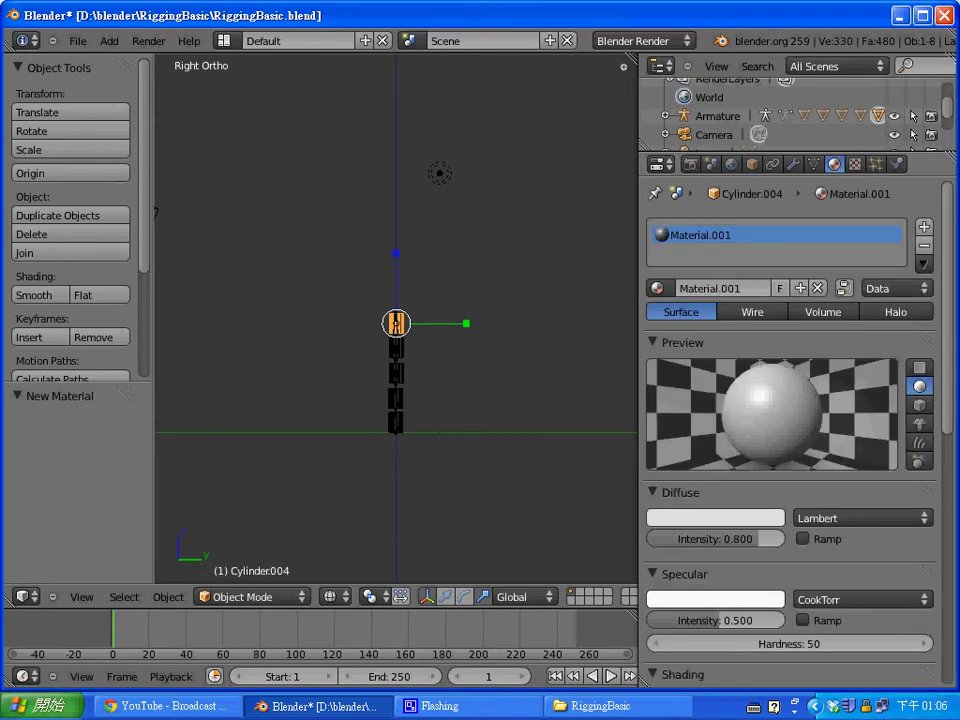
{"action": "double_click", "coordinate": [754, 288]}
{"action": "key", "text": "BackSpace"}
{"action": "key", "text": "BackSpace"}
{"action": "key", "text": "BackSpace"}
{"action": "type", "text": ".Wood"}
{"action": "key", "text": "Return"}
Assign the existing Texture.Wood to the first texture slot of Material.Wood and render the result.
{"action": "left_click", "coordinate": [855, 164]}
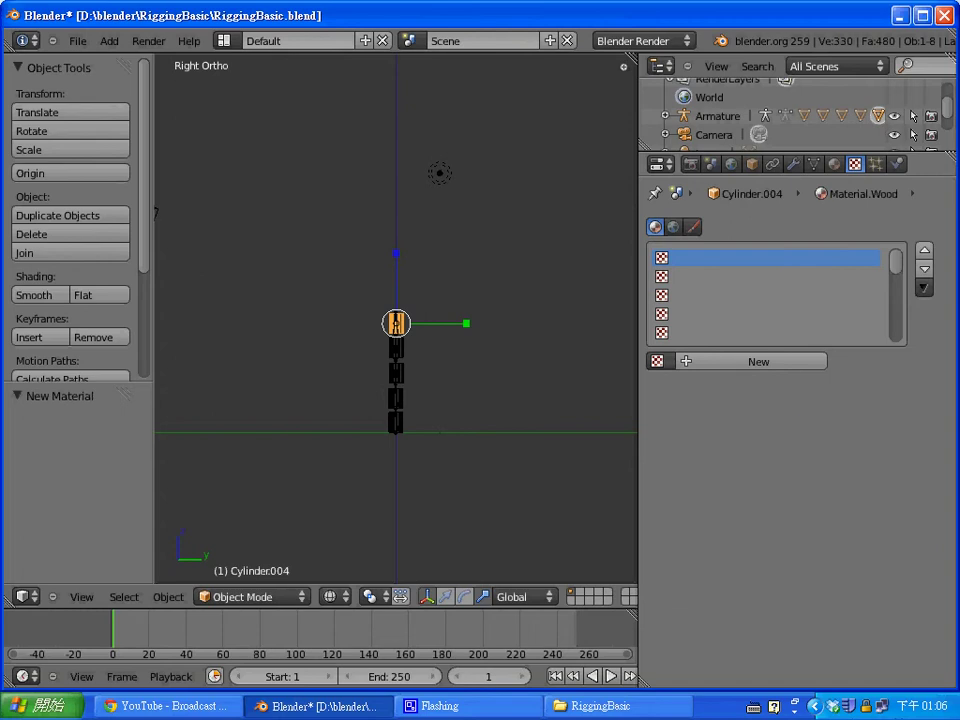
{"action": "left_click", "coordinate": [660, 361]}
{"action": "left_click", "coordinate": [707, 408]}
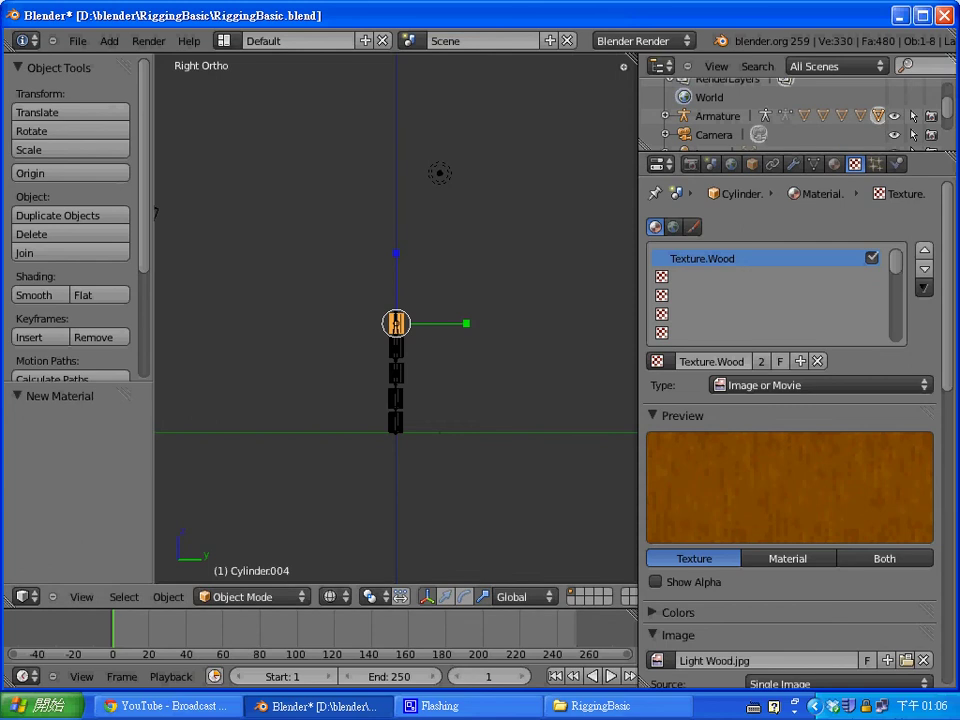
{"action": "key", "text": "F12"}
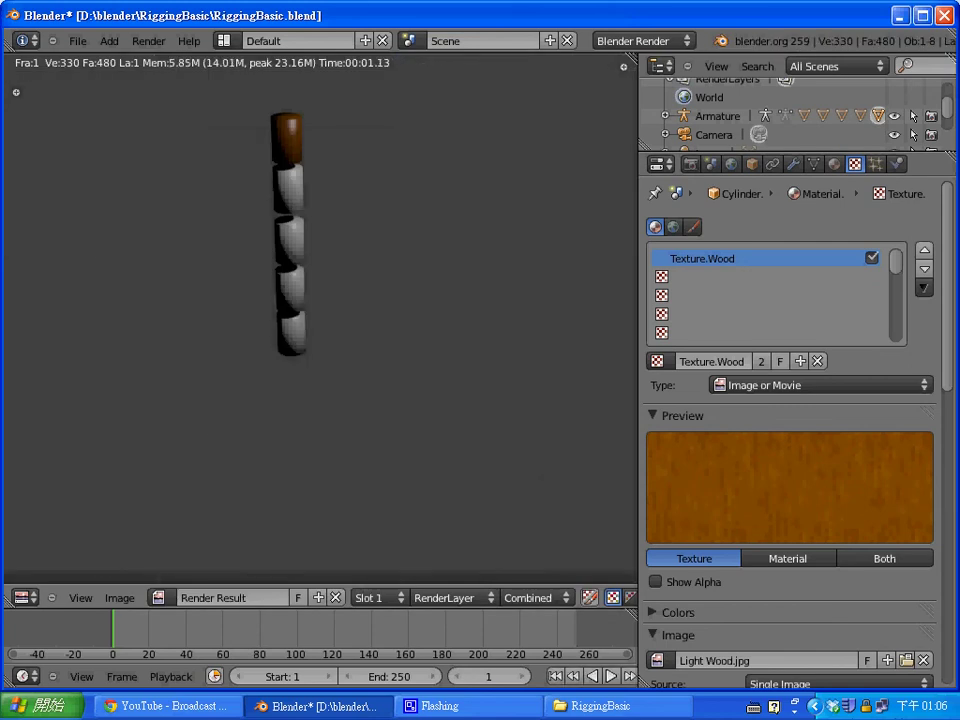
{"action": "key", "text": "Escape"}
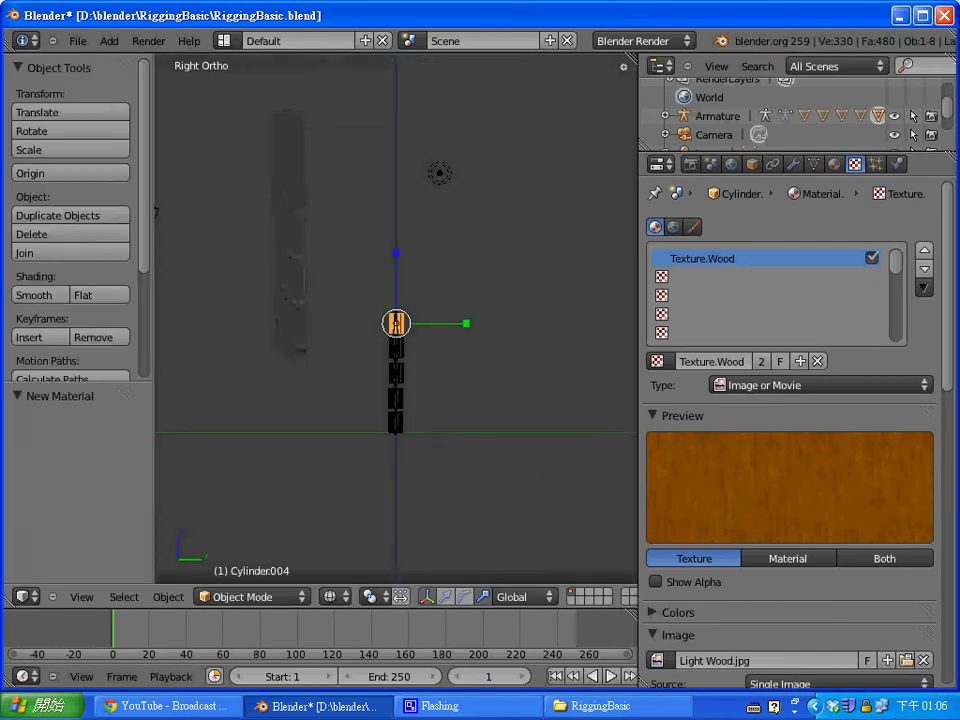
Move the lamp about 0.98 in Y and -0.87 in Z, and place a duplicate offset about -4.2 in X and -7.6 in Y.
{"action": "right_click_drag", "start_coordinate": [440, 173], "coordinate": [483, 211]}
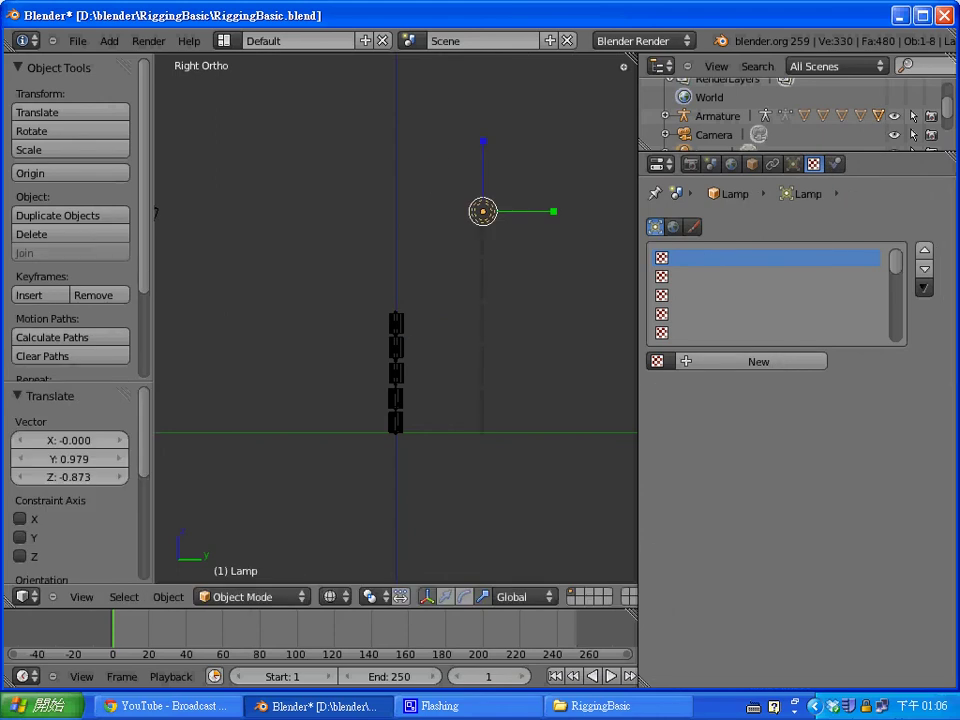
{"action": "key", "text": "KP_7"}
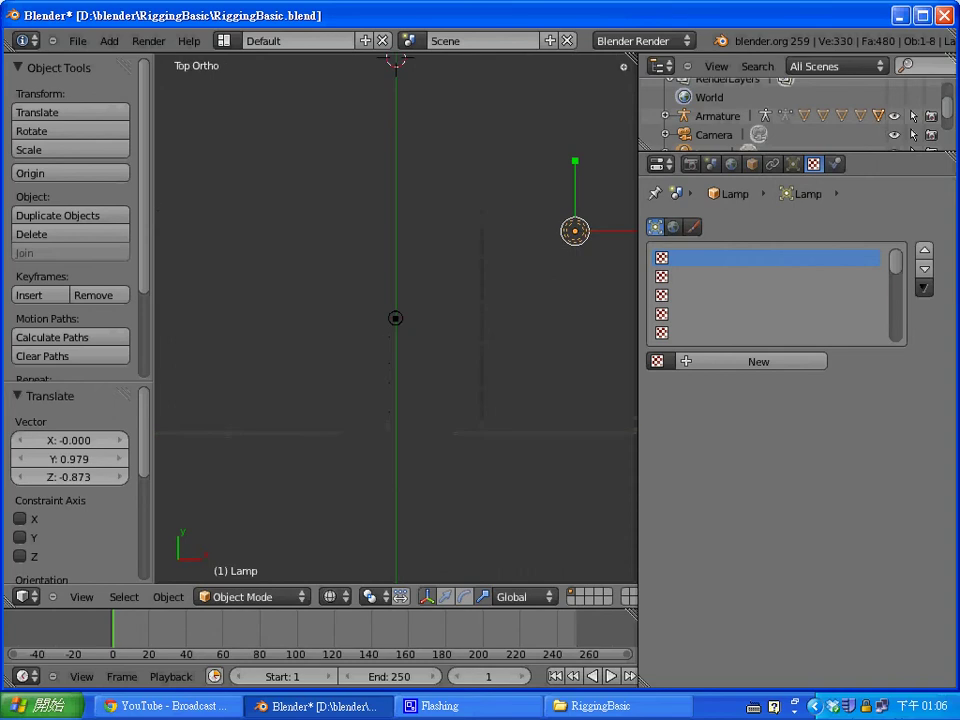
{"action": "scroll", "coordinate": [396, 318], "scroll_direction": "down", "scroll_amount": 7}
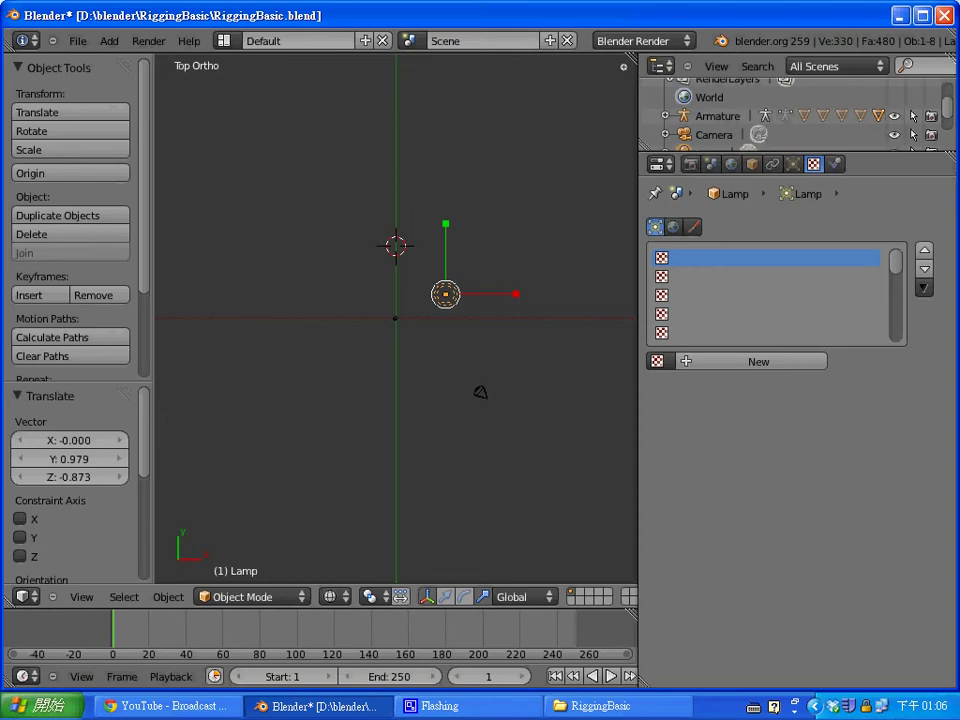
{"action": "key", "text": "shift+d"}
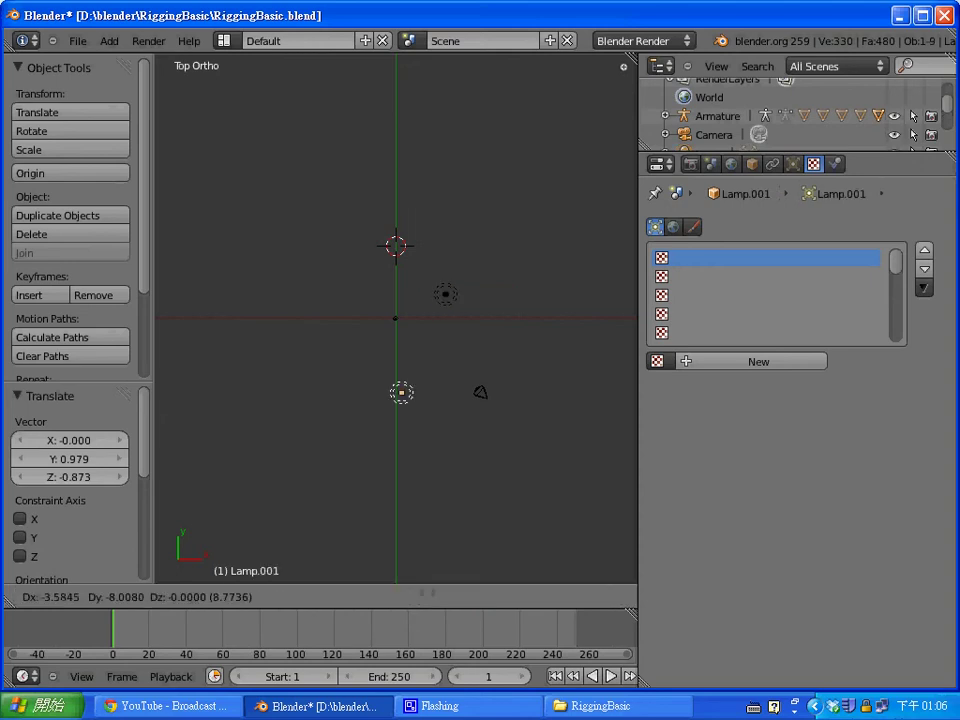
{"action": "key", "text": "Return"}
Duplicate the second lamp with an offset of about -4.9 in X and 5.2 in Y, and test-render the scene.
{"action": "key", "text": "shift+d"}
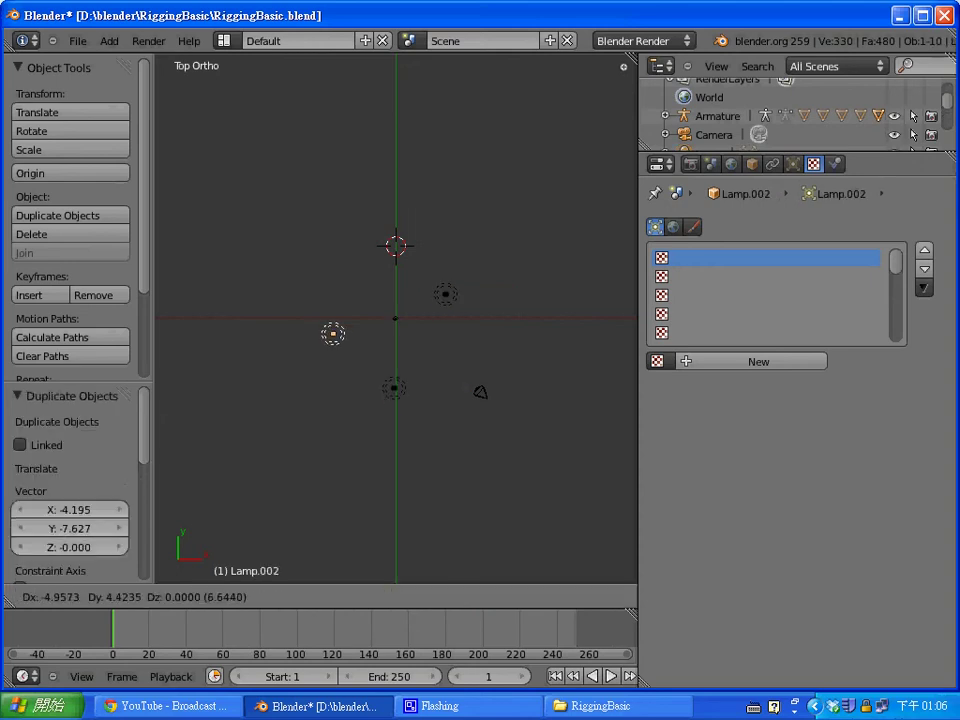
{"action": "key", "text": "Return"}
{"action": "key", "text": "F12"}
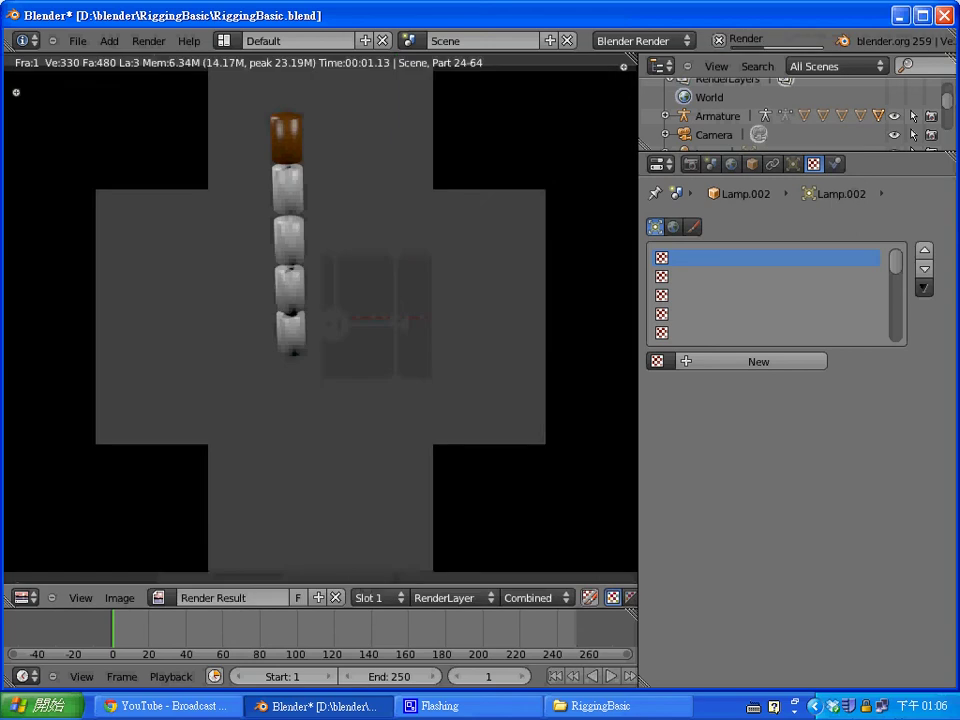
{"action": "key", "text": "Escape"}
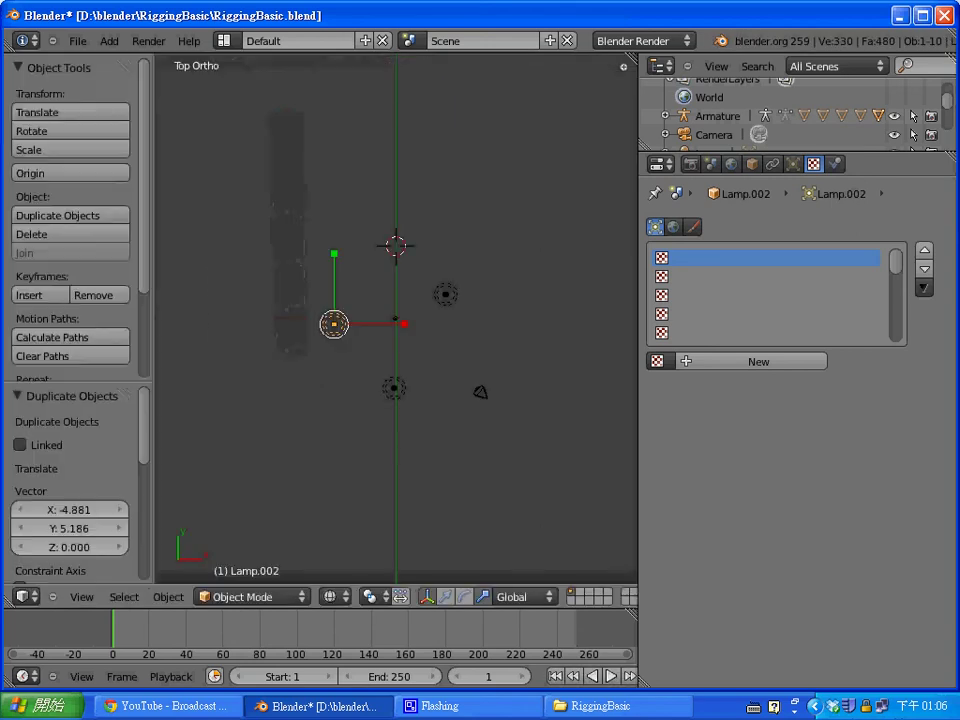
In the right view, move Lamp.001 about 2.1 in Y and -1.4 in Z, and Lamp.002 about 0.13 in Y and -0.8 in Z.
{"action": "key", "text": "KP_3"}
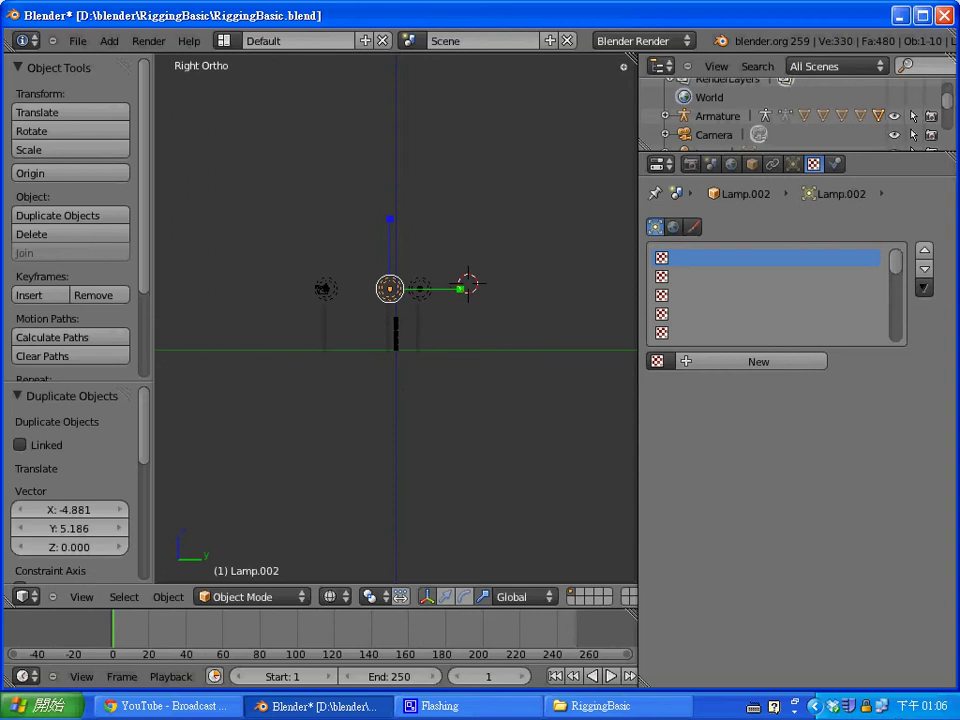
{"action": "scroll", "coordinate": [396, 318], "scroll_direction": "up", "scroll_amount": 6}
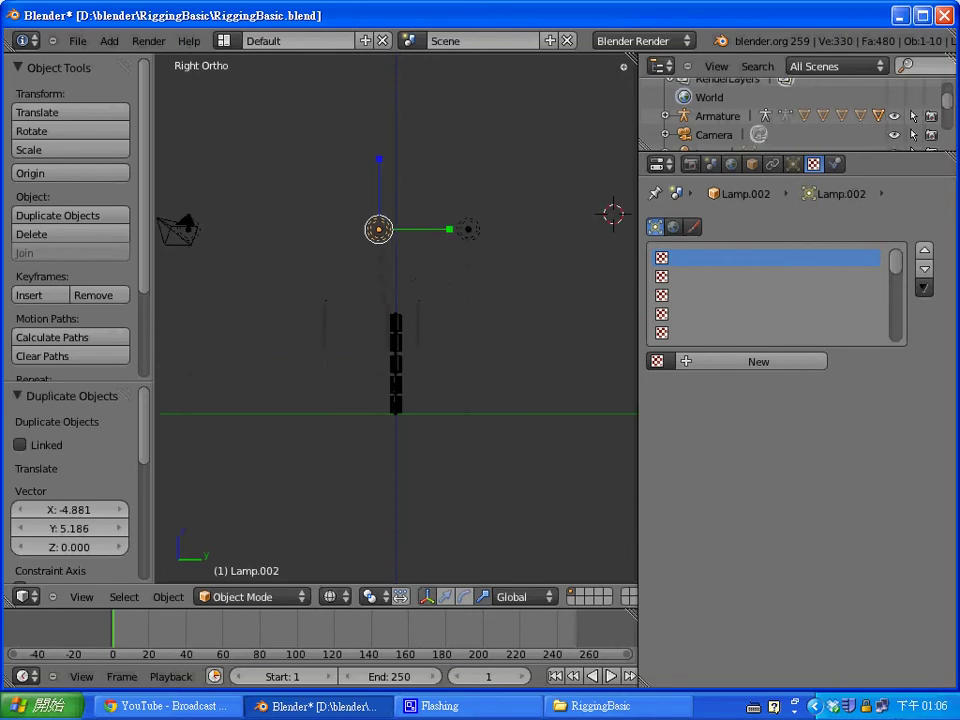
{"action": "right_click", "coordinate": [189, 229]}
{"action": "key", "text": "g"}
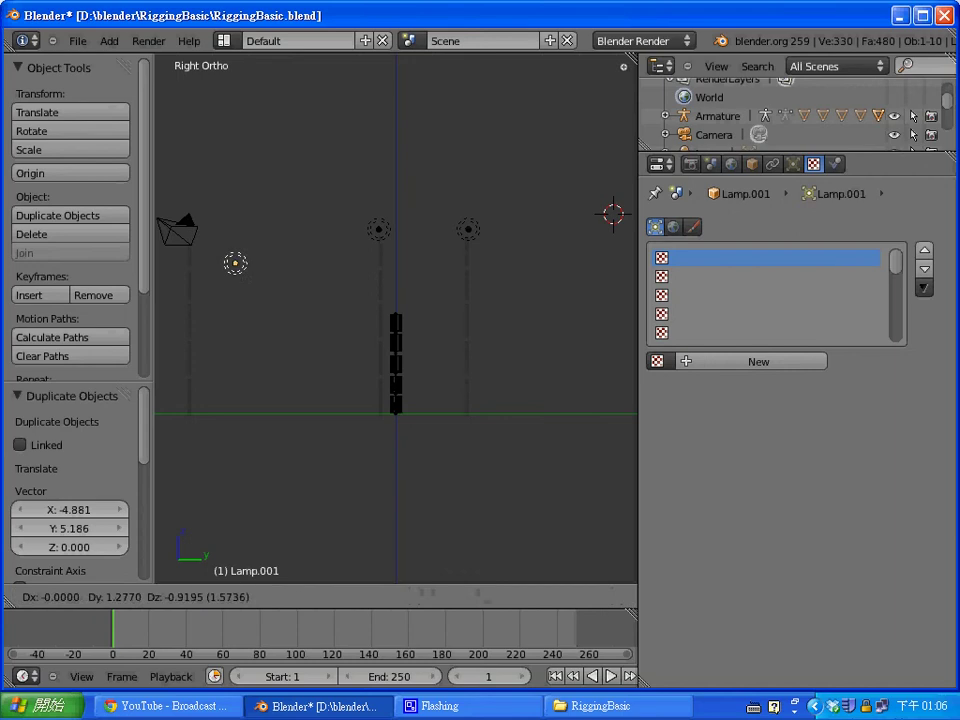
{"action": "left_click", "coordinate": [267, 280]}
{"action": "right_click", "coordinate": [378, 229]}
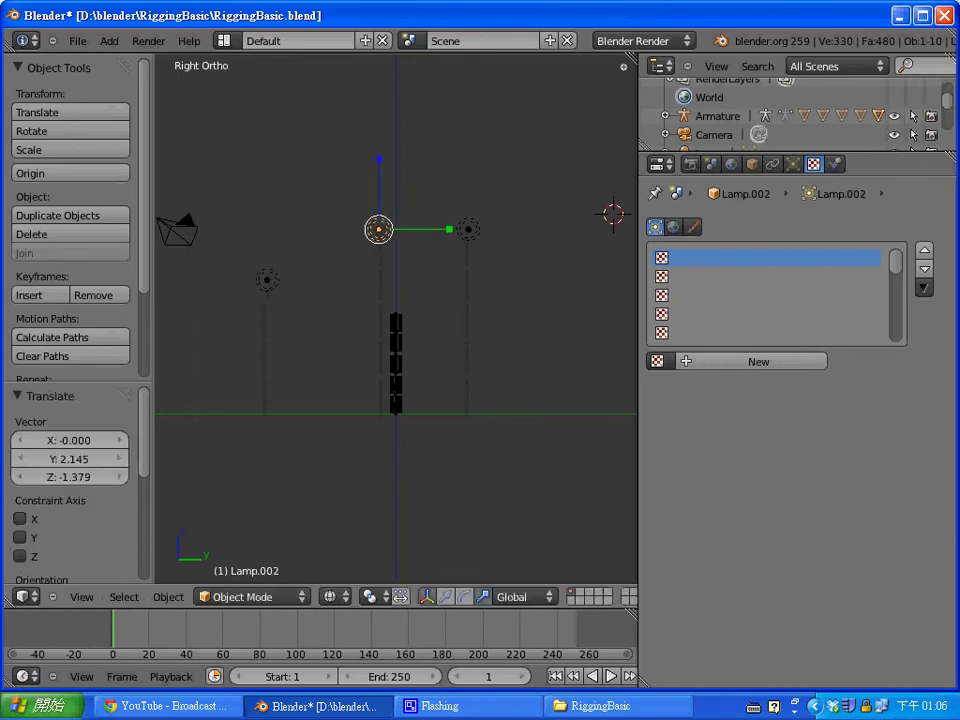
{"action": "key", "text": "g"}
{"action": "left_click", "coordinate": [383, 258]}
Move the original lamp about 1.3 in Y and -1.4 in Z, and test-render the scene.
{"action": "right_click", "coordinate": [468, 230]}
{"action": "key", "text": "g"}
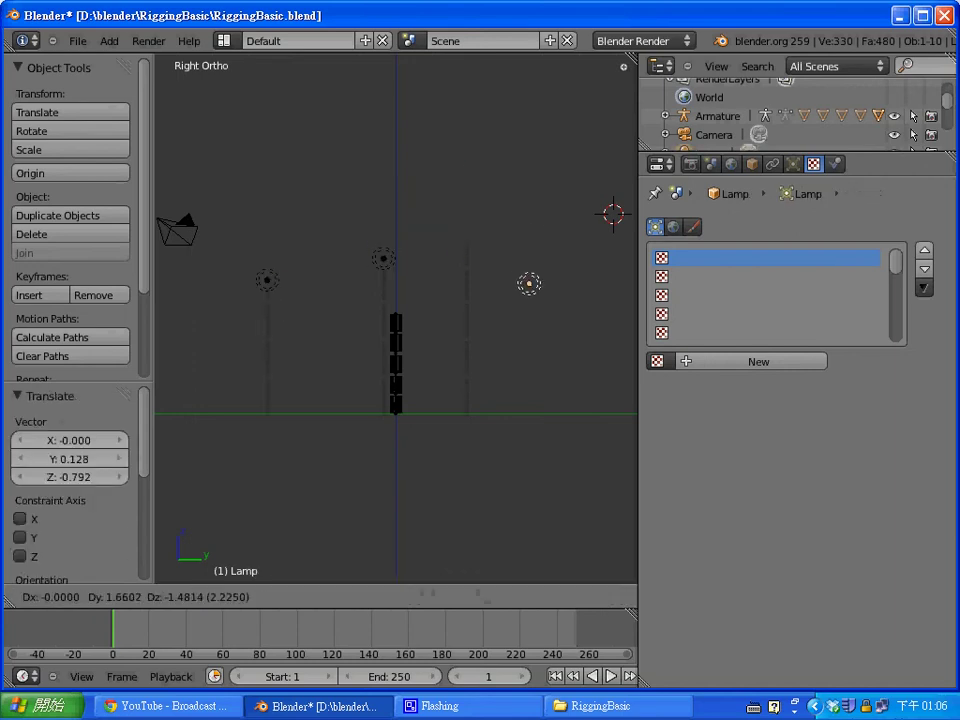
{"action": "left_click", "coordinate": [516, 281]}
{"action": "key", "text": "F12"}
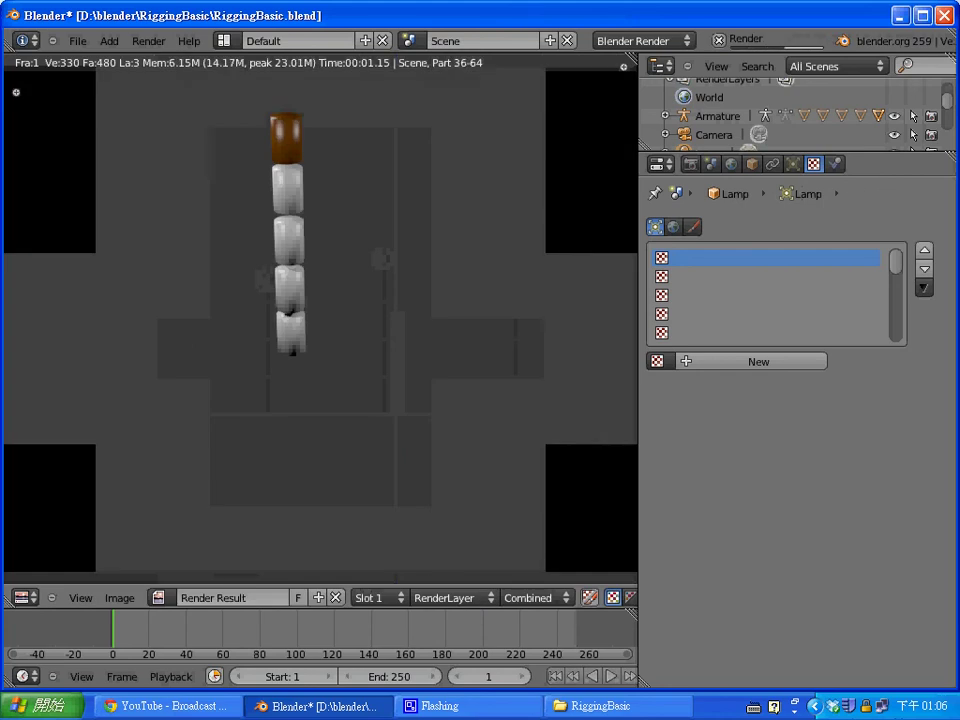
{"action": "key", "text": "Escape"}
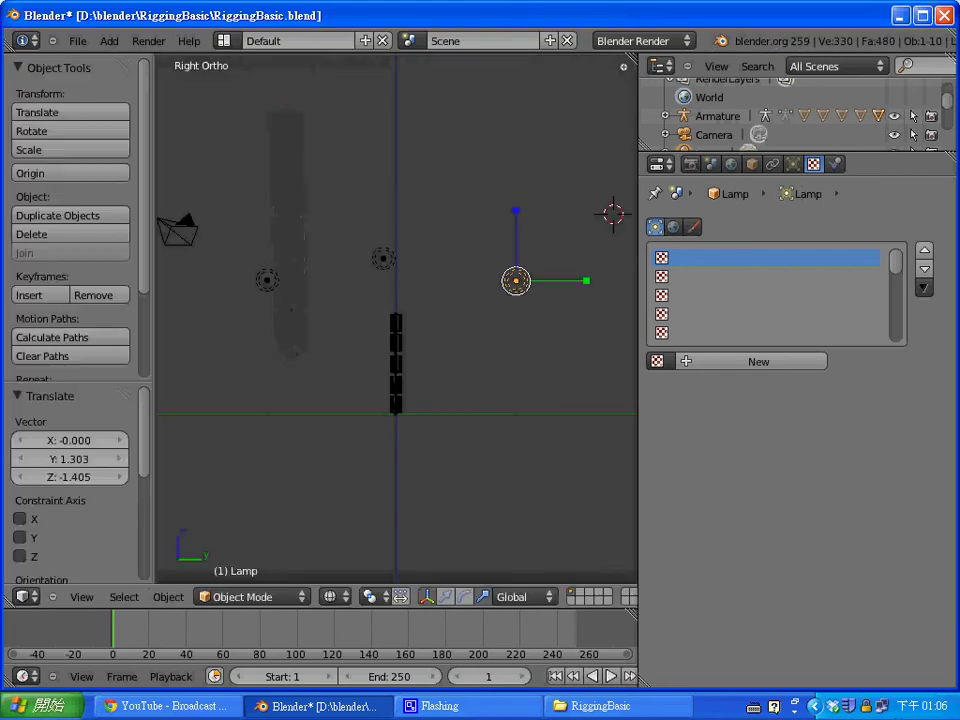
Lower the camera about 2.45 in Z with a shift of about -0.18 in Y.
{"action": "right_click", "coordinate": [178, 230]}
{"action": "key", "text": "g"}
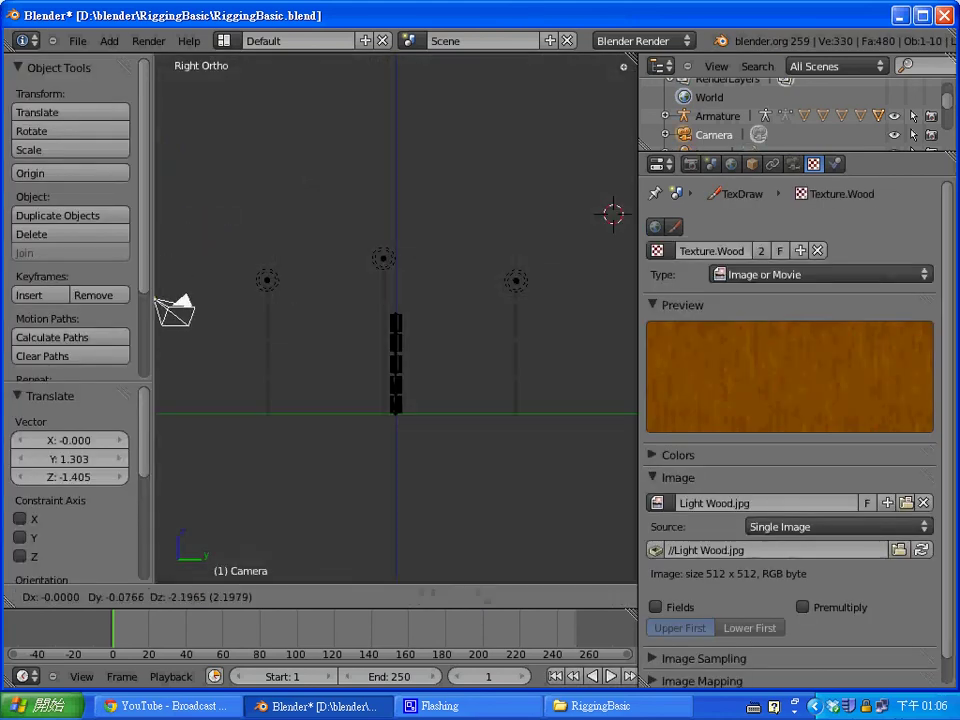
{"action": "left_click", "coordinate": [172, 320]}
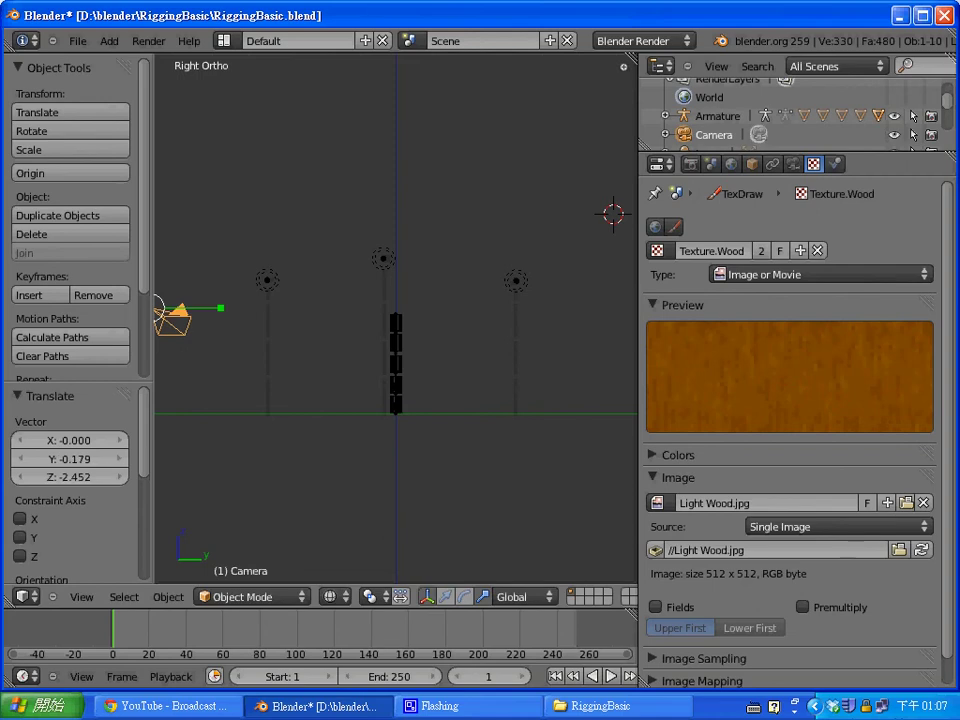
Make the camera track the armature with a Track To constraint and test-render the scene.
{"action": "right_click", "coordinate": [396, 364], "text": "shift"}
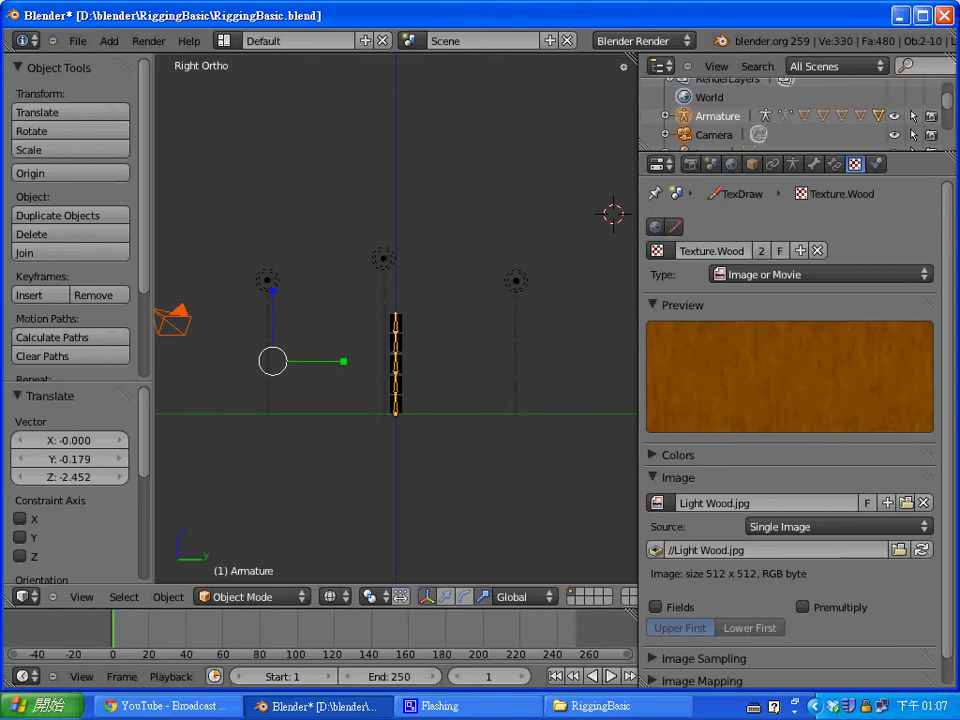
{"action": "key", "text": "ctrl+t"}
{"action": "left_click", "coordinate": [300, 300]}
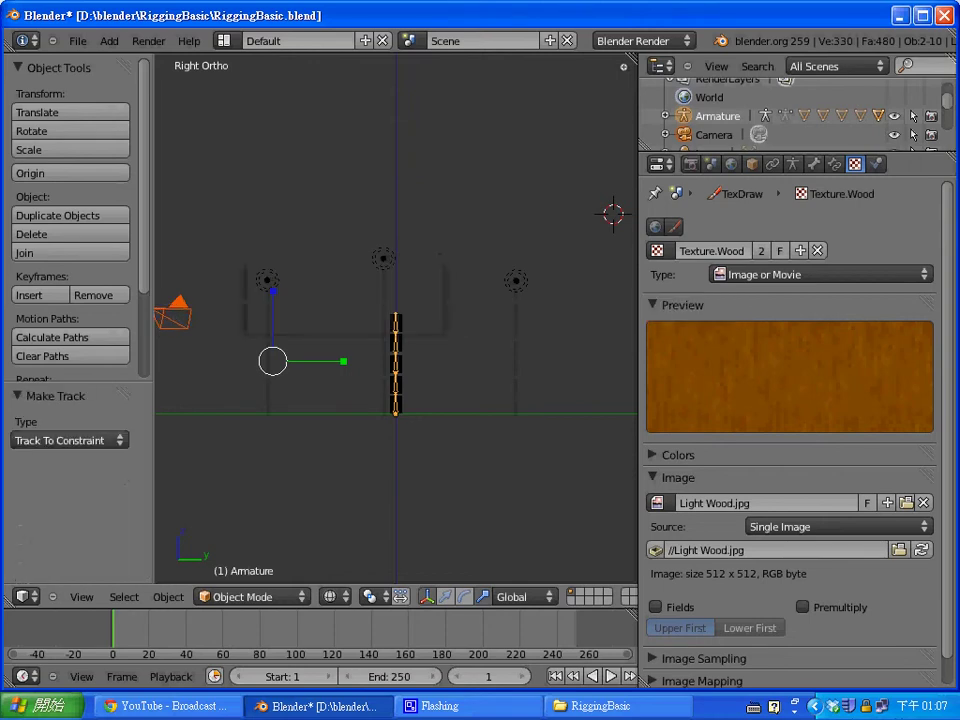
{"action": "key", "text": "F12"}
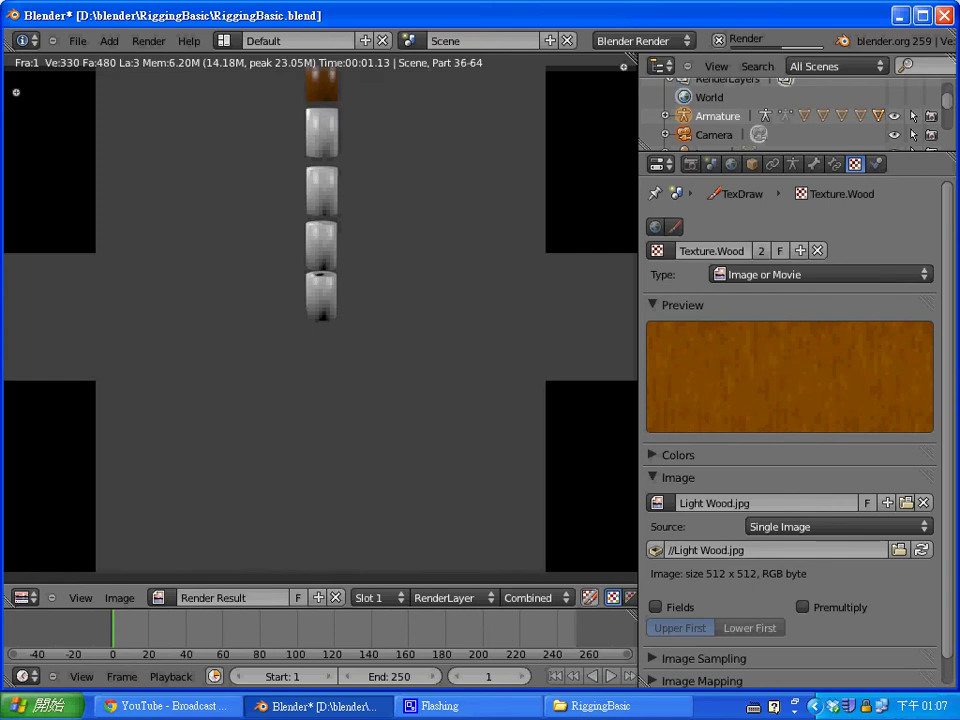
{"action": "key", "text": "Escape"}
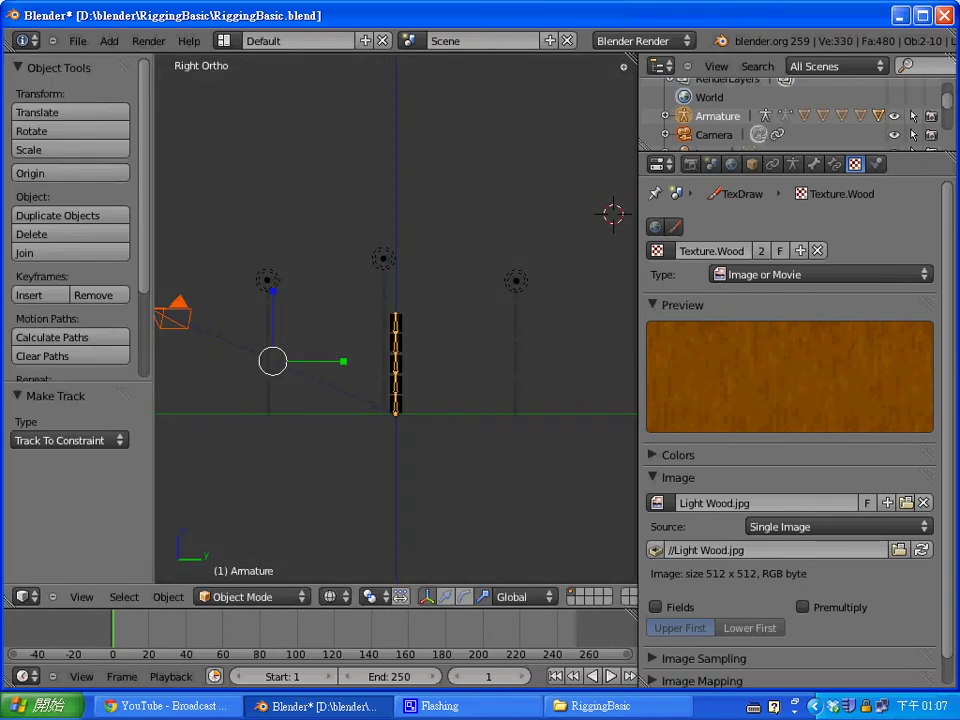
Clear the camera's track to the armature.
{"action": "right_click", "coordinate": [177, 315]}
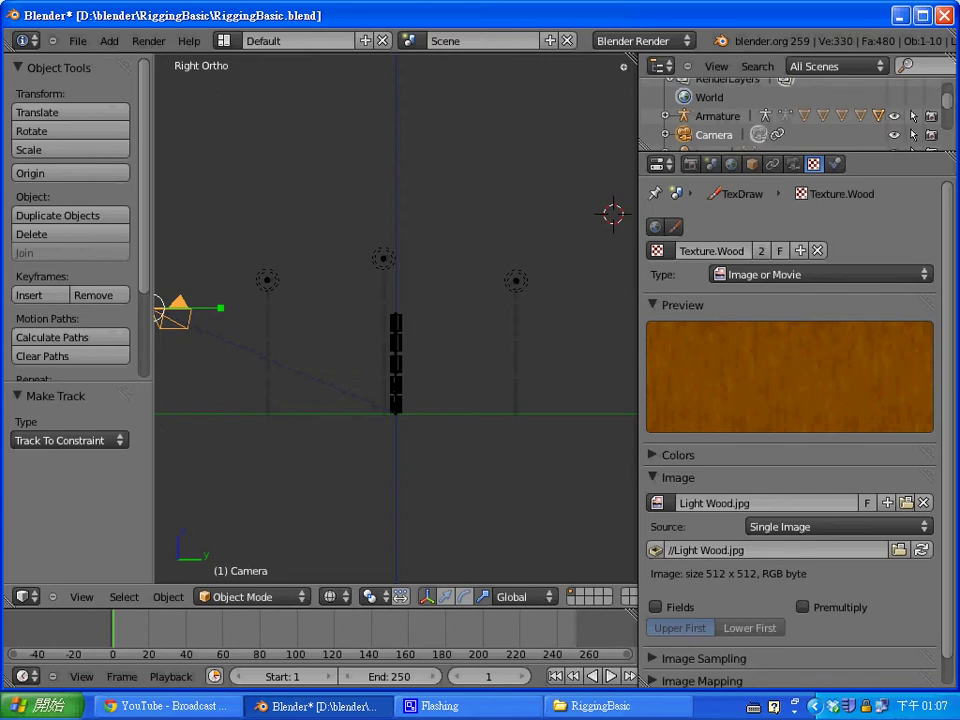
{"action": "key", "text": "alt+t"}
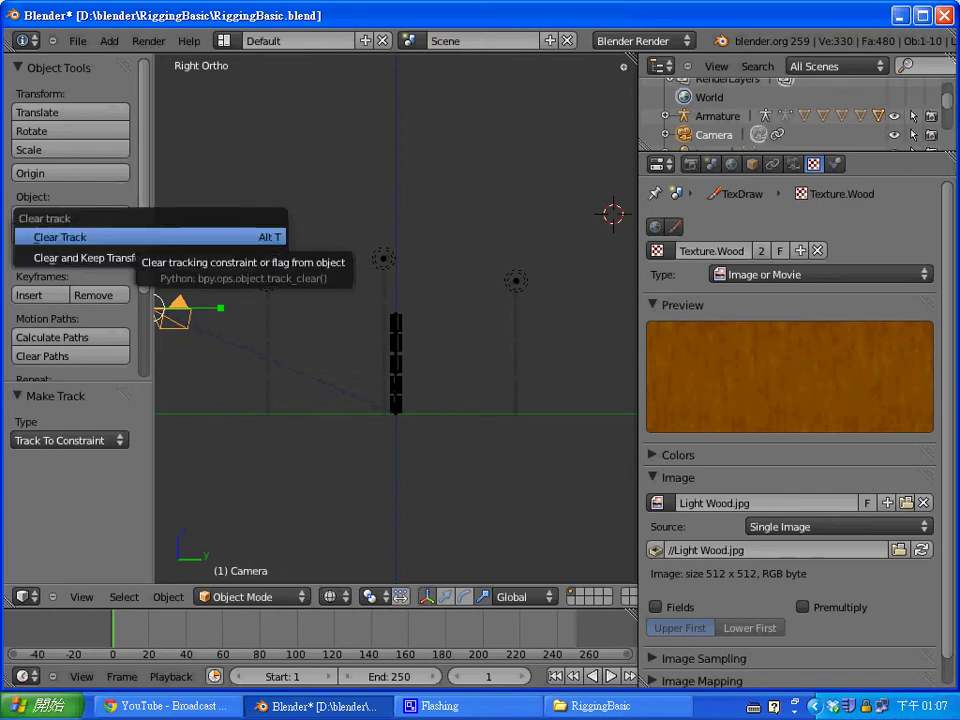
{"action": "left_click", "coordinate": [125, 236]}
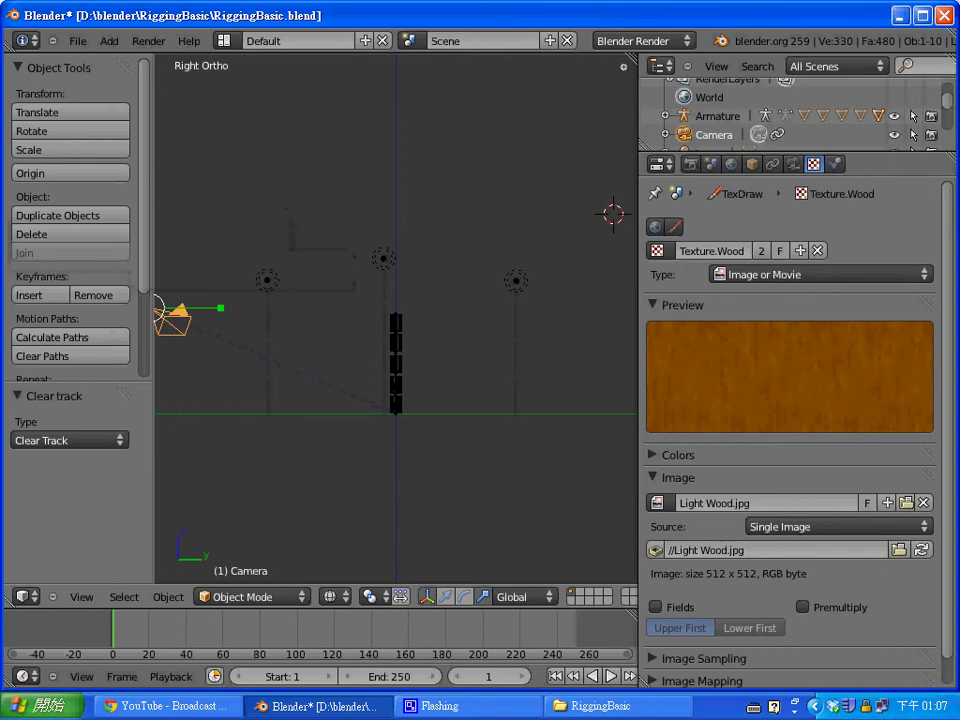
{"action": "right_click", "coordinate": [397, 384]}
{"action": "right_click", "coordinate": [397, 384]}
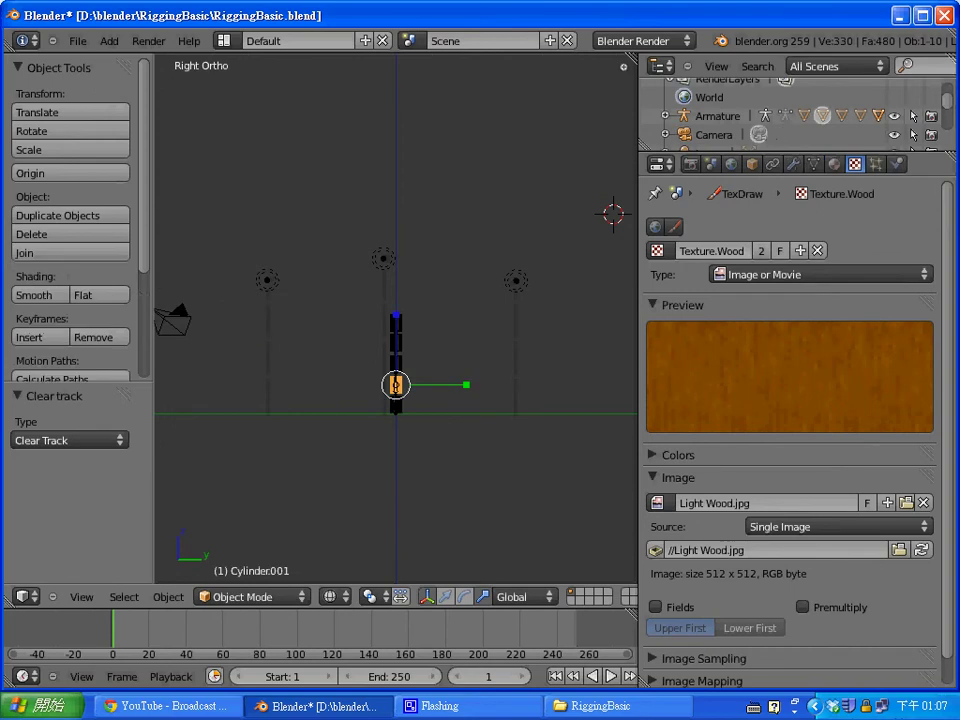
{"action": "right_click", "coordinate": [396, 380]}
{"action": "right_click", "coordinate": [396, 370]}
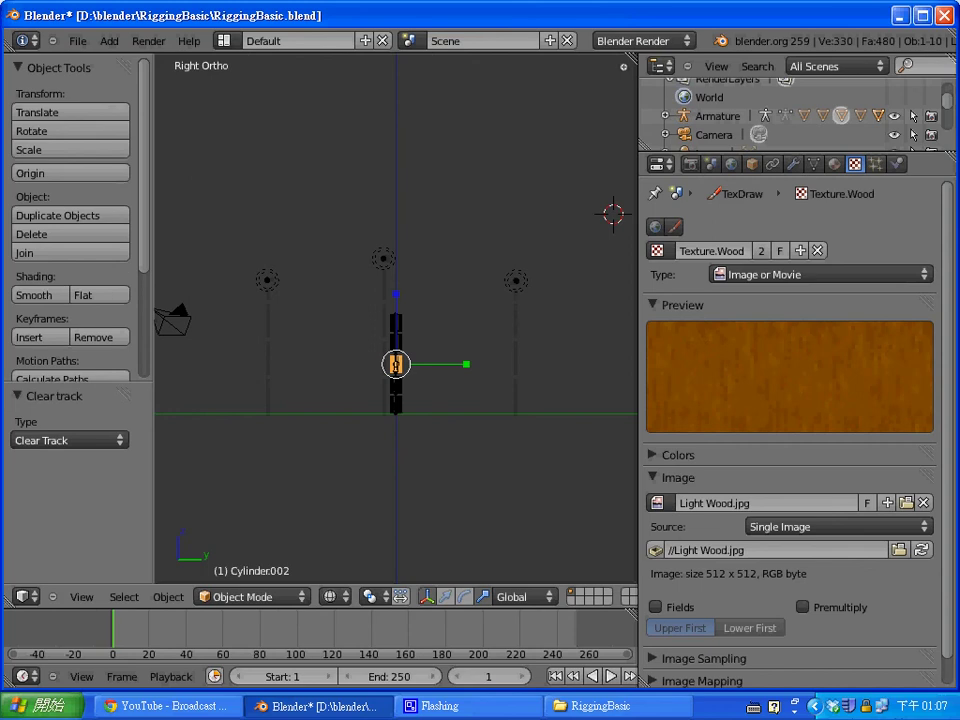
{"action": "right_click", "coordinate": [174, 321]}
{"action": "right_click", "coordinate": [396, 370], "text": "shift"}
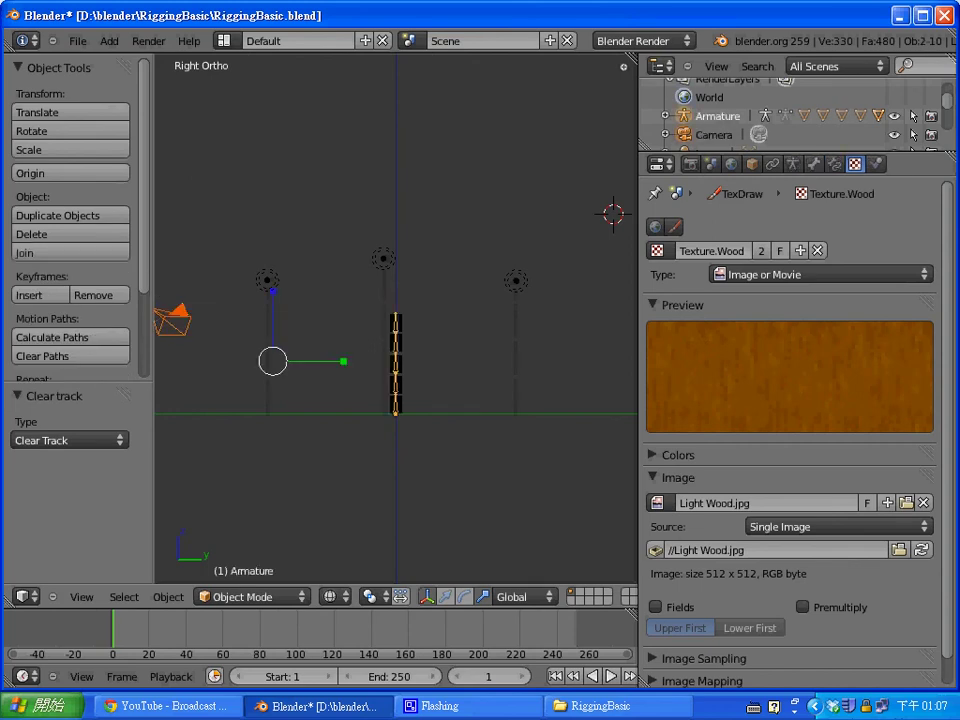
{"action": "right_click", "coordinate": [396, 364], "text": "shift"}
{"action": "right_click", "coordinate": [396, 344], "text": "shift"}
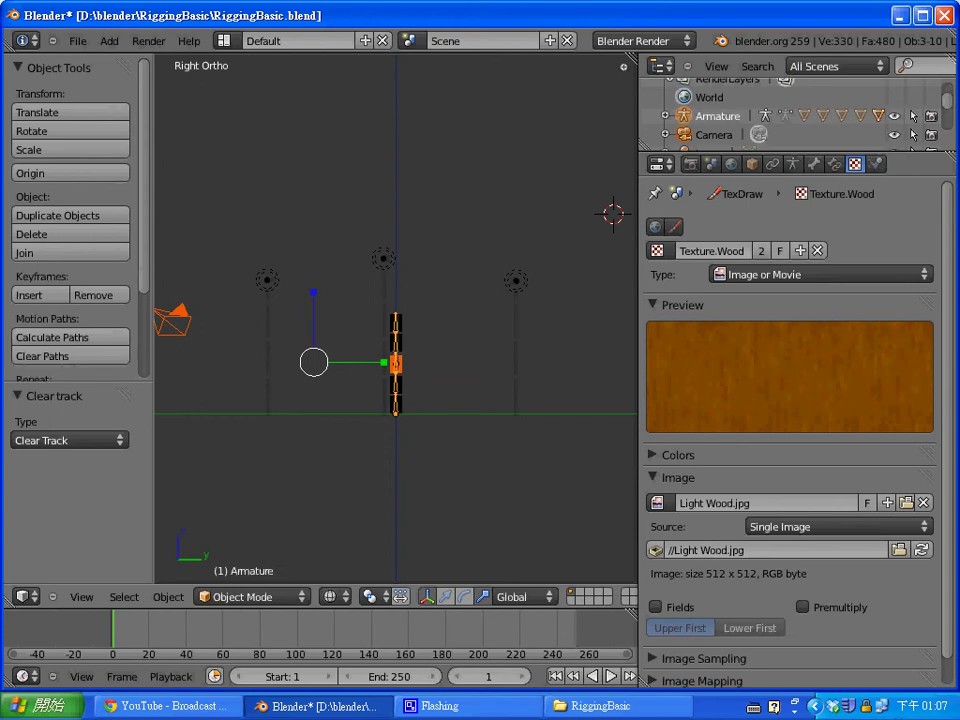
{"action": "right_click", "coordinate": [396, 344], "text": "shift"}
{"action": "right_click", "coordinate": [396, 344], "text": "shift"}
{"action": "right_click", "coordinate": [396, 344], "text": "shift"}
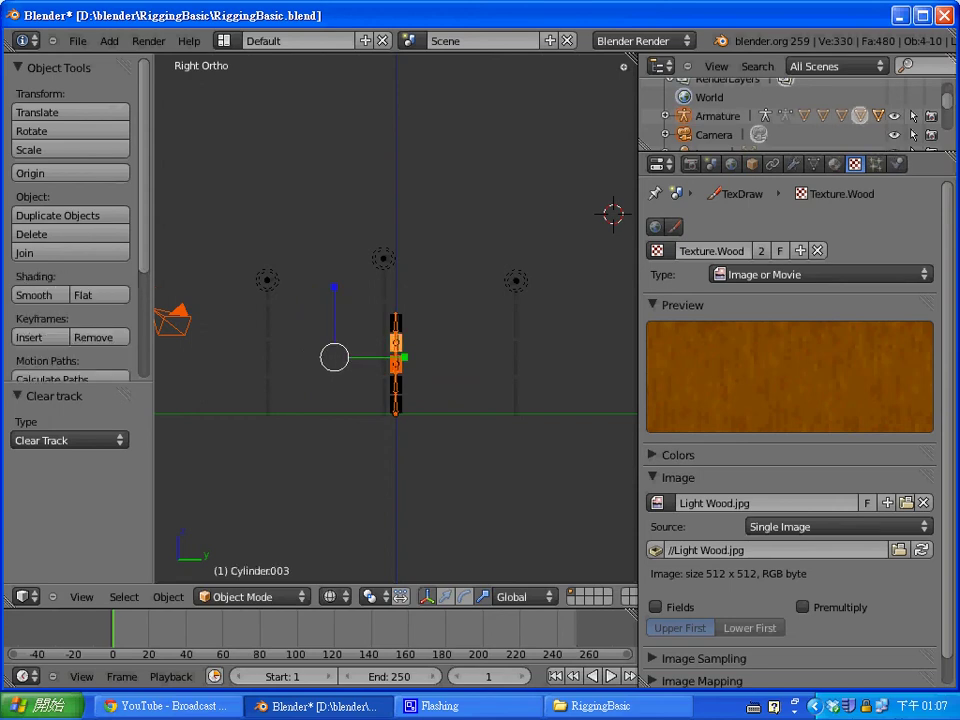
{"action": "key", "text": "a"}
{"action": "left_click", "coordinate": [425, 371]}
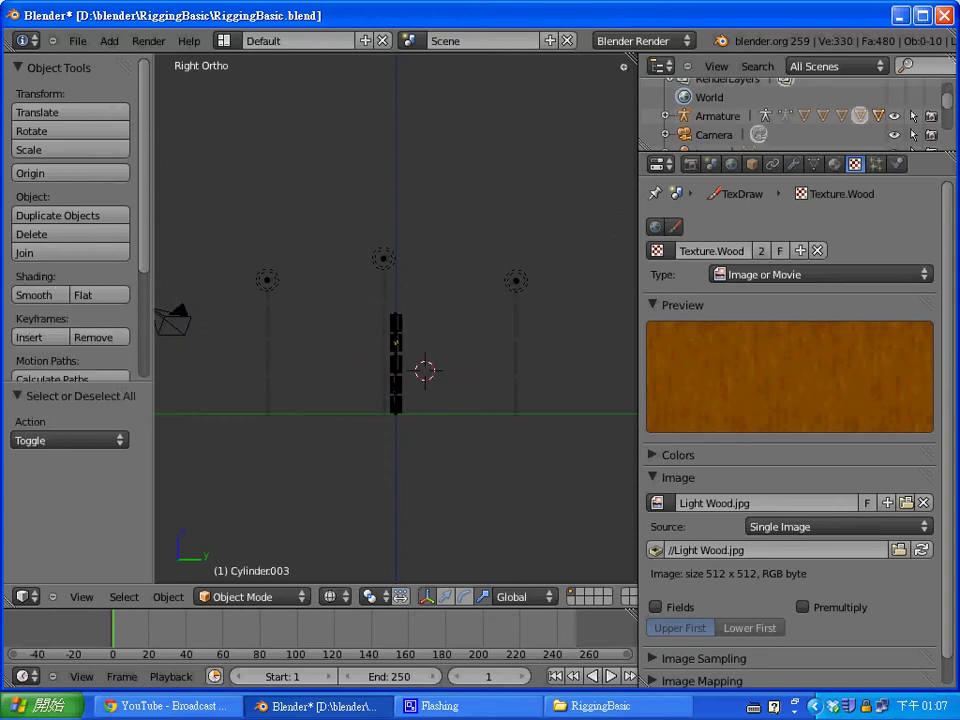
Make the camera track the middle cylinder, Cylinder.002, with a Track To constraint and test-render the scene.
{"action": "right_click", "coordinate": [174, 320]}
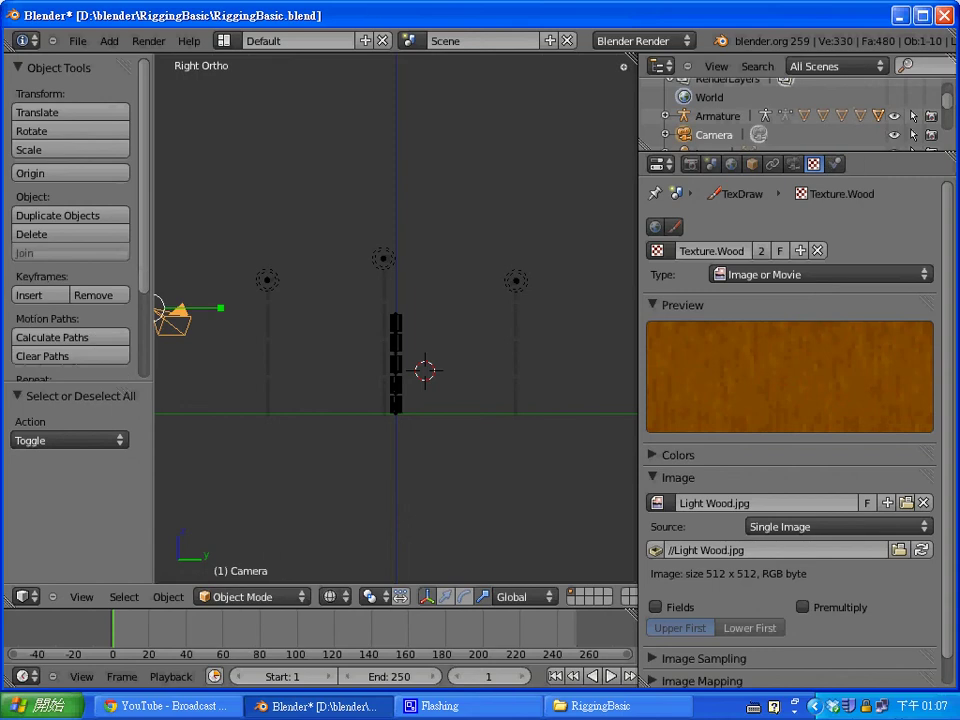
{"action": "right_click", "coordinate": [396, 364], "text": "shift"}
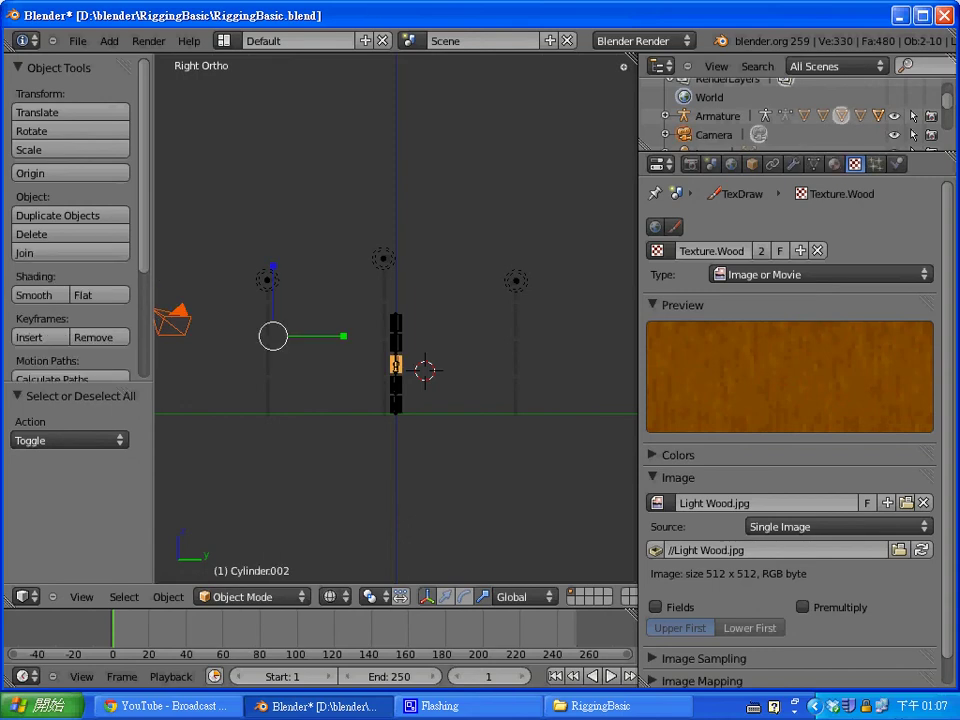
{"action": "key", "text": "ctrl+t"}
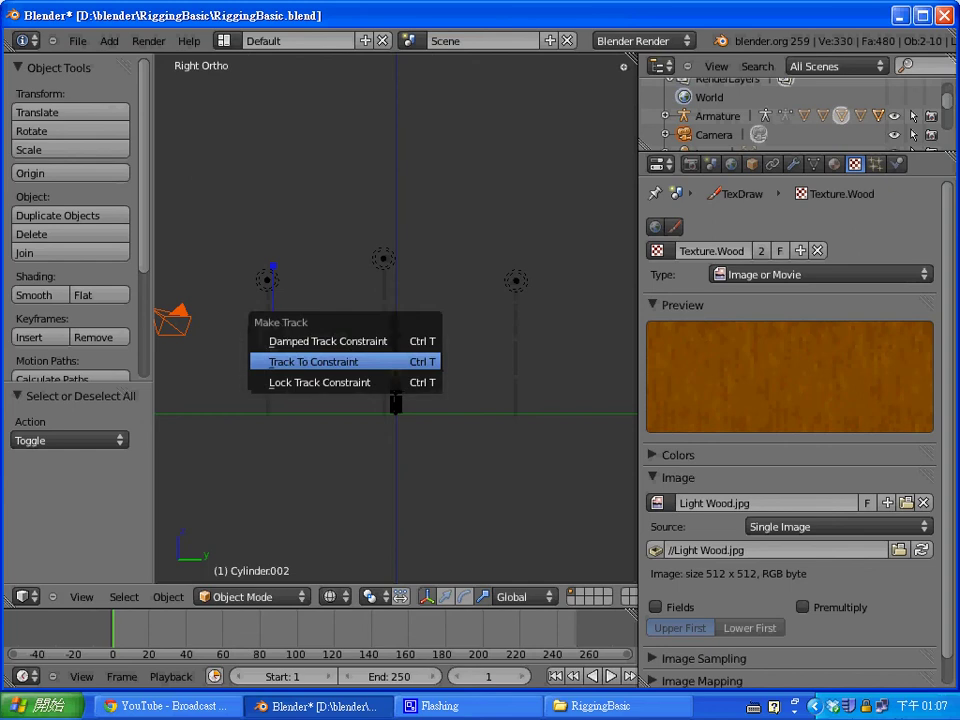
{"action": "left_click", "coordinate": [330, 360]}
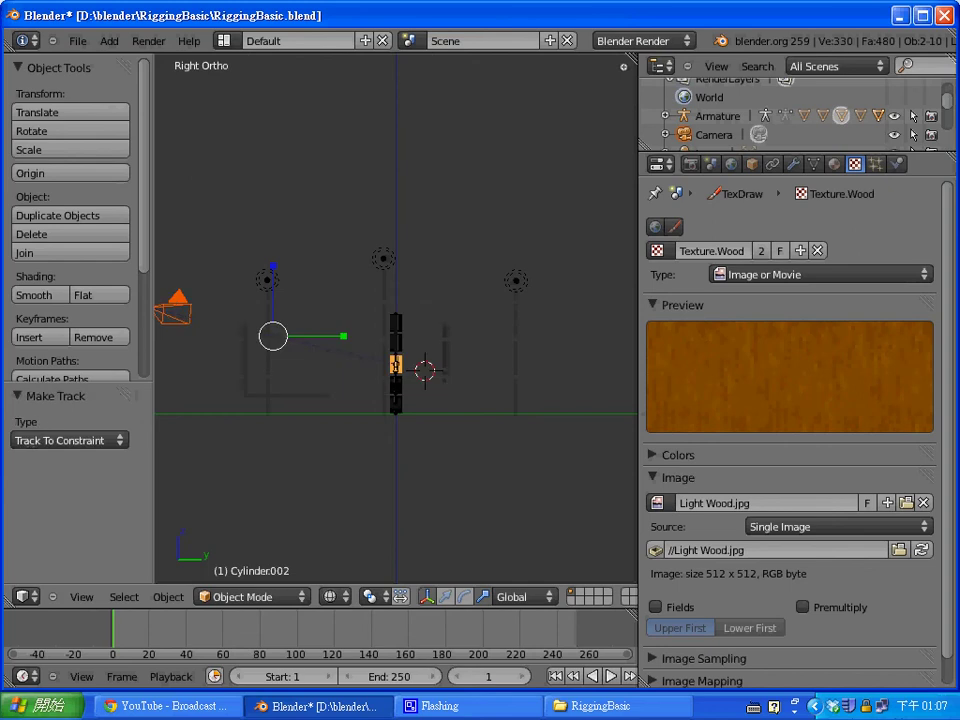
{"action": "key", "text": "F12"}
{"action": "key", "text": "Escape"}
Assign the existing Material.Wood to the cylinders Cylinder.003 and Cylinder.002.
{"action": "right_click", "coordinate": [396, 343]}
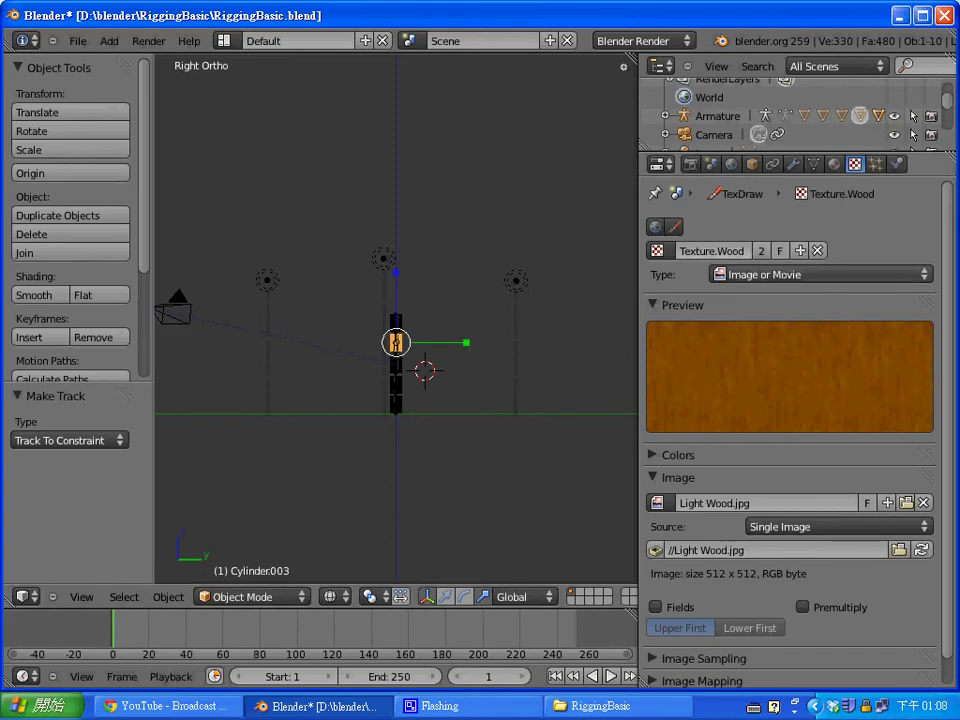
{"action": "left_click", "coordinate": [835, 164]}
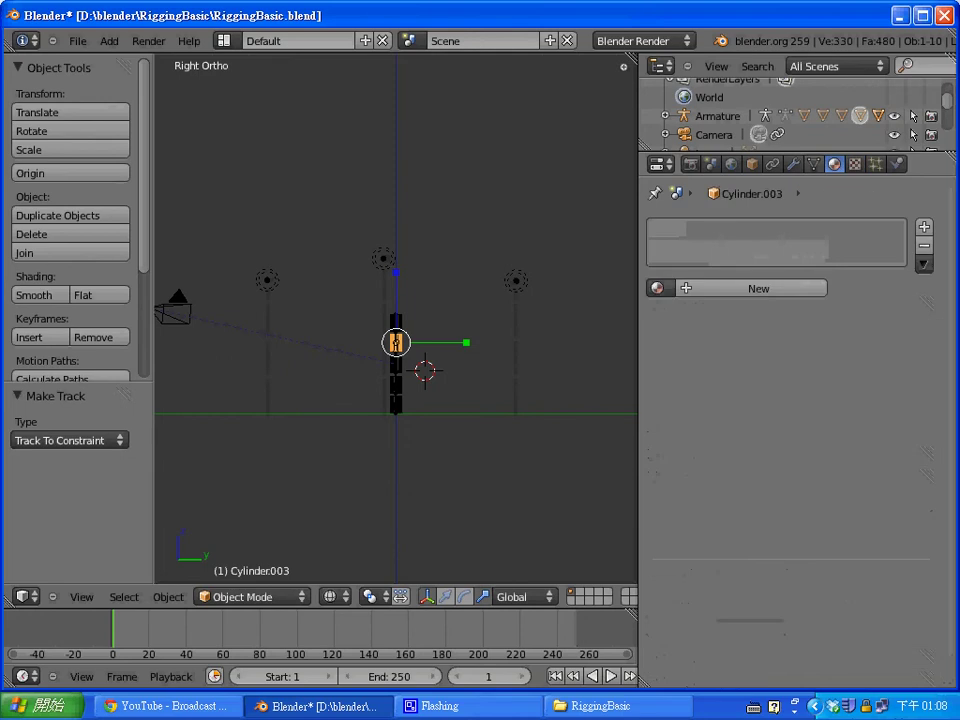
{"action": "left_click", "coordinate": [657, 288]}
{"action": "left_click", "coordinate": [718, 334]}
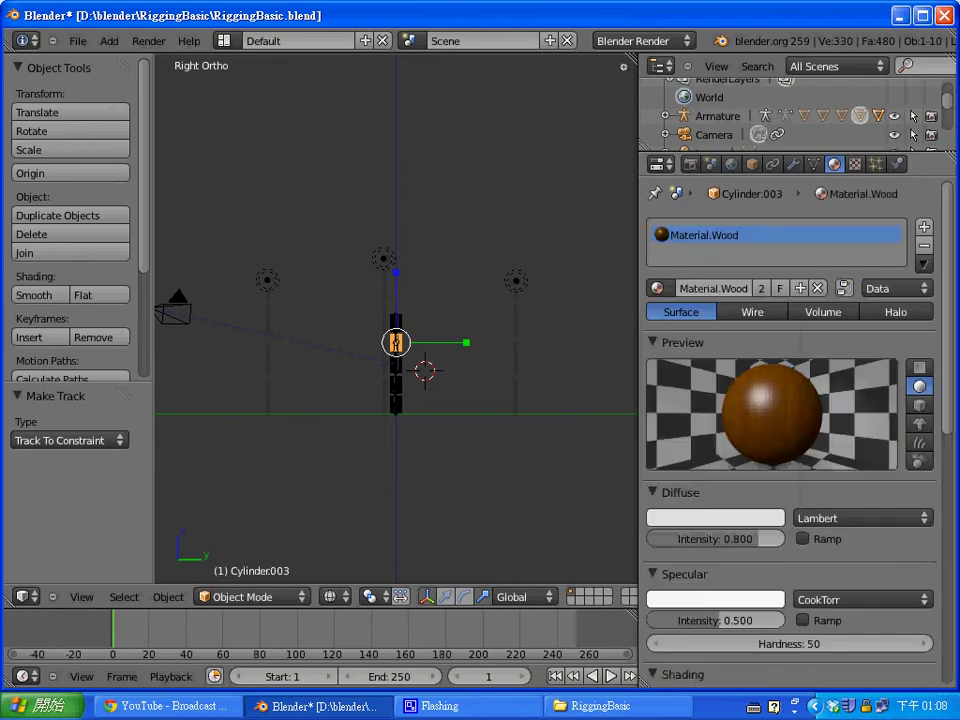
{"action": "right_click", "coordinate": [396, 366]}
{"action": "left_click", "coordinate": [657, 288]}
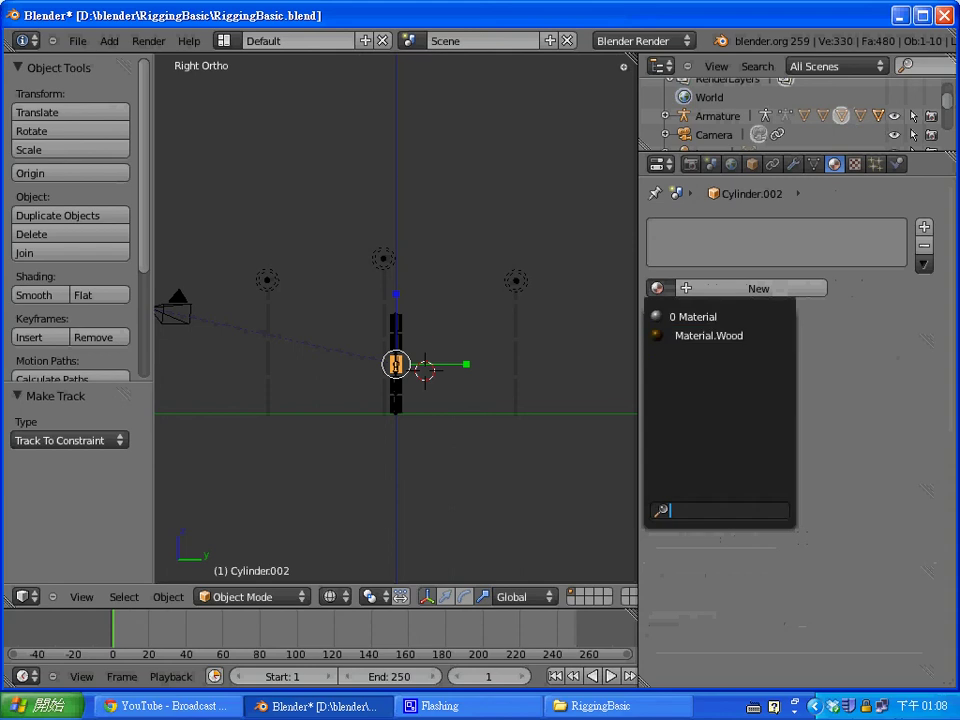
{"action": "left_click", "coordinate": [707, 334]}
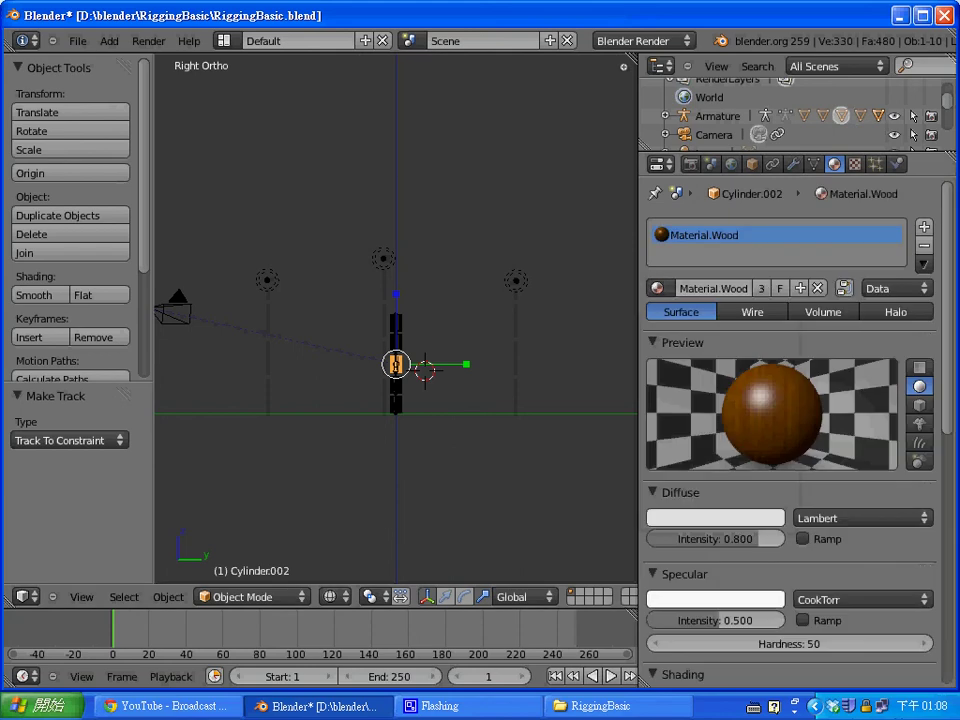
Assign the existing Material.Wood to the two lowest cylinders, Cylinder.001 and Cylinder.
{"action": "right_click", "coordinate": [396, 392]}
{"action": "left_click", "coordinate": [657, 288]}
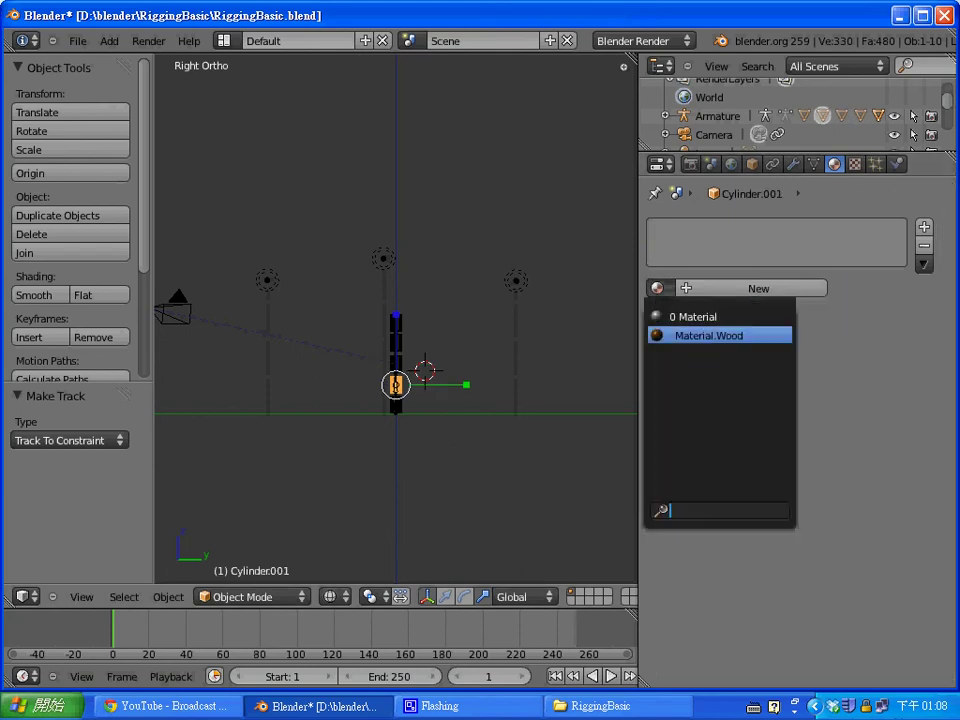
{"action": "left_click", "coordinate": [707, 335]}
{"action": "right_click", "coordinate": [396, 404]}
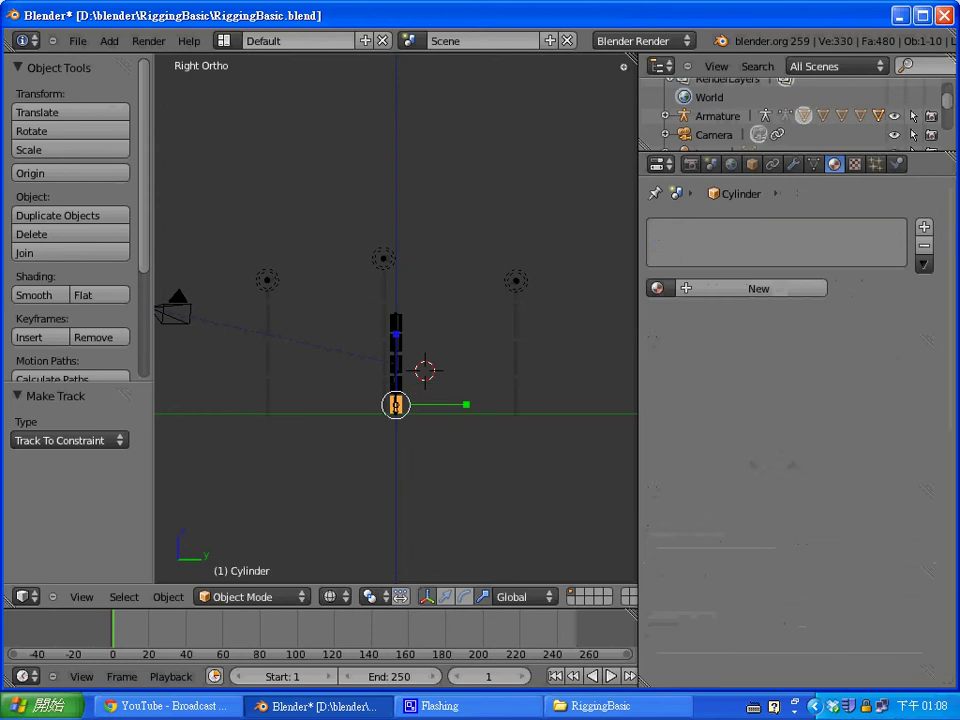
{"action": "left_click", "coordinate": [657, 288]}
{"action": "left_click", "coordinate": [707, 334]}
Test-render the scene to check the wood material on all five cylinders, and close the render.
{"action": "left_click", "coordinate": [532, 321]}
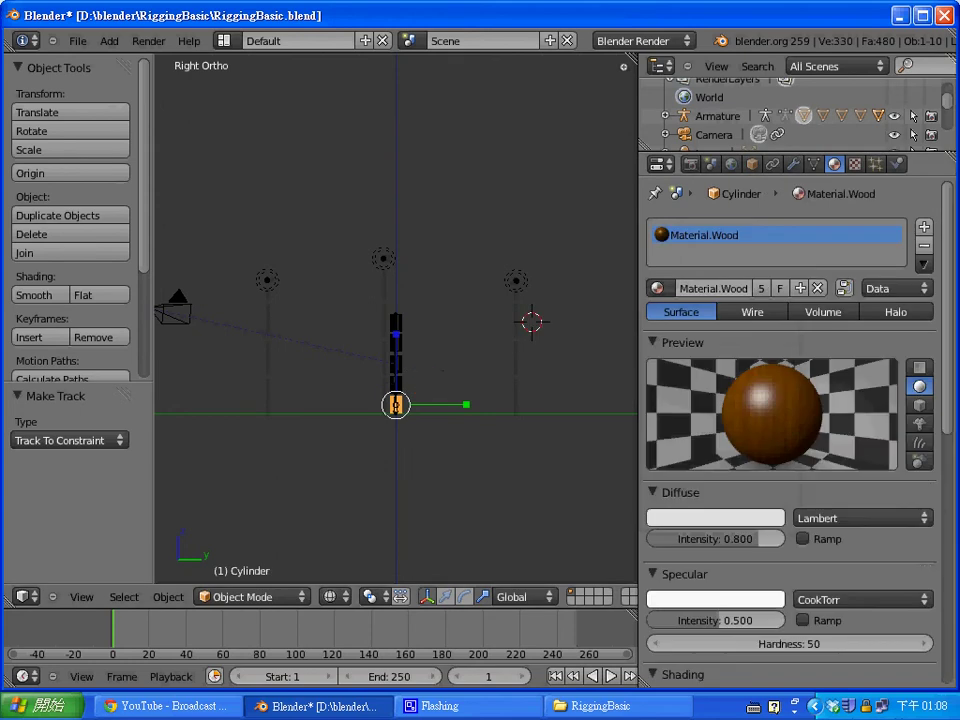
{"action": "key", "text": "F12"}
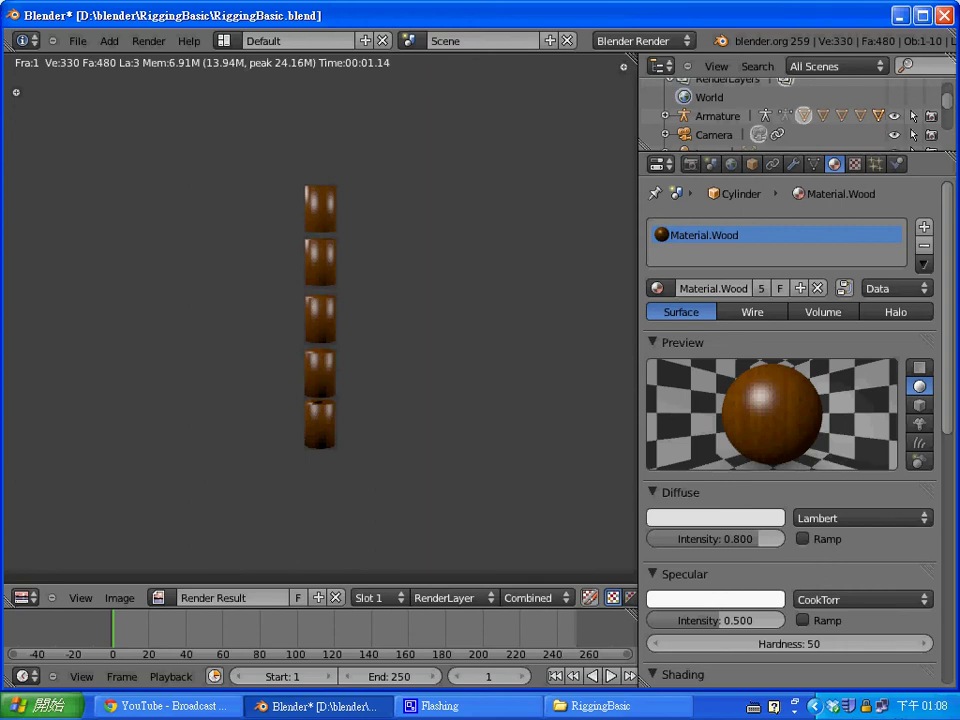
{"action": "key", "text": "Escape"}
{"action": "left_click", "coordinate": [536, 403]}
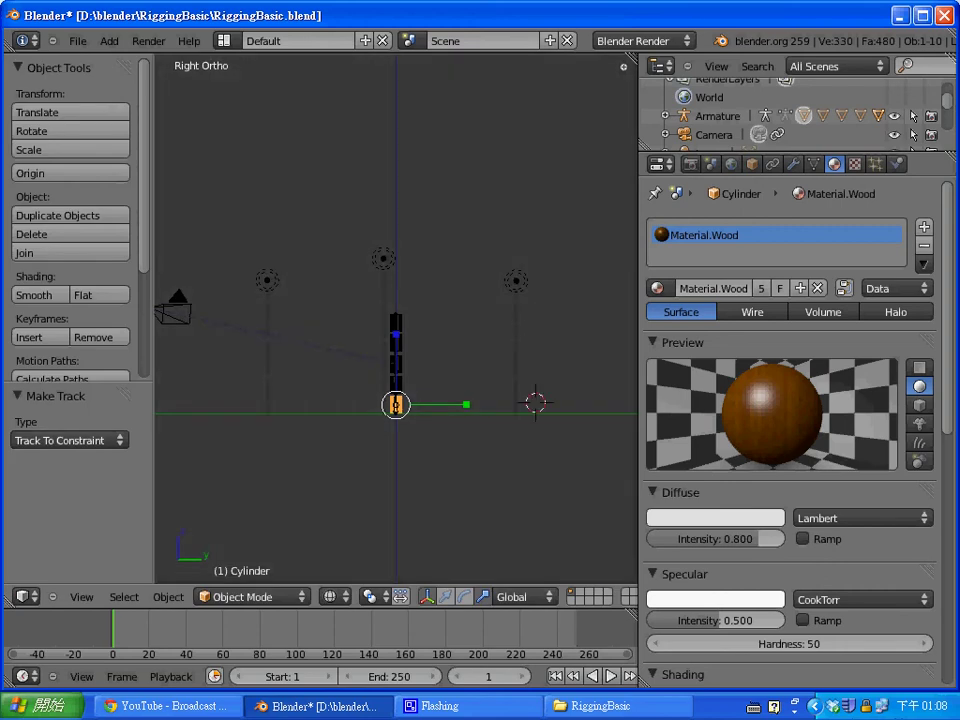
Lower the lamp nearest the camera, Lamp.001, about 0.41 in Z with a Y shift of about -0.03, and test-render the scene.
{"action": "right_click", "coordinate": [267, 280]}
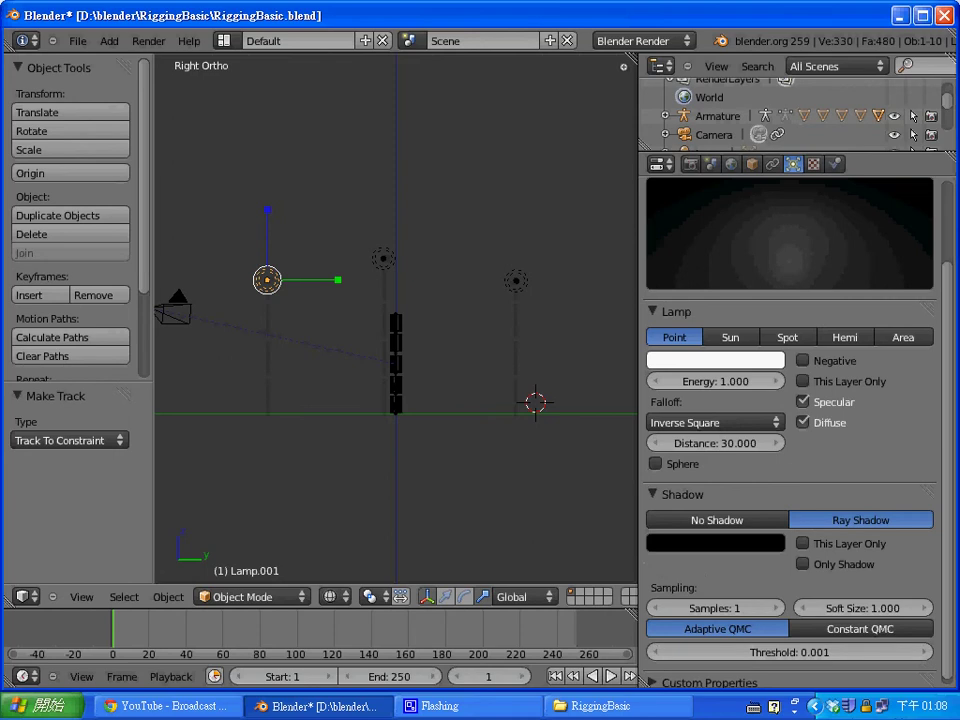
{"action": "key", "text": "g"}
{"action": "key", "text": "Return"}
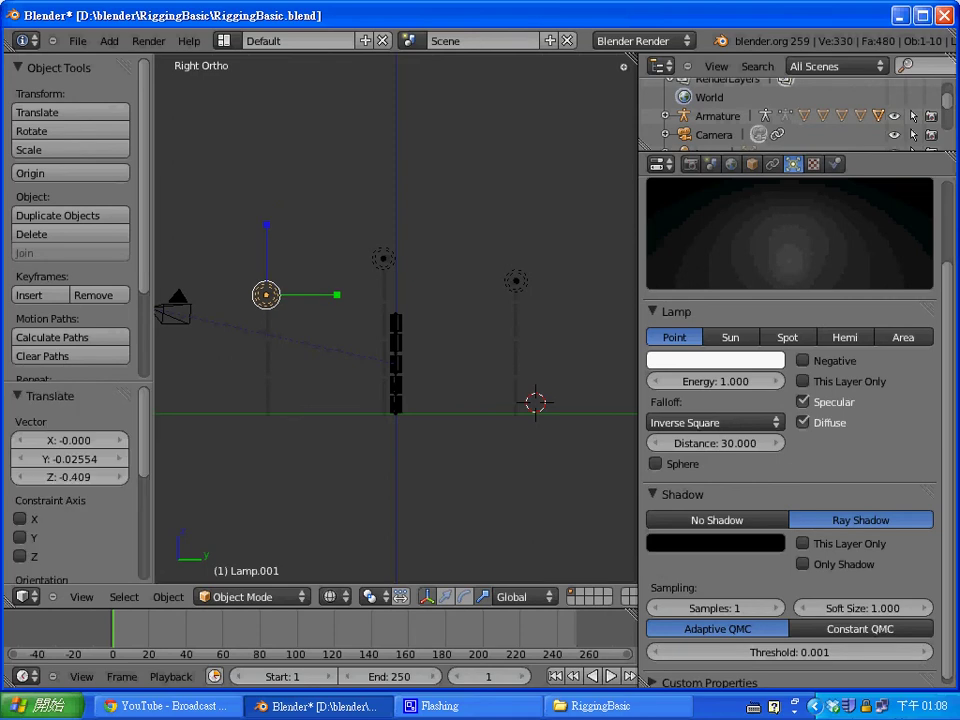
{"action": "key", "text": "F12"}
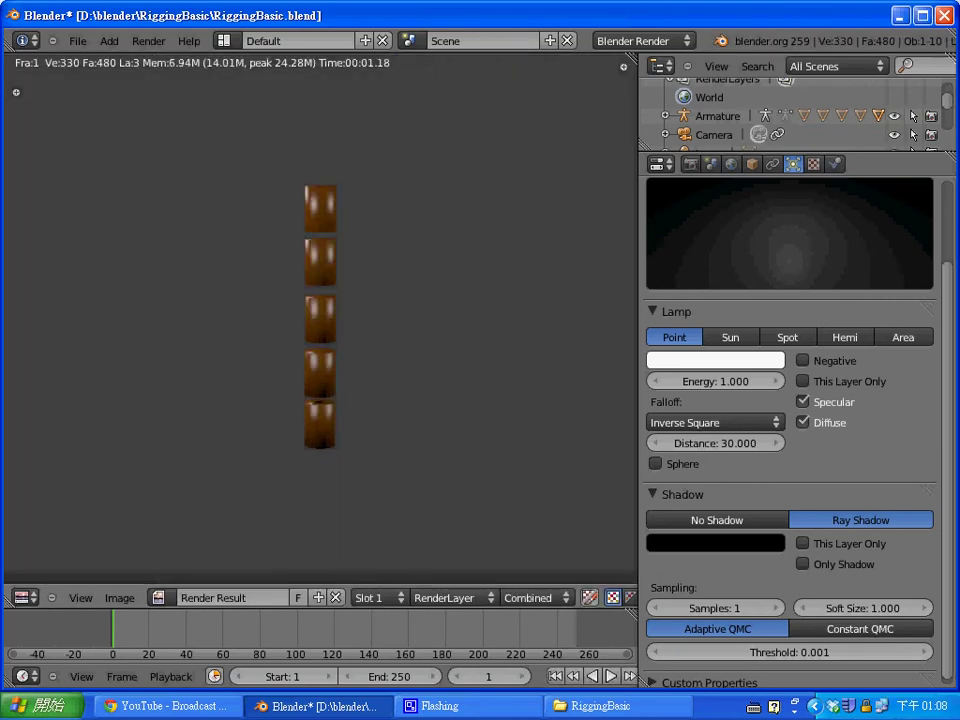
{"action": "key", "text": "Escape"}
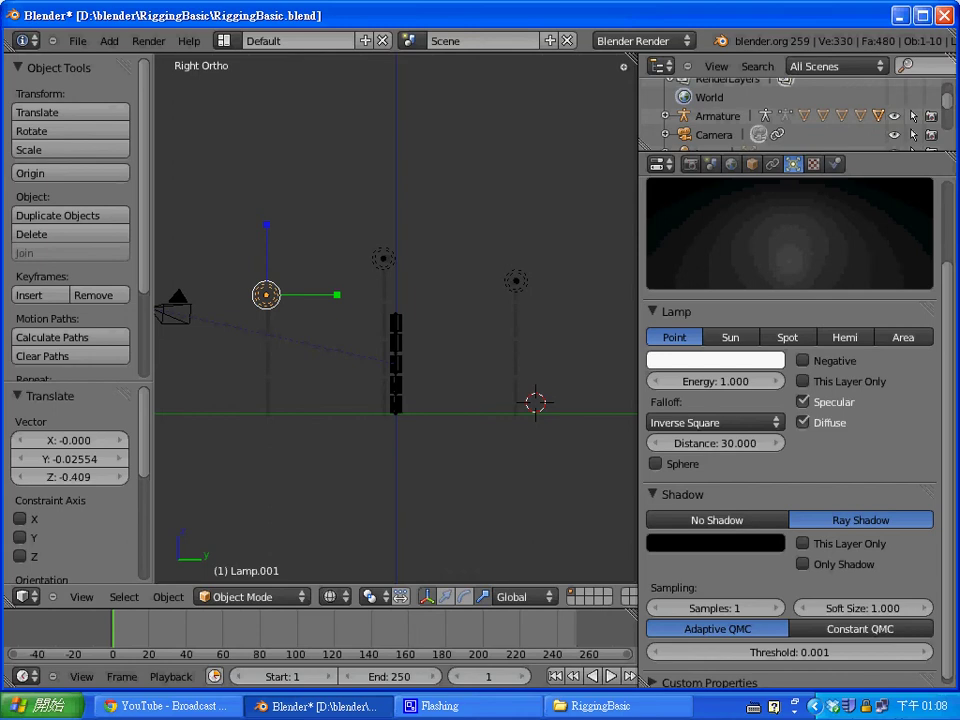
Select the second cylinder from the top, Cylinder.003, and switch to the Animation screen layout.
{"action": "right_click", "coordinate": [397, 344]}
{"action": "left_click", "coordinate": [414, 410]}
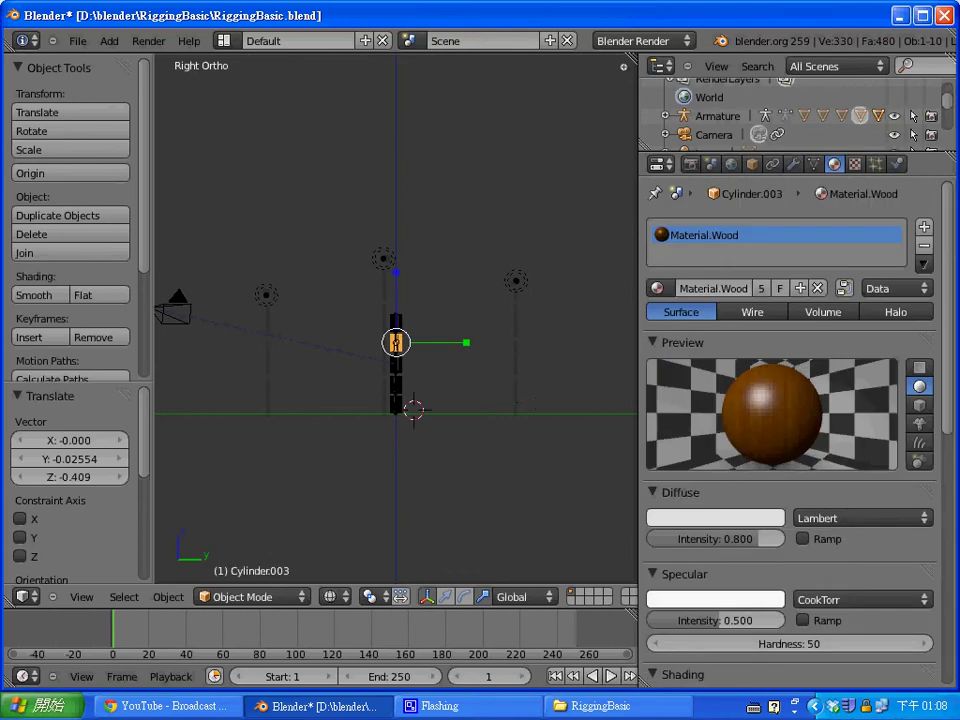
{"action": "left_click", "coordinate": [420, 431]}
{"action": "left_click", "coordinate": [224, 40]}
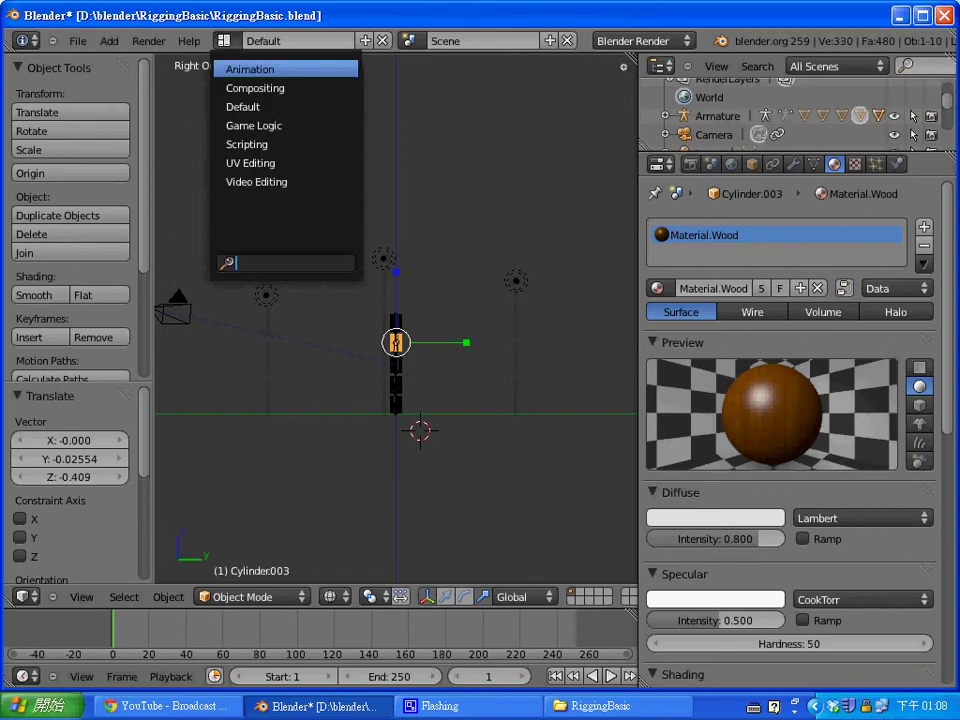
{"action": "left_click", "coordinate": [250, 69]}
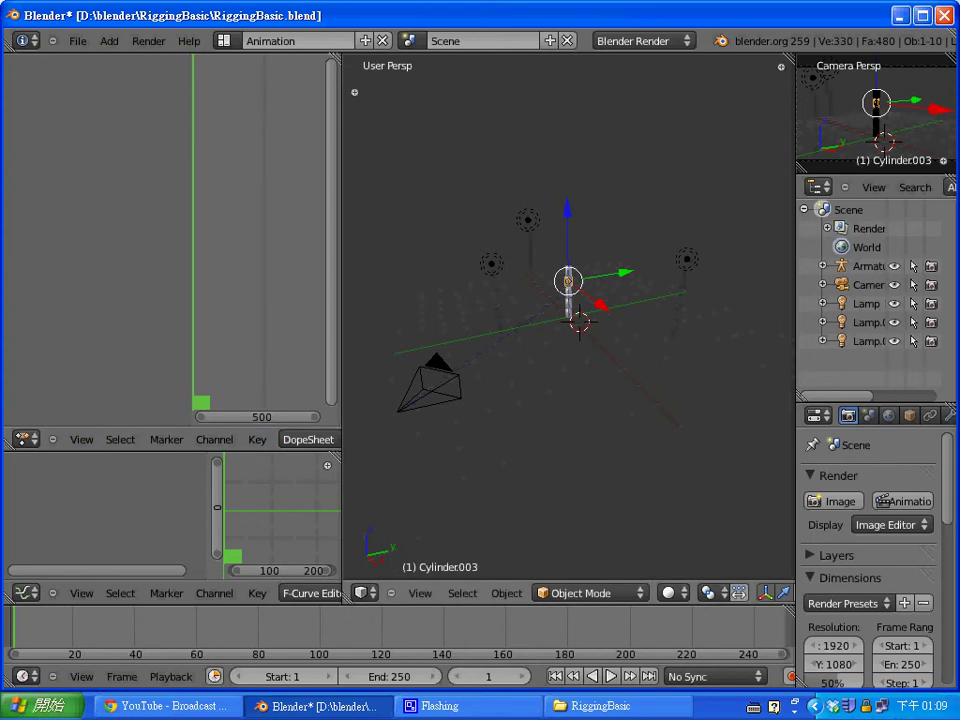
{"action": "key", "text": "F11"}
{"action": "key", "text": "F11"}
{"action": "scroll", "coordinate": [568, 317], "scroll_direction": "up", "scroll_amount": 7}
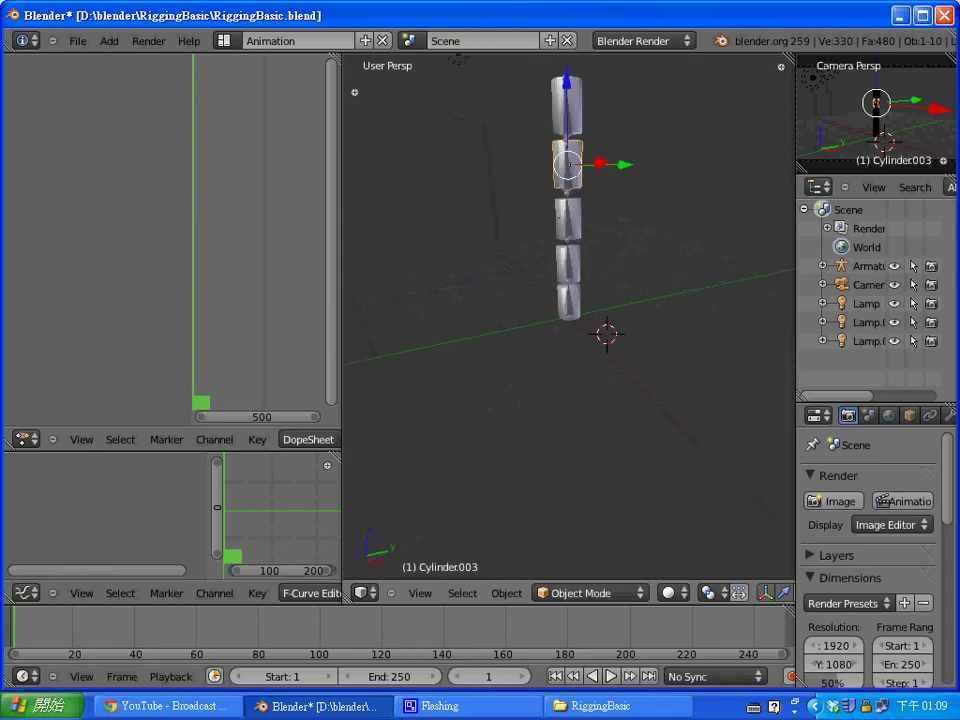
{"action": "middle_click_drag", "start_coordinate": [568, 317], "coordinate": [568, 376]}
{"action": "scroll", "coordinate": [568, 376], "scroll_direction": "down", "scroll_amount": 2}
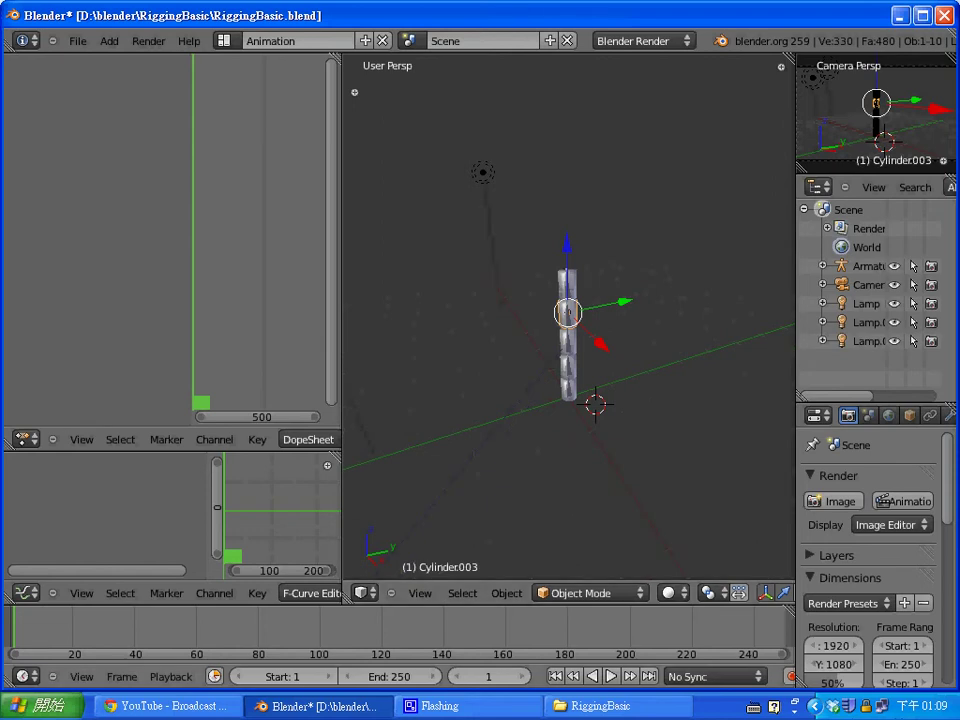
{"action": "middle_click_drag", "start_coordinate": [640, 677], "coordinate": [558, 677]}
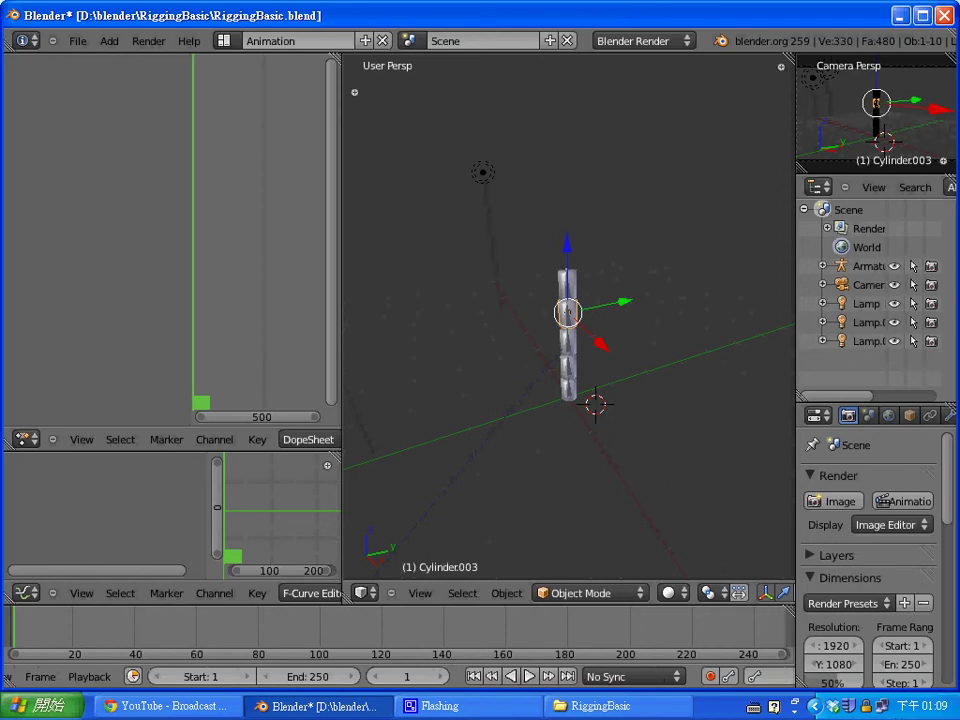
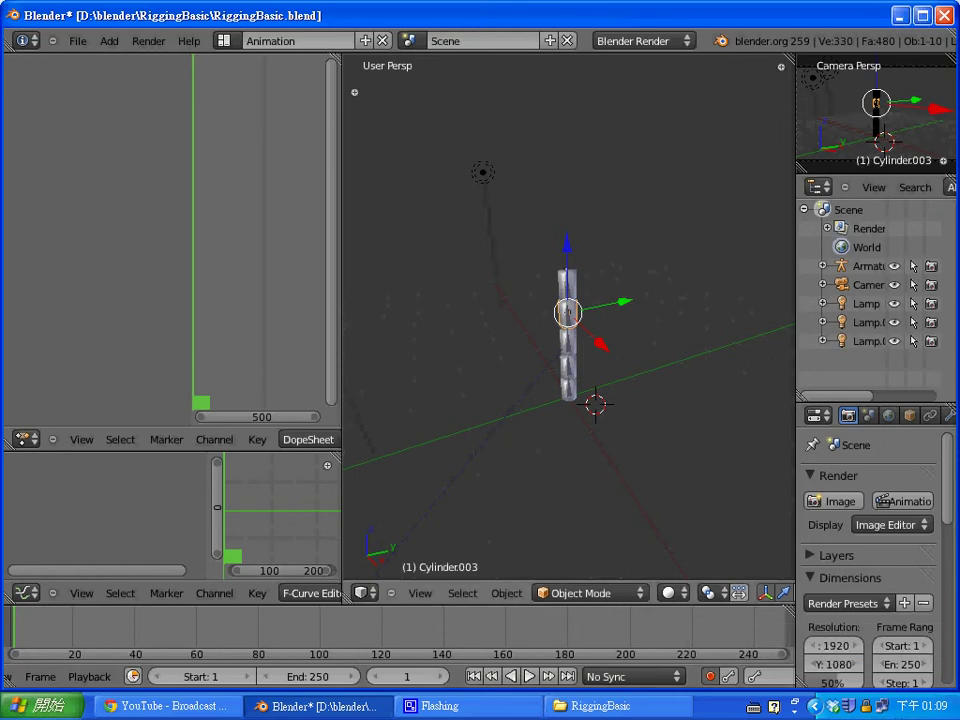
{"action": "right_click", "coordinate": [567, 284]}
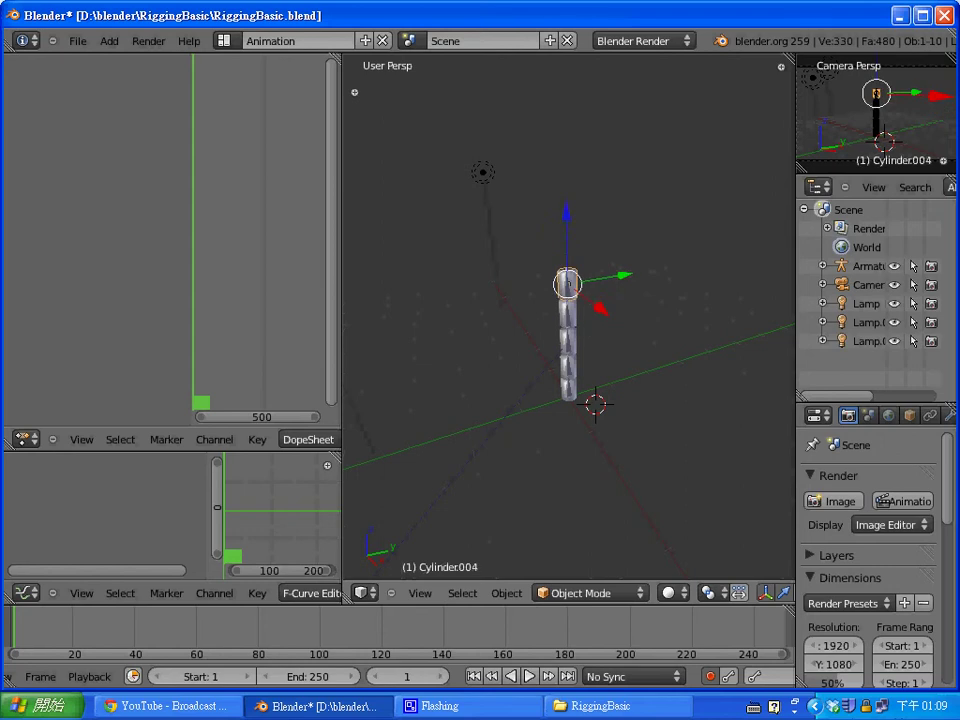
{"action": "left_click", "coordinate": [585, 593]}
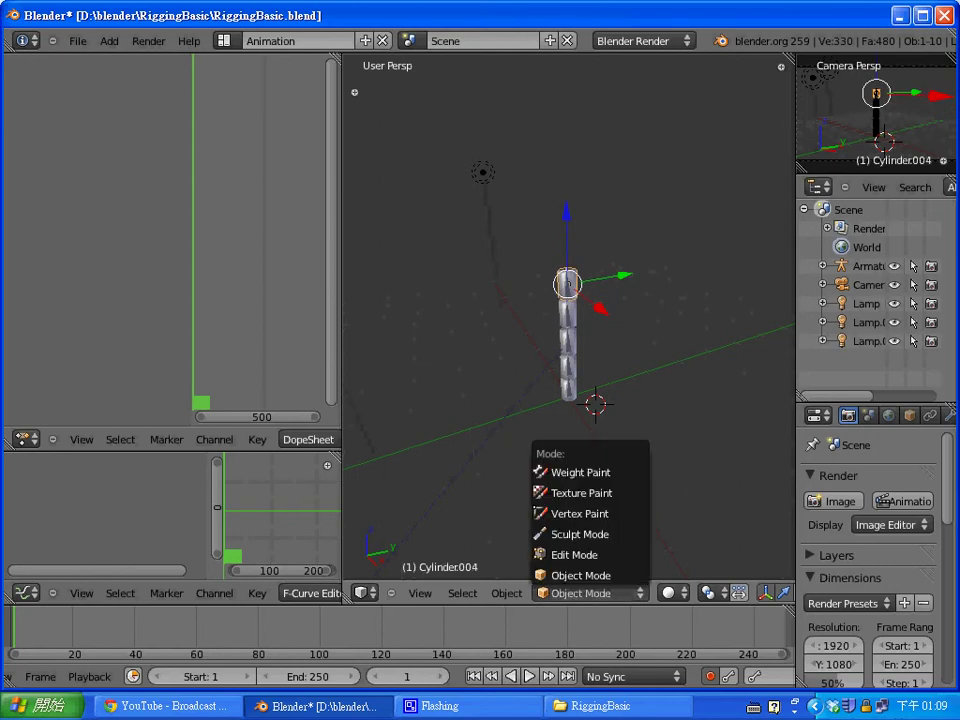
{"action": "left_click", "coordinate": [585, 555]}
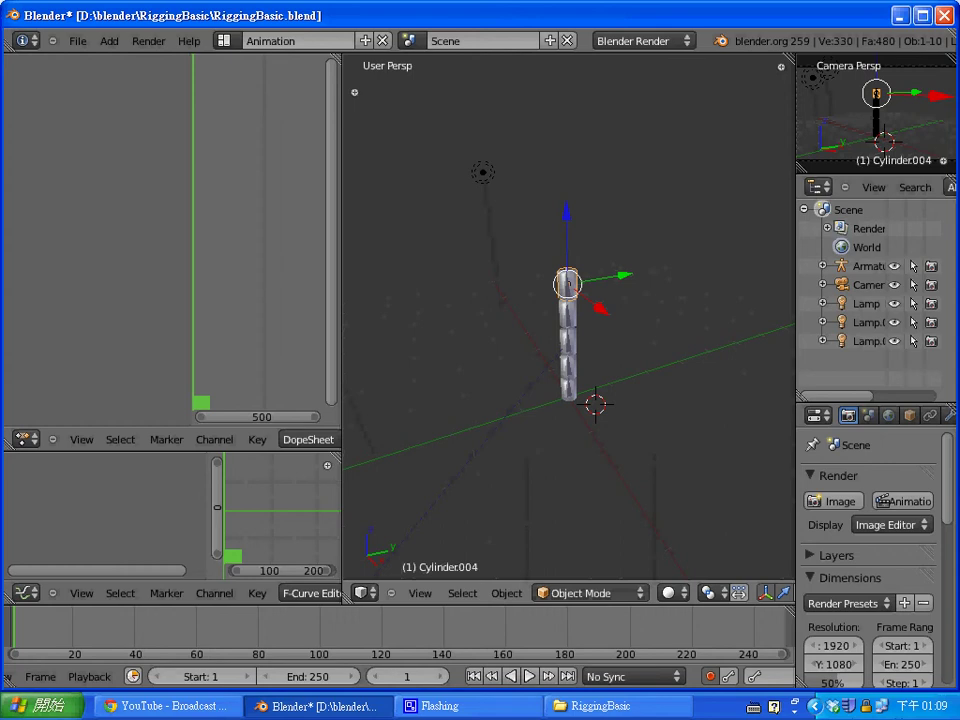
{"action": "right_click", "coordinate": [568, 367]}
{"action": "right_click", "coordinate": [568, 388]}
{"action": "right_click", "coordinate": [568, 367]}
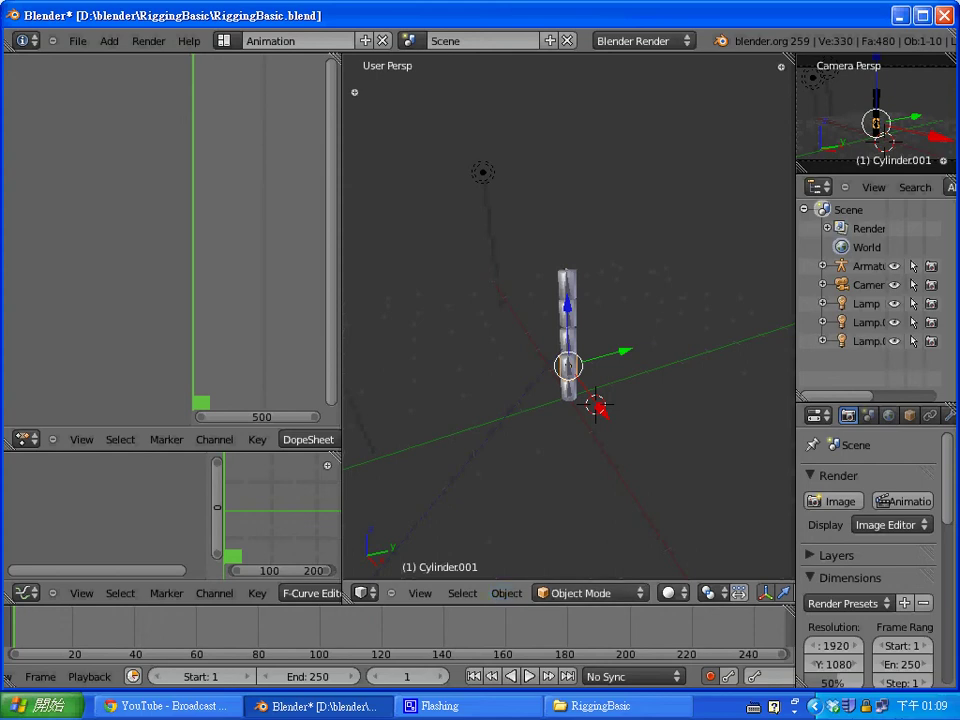
Set the viewport shading to Wireframe, select the armature inside the cylinders and put it in Pose Mode.
{"action": "left_click", "coordinate": [668, 593]}
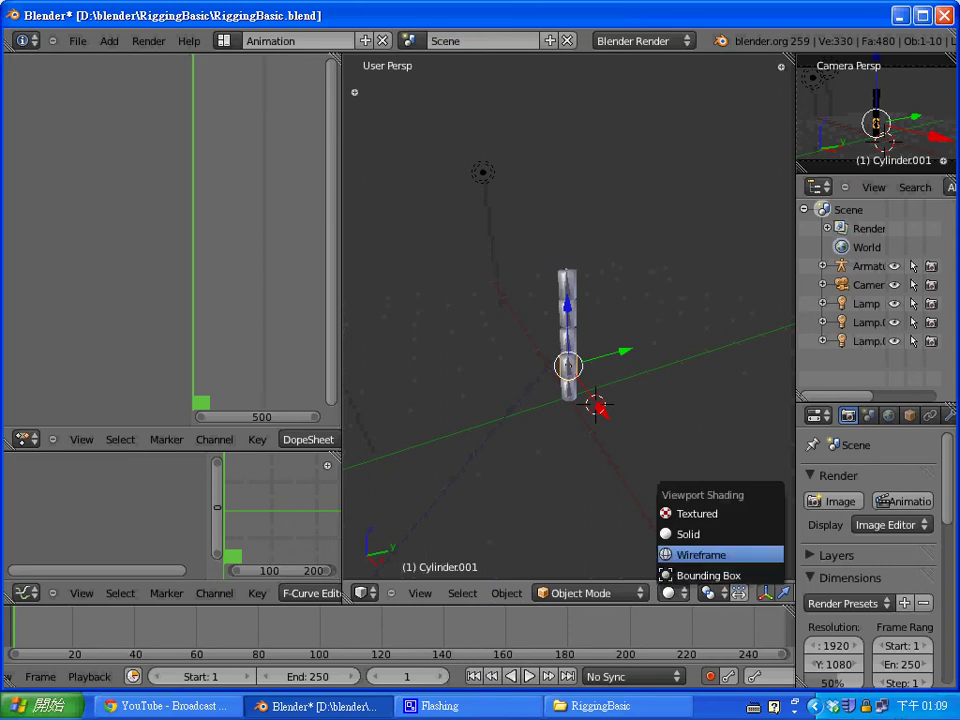
{"action": "left_click", "coordinate": [707, 553]}
{"action": "right_click", "coordinate": [568, 364]}
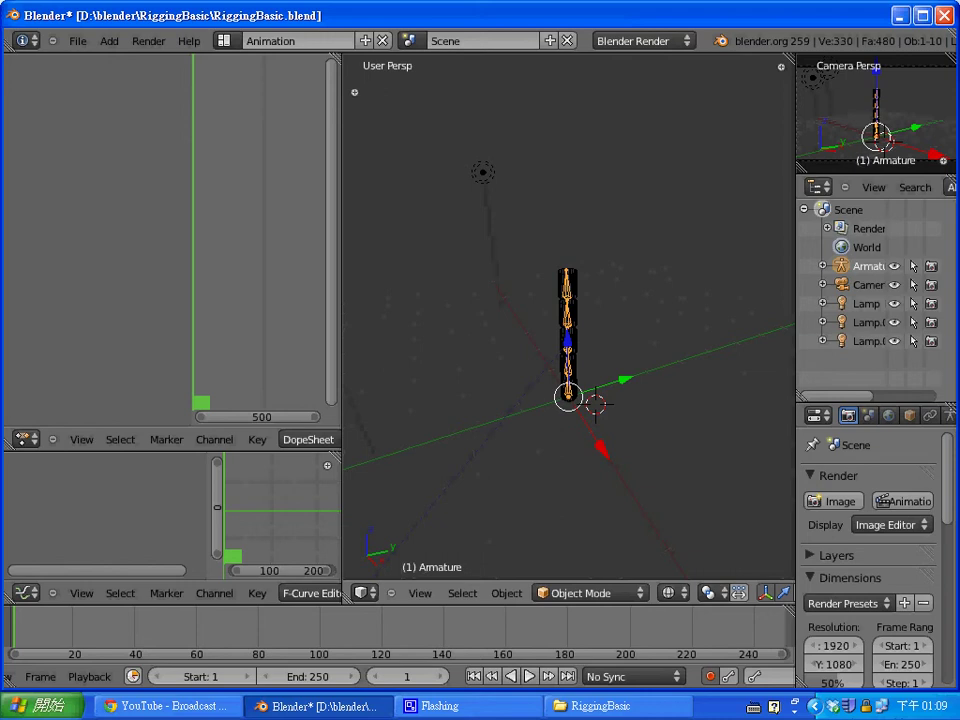
{"action": "left_click", "coordinate": [590, 593]}
{"action": "left_click", "coordinate": [568, 534]}
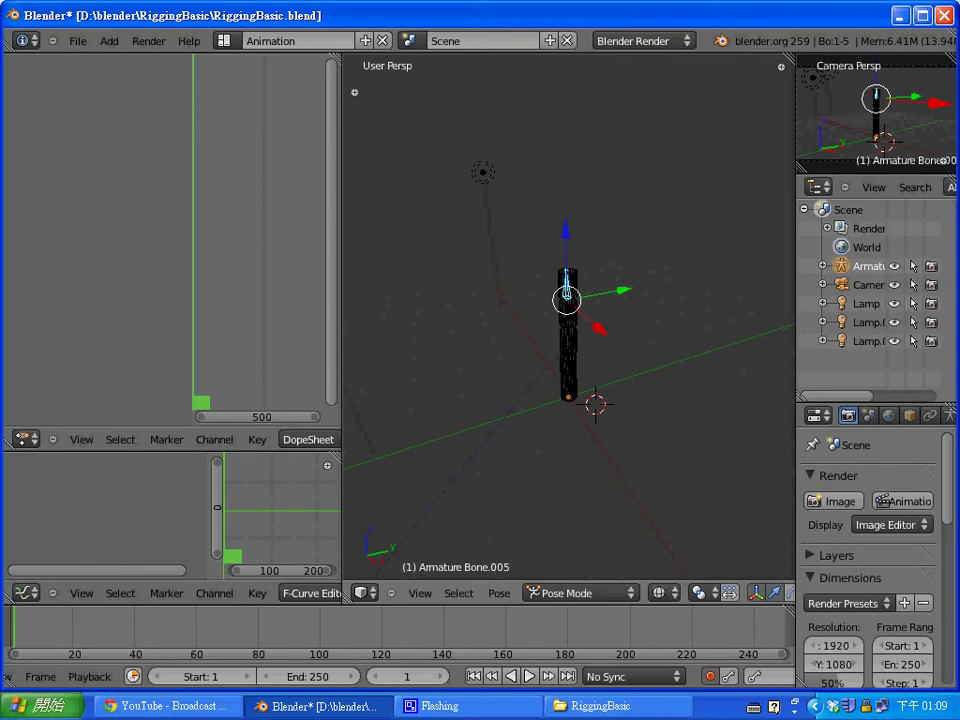
Try rotating the top bone, Bone.005, twice, keyframing the second pose, and undo each attempt.
{"action": "key", "text": "r"}
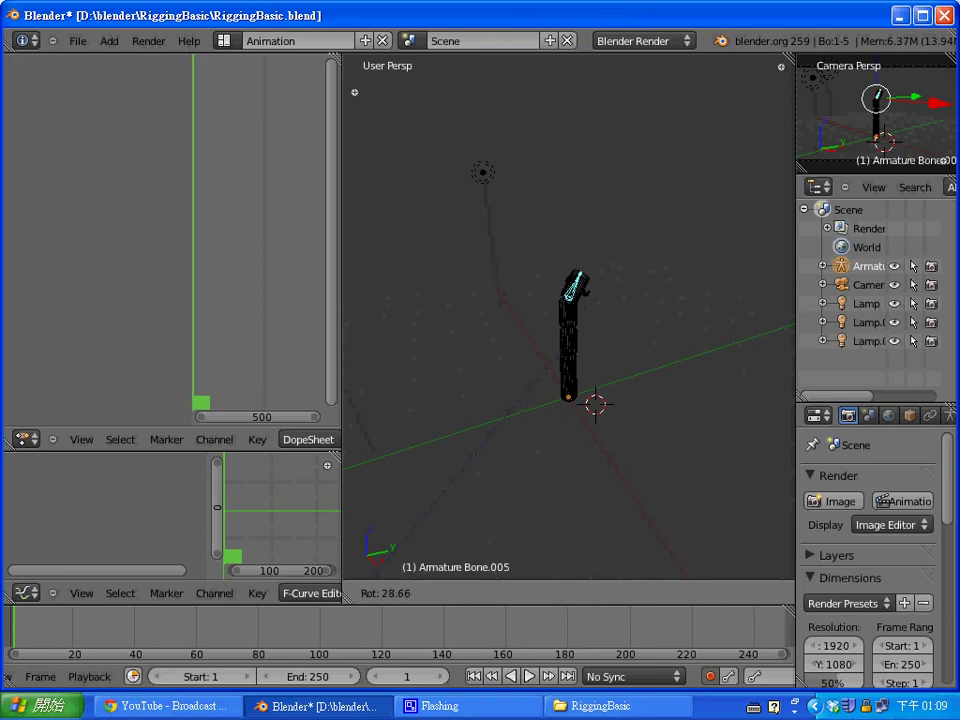
{"action": "key", "text": "Return"}
{"action": "key", "text": "ctrl+z"}
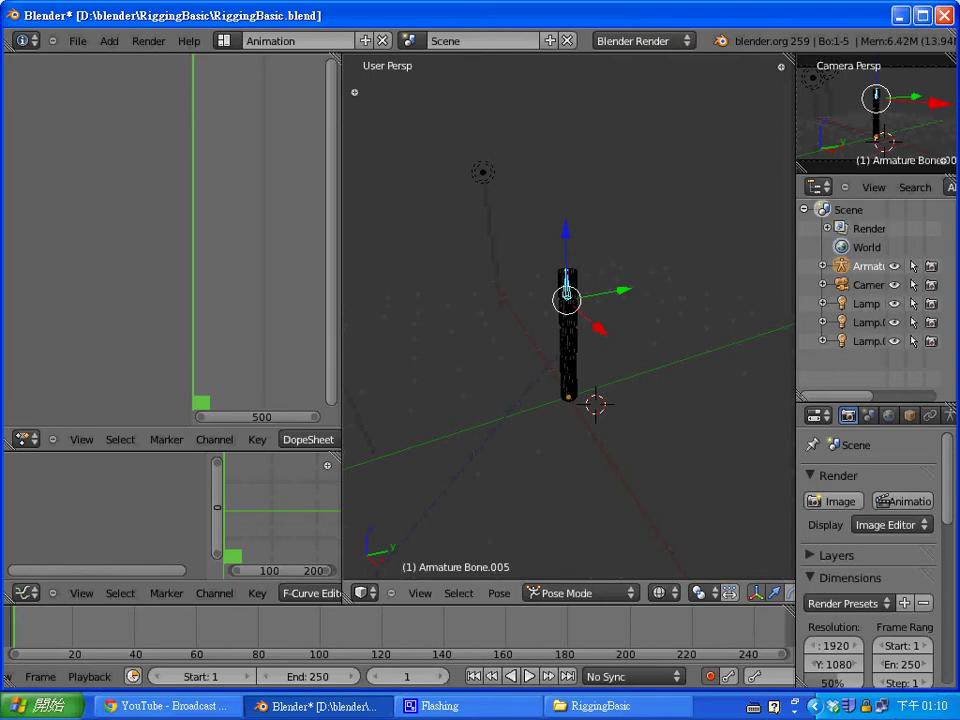
{"action": "key", "text": "r"}
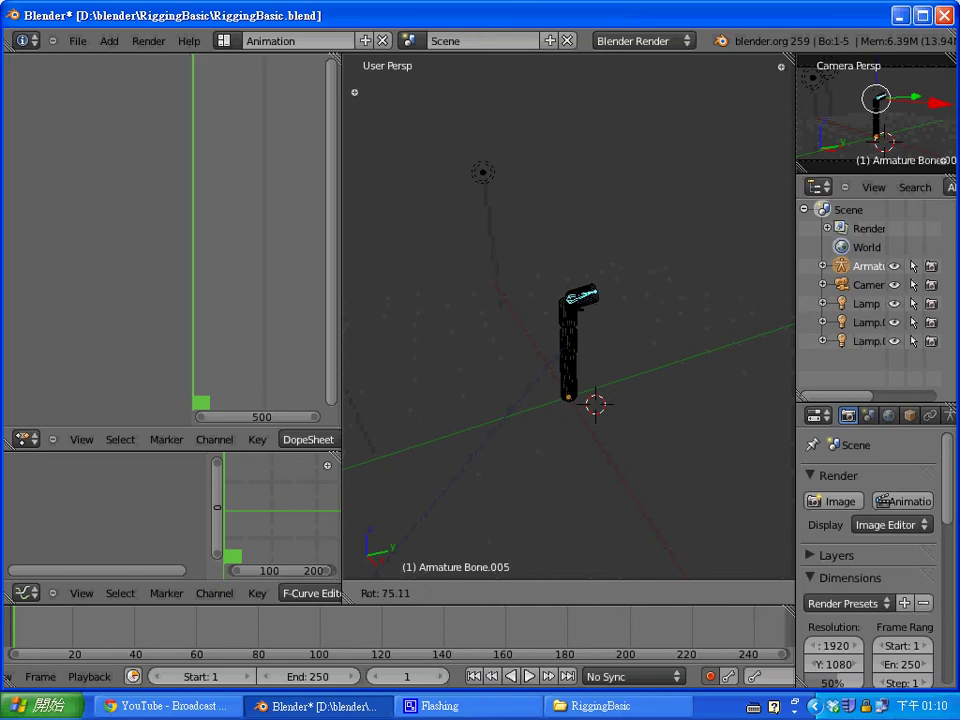
{"action": "key", "text": "Return"}
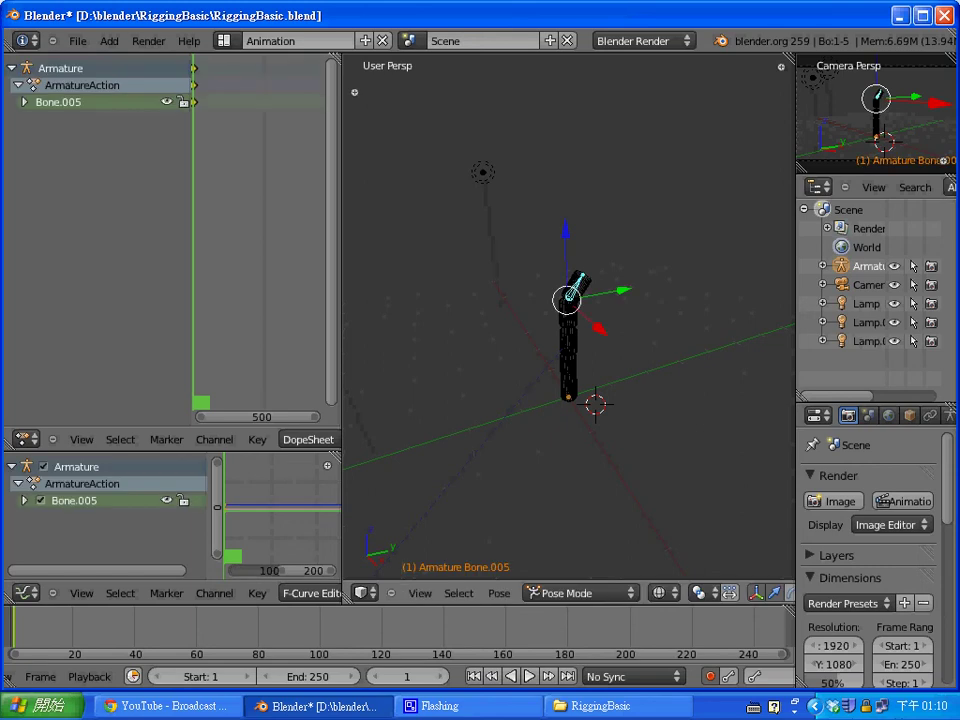
{"action": "key", "text": "ctrl+z"}
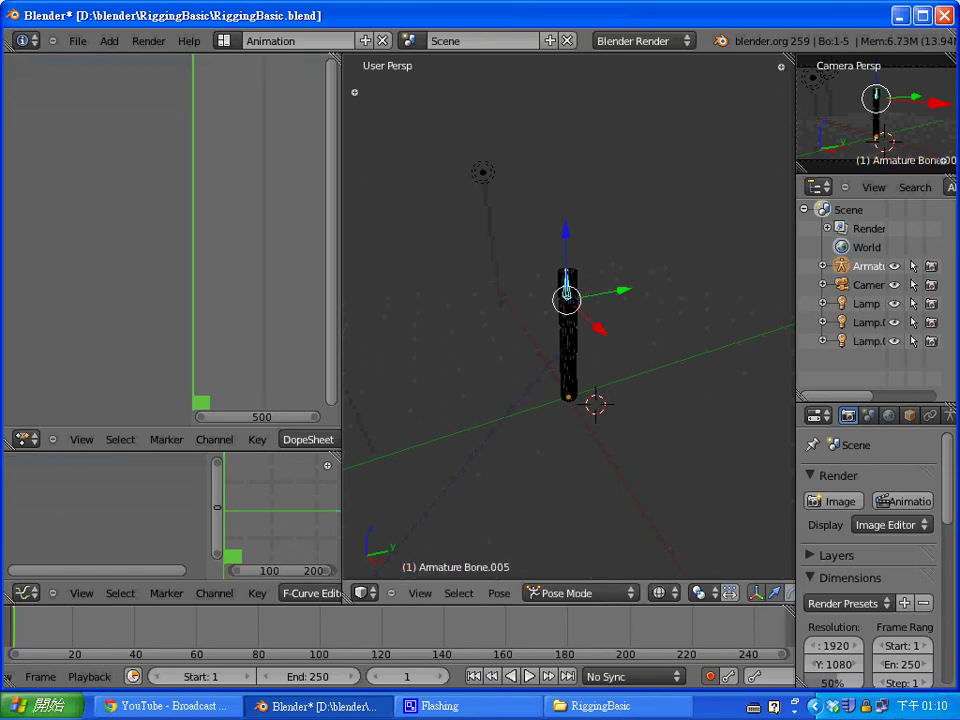
Switch back to the Default screen layout.
{"action": "left_click", "coordinate": [224, 40]}
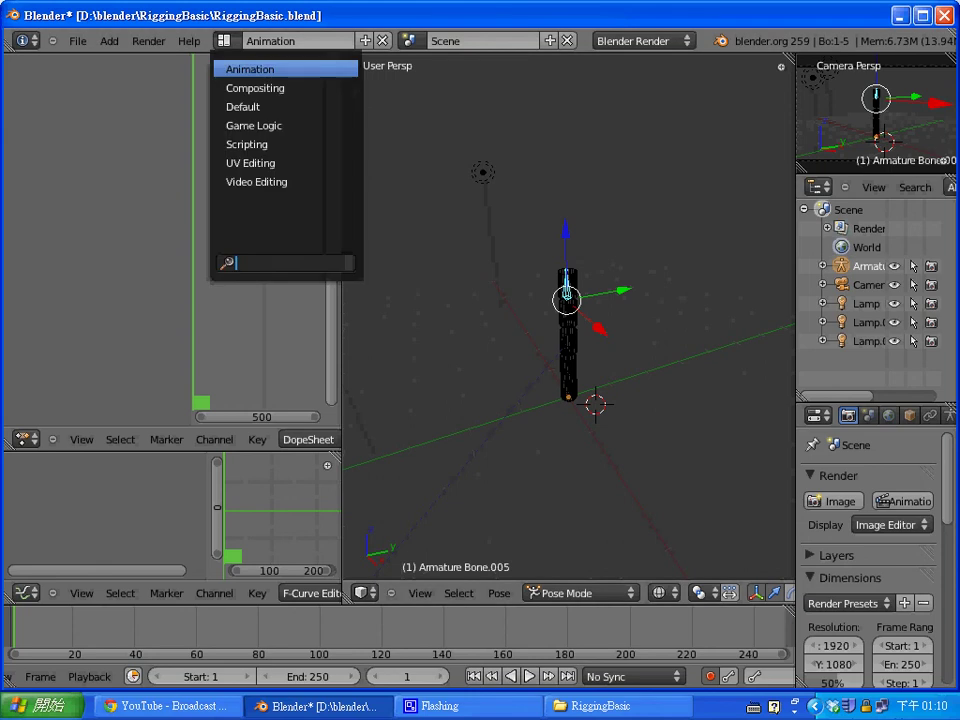
{"action": "left_click", "coordinate": [250, 106]}
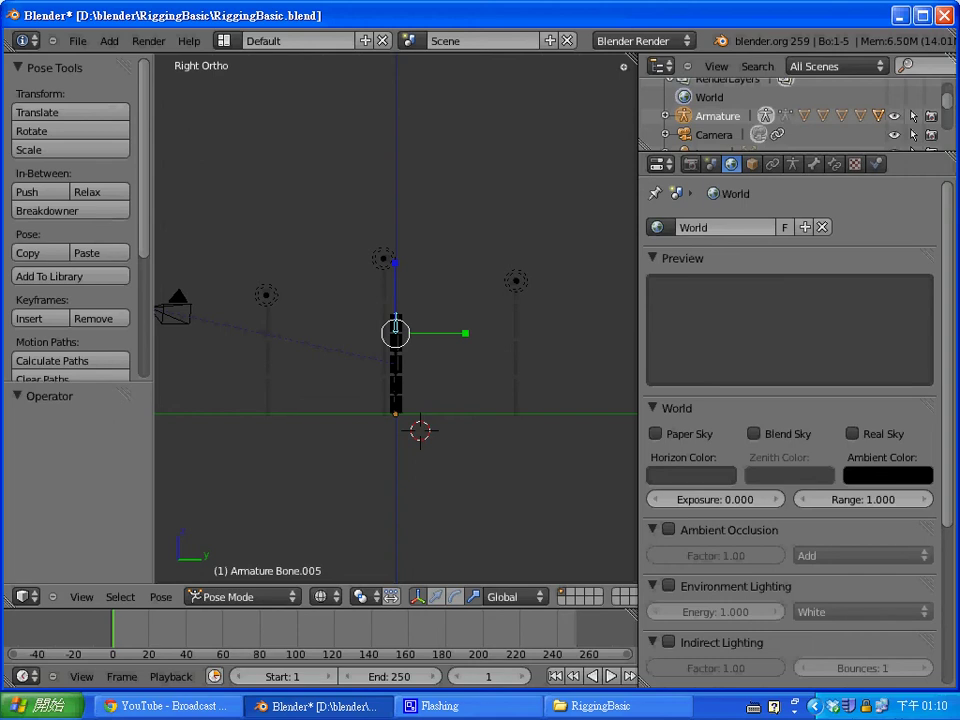
Add an Inverse Kinematics constraint to the top bone, Bone.005, with a chain length of 5.
{"action": "left_click", "coordinate": [836, 163]}
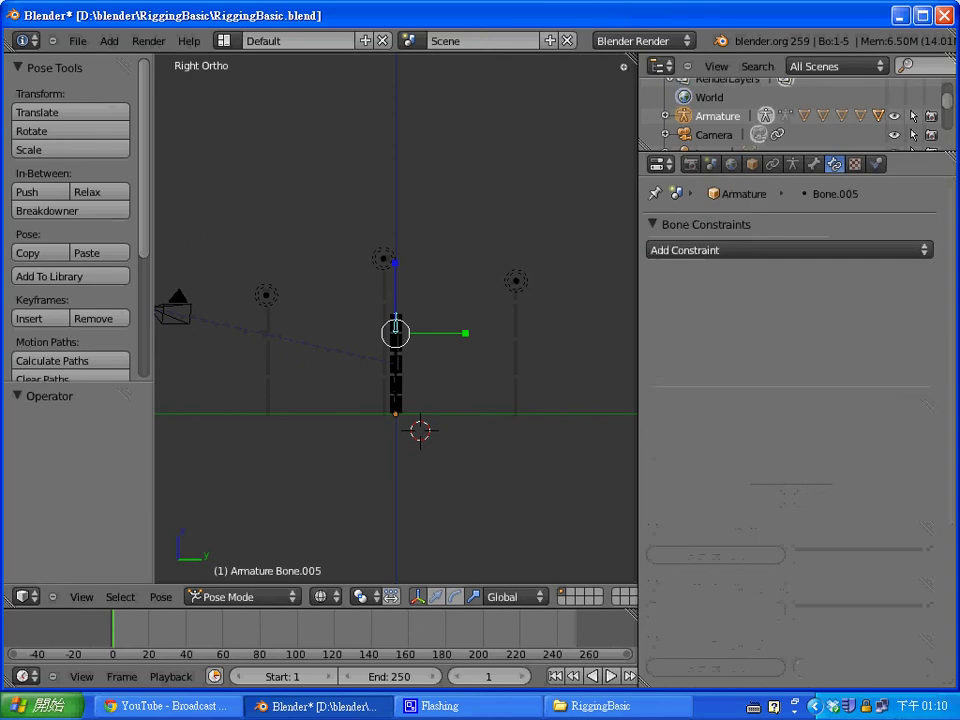
{"action": "left_click", "coordinate": [730, 250]}
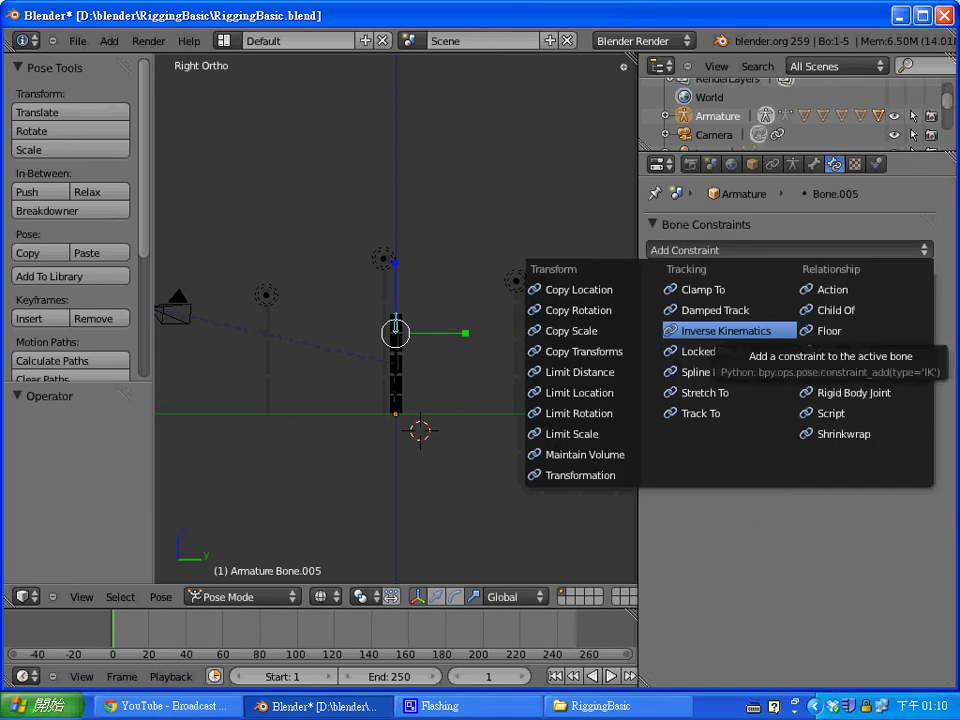
{"action": "left_click", "coordinate": [726, 330]}
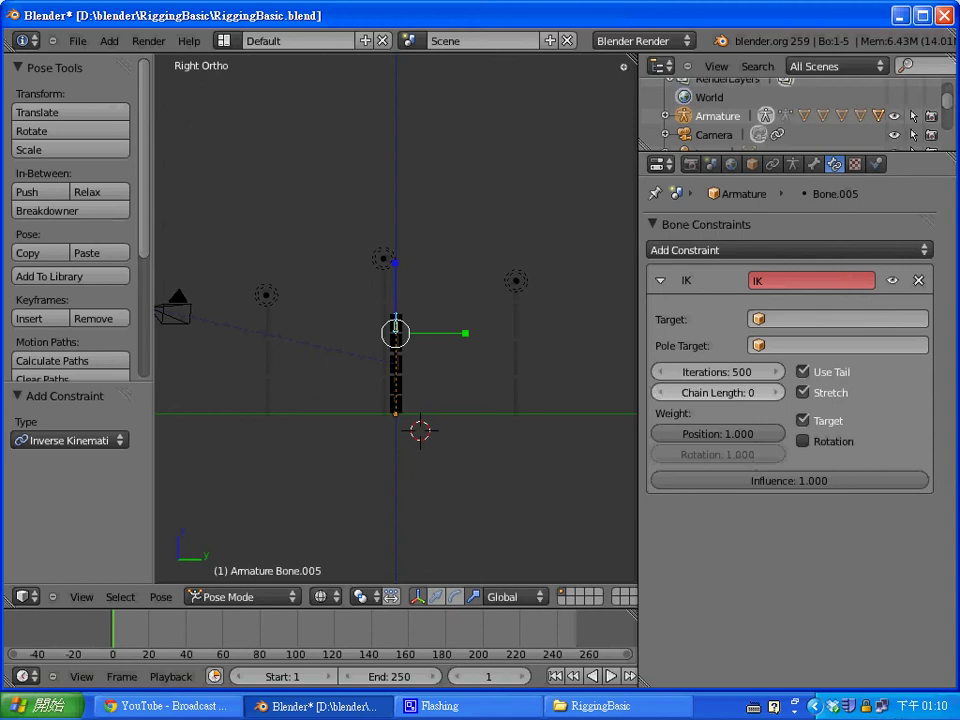
{"action": "left_click", "coordinate": [776, 393]}
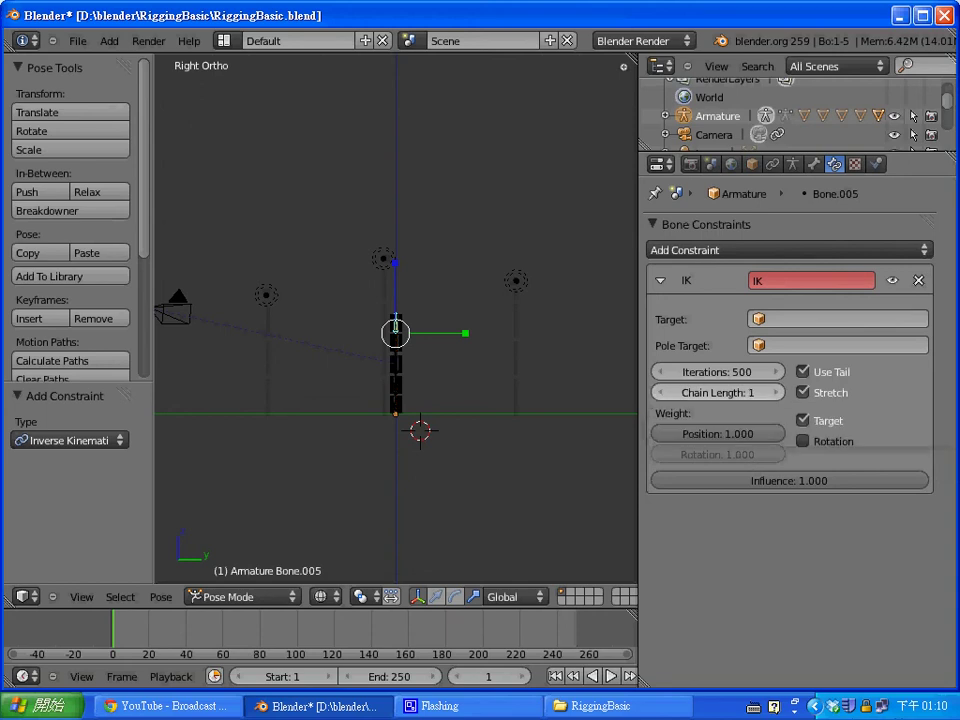
{"action": "left_click", "coordinate": [776, 393]}
{"action": "left_click", "coordinate": [776, 393]}
{"action": "left_click", "coordinate": [776, 393]}
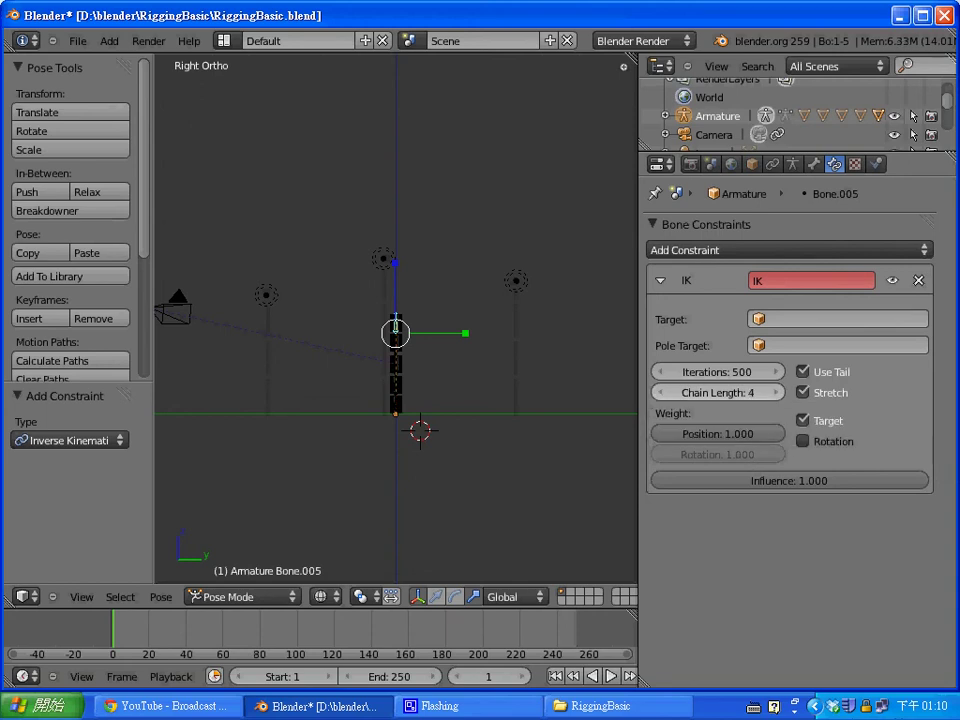
{"action": "left_click", "coordinate": [776, 393]}
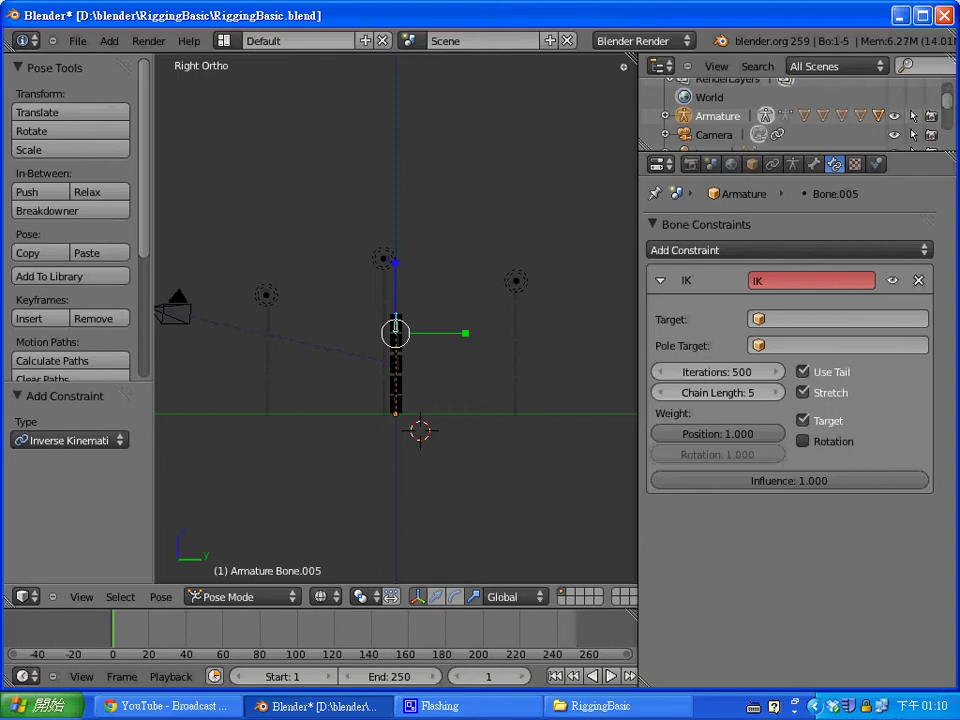
Test the IK chain by moving the top bone, Bone.005, about 0.306 along Z.
{"action": "left_click", "coordinate": [802, 420]}
{"action": "key", "text": "g"}
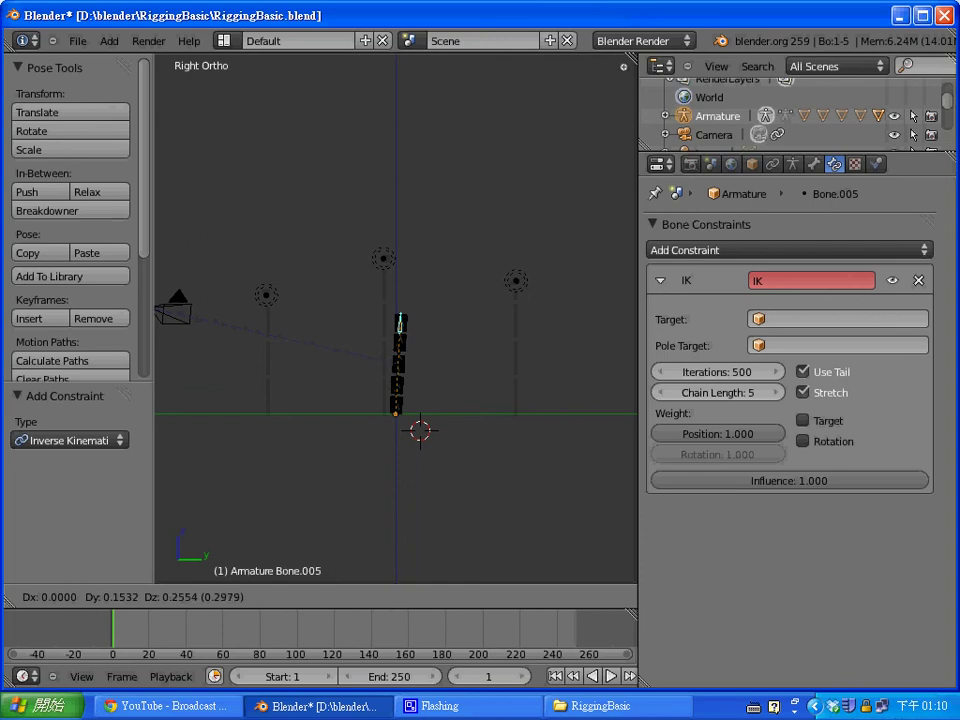
{"action": "left_click", "coordinate": [397, 322]}
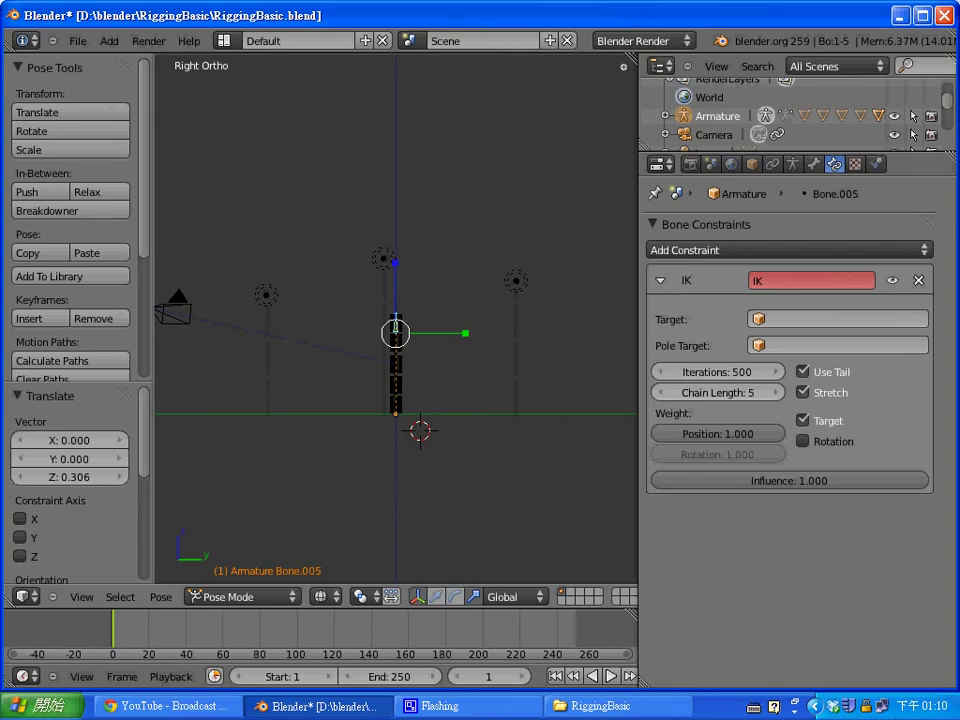
Add an Inverse Kinematics constraint with a chain length of 4 to the second bone from the top, Bone.004.
{"action": "right_click", "coordinate": [396, 352]}
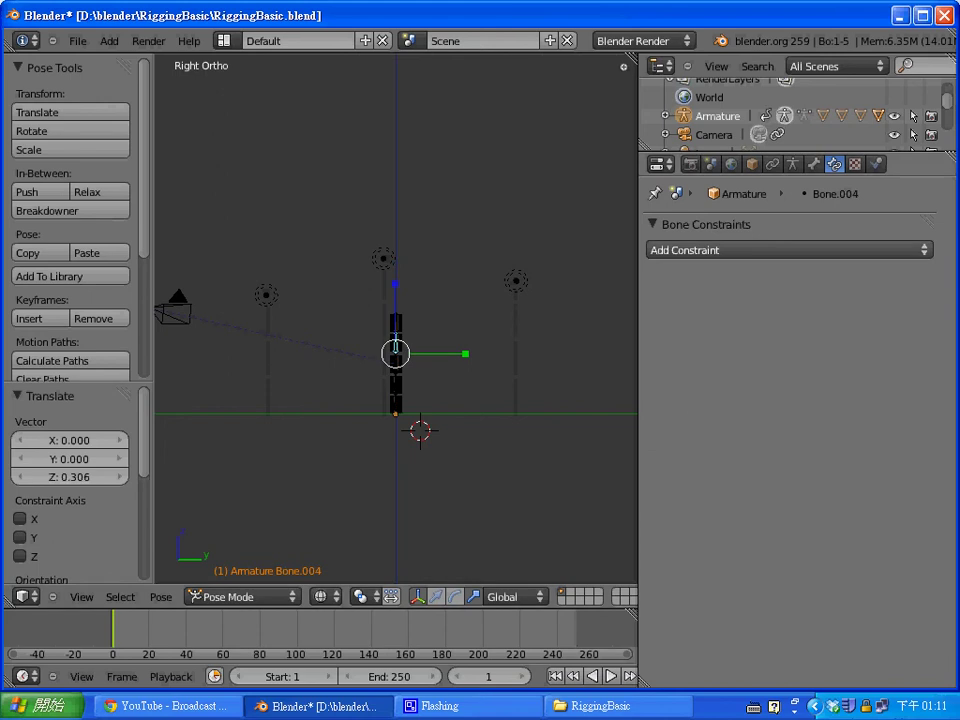
{"action": "left_click", "coordinate": [725, 250]}
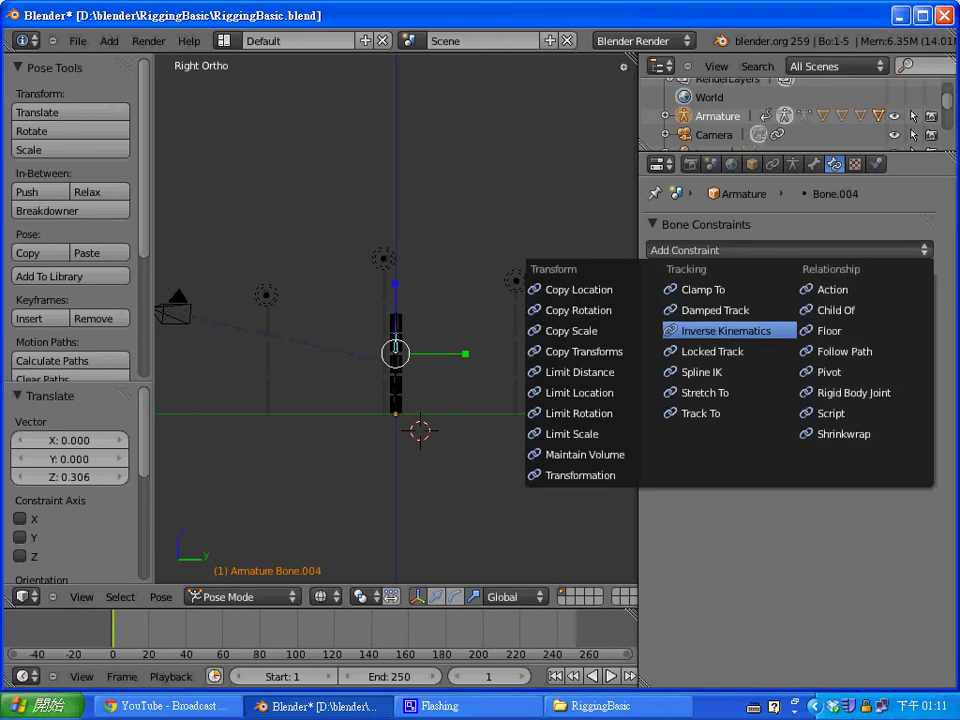
{"action": "left_click", "coordinate": [725, 330]}
{"action": "left_click", "coordinate": [776, 393]}
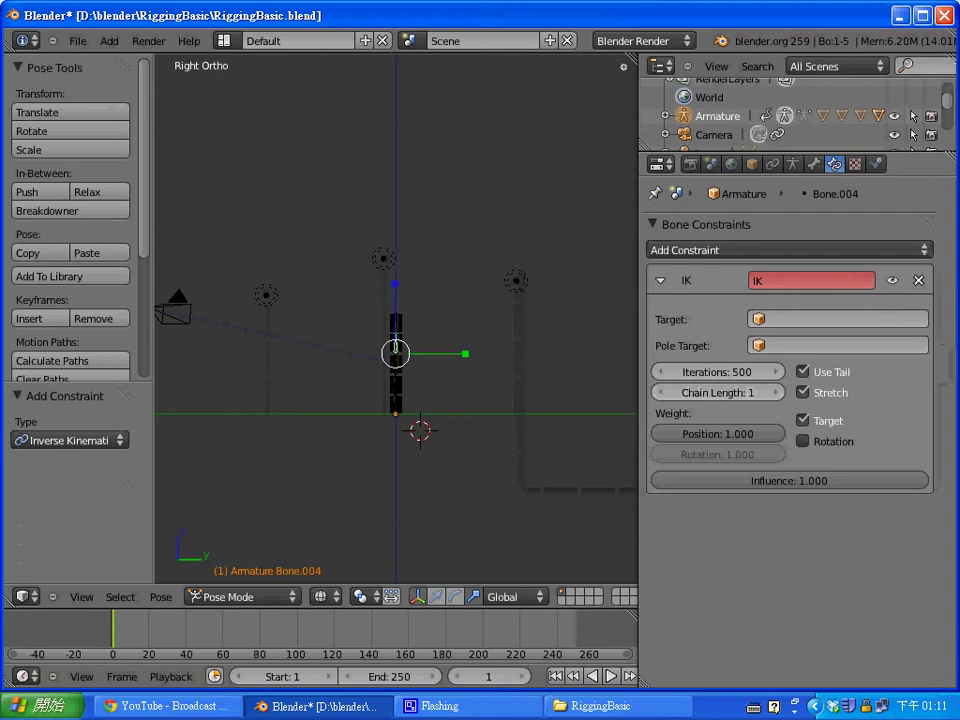
{"action": "left_click", "coordinate": [776, 393]}
{"action": "left_click", "coordinate": [776, 393]}
{"action": "left_click", "coordinate": [776, 393]}
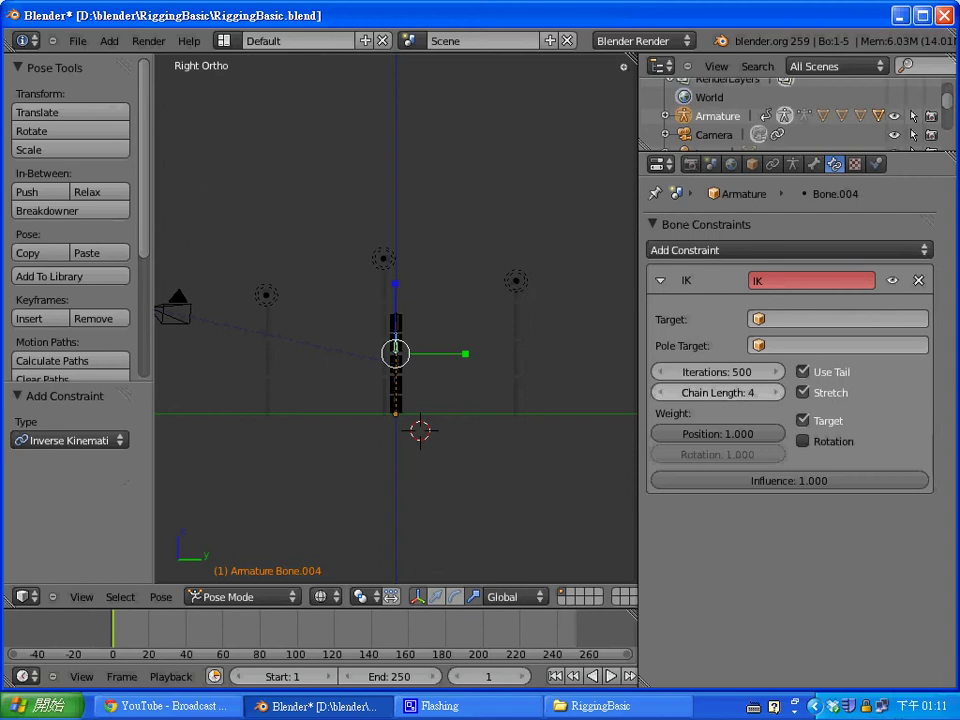
Add an Inverse Kinematics constraint with a chain length of 3 to the middle bone, Bone.002.
{"action": "right_click", "coordinate": [395, 370]}
{"action": "left_click", "coordinate": [725, 250]}
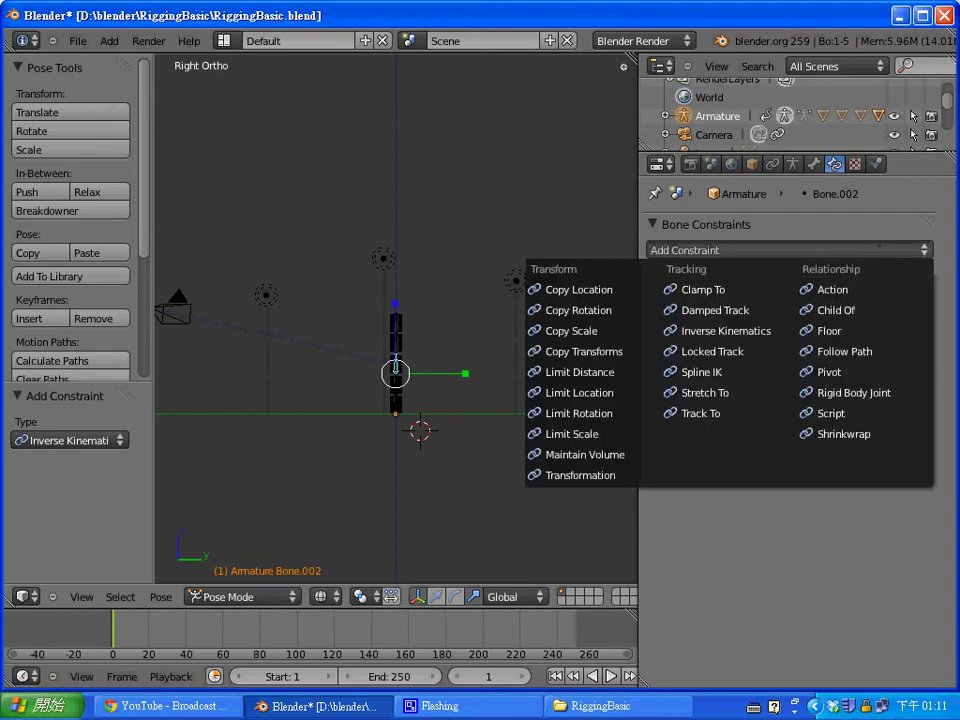
{"action": "left_click", "coordinate": [726, 332]}
{"action": "left_click", "coordinate": [776, 393]}
{"action": "left_click", "coordinate": [776, 393]}
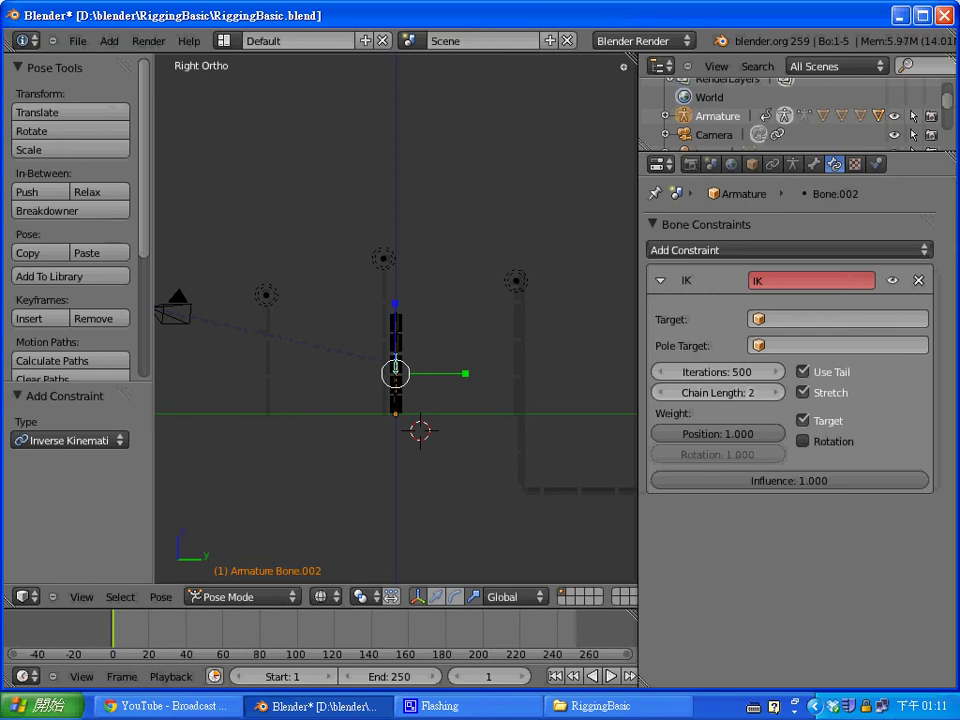
{"action": "left_click", "coordinate": [776, 393]}
Add an Inverse Kinematics constraint with a chain length of 2 to the second bone from the bottom, Bone.001.
{"action": "right_click", "coordinate": [396, 386]}
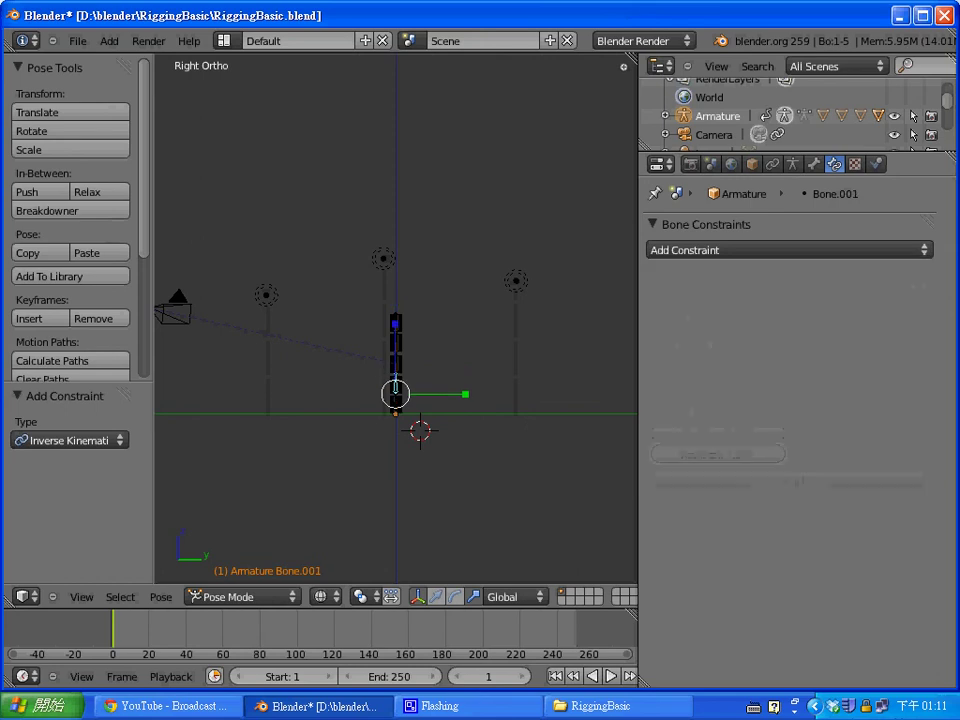
{"action": "left_click", "coordinate": [725, 250]}
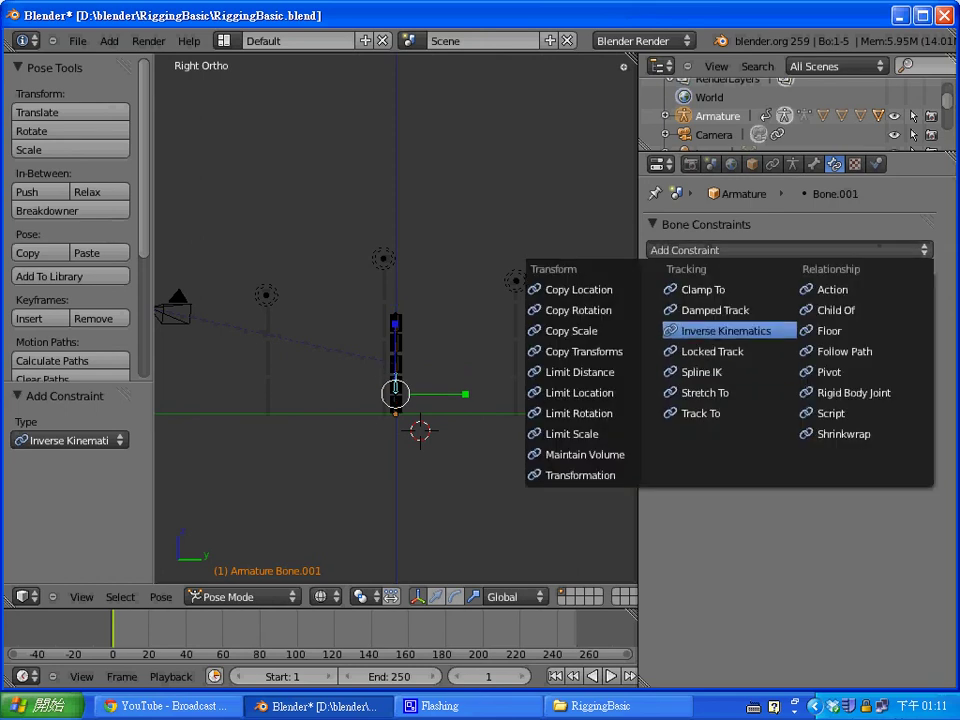
{"action": "left_click", "coordinate": [728, 330]}
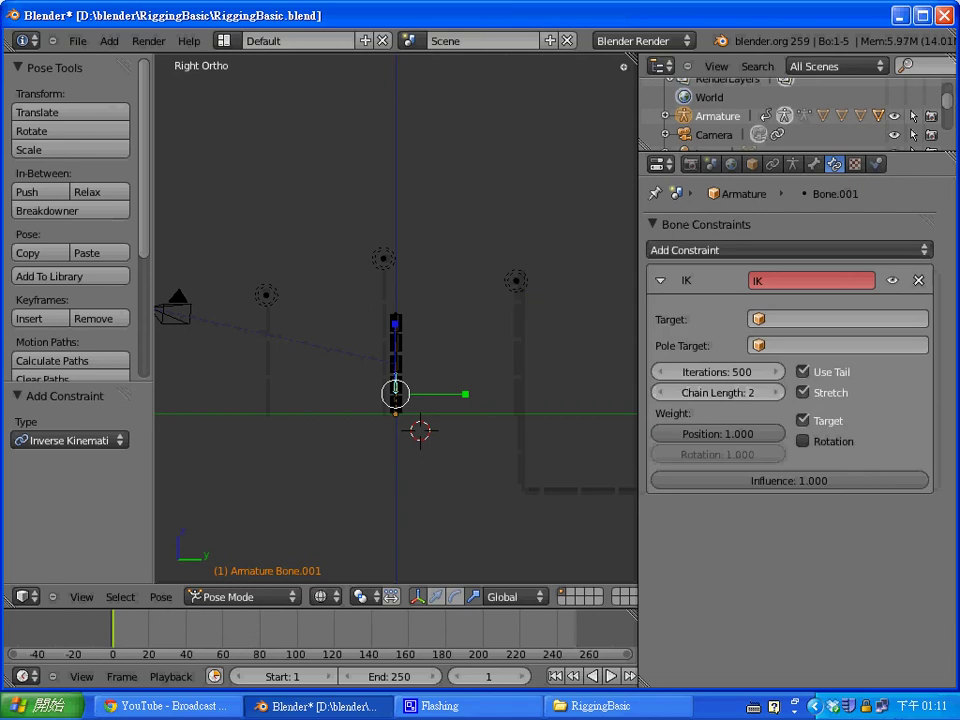
Add an Inverse Kinematics constraint with a chain length of 1 to the bottom bone, Bone.
{"action": "right_click", "coordinate": [396, 405]}
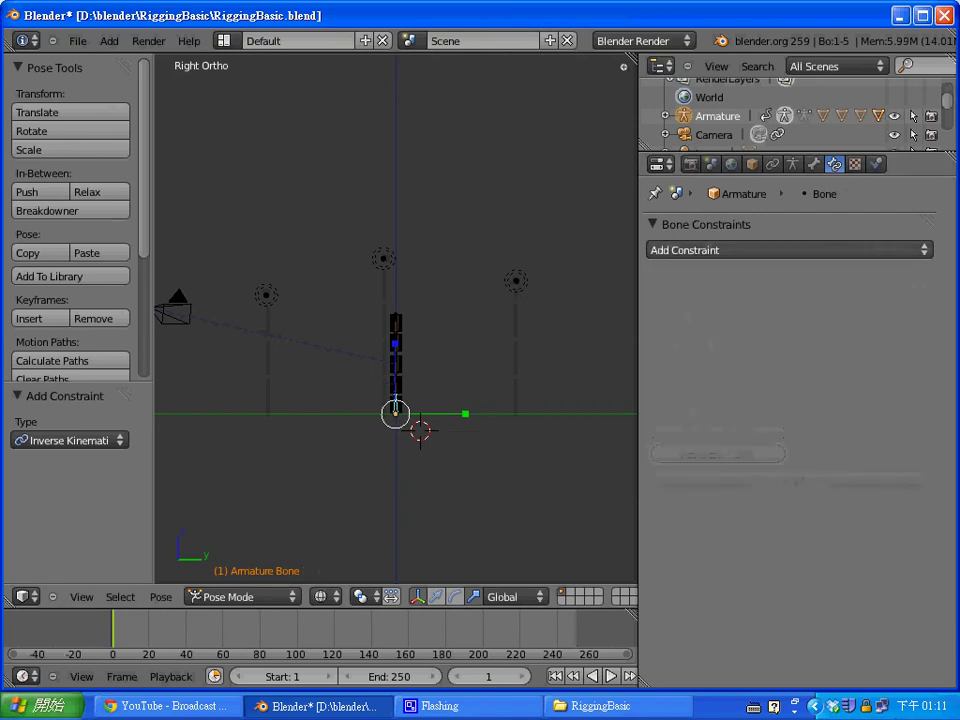
{"action": "left_click", "coordinate": [725, 250]}
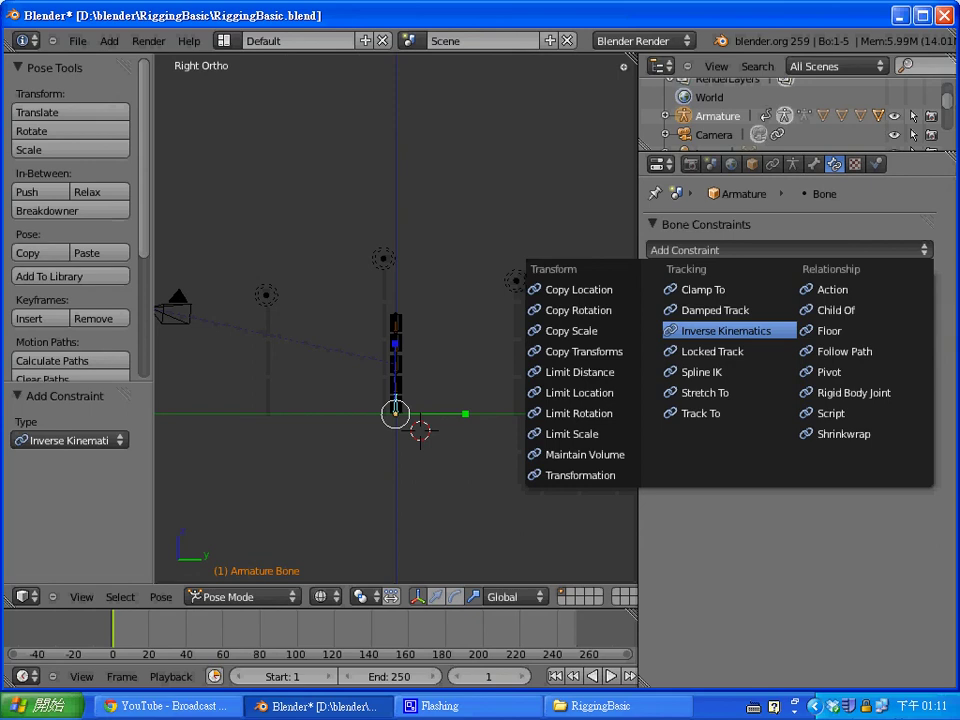
{"action": "left_click", "coordinate": [720, 330]}
{"action": "left_click", "coordinate": [776, 392]}
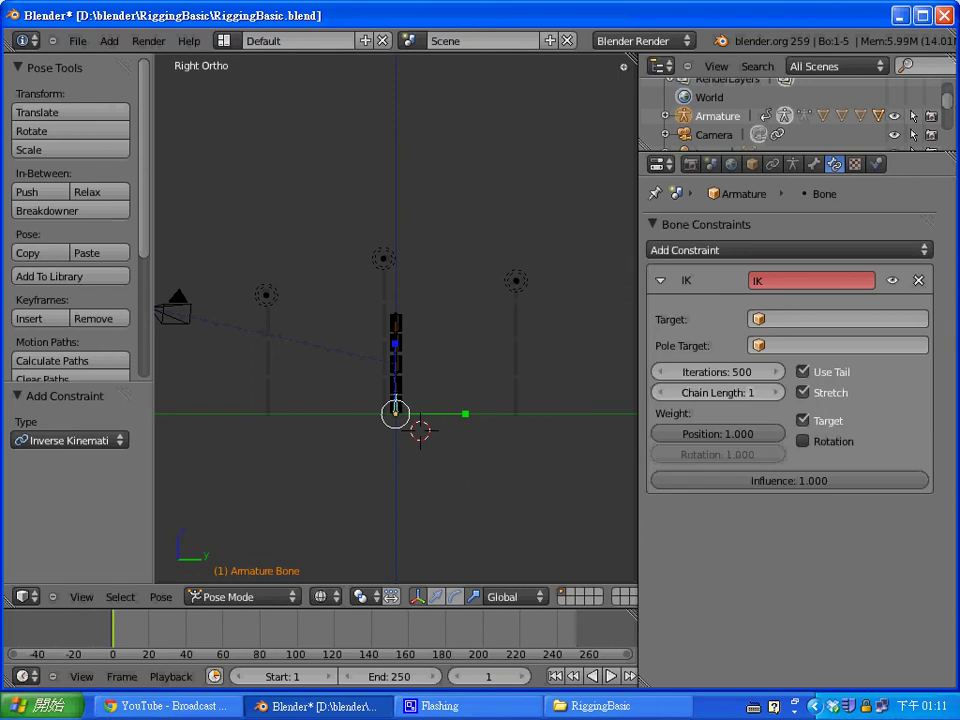
Test the constraints by moving Bone.004 about -1.098 along Y and -0.562 along Z.
{"action": "left_click", "coordinate": [424, 340]}
{"action": "right_click", "coordinate": [396, 328]}
{"action": "right_click", "coordinate": [396, 340]}
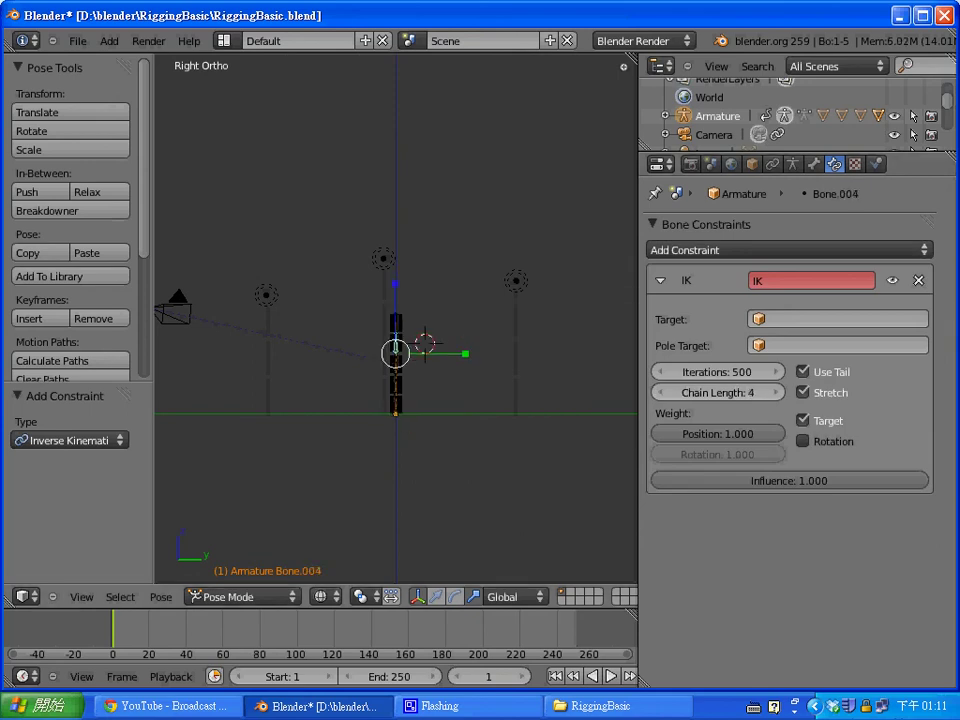
{"action": "key", "text": "g"}
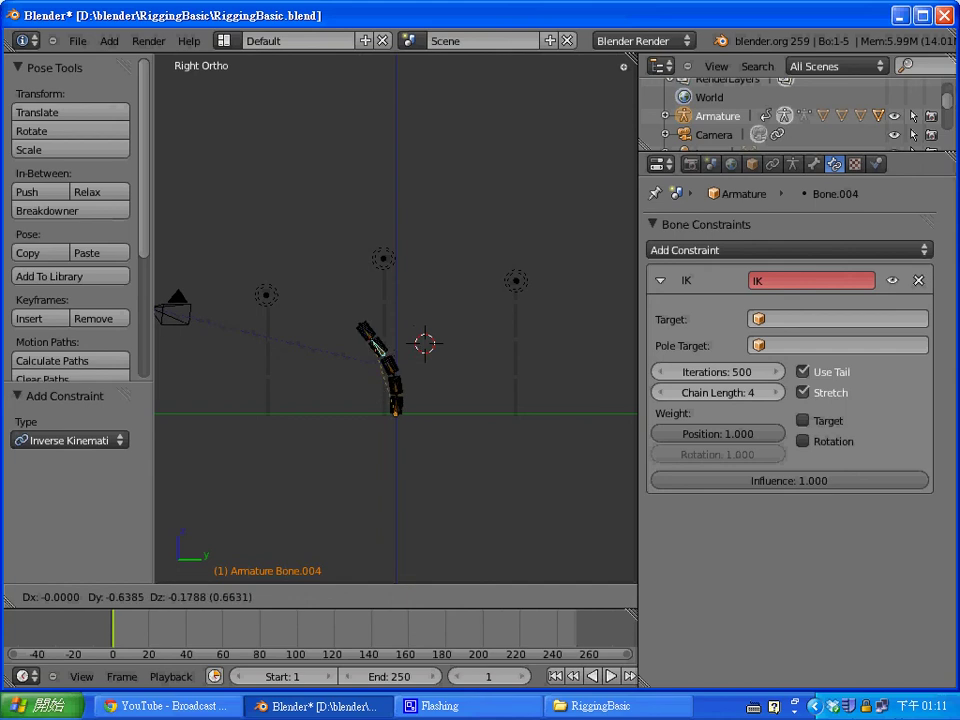
{"action": "key", "text": "Return"}
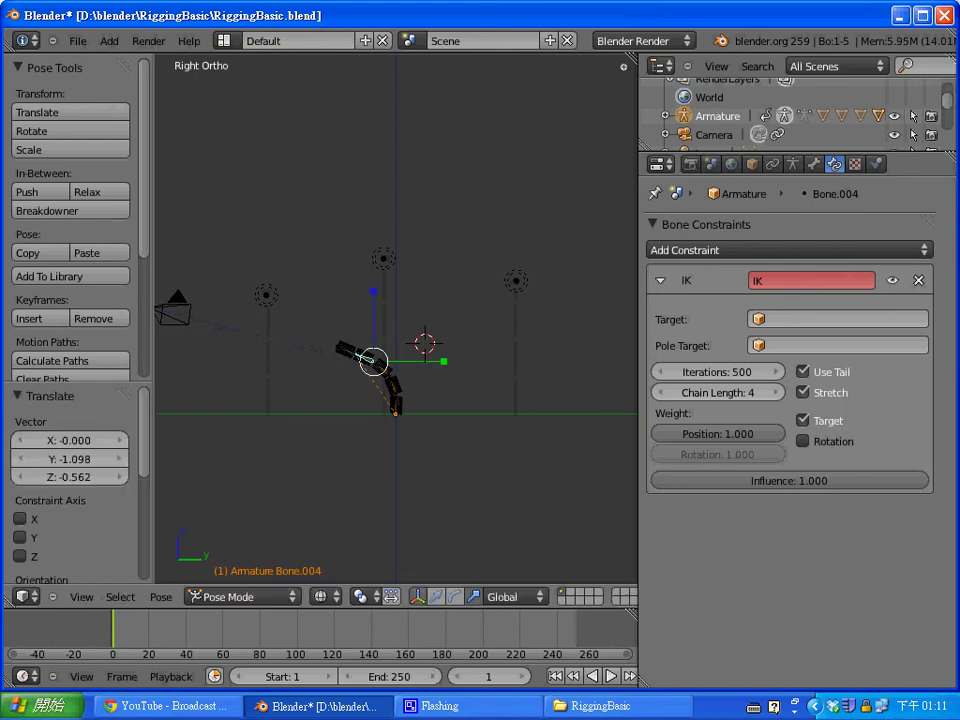
Select all bones of the armature and clear their pose rotation.
{"action": "key", "text": "alt+r"}
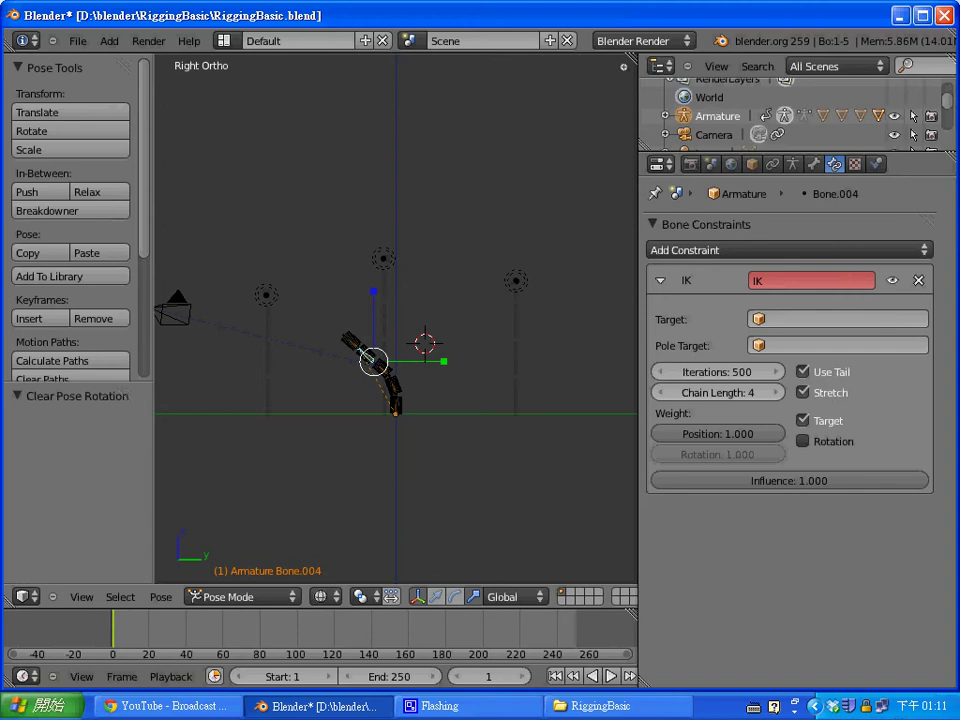
{"action": "key", "text": "a"}
{"action": "key", "text": "a"}
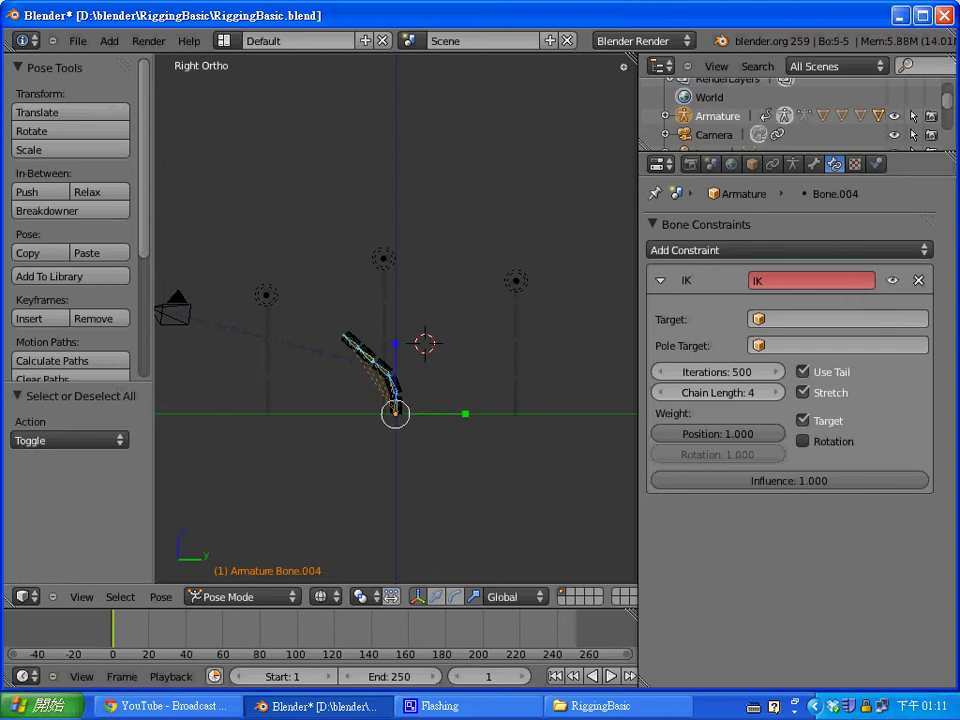
{"action": "key", "text": "alt+r"}
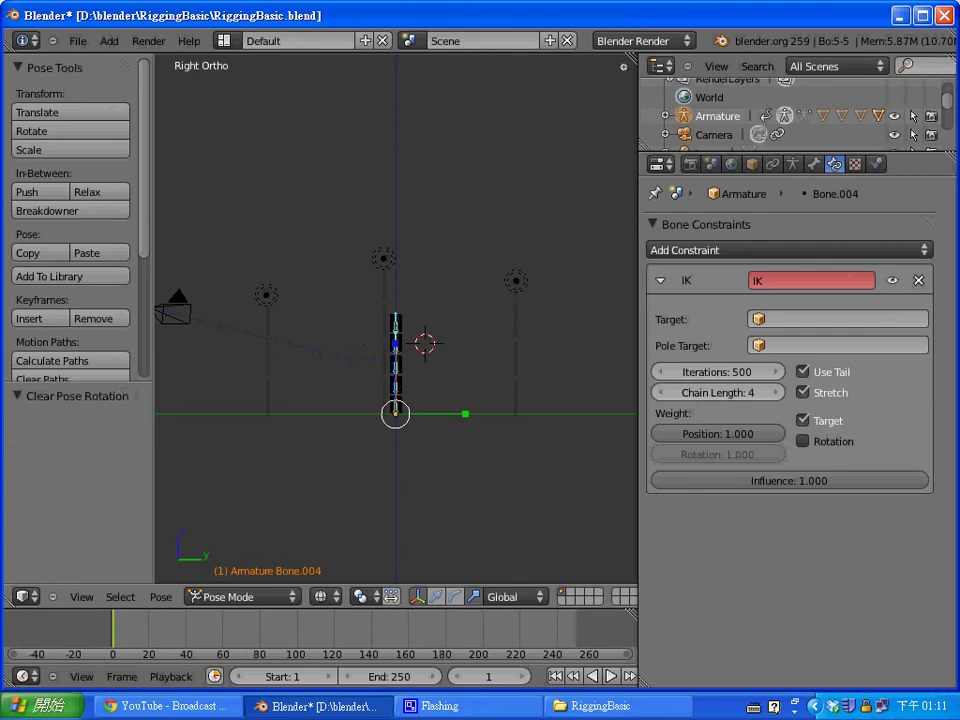
Switch to the Animation screen layout and move the top bone, Bone.005, very slightly at frame 1 to key its upright pose.
{"action": "left_click", "coordinate": [226, 40]}
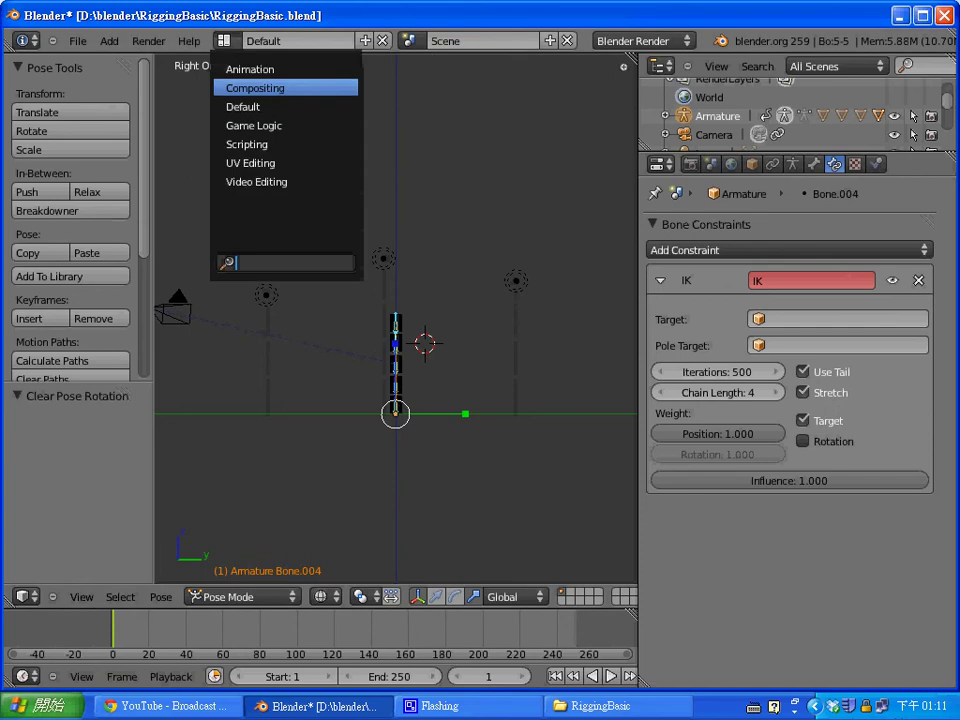
{"action": "left_click", "coordinate": [250, 71]}
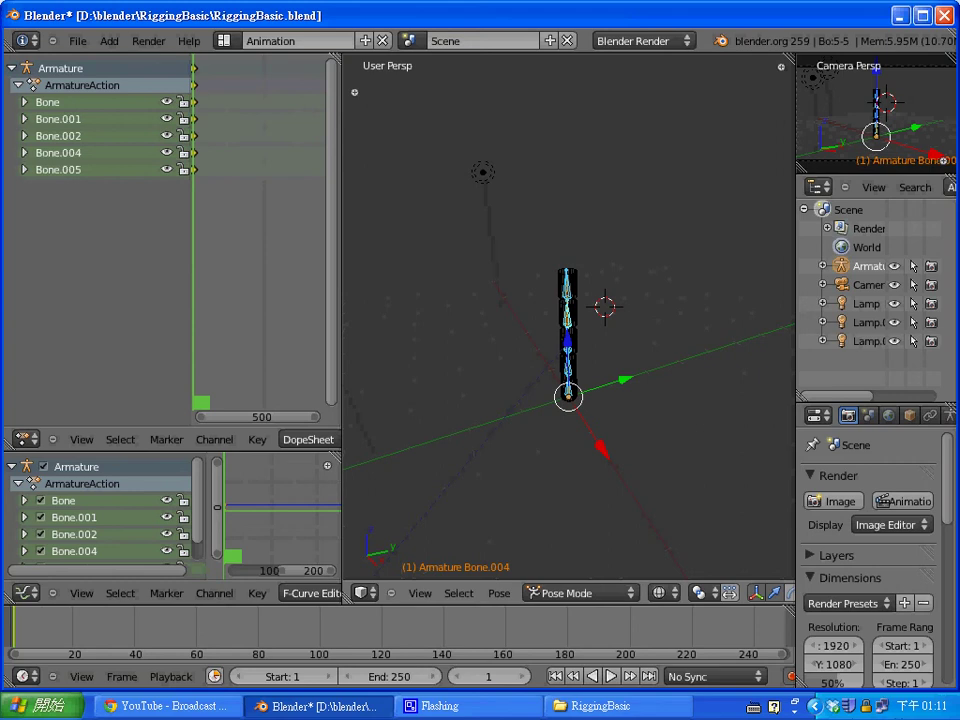
{"action": "right_click", "coordinate": [567, 285]}
{"action": "key", "text": "g"}
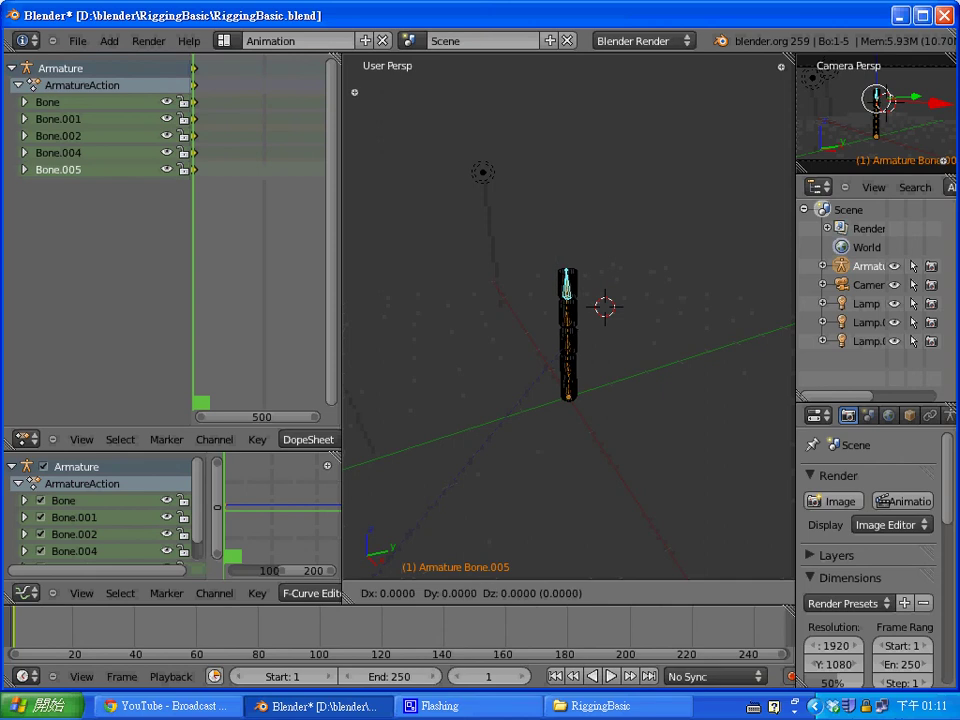
{"action": "left_click", "coordinate": [568, 284]}
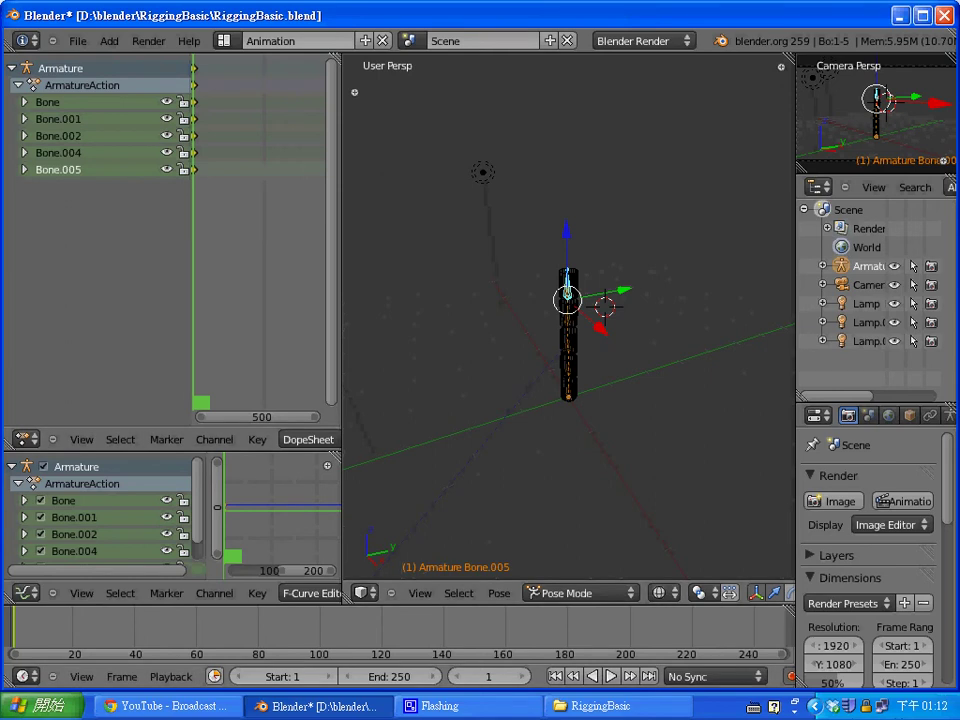
At frame 20, bend the chain down by moving the top bone about 1.51 in X, 1.12 in Y and -1.86 in Z.
{"action": "left_click", "coordinate": [73, 630]}
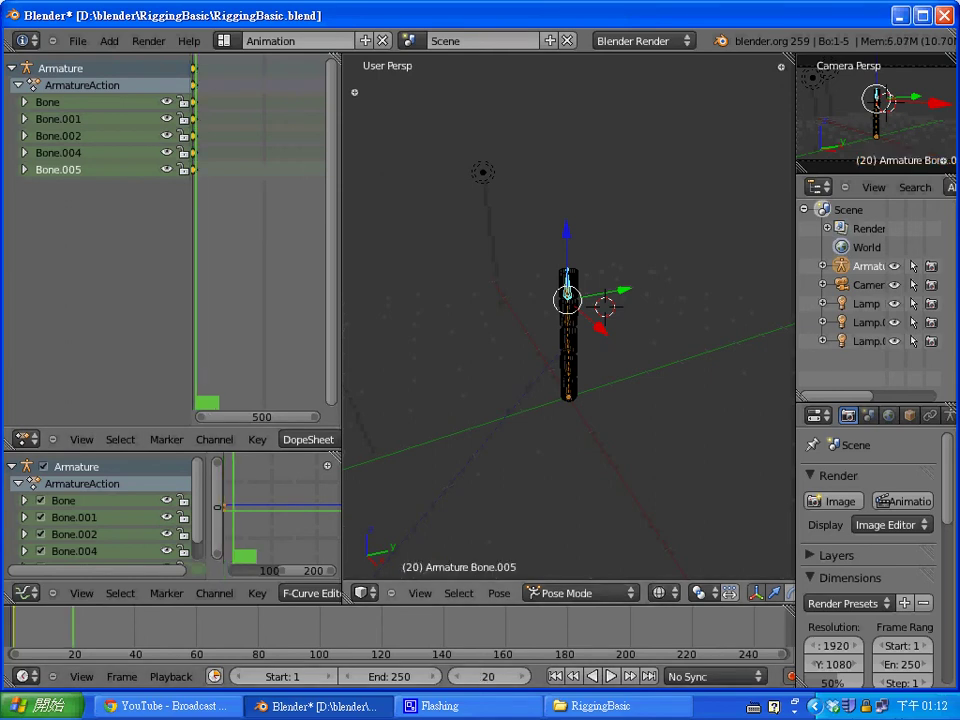
{"action": "key", "text": "g"}
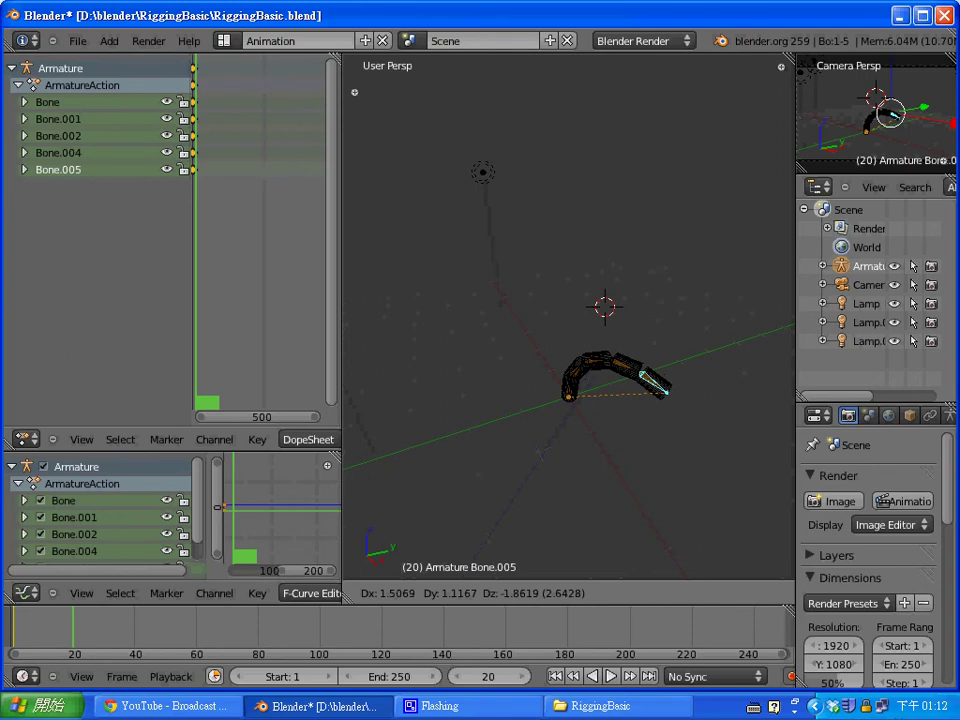
{"action": "key", "text": "Return"}
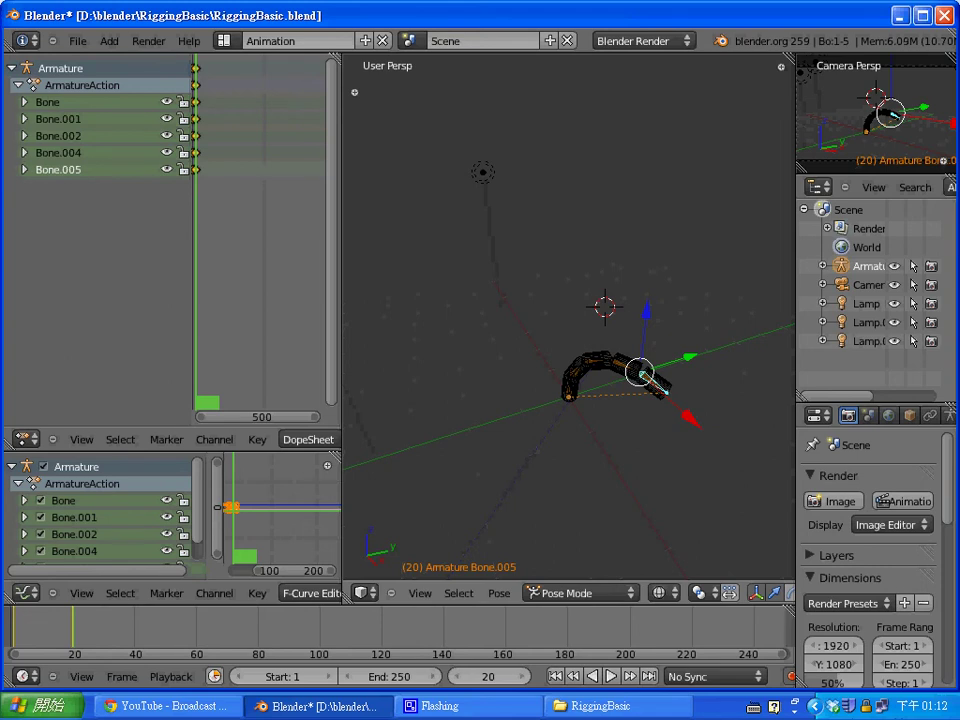
At frame 40, straighten the chain upright, then bend it the opposite way by moving the top bone about -1.56 in Y and -1.02 in Z.
{"action": "key", "text": "Up"}
{"action": "key", "text": "Up"}
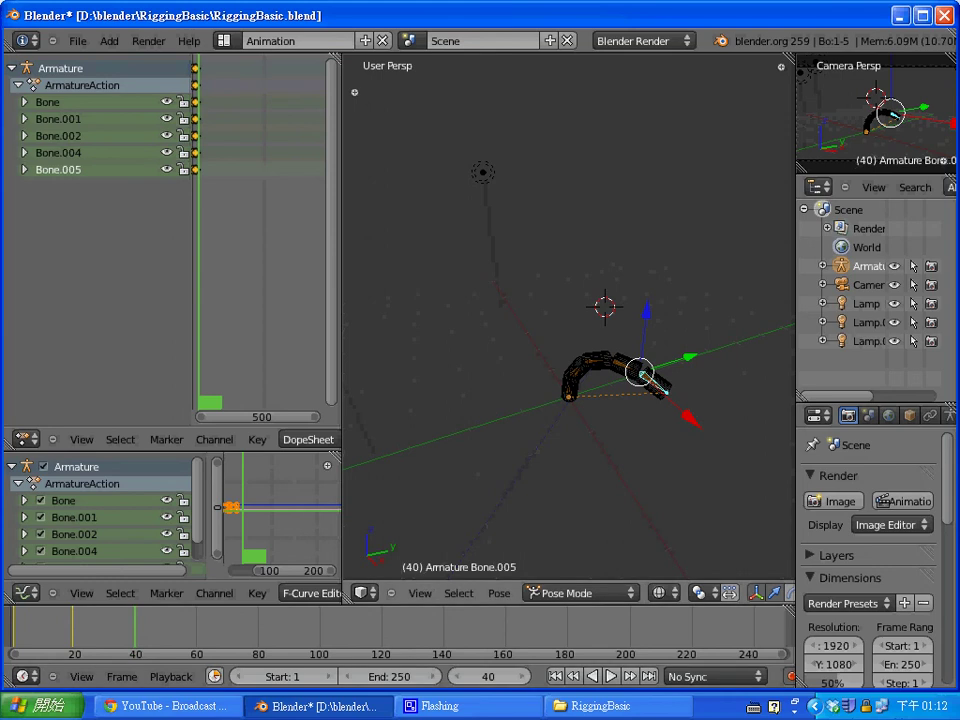
{"action": "key", "text": "g"}
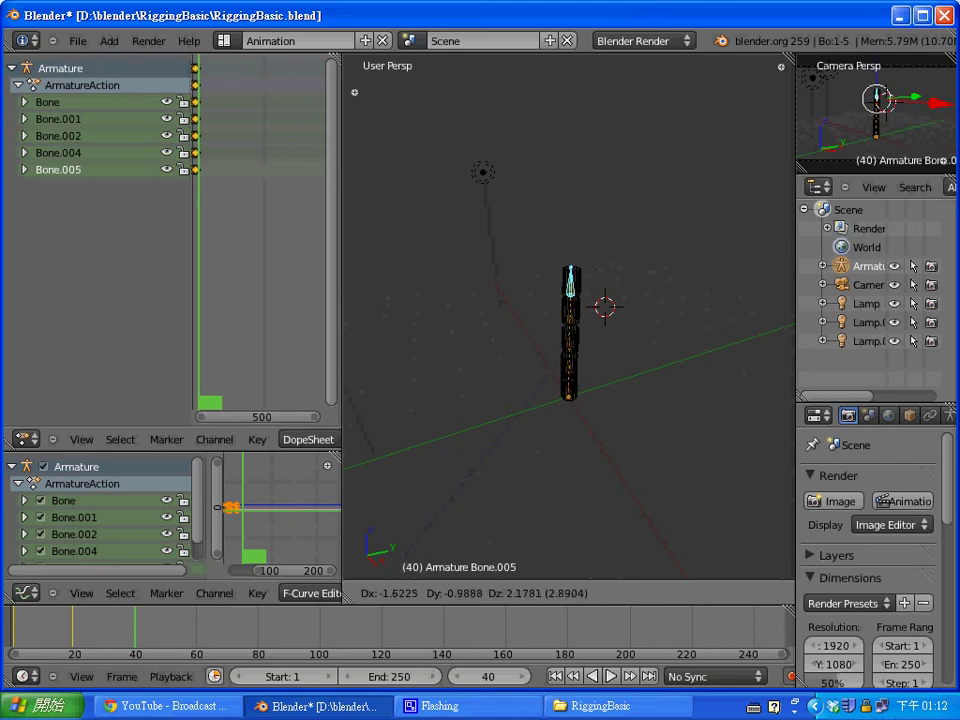
{"action": "key", "text": "Return"}
{"action": "key", "text": "g"}
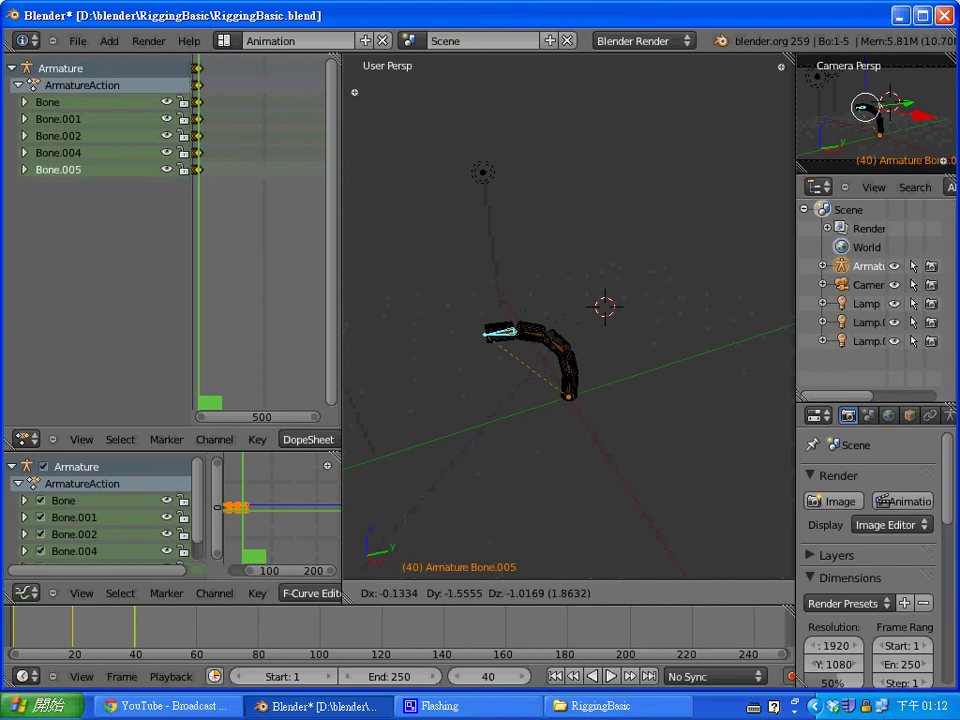
{"action": "key", "text": "Return"}
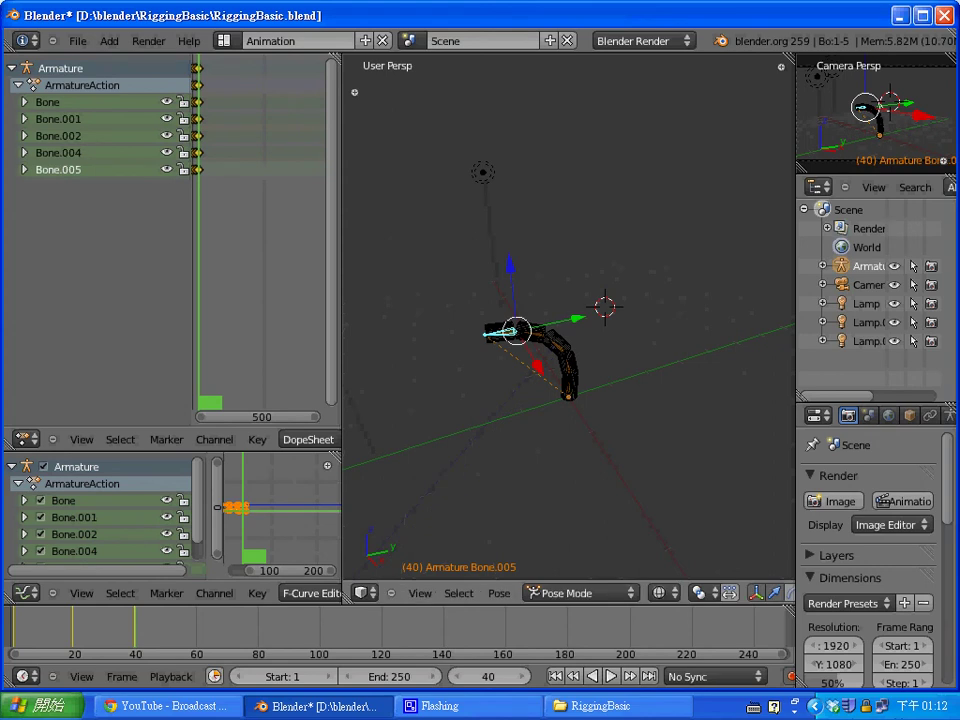
At frame 60, fold the chain down by moving the top bone, Bone.005, about 1.8 in Y and -2.6 in Z.
{"action": "left_click", "coordinate": [197, 629]}
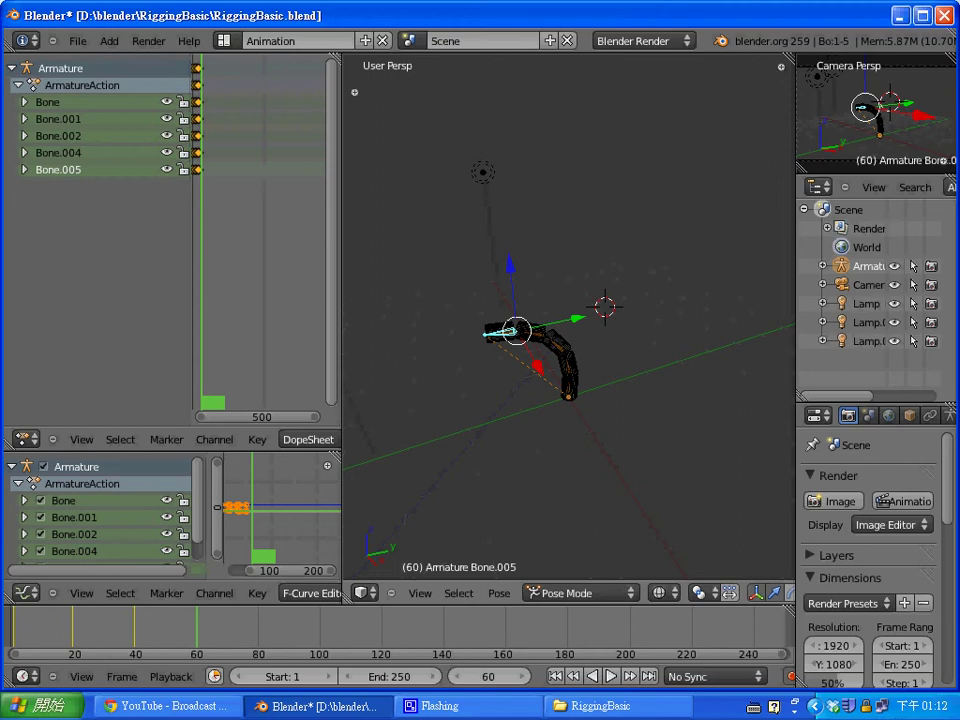
{"action": "middle_click_drag", "start_coordinate": [640, 350], "coordinate": [435, 338]}
{"action": "middle_click_drag", "start_coordinate": [392, 210], "coordinate": [405, 215]}
{"action": "right_click", "coordinate": [554, 291]}
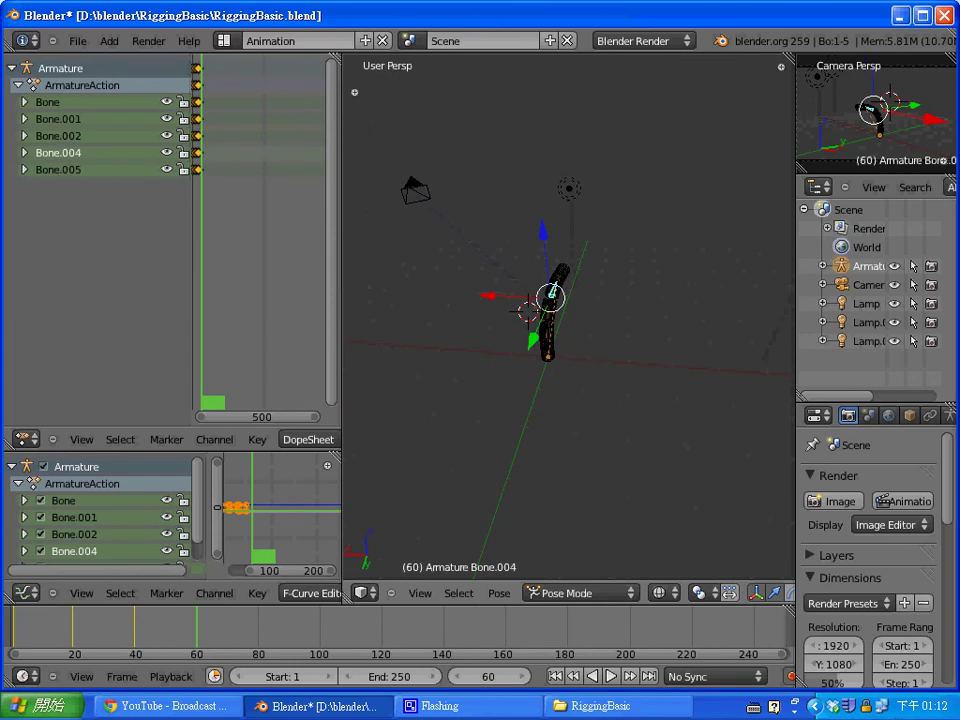
{"action": "right_click", "coordinate": [562, 275]}
{"action": "key", "text": "g"}
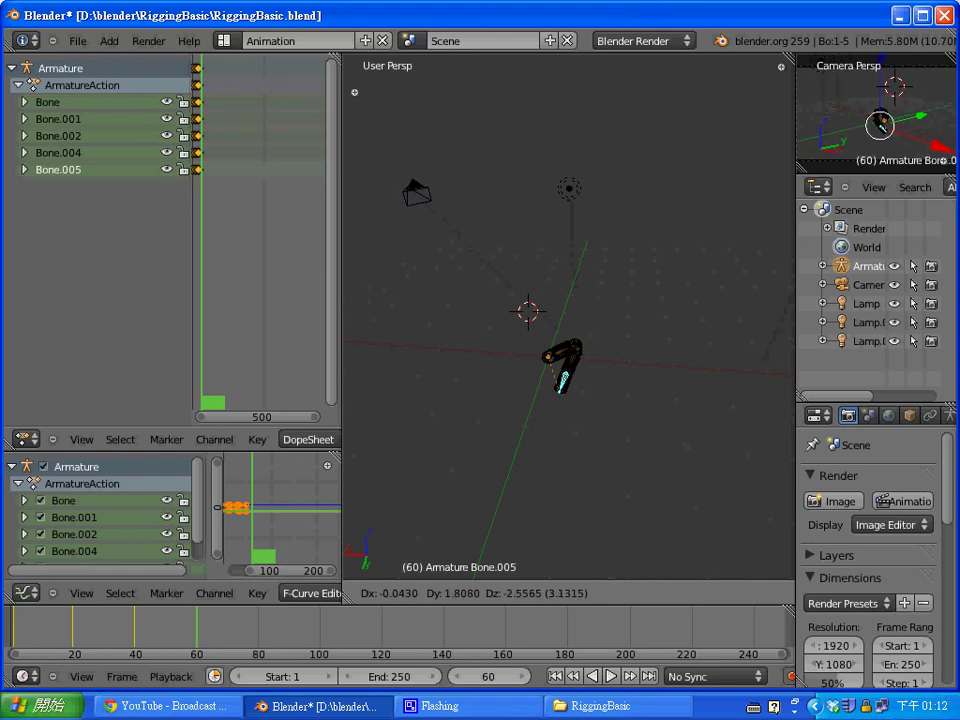
{"action": "left_click", "coordinate": [550, 396]}
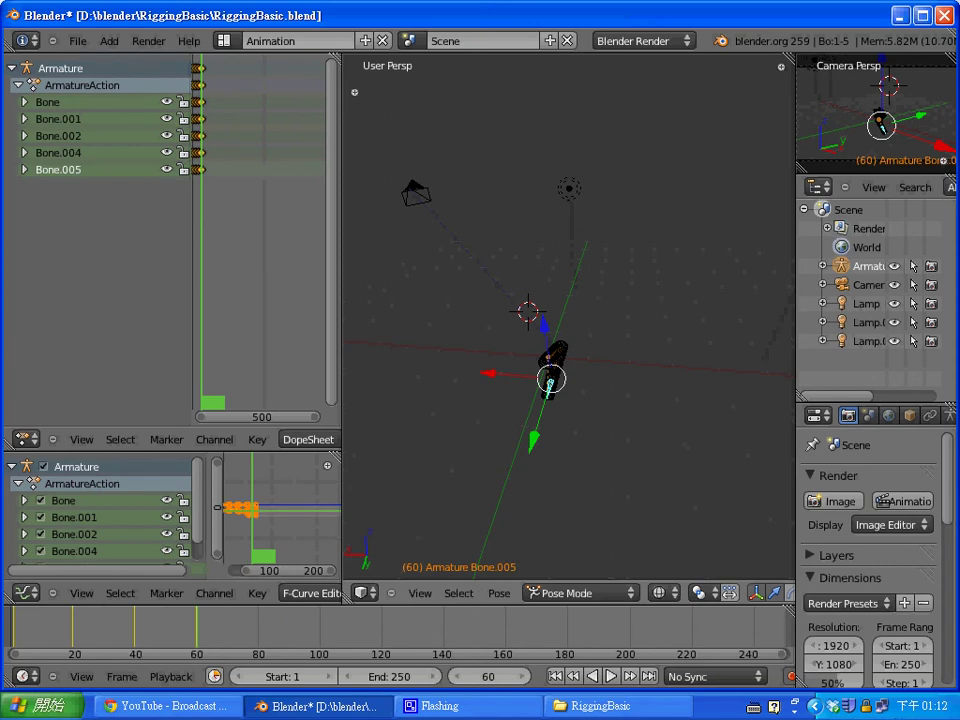
At frame 80, swing the top bone, Bone.005, to the opposite side by about -2.63 in Y and 1.55 in Z.
{"action": "key", "text": "Up"}
{"action": "key", "text": "Up"}
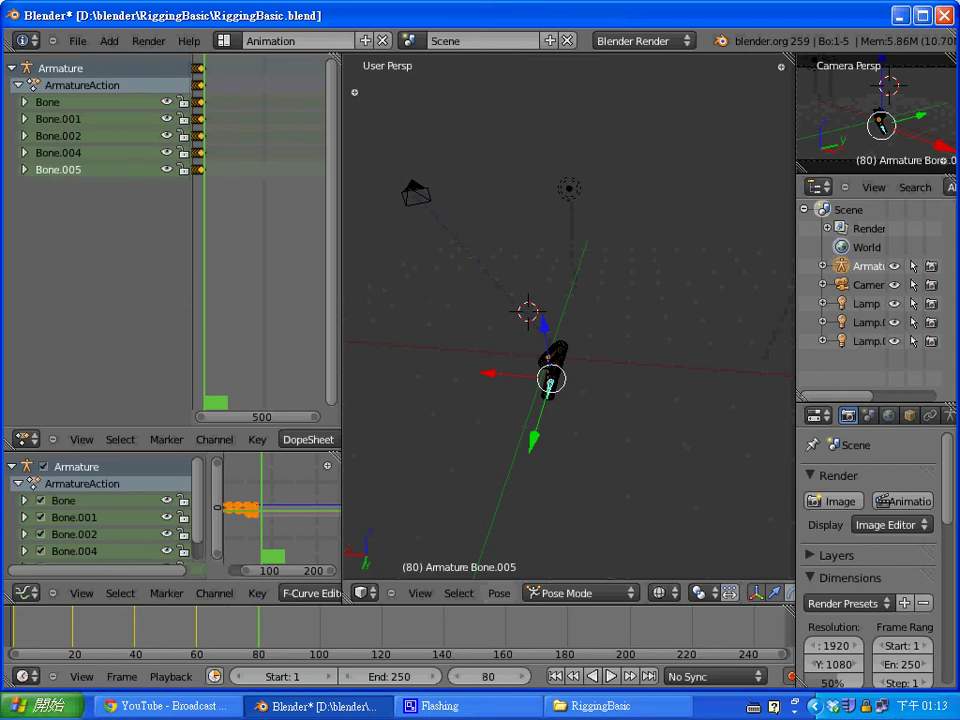
{"action": "middle_click_drag", "start_coordinate": [420, 310], "coordinate": [765, 362]}
{"action": "middle_click_drag", "start_coordinate": [620, 290], "coordinate": [665, 308]}
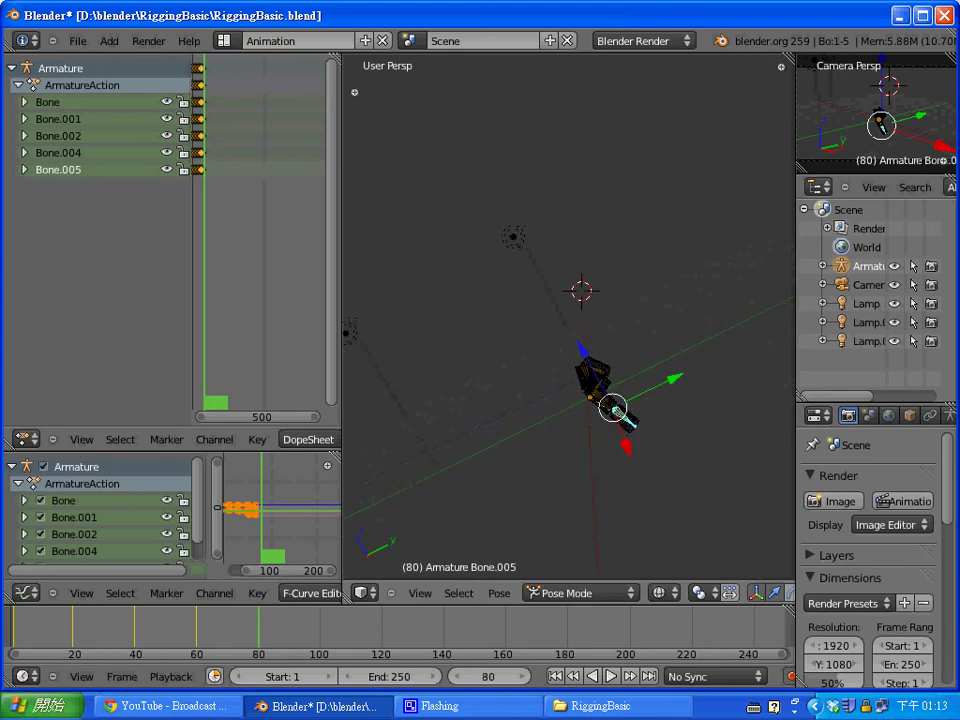
{"action": "right_click", "coordinate": [602, 402]}
{"action": "right_click", "coordinate": [626, 420]}
{"action": "key", "text": "g"}
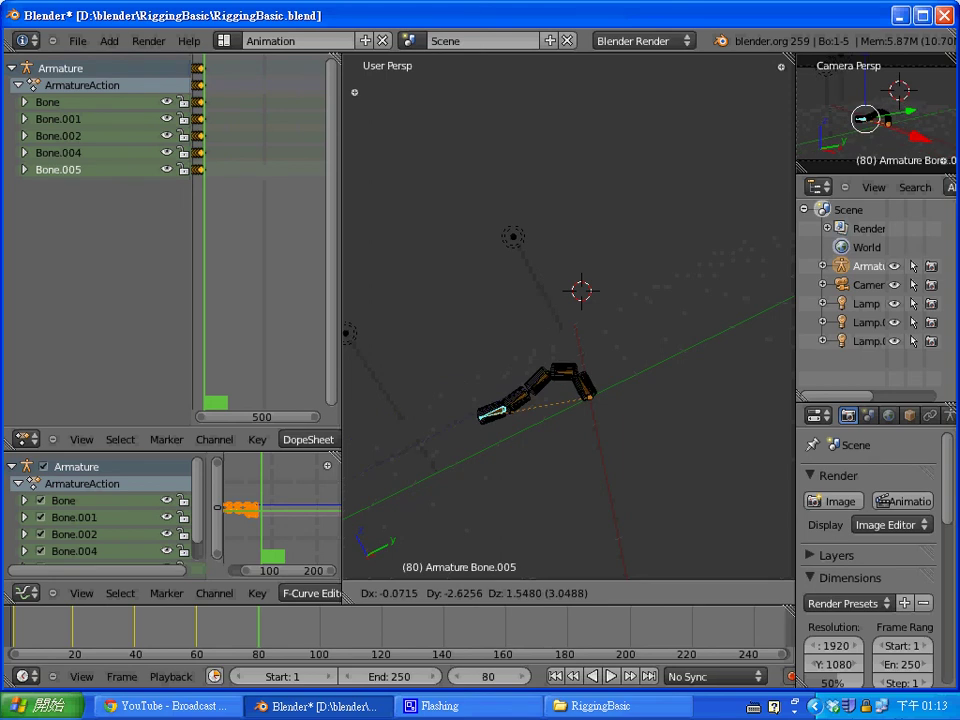
{"action": "key", "text": "Return"}
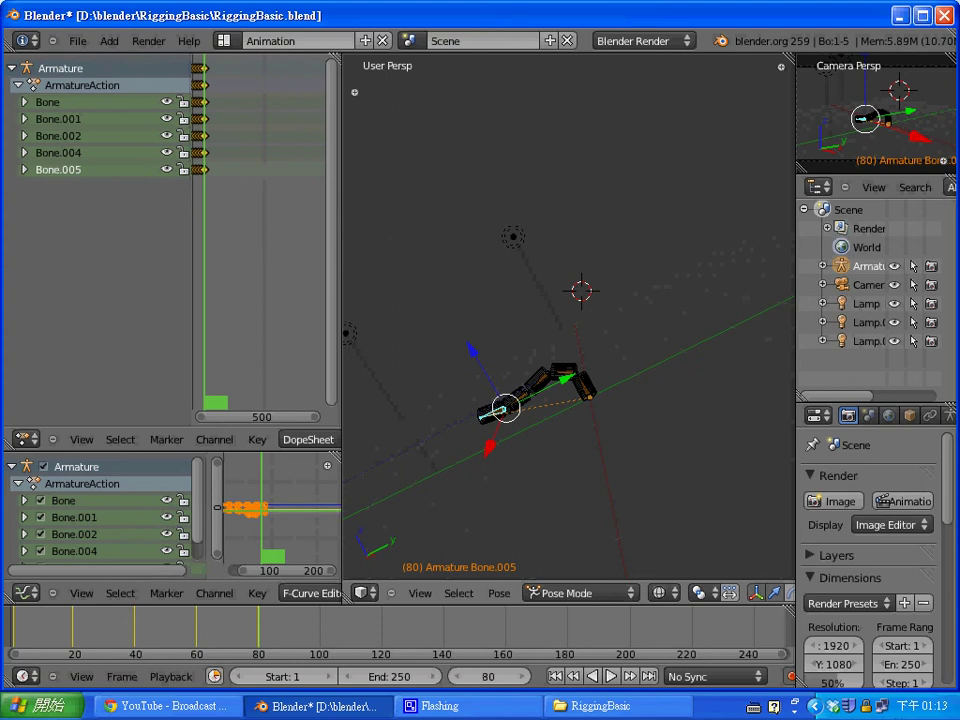
At frame 100, move the top bone up in the right side view until the whole chain stands upright.
{"action": "left_click", "coordinate": [320, 629]}
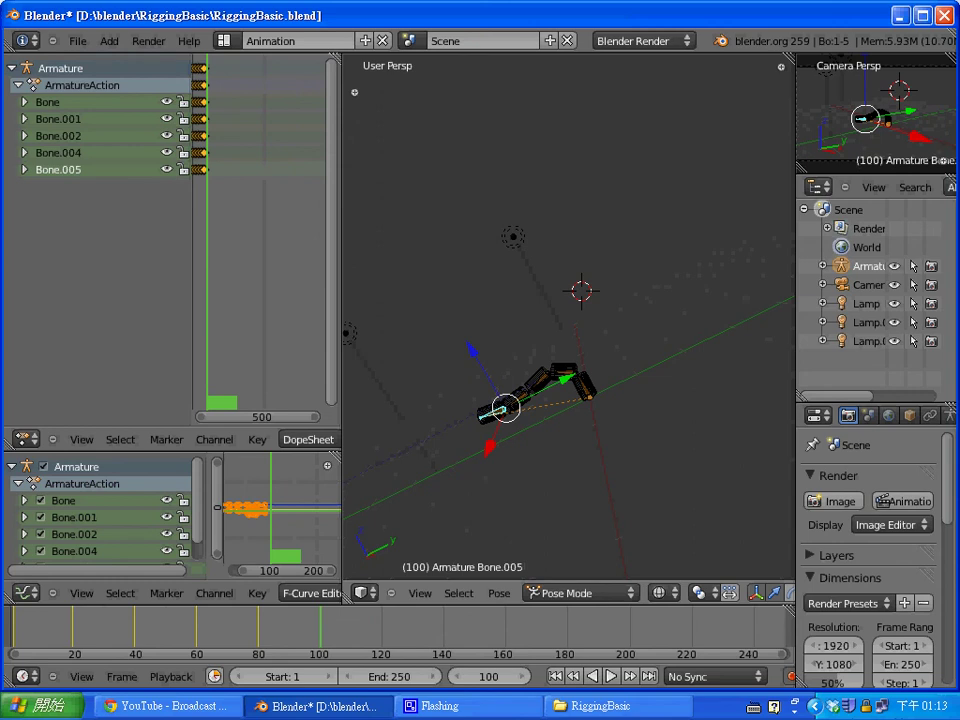
{"action": "key", "text": "KP_3"}
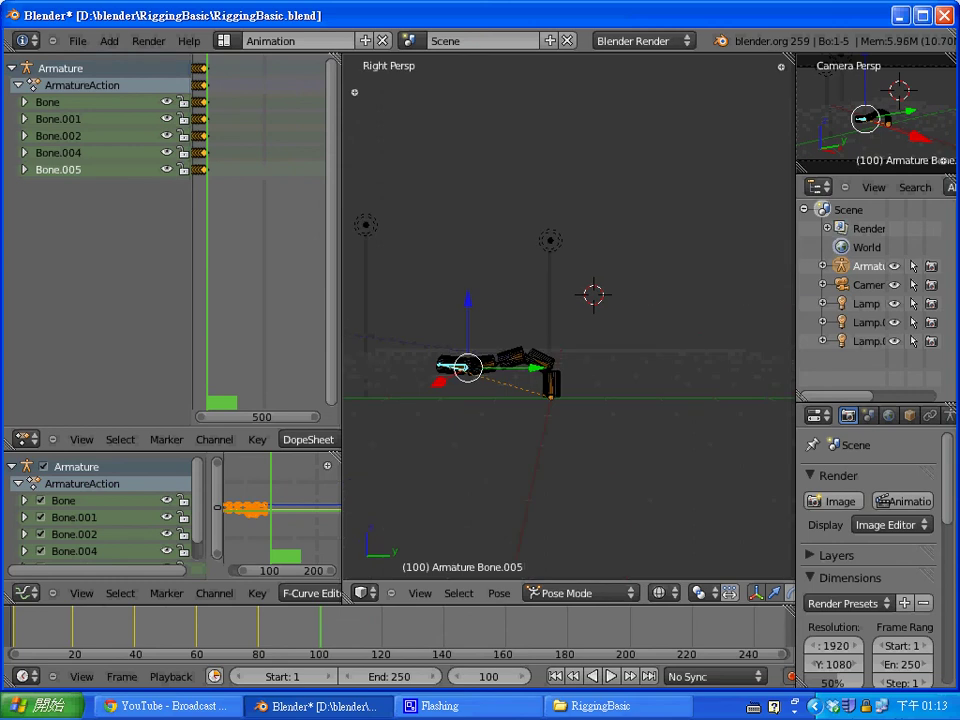
{"action": "key", "text": "g"}
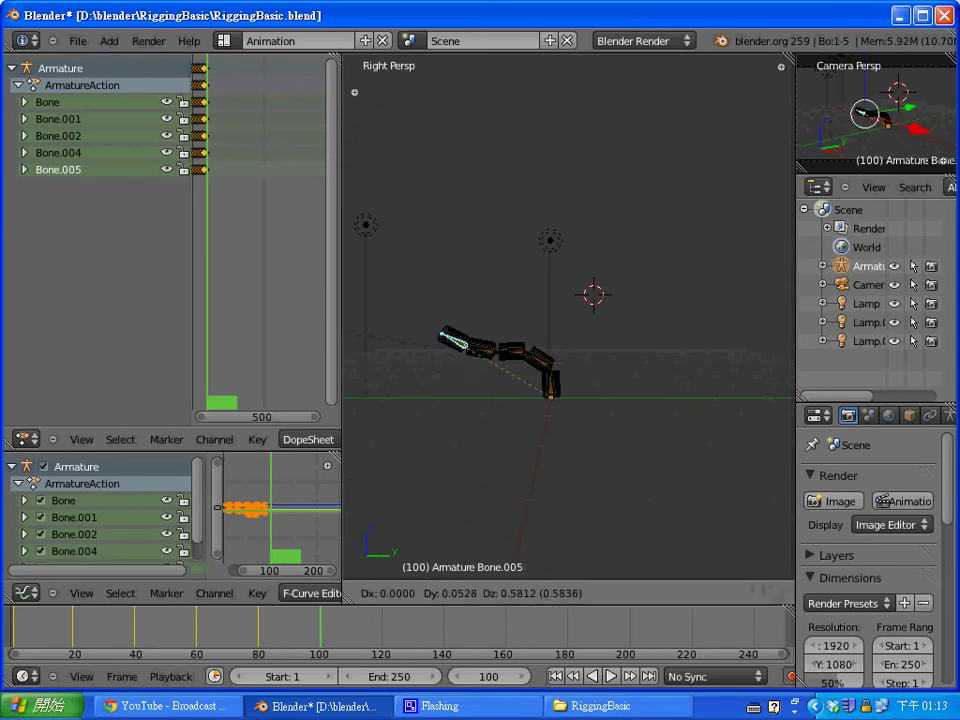
{"action": "key", "text": "Return"}
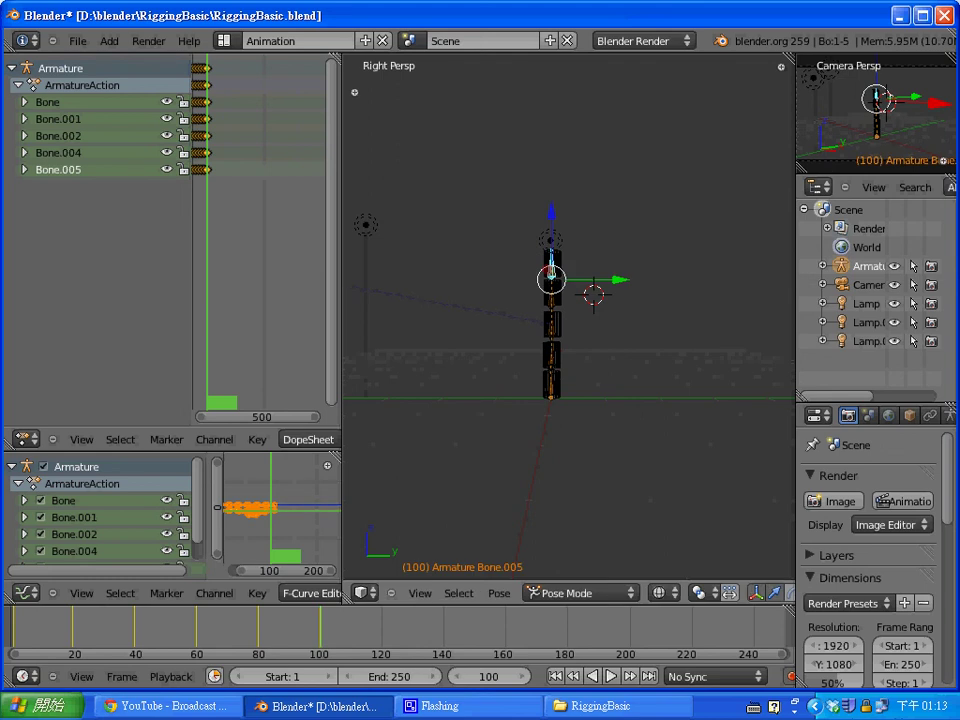
Widen the animation editors and fit all keyframes and curves in both the DopeSheet and the F-Curve Editor.
{"action": "left_click", "coordinate": [248, 260]}
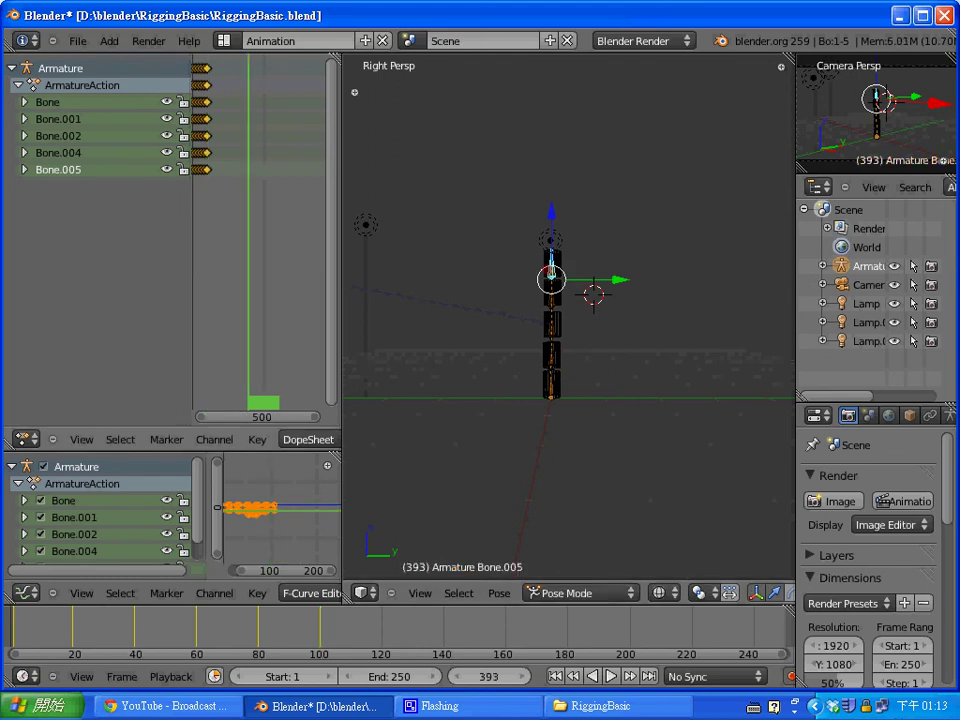
{"action": "left_click_drag", "start_coordinate": [342, 260], "coordinate": [425, 260]}
{"action": "left_click", "coordinate": [275, 260]}
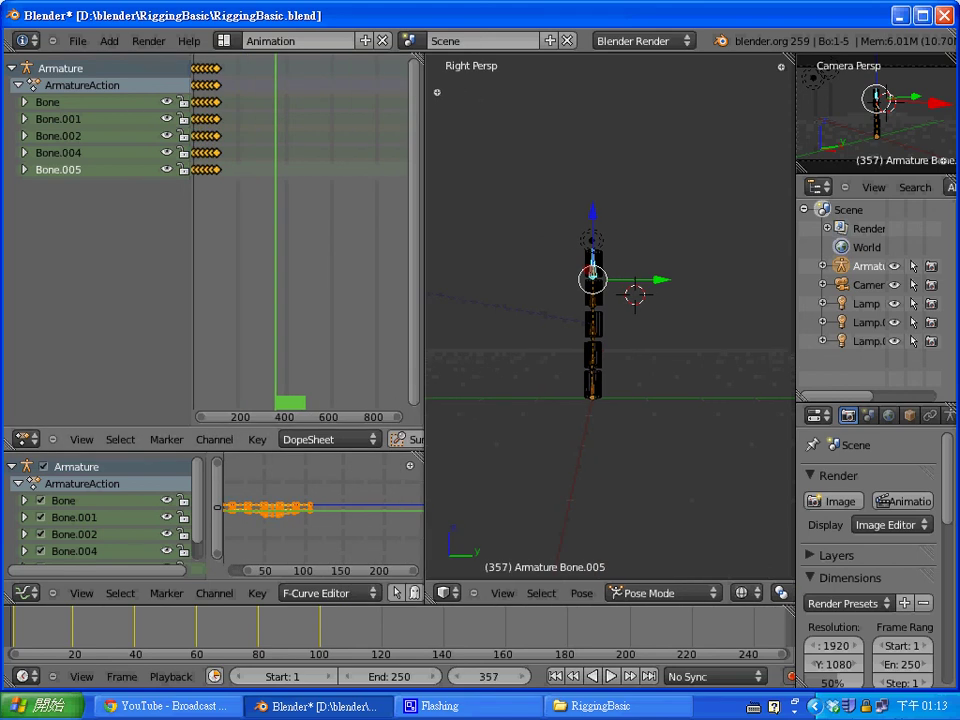
{"action": "left_click", "coordinate": [264, 260]}
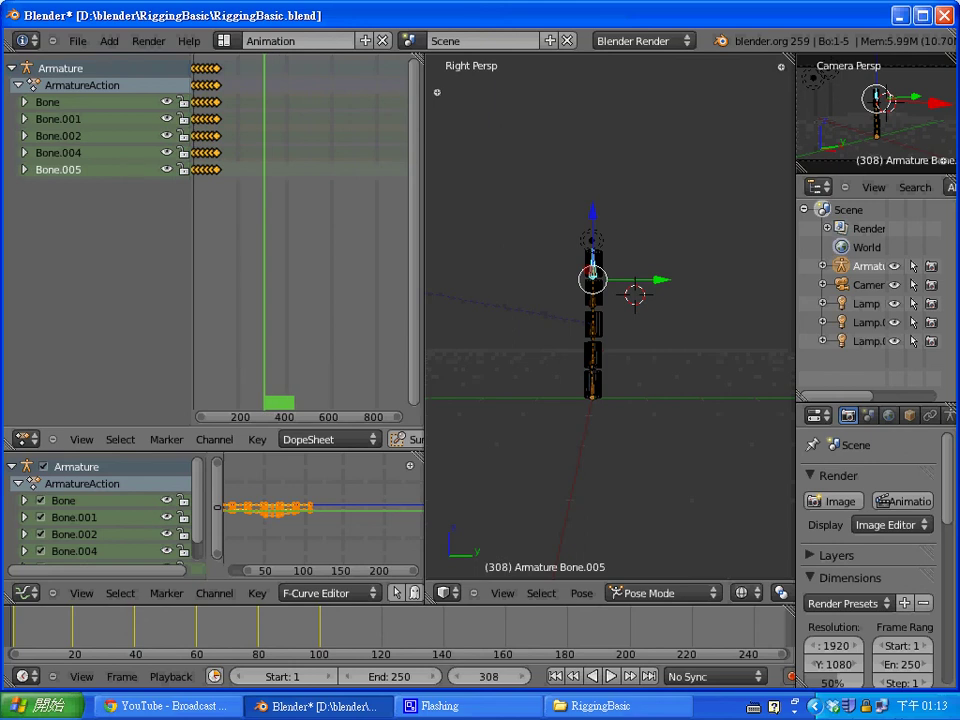
{"action": "key", "text": "Home"}
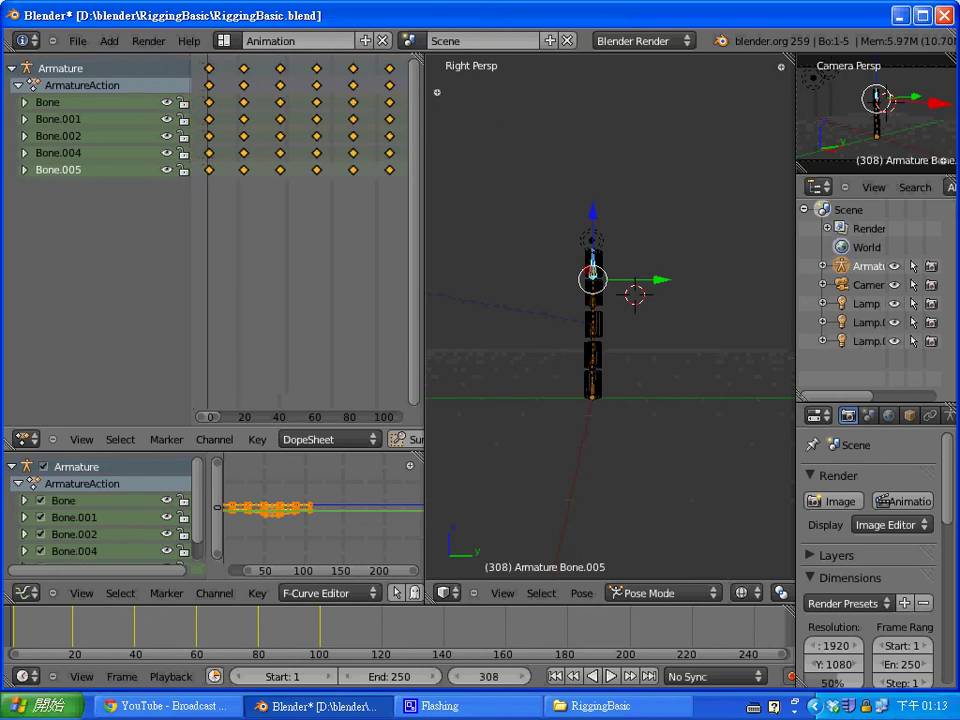
{"action": "left_click", "coordinate": [327, 530]}
{"action": "key", "text": "Home"}
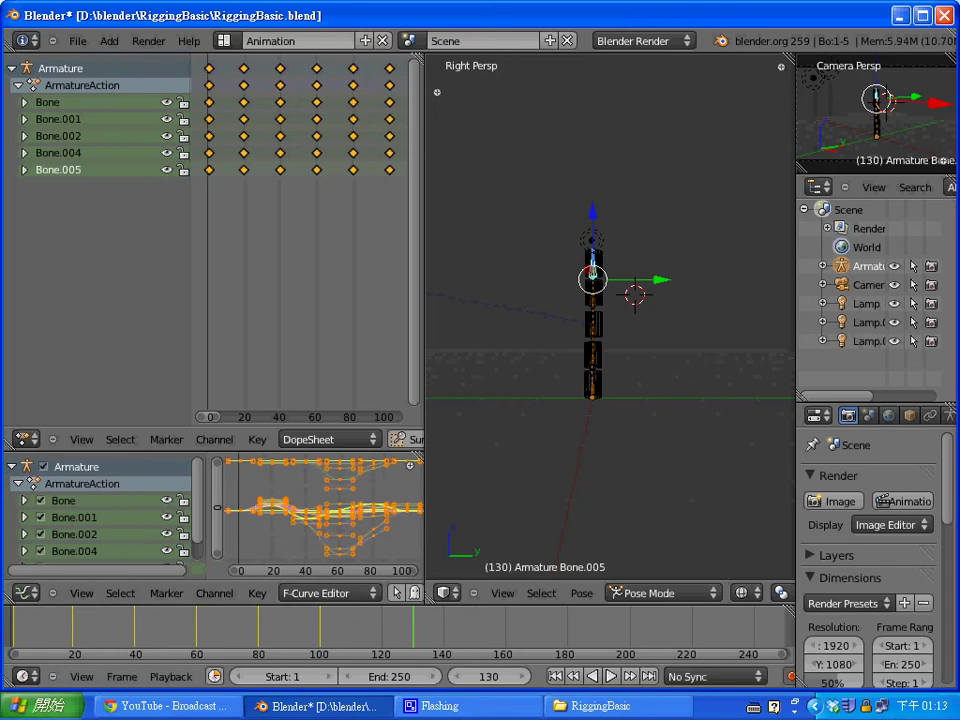
Set the animation's end frame to 100.
{"action": "left_click", "coordinate": [395, 677]}
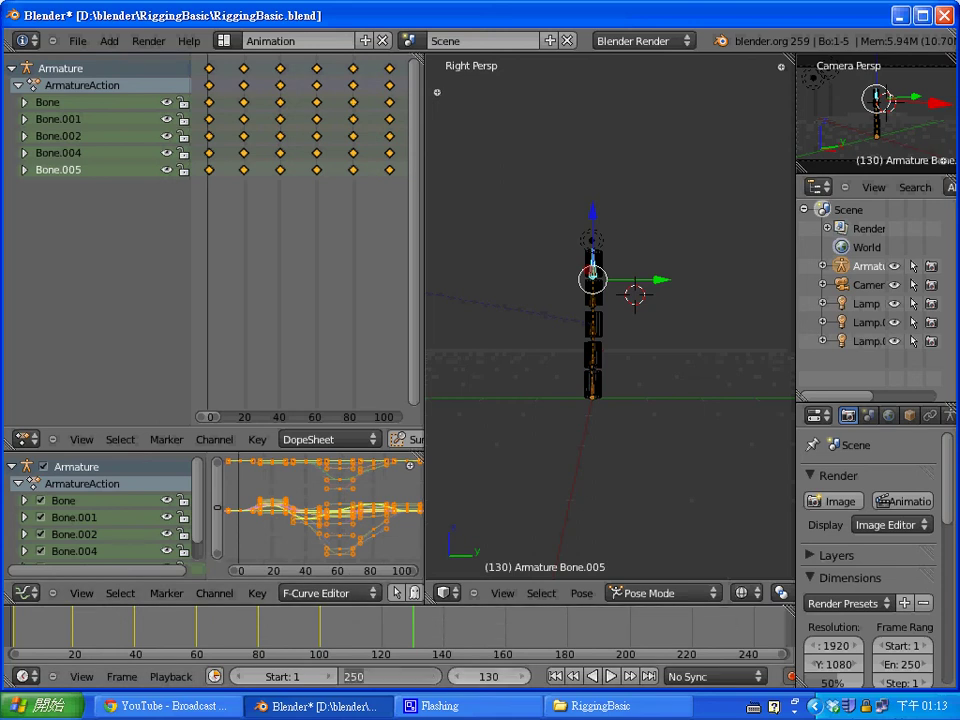
{"action": "type", "text": "100"}
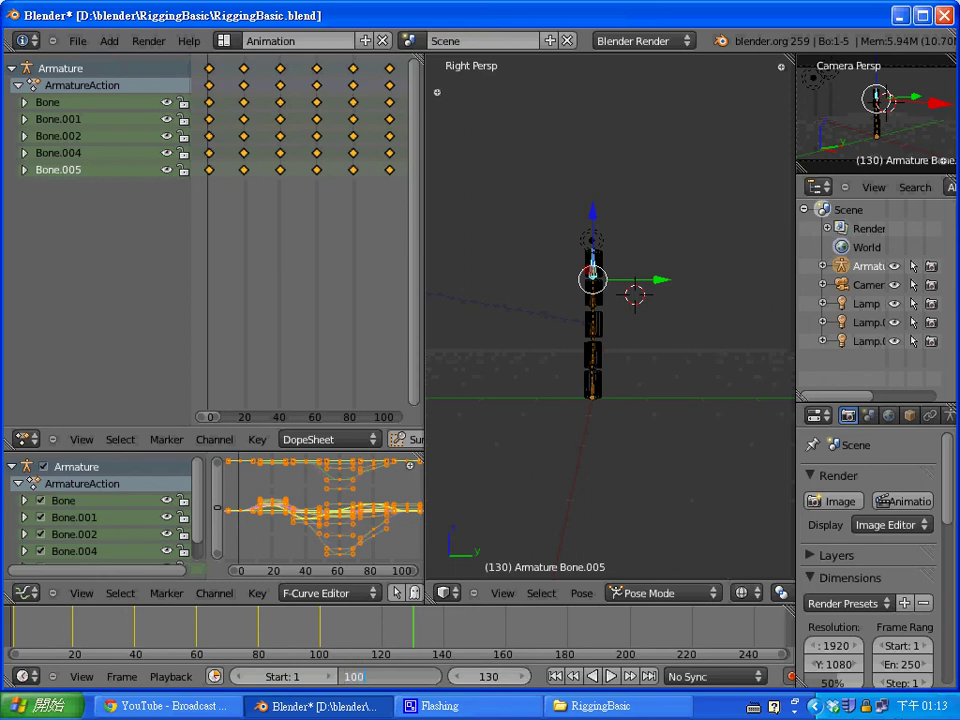
{"action": "key", "text": "Return"}
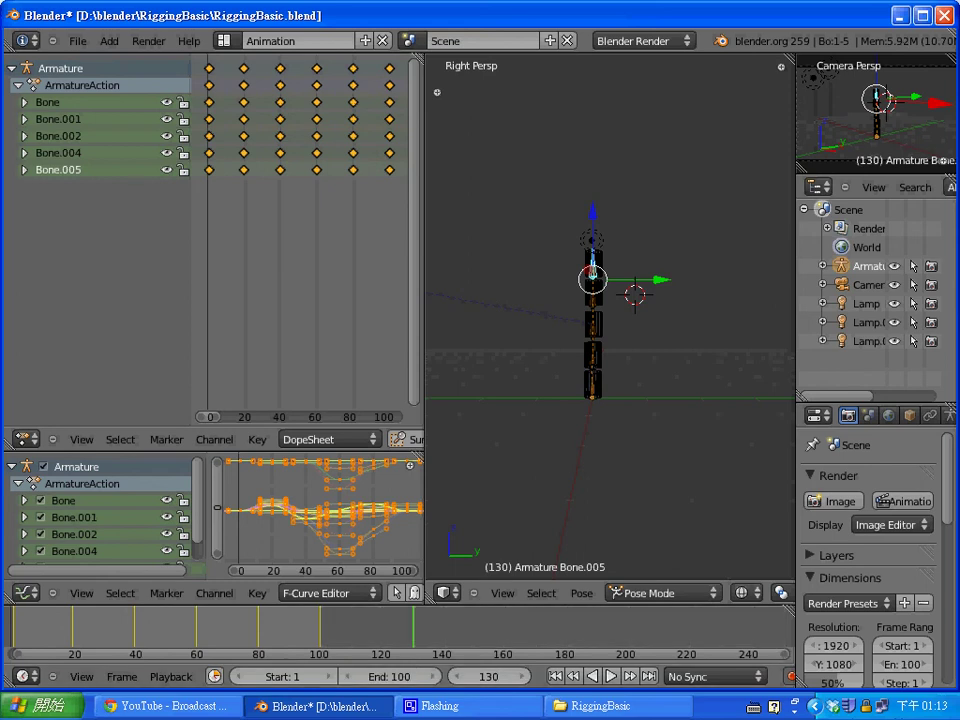
Widen the render properties area and set the render output path to the project folder D:\blender\RiggingBasic, using a relative path.
{"action": "left_click_drag", "start_coordinate": [796, 374], "coordinate": [646, 374]}
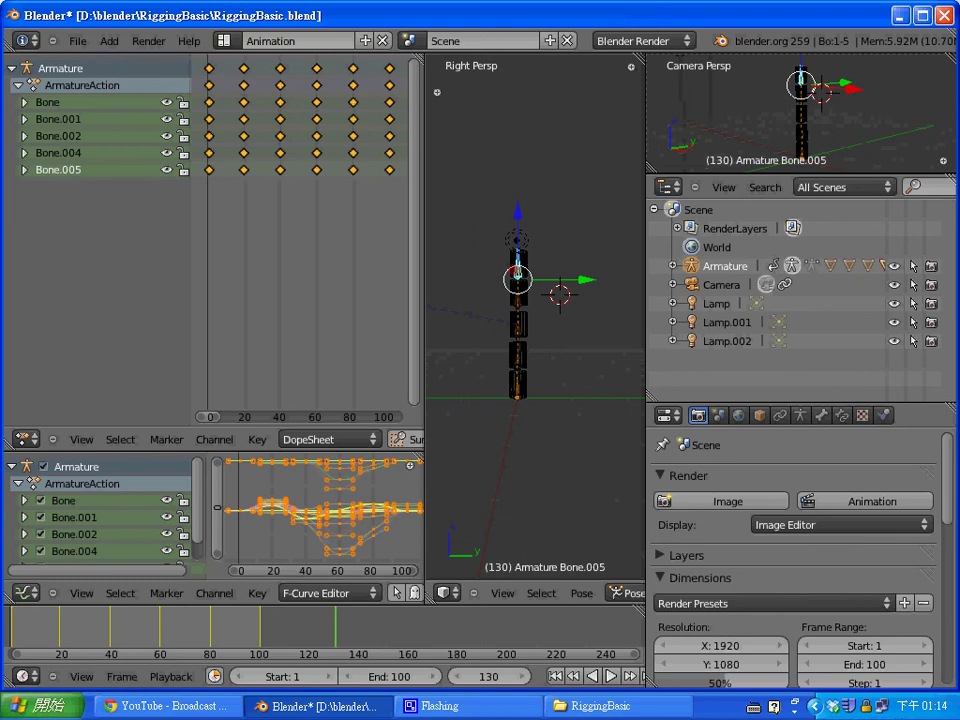
{"action": "scroll", "coordinate": [796, 560], "scroll_direction": "down", "scroll_amount": 1}
{"action": "scroll", "coordinate": [796, 560], "scroll_direction": "up", "scroll_amount": 1}
{"action": "scroll", "coordinate": [795, 560], "scroll_direction": "down", "scroll_amount": 10}
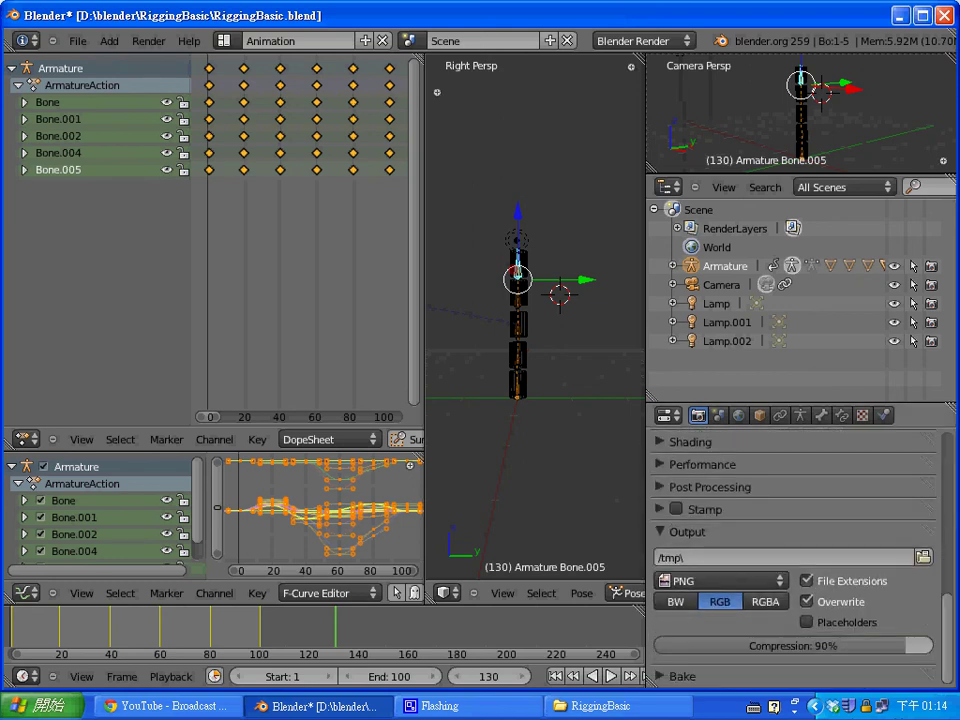
{"action": "left_click", "coordinate": [923, 557]}
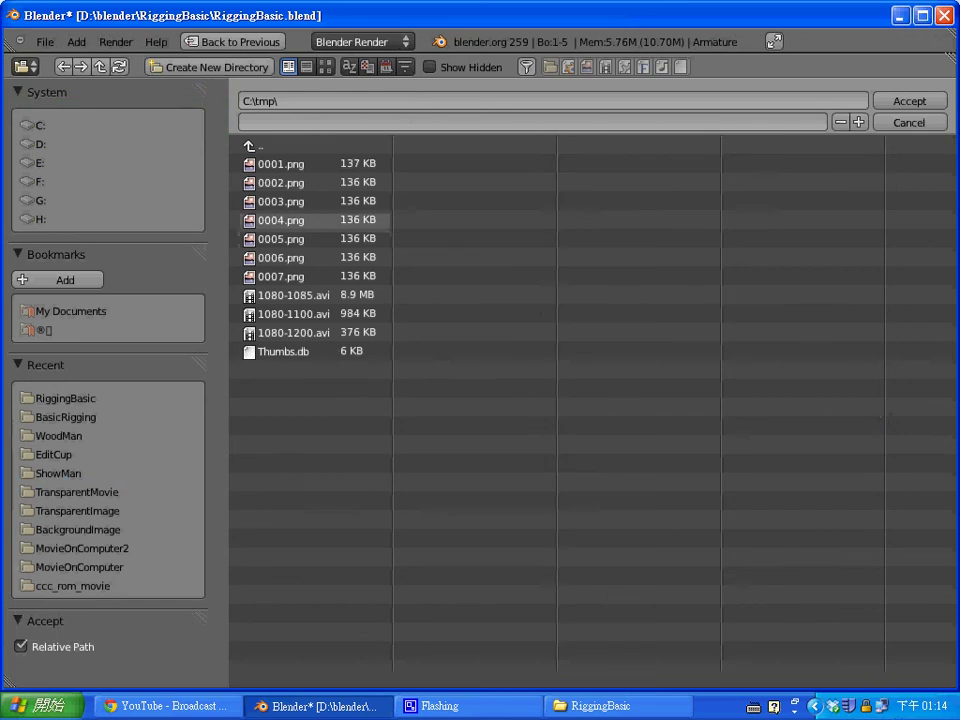
{"action": "left_click", "coordinate": [258, 145]}
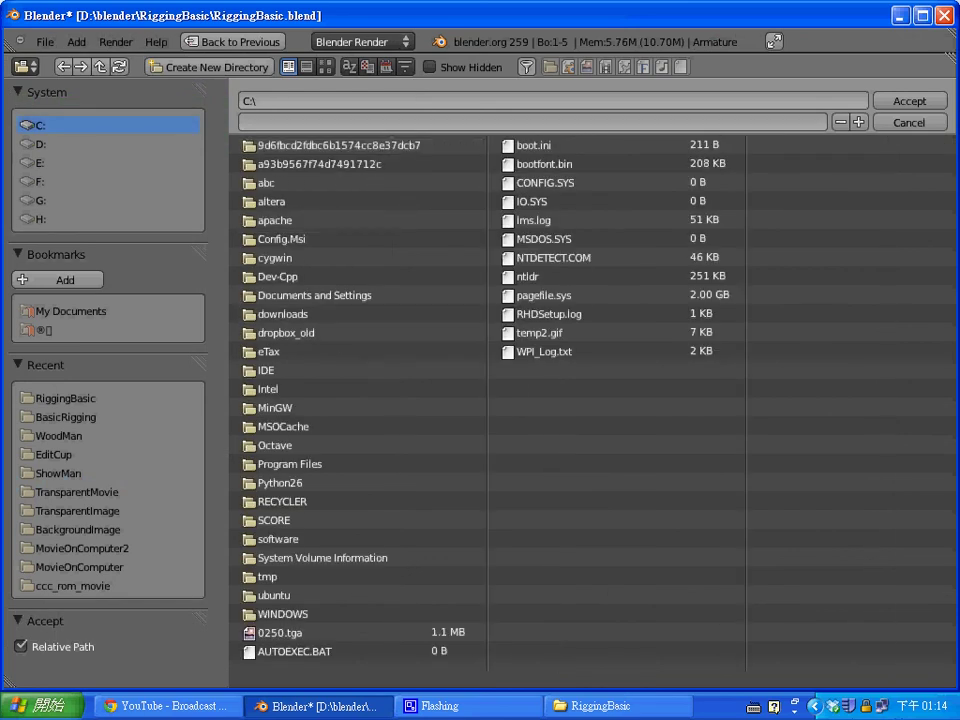
{"action": "left_click", "coordinate": [65, 398]}
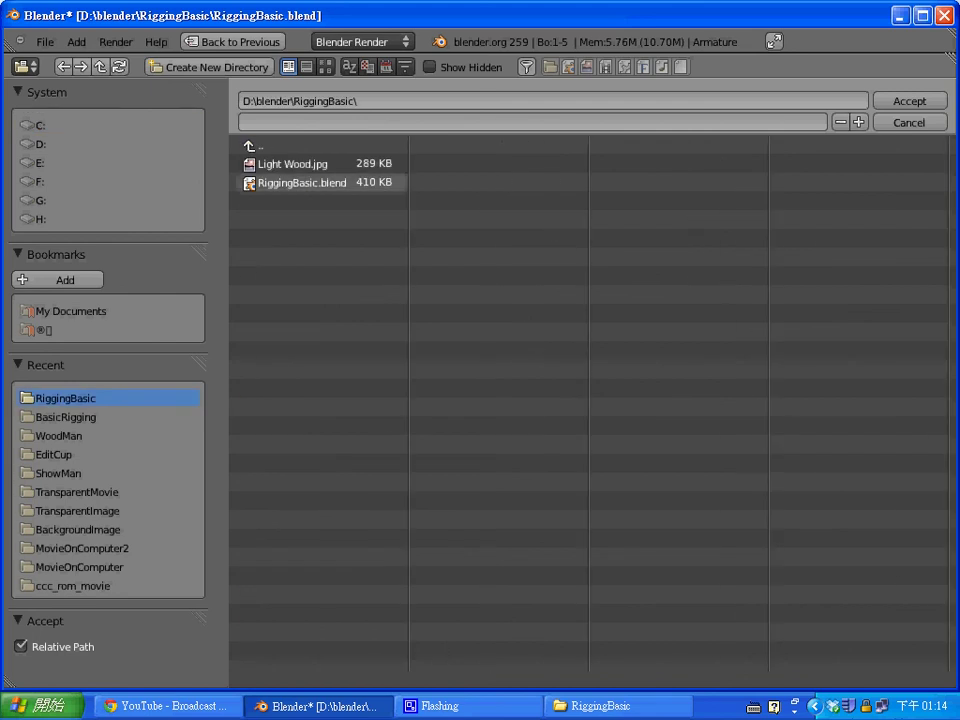
{"action": "double_click", "coordinate": [300, 183]}
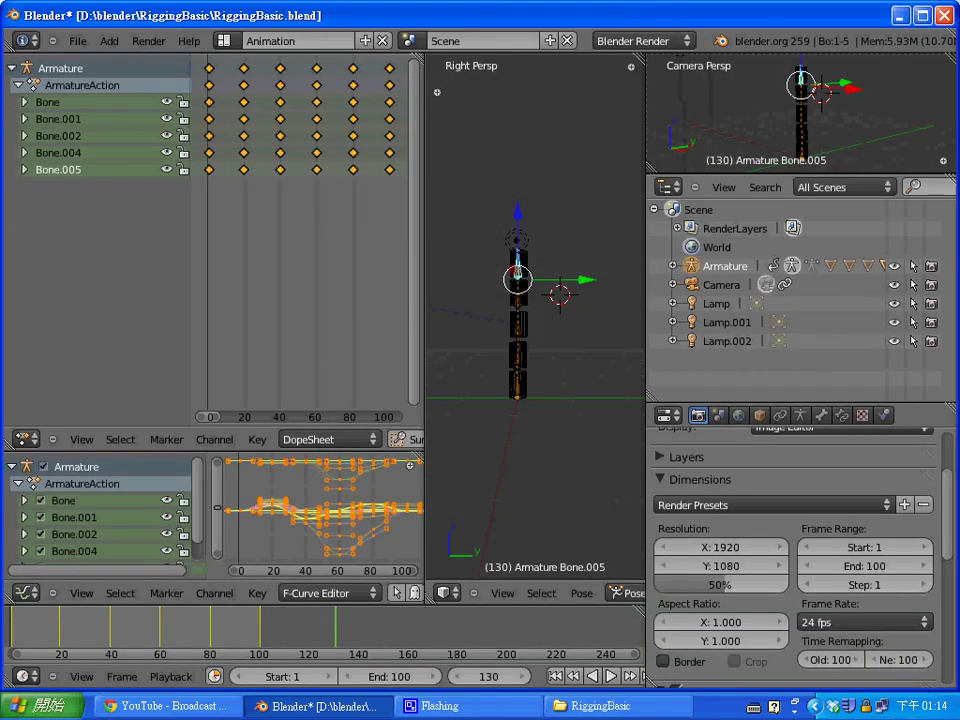
{"action": "scroll", "coordinate": [795, 550], "scroll_direction": "down", "scroll_amount": 10}
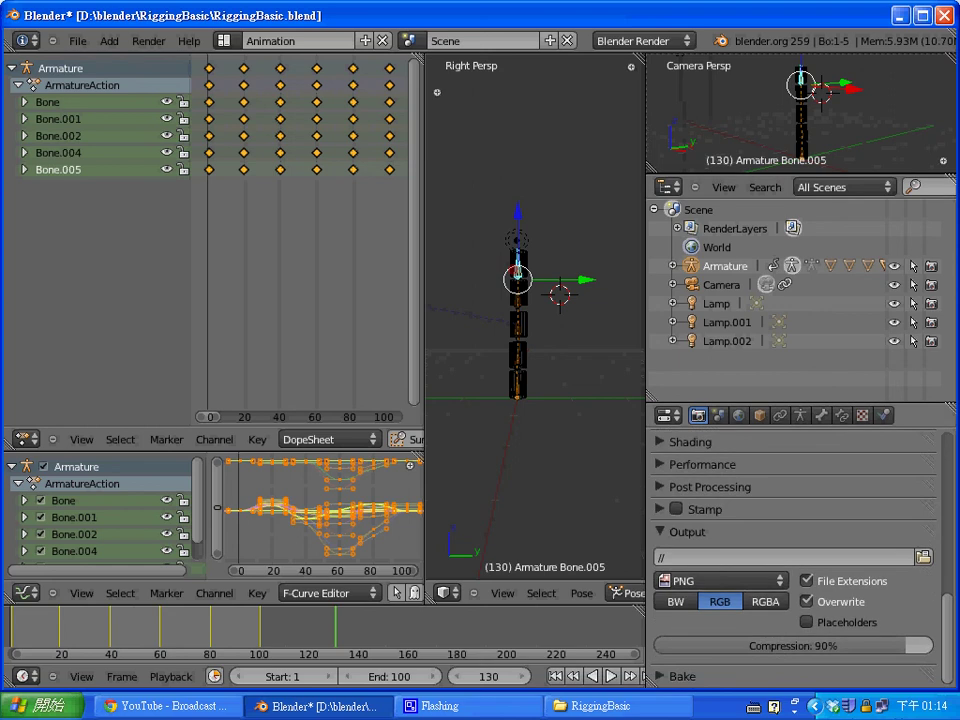
{"action": "scroll", "coordinate": [795, 550], "scroll_direction": "up", "scroll_amount": 2}
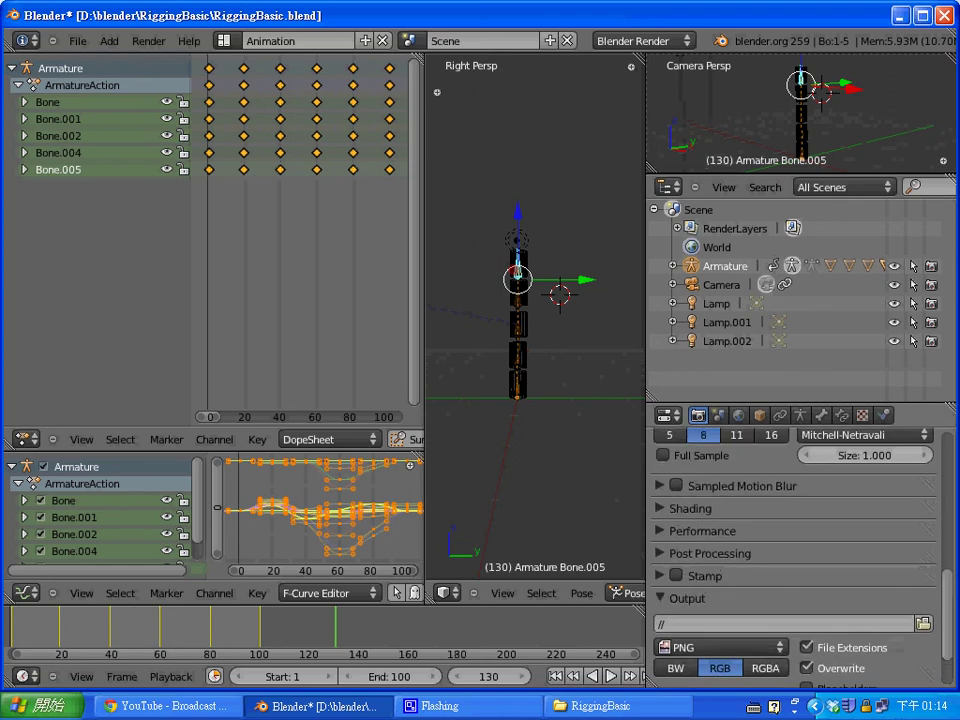
{"action": "scroll", "coordinate": [795, 550], "scroll_direction": "down", "scroll_amount": 2}
Render the full animation from the active scene.
{"action": "scroll", "coordinate": [795, 550], "scroll_direction": "up", "scroll_amount": 10}
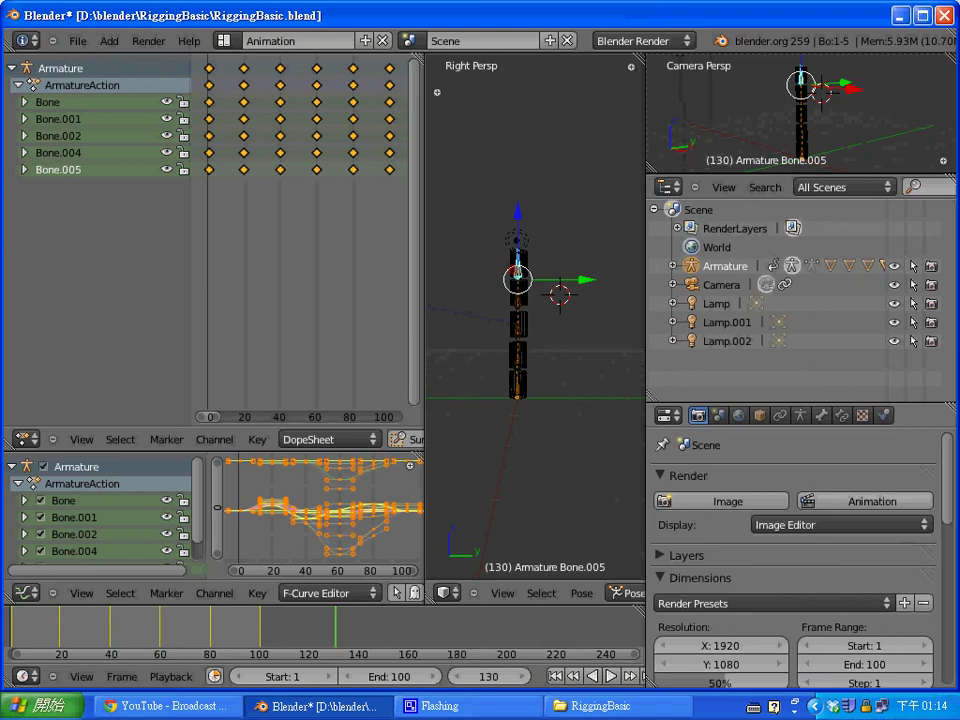
{"action": "scroll", "coordinate": [795, 550], "scroll_direction": "down", "scroll_amount": 1}
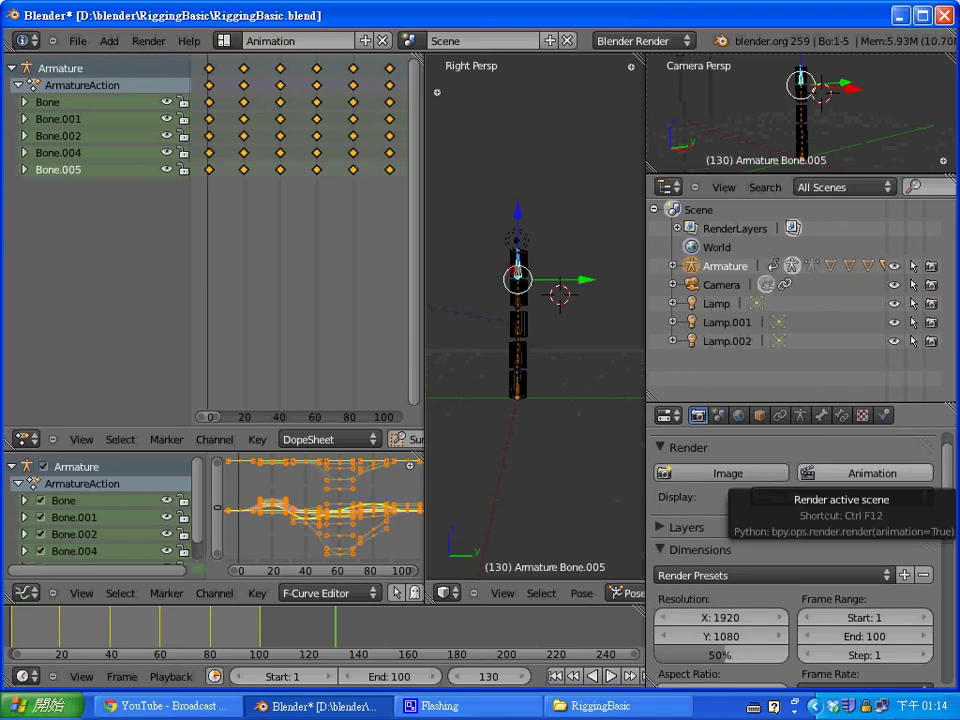
{"action": "left_click", "coordinate": [865, 473]}
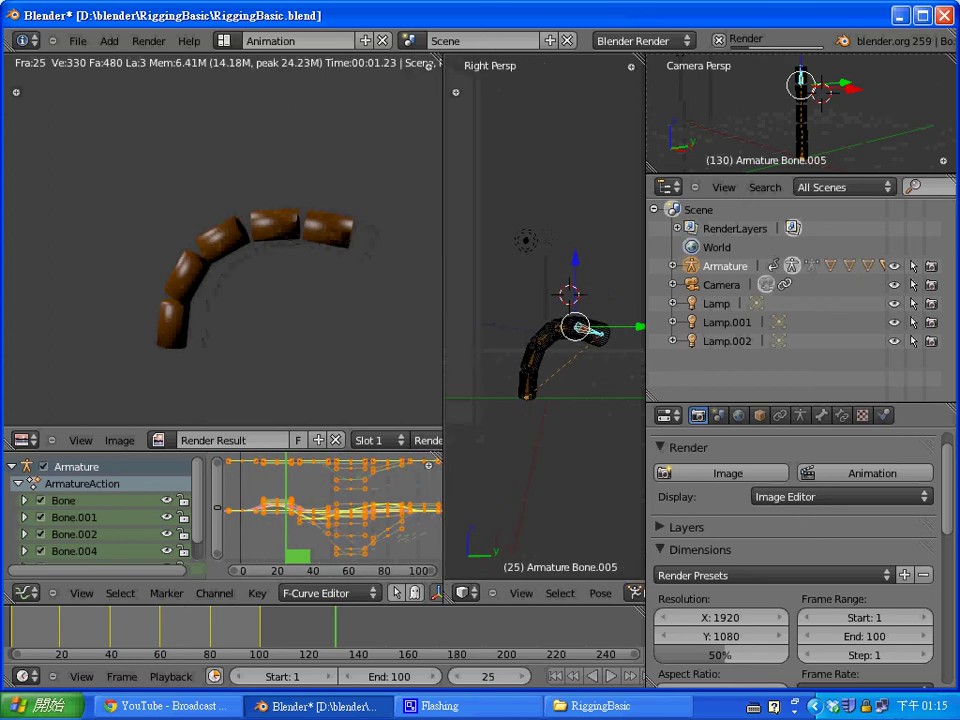
Review the render properties while the animation renders and save the project file.
{"action": "left_click_drag", "start_coordinate": [443, 330], "coordinate": [432, 330]}
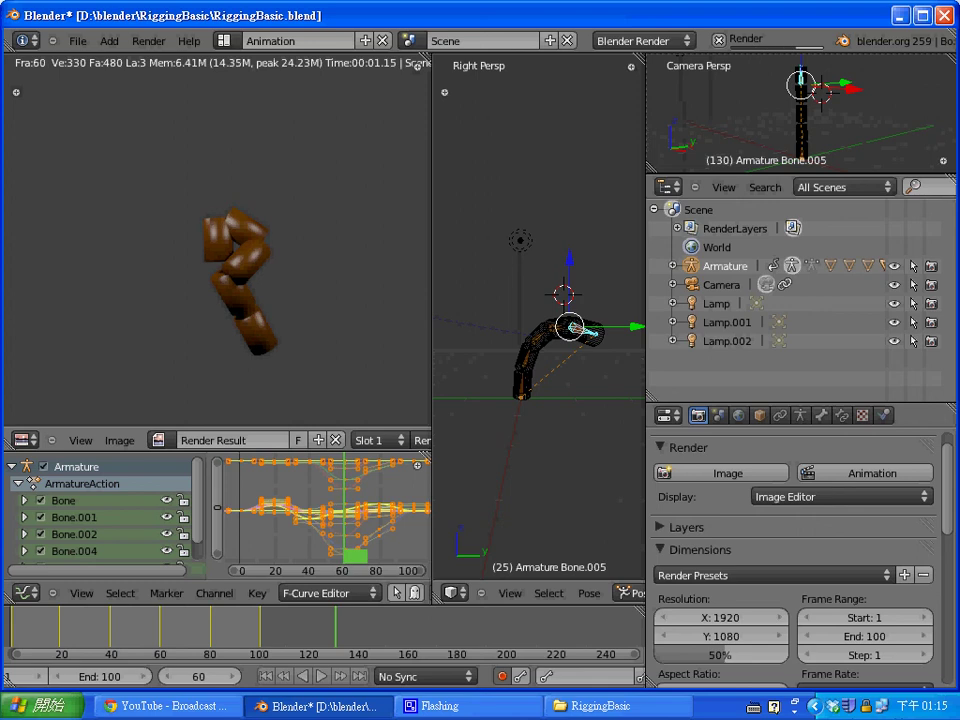
{"action": "scroll", "coordinate": [795, 570], "scroll_direction": "up", "scroll_amount": 1}
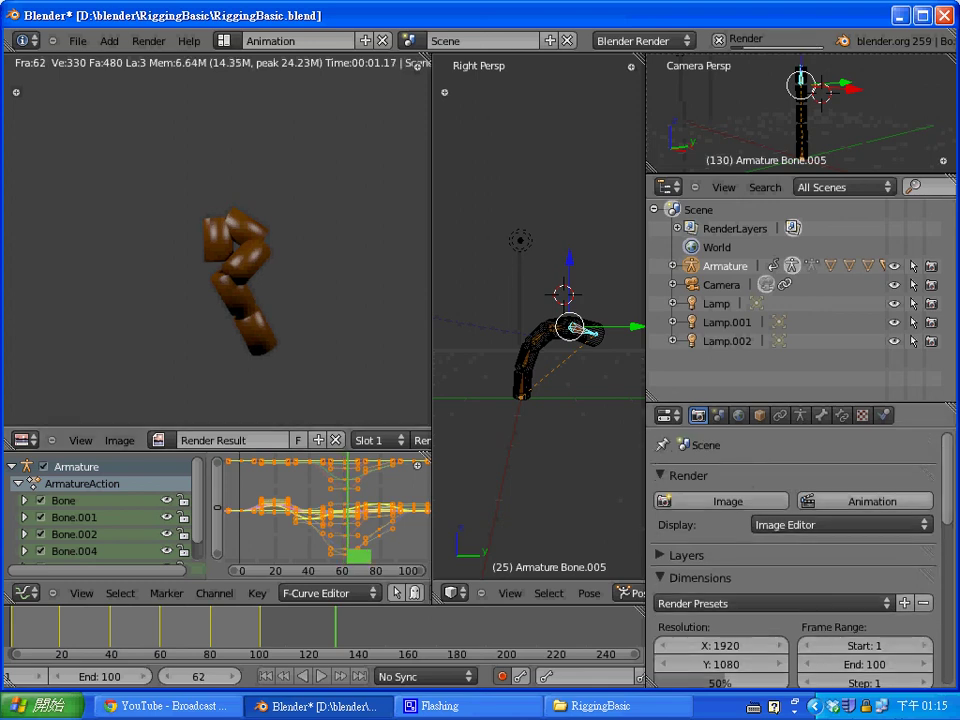
{"action": "scroll", "coordinate": [795, 550], "scroll_direction": "down", "scroll_amount": 4}
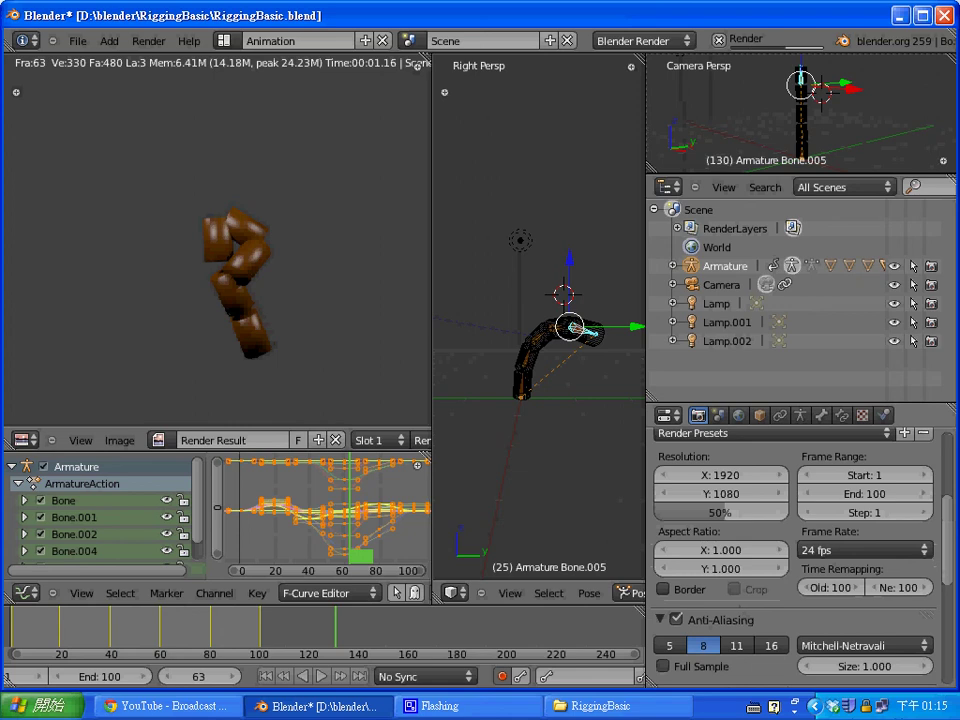
{"action": "scroll", "coordinate": [795, 550], "scroll_direction": "down", "scroll_amount": 8}
{"action": "scroll", "coordinate": [795, 550], "scroll_direction": "up", "scroll_amount": 7}
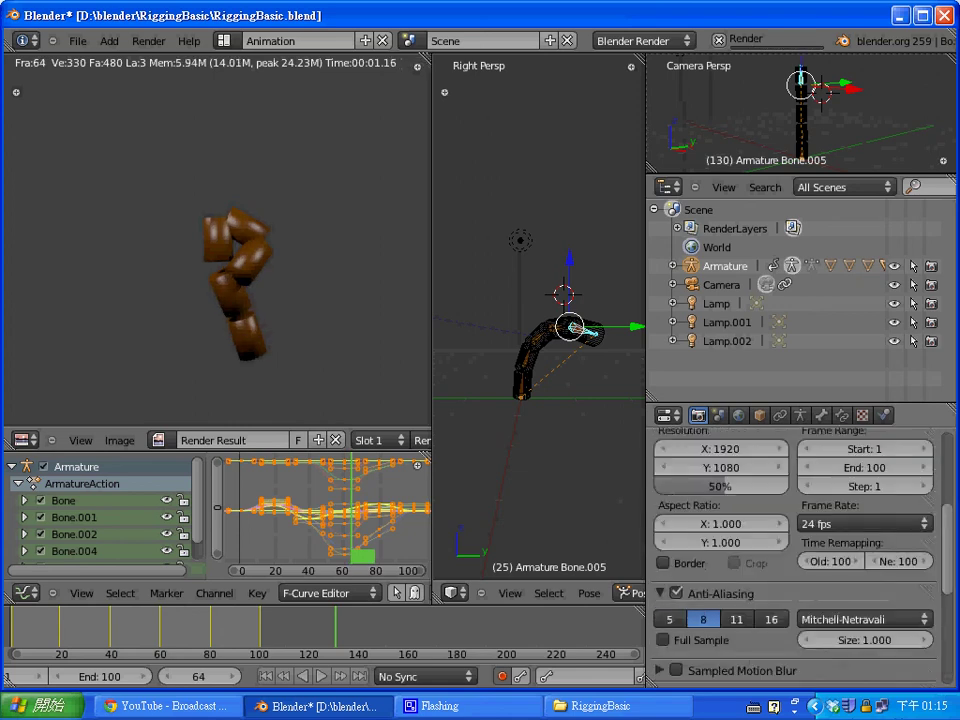
{"action": "scroll", "coordinate": [795, 550], "scroll_direction": "up", "scroll_amount": 4}
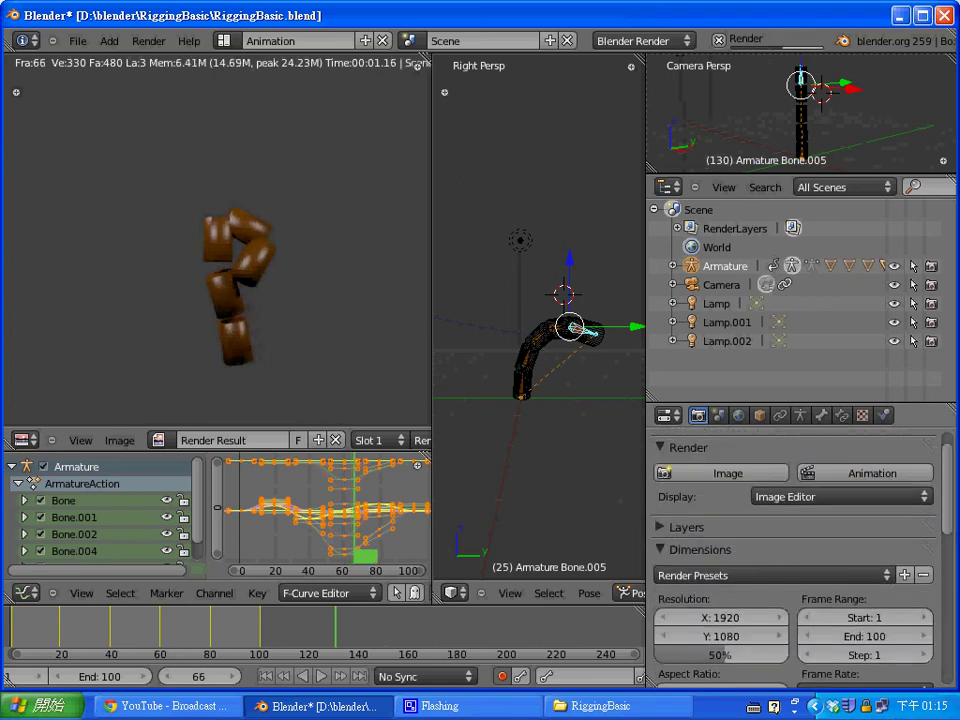
{"action": "scroll", "coordinate": [795, 550], "scroll_direction": "up", "scroll_amount": 1}
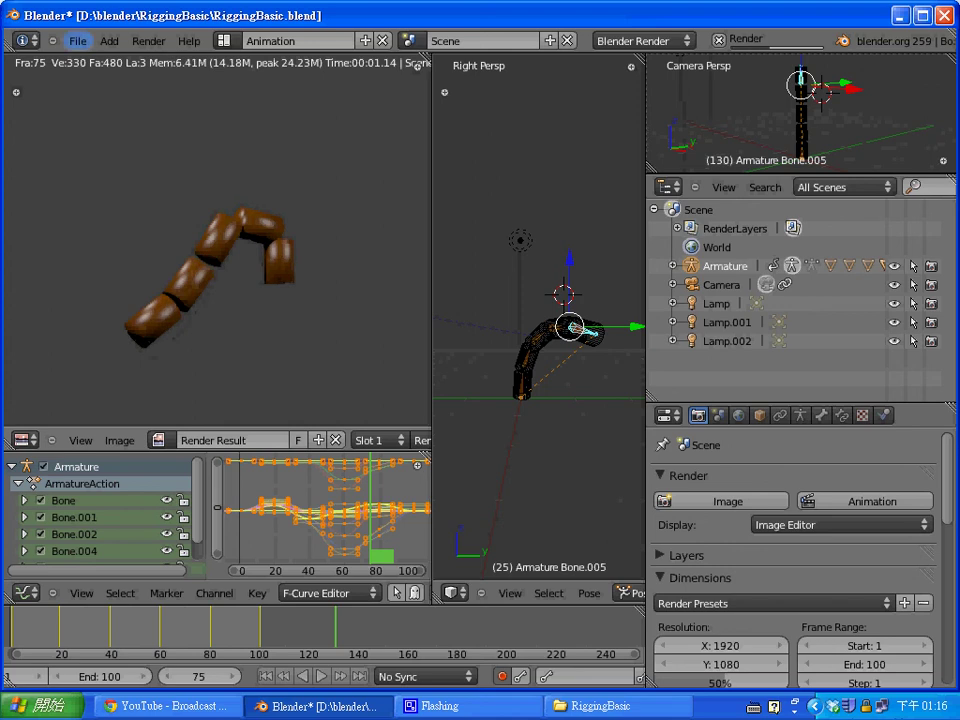
{"action": "left_click", "coordinate": [77, 41]}
{"action": "left_click", "coordinate": [92, 159]}
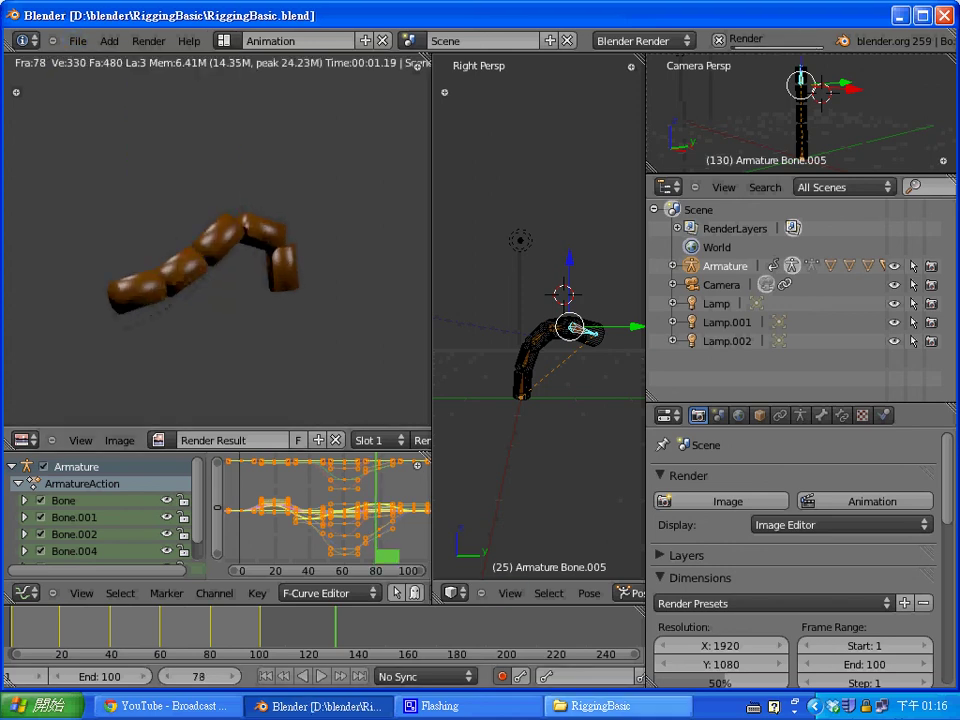
Switch to the RiggingBasic folder window in Windows Explorer and display its files as icons.
{"action": "left_click", "coordinate": [602, 706]}
{"action": "key", "text": "alt+v"}
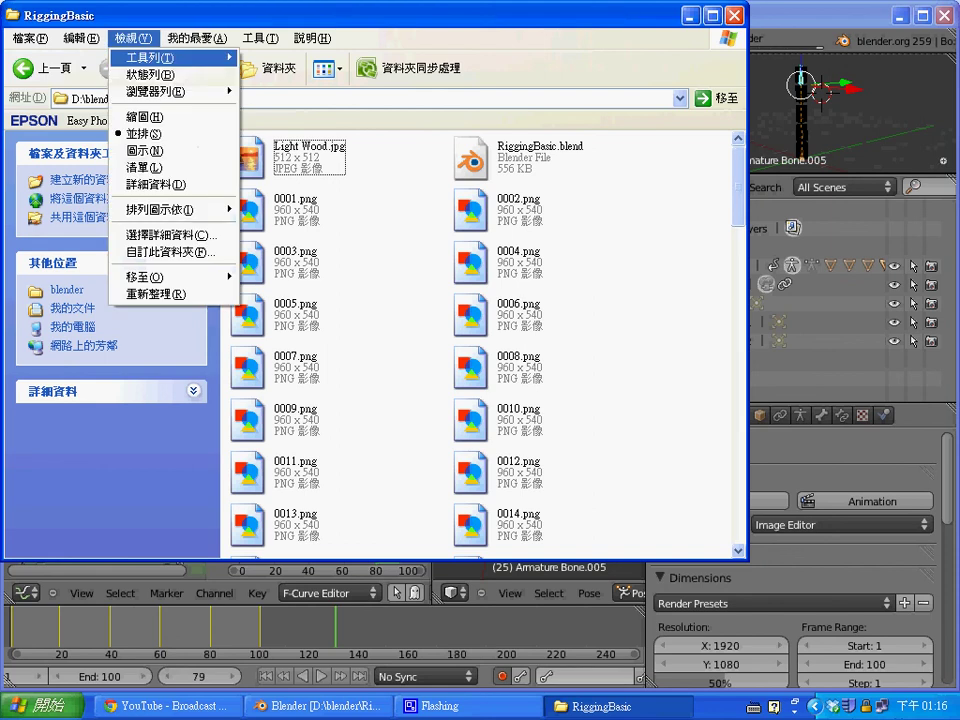
{"action": "key", "text": "Down"}
{"action": "key", "text": "Down"}
{"action": "key", "text": "Down"}
{"action": "key", "text": "Down"}
{"action": "key", "text": "Down"}
{"action": "key", "text": "Down"}
{"action": "key", "text": "Down"}
{"action": "key", "text": "Up"}
{"action": "key", "text": "Up"}
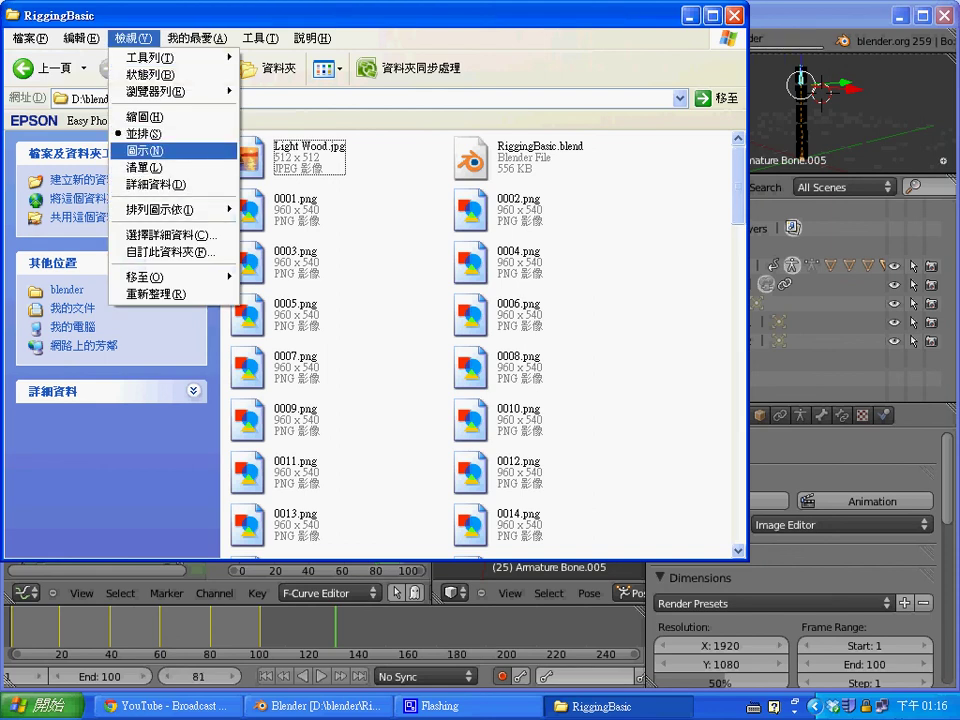
{"action": "key", "text": "Return"}
Change the RiggingBasic folder's file display to thumbnails.
{"action": "key", "text": "alt+v"}
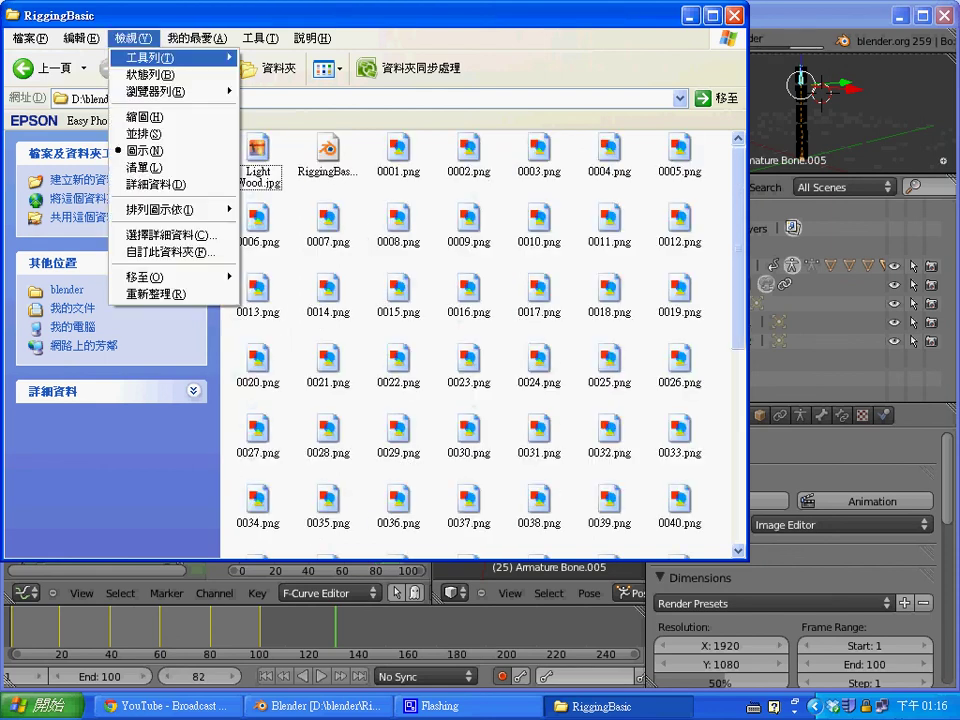
{"action": "key", "text": "Down"}
{"action": "key", "text": "Down"}
{"action": "key", "text": "Down"}
{"action": "key", "text": "Return"}
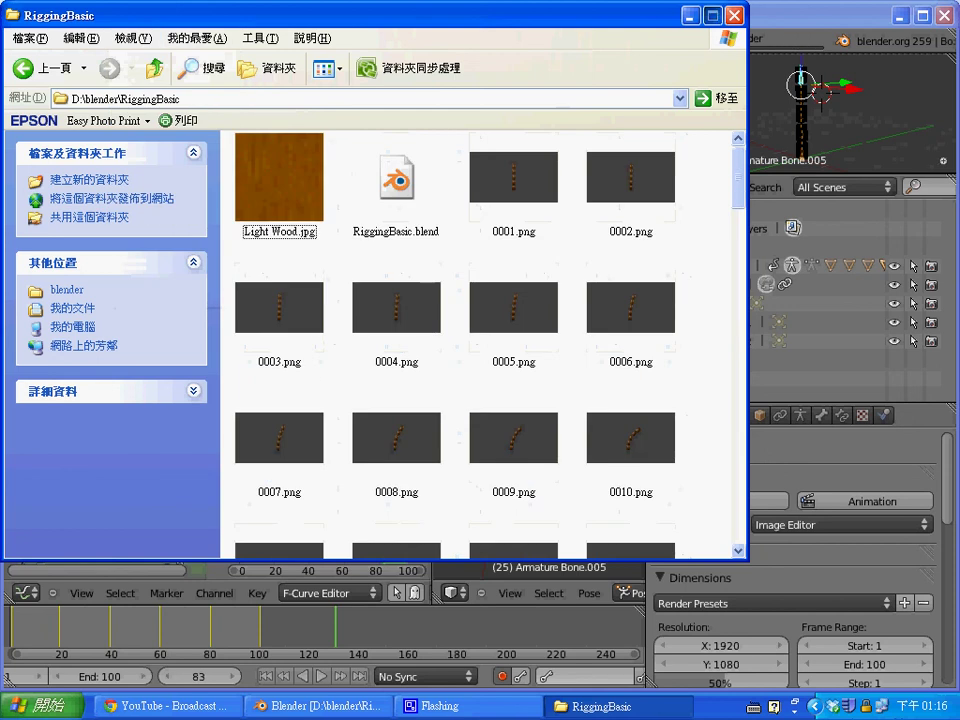
Maximize the folder window and look through the numbered PNG frames written by the render.
{"action": "double_click", "coordinate": [535, 10]}
{"action": "scroll", "coordinate": [580, 410], "scroll_direction": "down", "scroll_amount": 5}
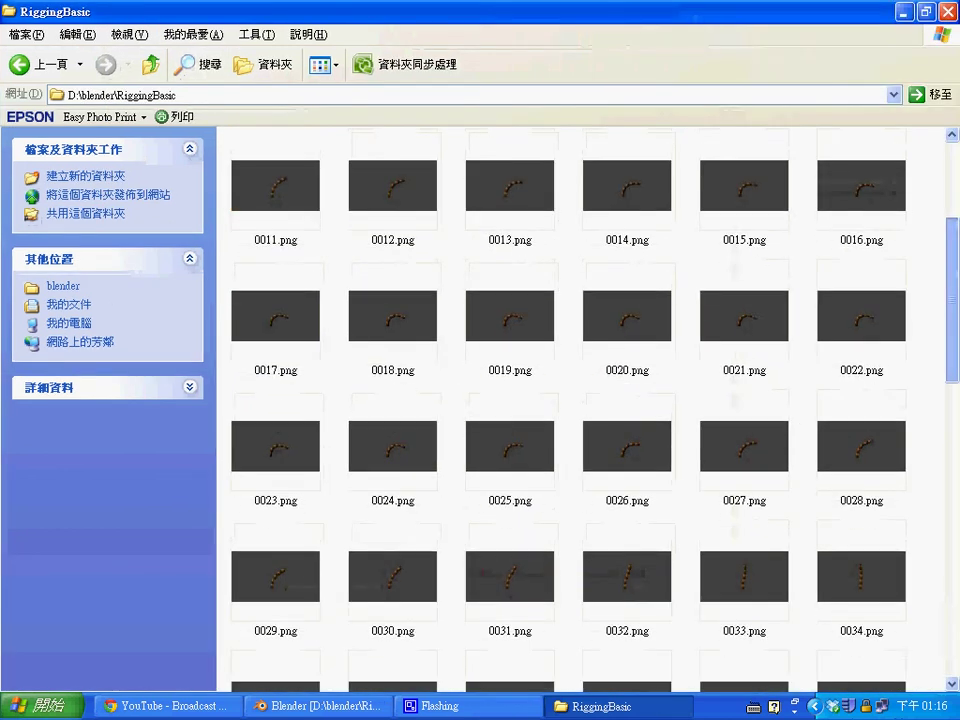
{"action": "scroll", "coordinate": [568, 400], "scroll_direction": "down", "scroll_amount": 10}
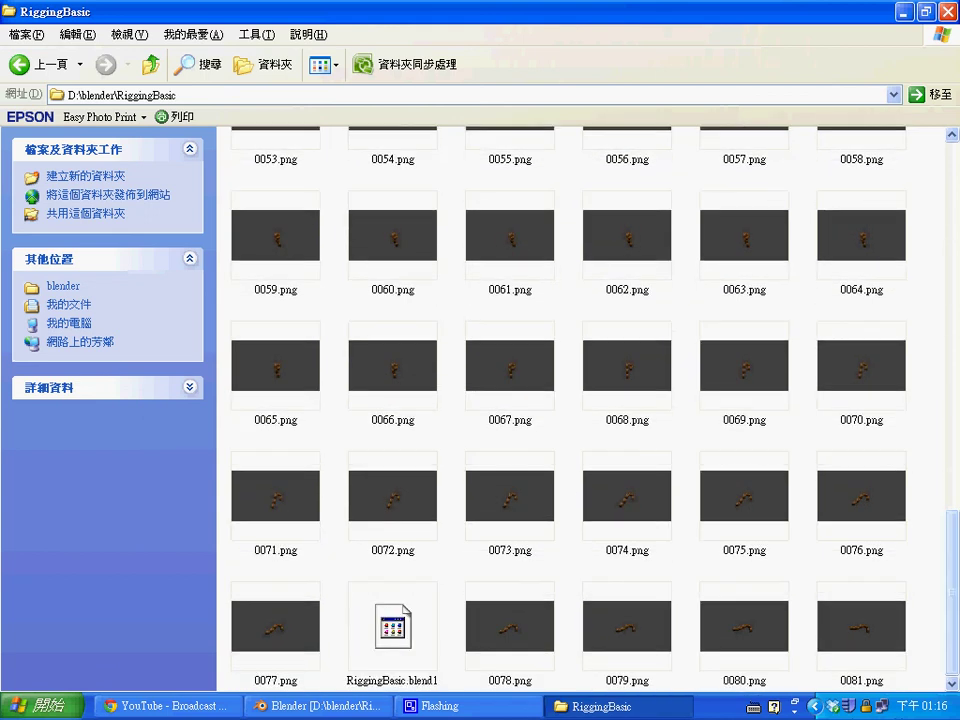
{"action": "scroll", "coordinate": [880, 610], "scroll_direction": "down", "scroll_amount": 2}
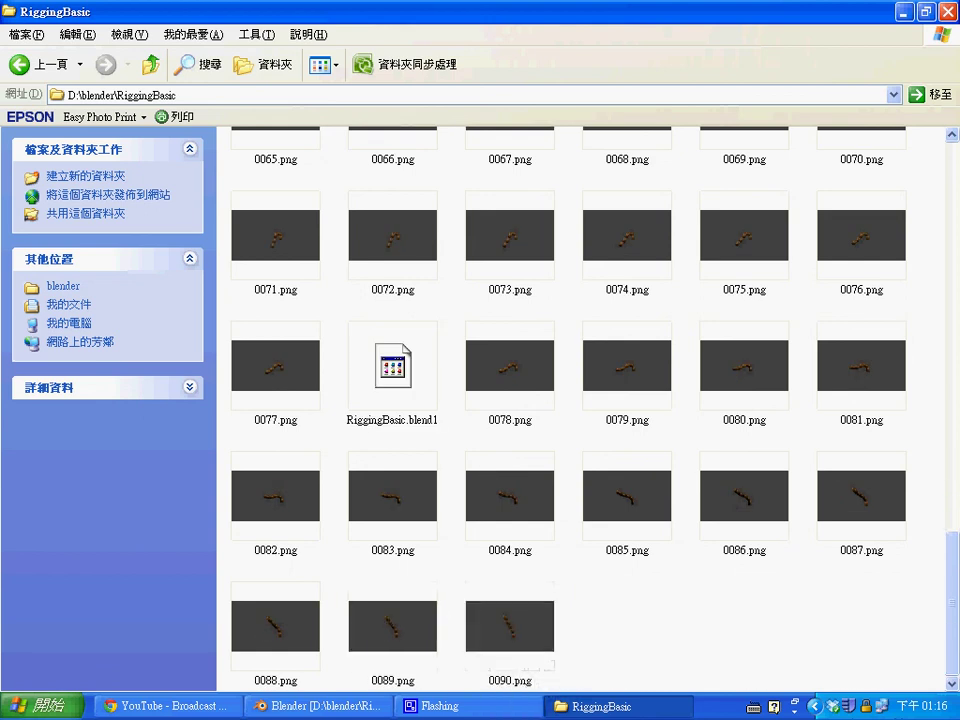
{"action": "left_click_drag", "start_coordinate": [952, 603], "coordinate": [952, 212]}
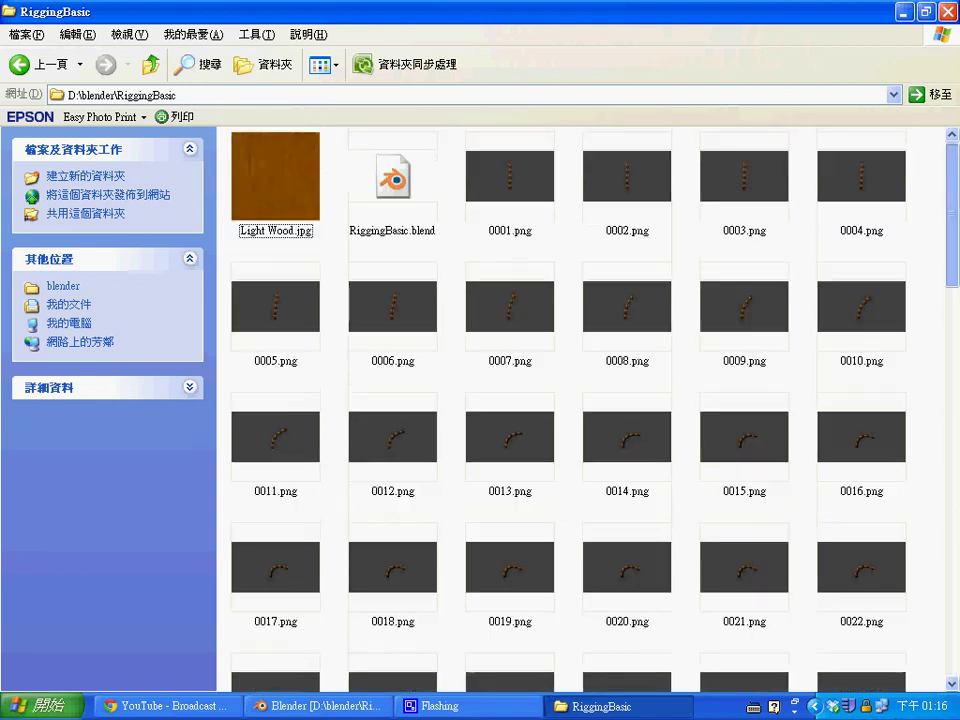
Switch back to Blender, widen the render result area and set the current frame to 100 on the timeline.
{"action": "left_click", "coordinate": [318, 706]}
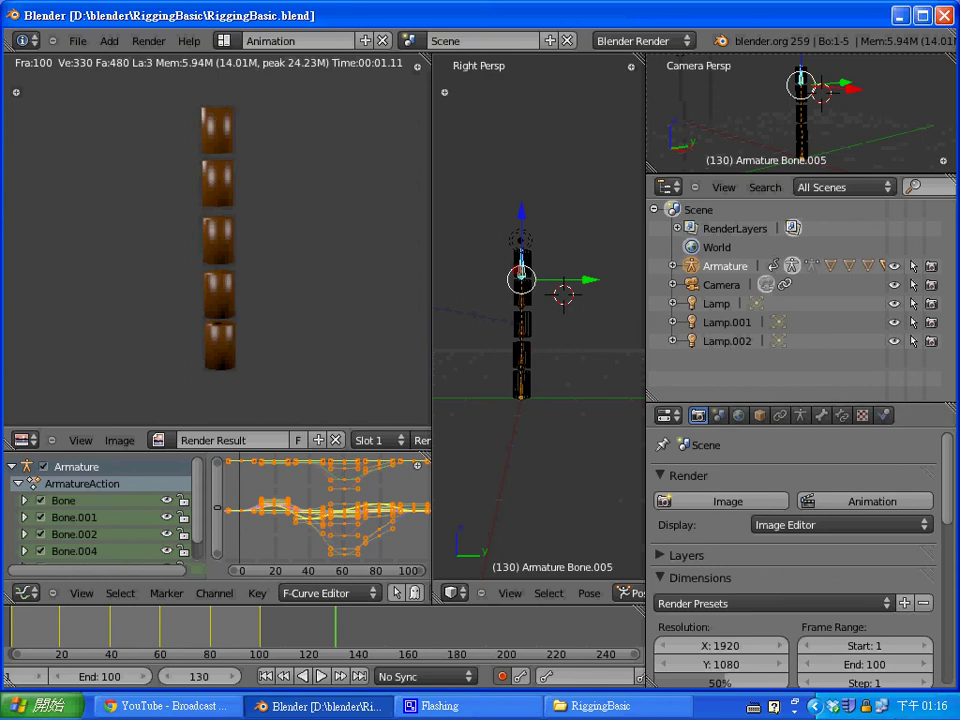
{"action": "left_click_drag", "start_coordinate": [432, 250], "coordinate": [481, 250]}
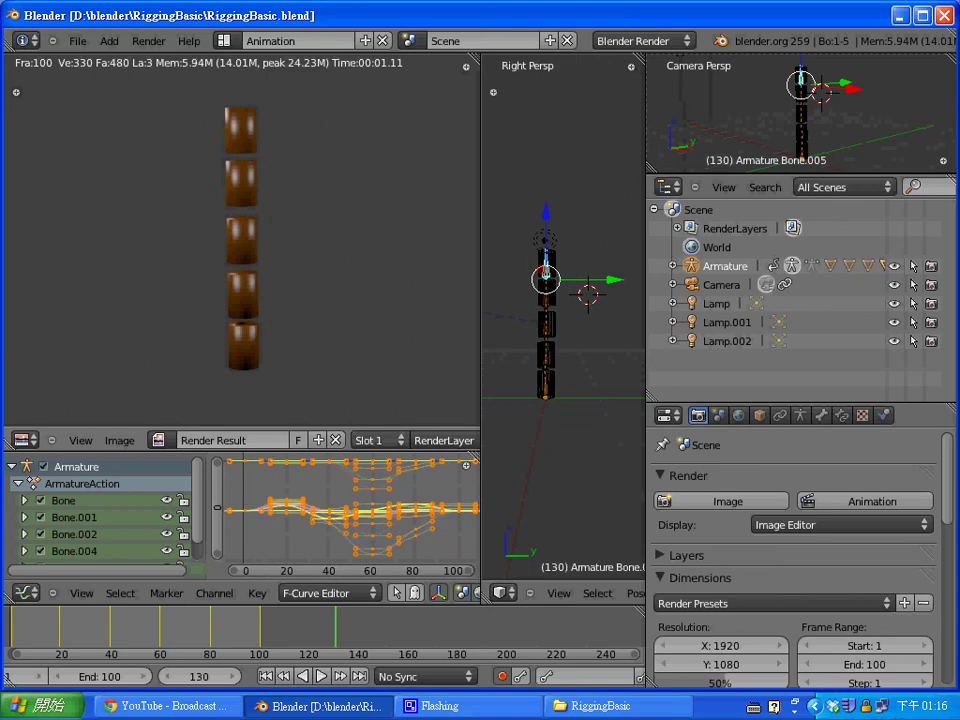
{"action": "middle_click_drag", "start_coordinate": [410, 440], "coordinate": [112, 440]}
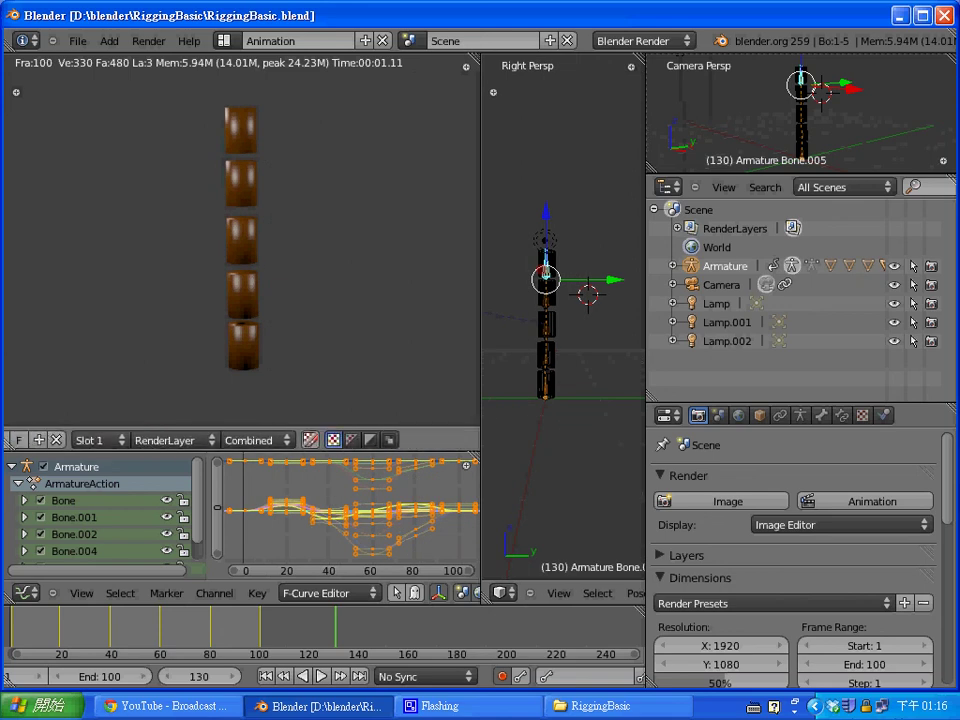
{"action": "scroll", "coordinate": [240, 440], "scroll_direction": "left", "scroll_amount": 4}
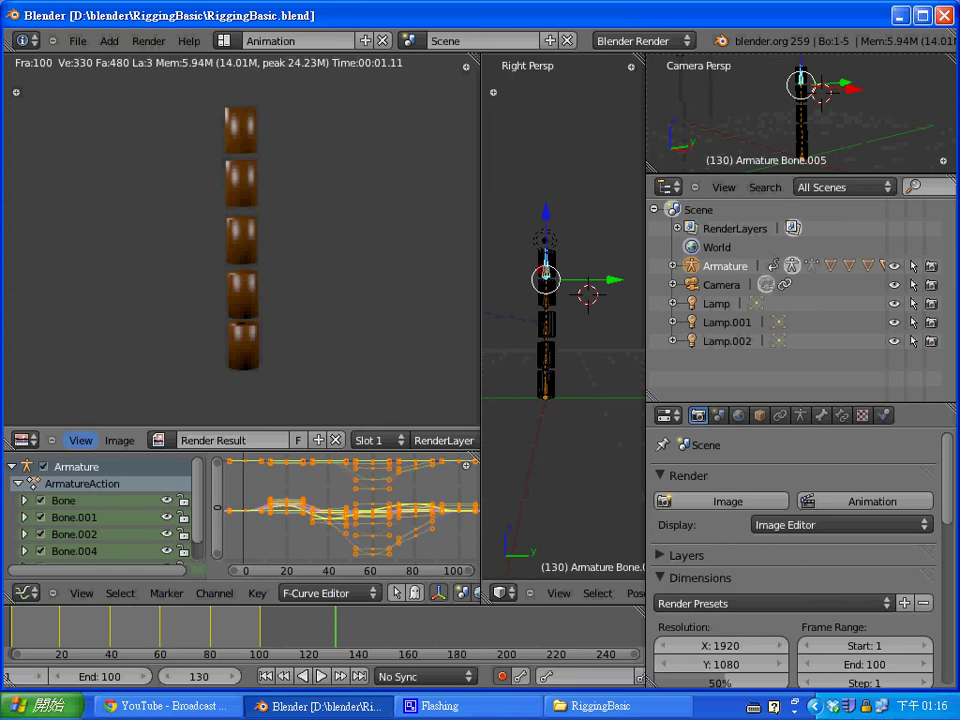
{"action": "left_click", "coordinate": [80, 440]}
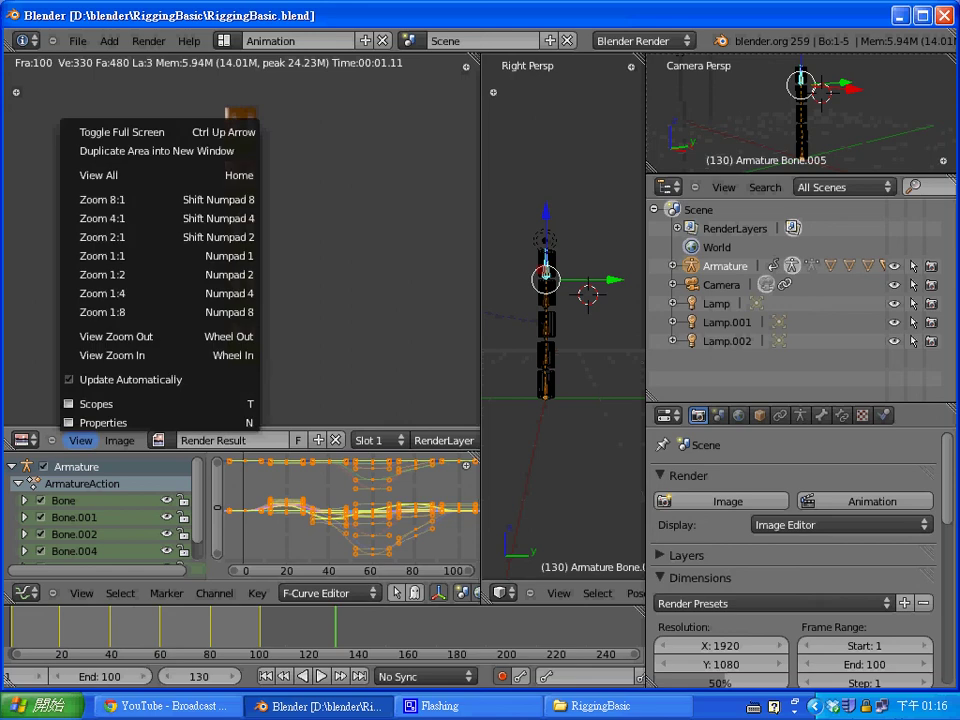
{"action": "middle_click_drag", "start_coordinate": [150, 677], "coordinate": [439, 677]}
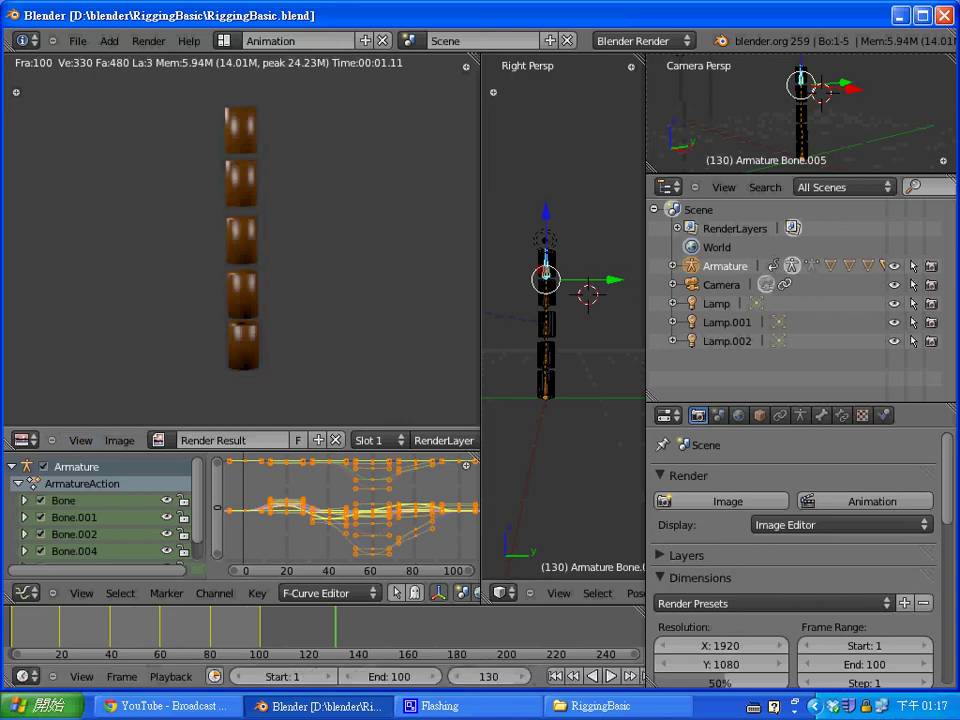
{"action": "mouse_move", "coordinate": [248, 630]}
{"action": "left_mouse_down"}
{"action": "mouse_move", "coordinate": [230, 630]}
{"action": "mouse_move", "coordinate": [259, 625]}
{"action": "left_mouse_up"}
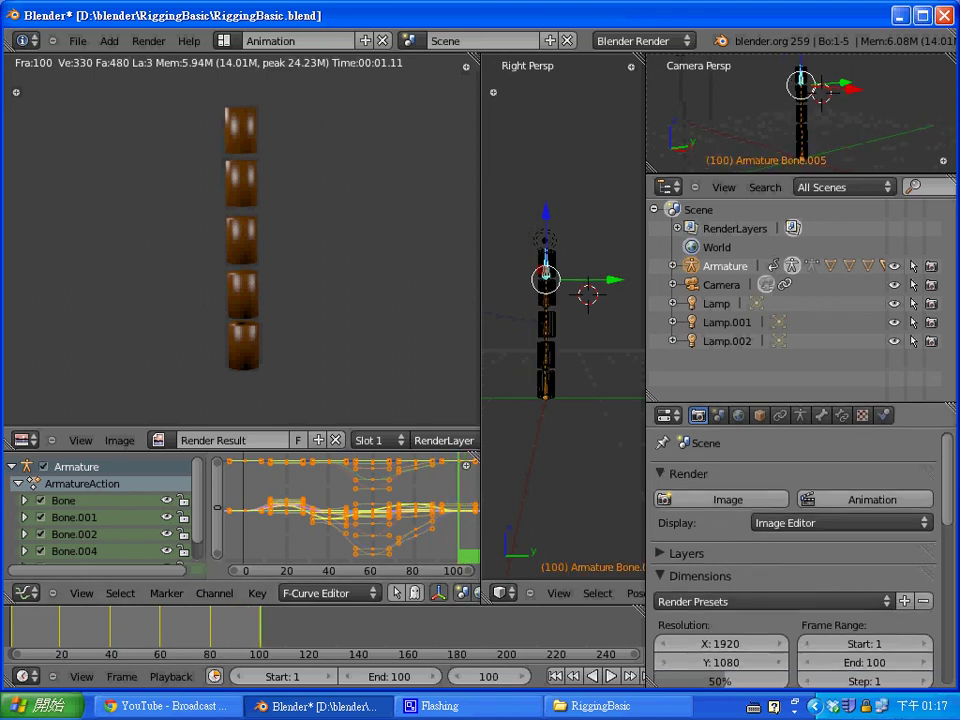
Play the animation while checking the render output path and PNG format against the frames in the RiggingBasic folder.
{"action": "scroll", "coordinate": [795, 560], "scroll_direction": "down", "scroll_amount": 10}
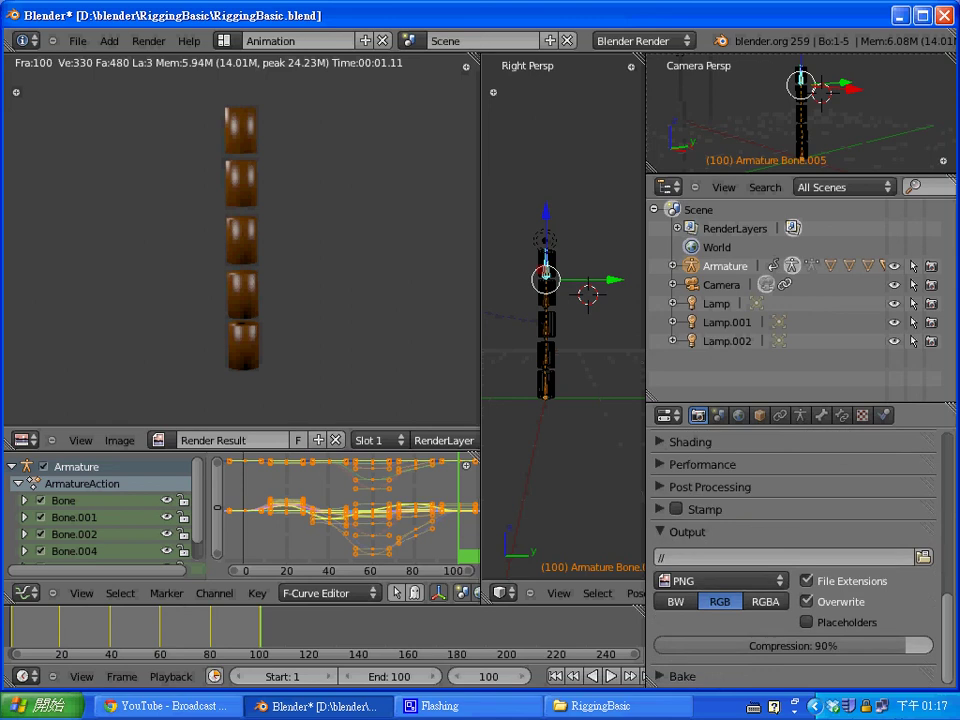
{"action": "scroll", "coordinate": [795, 560], "scroll_direction": "up", "scroll_amount": 10}
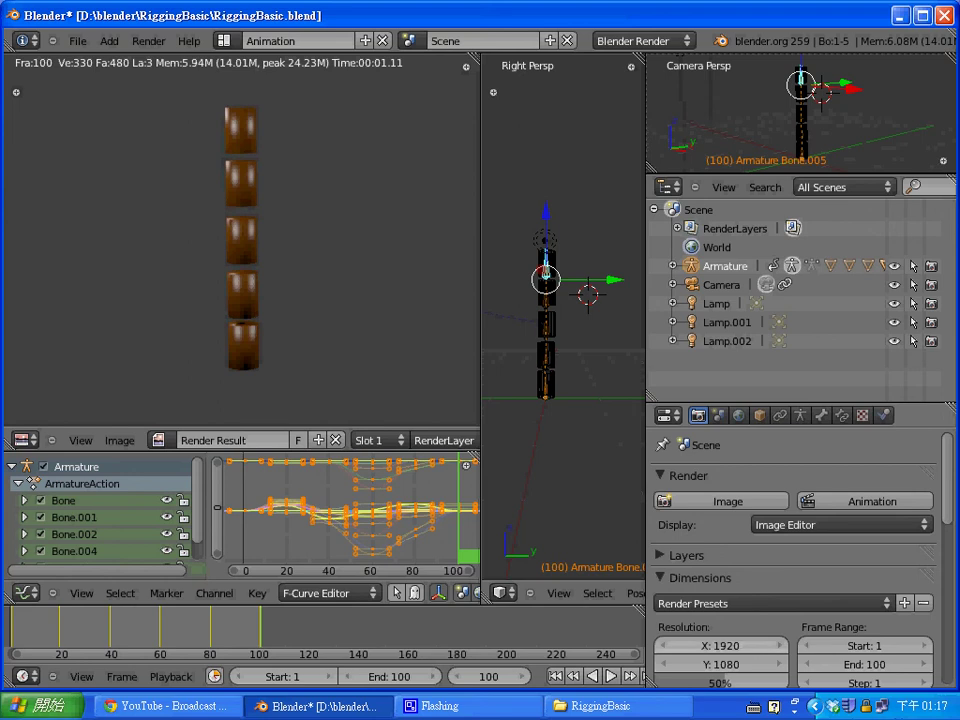
{"action": "key", "text": "alt+a"}
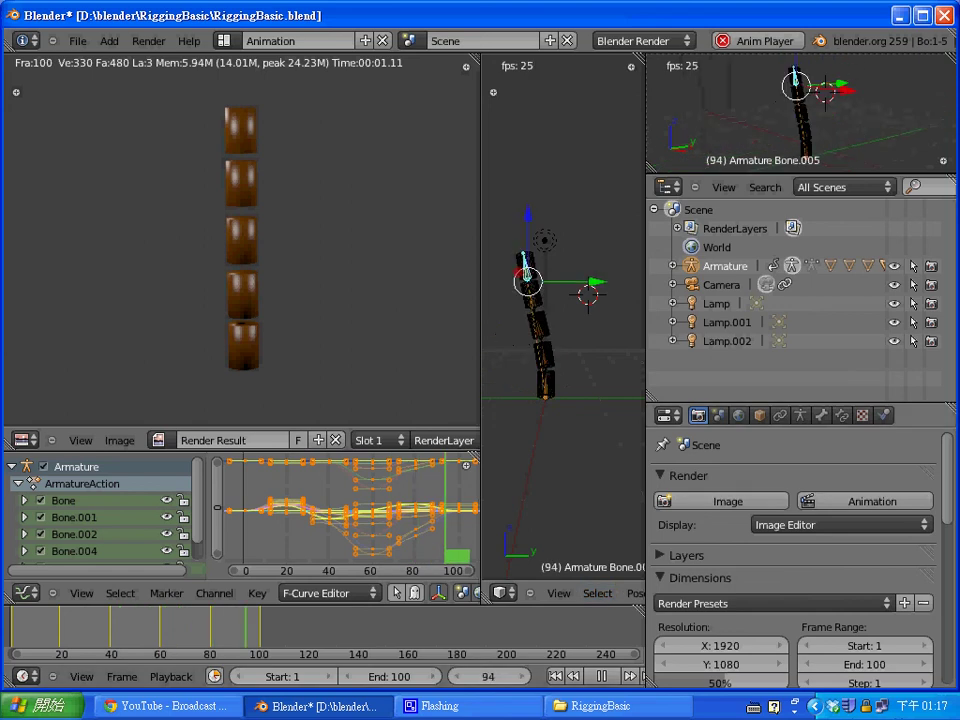
{"action": "scroll", "coordinate": [795, 560], "scroll_direction": "down", "scroll_amount": 3}
{"action": "scroll", "coordinate": [795, 560], "scroll_direction": "down", "scroll_amount": 5}
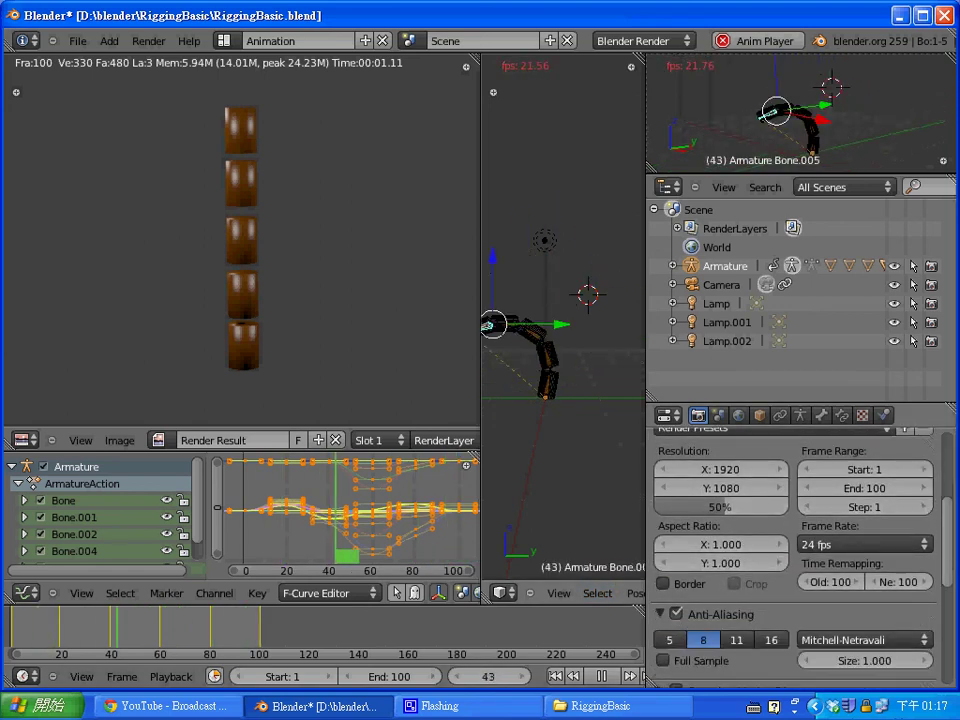
{"action": "scroll", "coordinate": [795, 560], "scroll_direction": "down", "scroll_amount": 5}
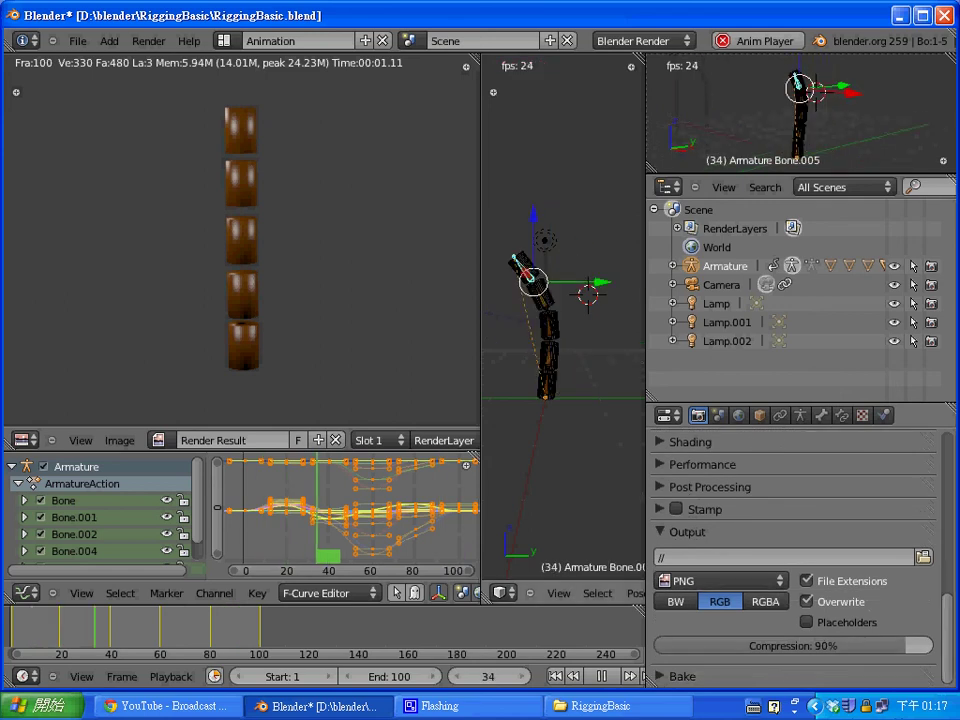
{"action": "left_click", "coordinate": [618, 706]}
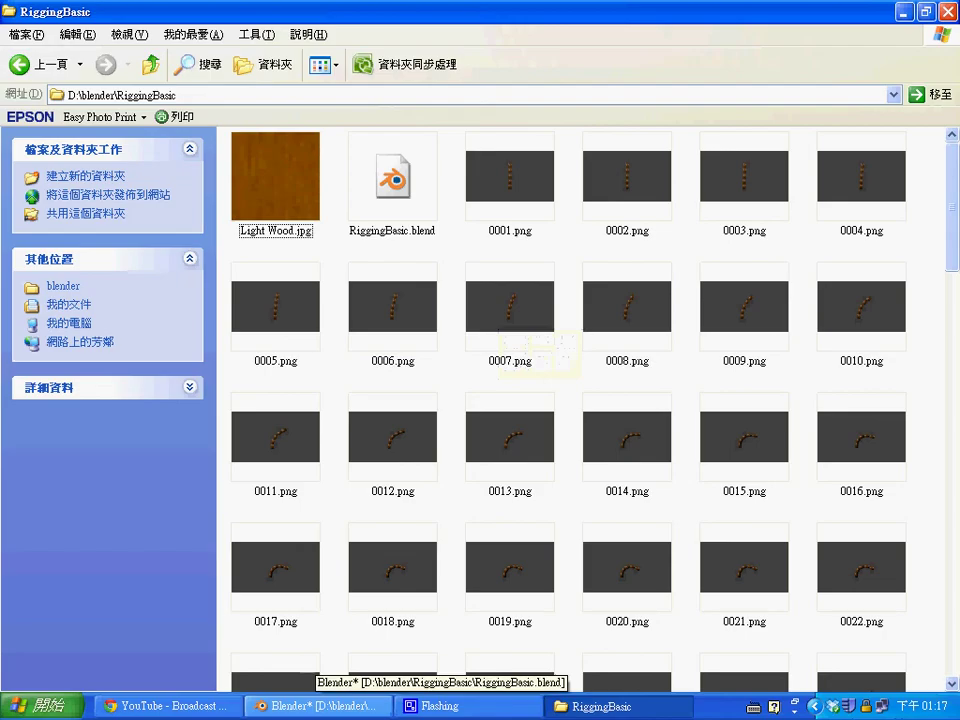
{"action": "left_click", "coordinate": [315, 705]}
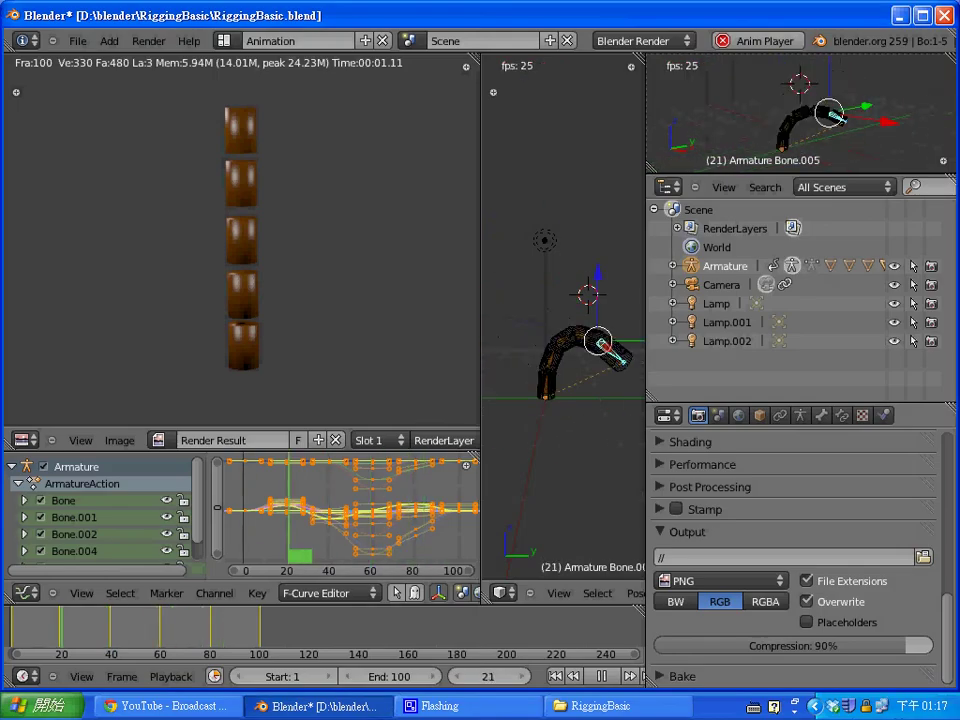
Stop the animation playback and save the project file.
{"action": "key", "text": "Escape"}
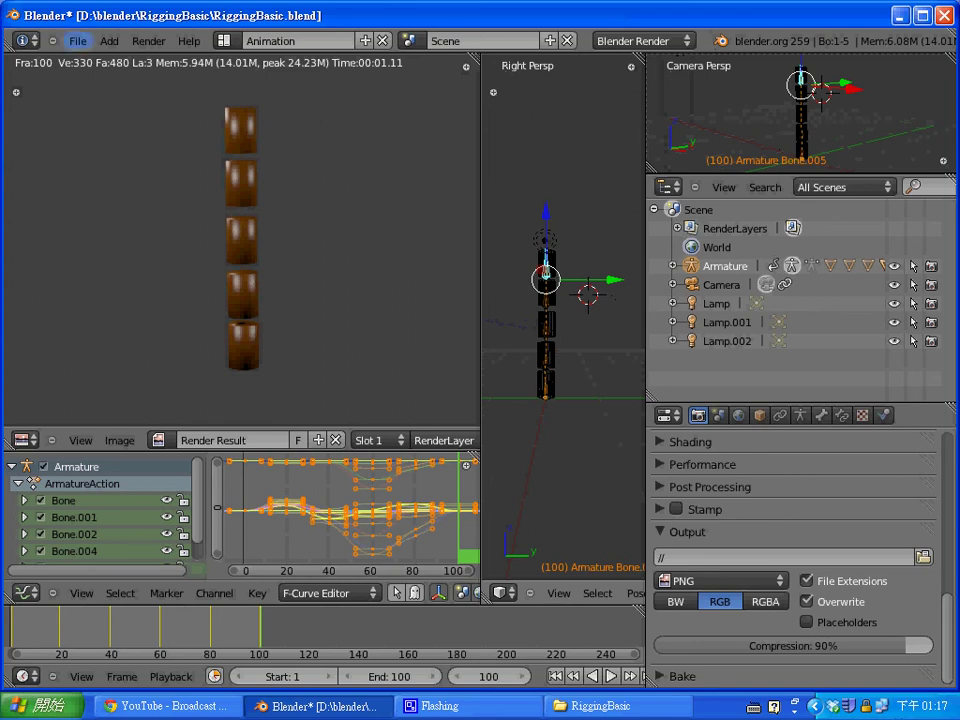
{"action": "left_click", "coordinate": [77, 41]}
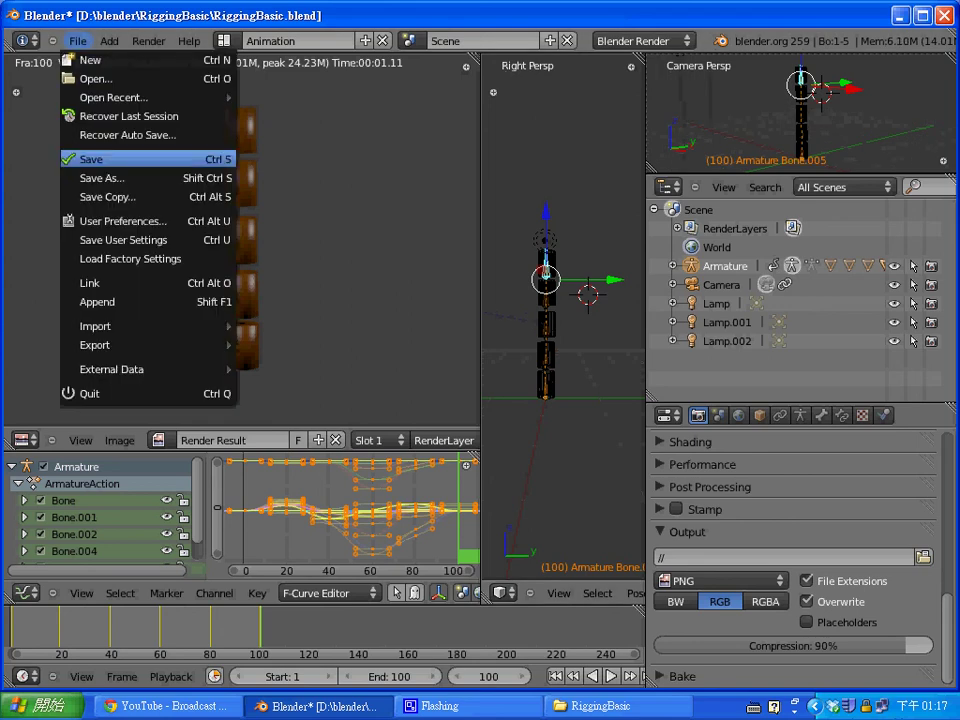
{"action": "left_click", "coordinate": [92, 159]}
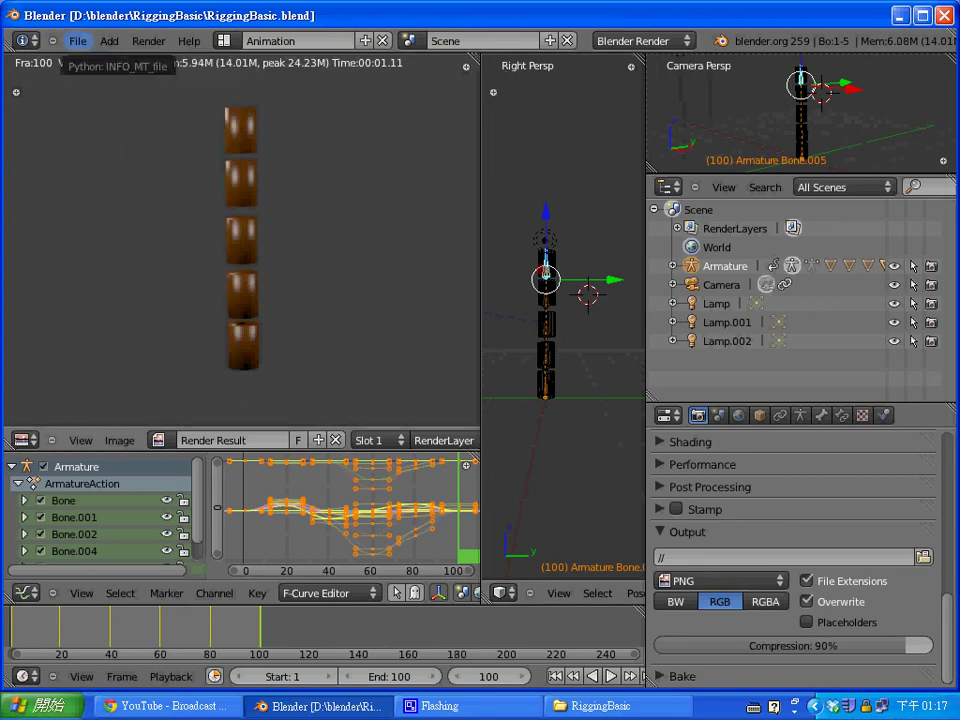
Switch the screen layout to Video Editing.
{"action": "left_click", "coordinate": [224, 41]}
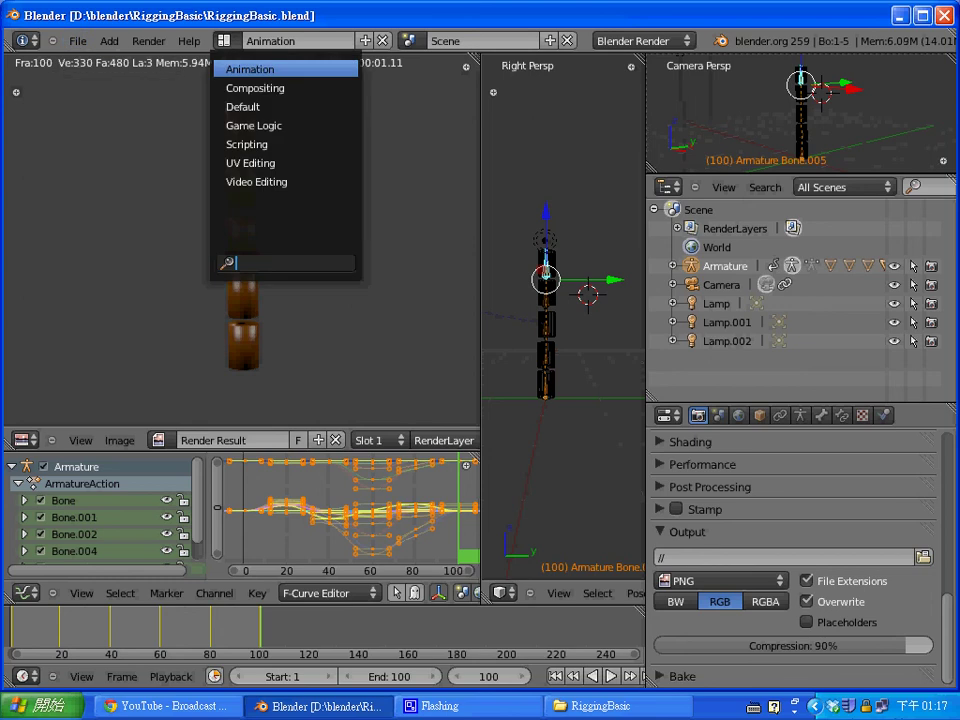
{"action": "left_click", "coordinate": [257, 182]}
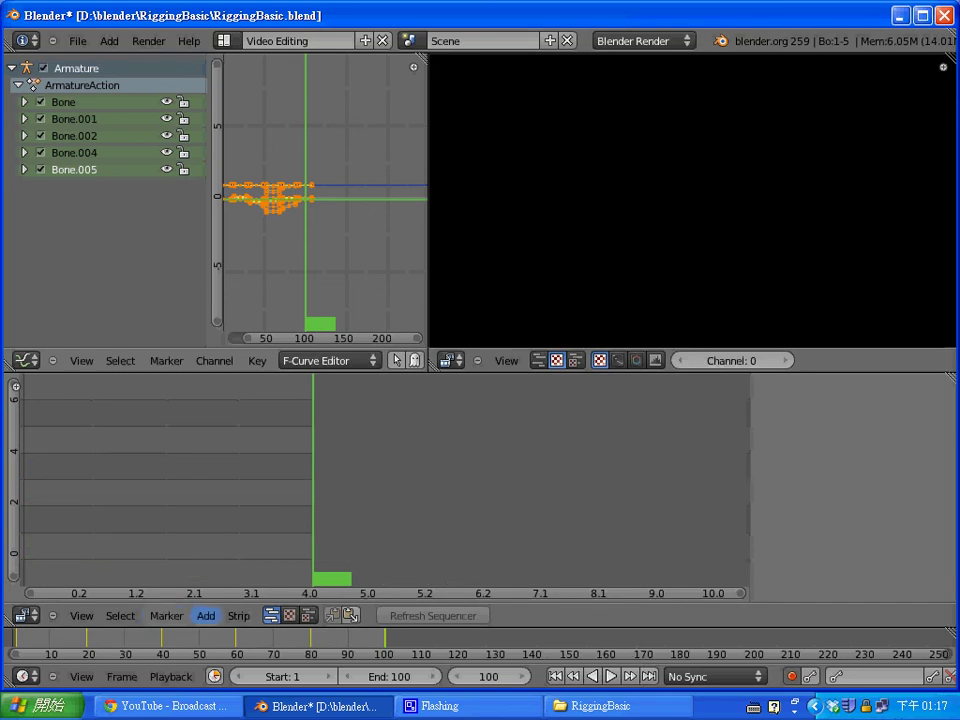
{"action": "left_click", "coordinate": [205, 615]}
{"action": "mouse_move", "coordinate": [236, 523]}
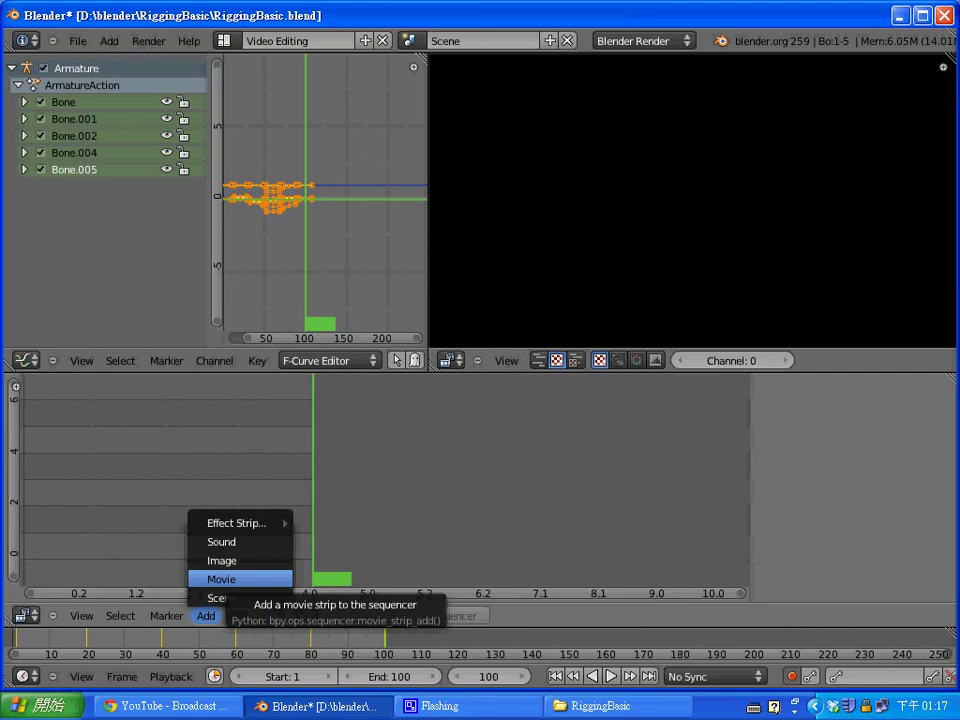
{"action": "left_click", "coordinate": [222, 579]}
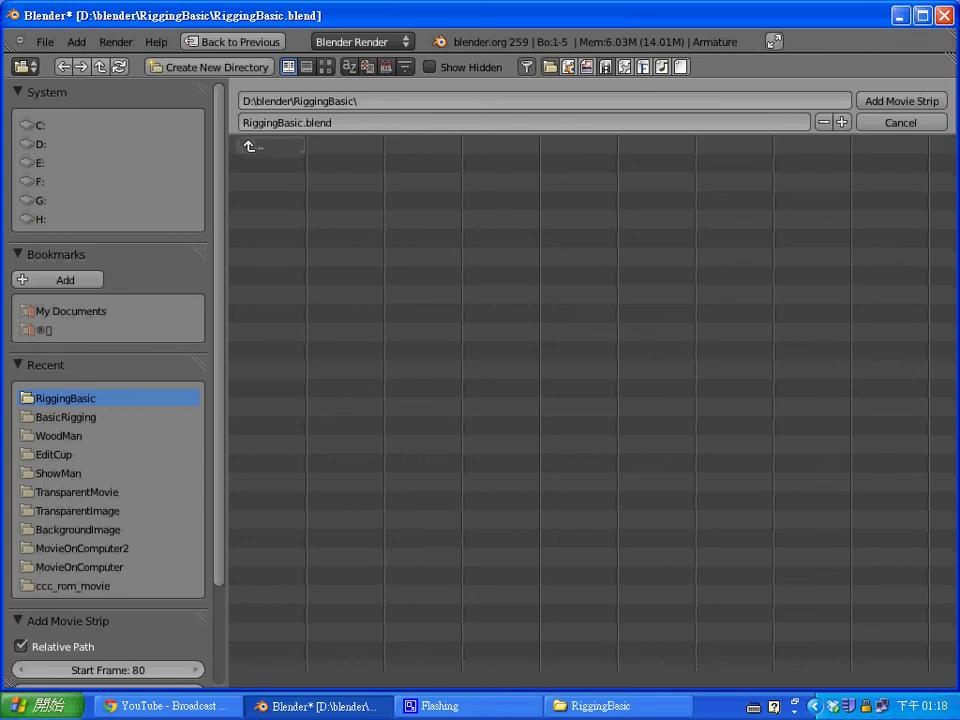
{"action": "left_click", "coordinate": [235, 42]}
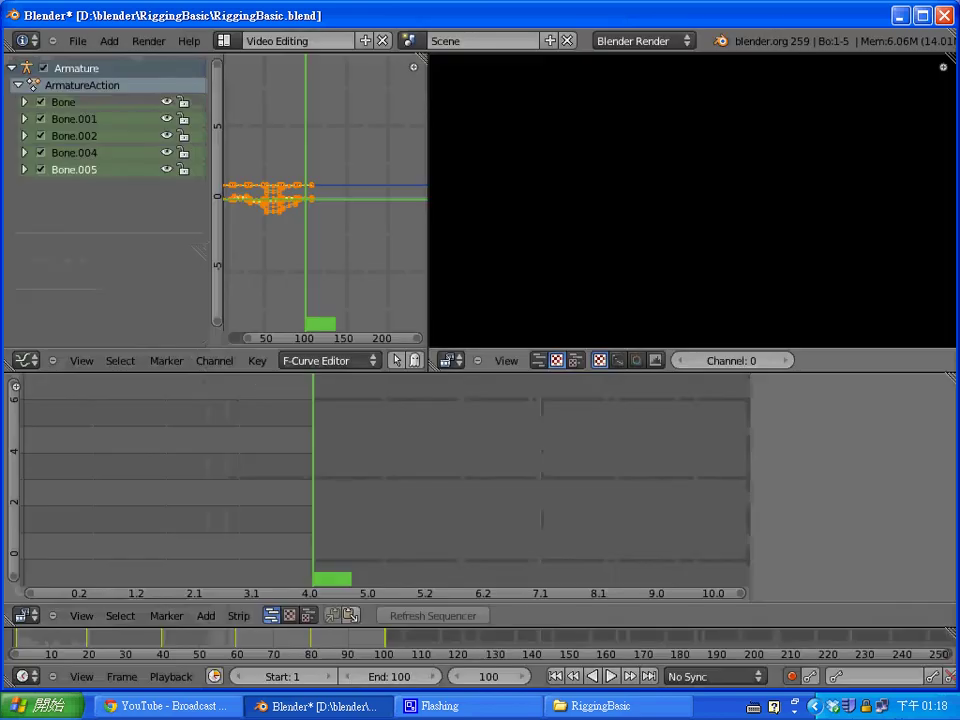
Add 0001.png to 0100.png from the RiggingBasic folder, excluding Light Wood.jpg, as an image strip and slide it to start at frame 1.
{"action": "left_click", "coordinate": [206, 616]}
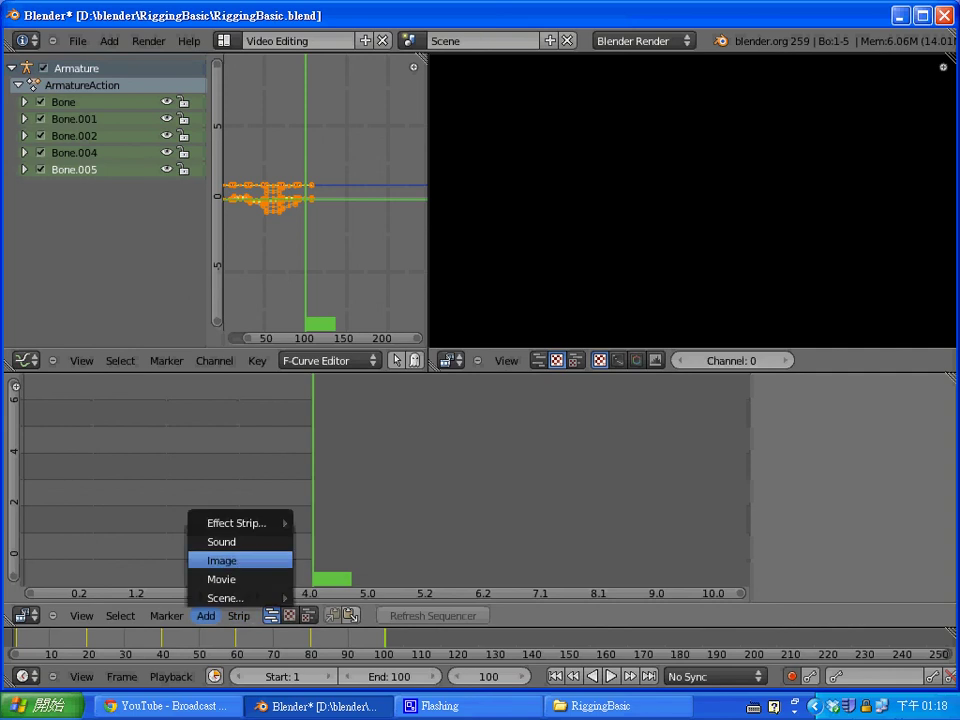
{"action": "left_click", "coordinate": [221, 560]}
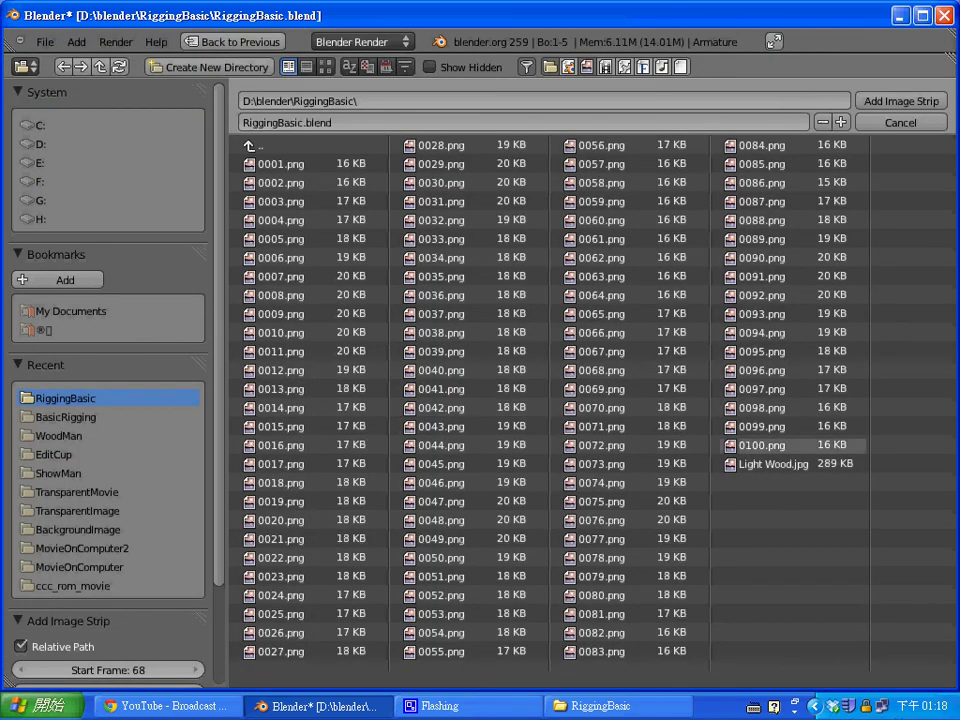
{"action": "left_click", "coordinate": [300, 164]}
{"action": "left_click", "coordinate": [775, 464], "text": "shift"}
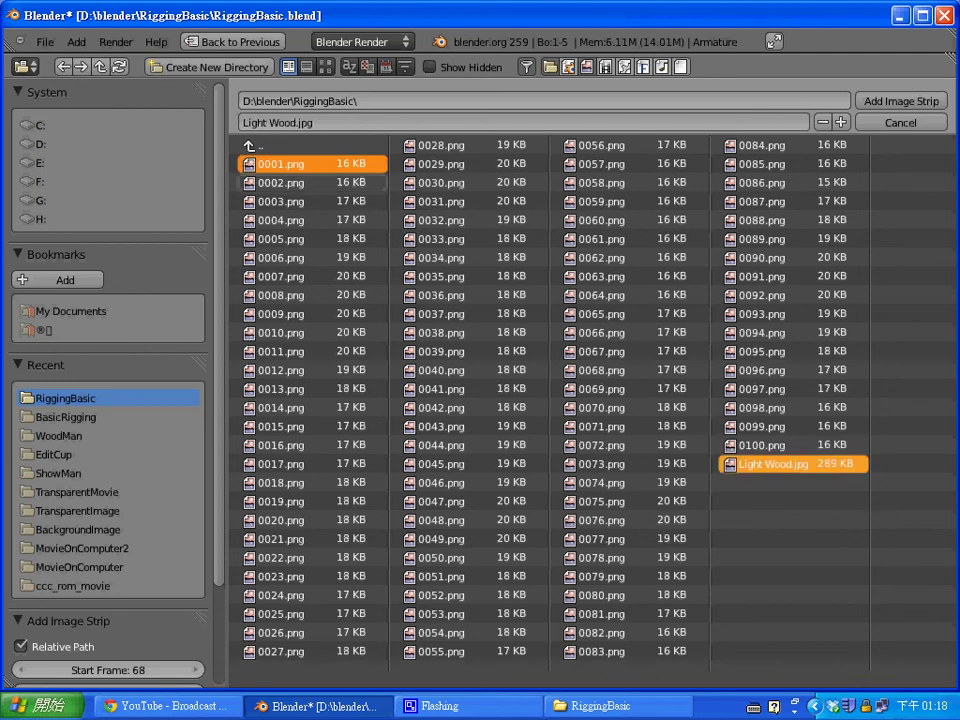
{"action": "key", "text": "a"}
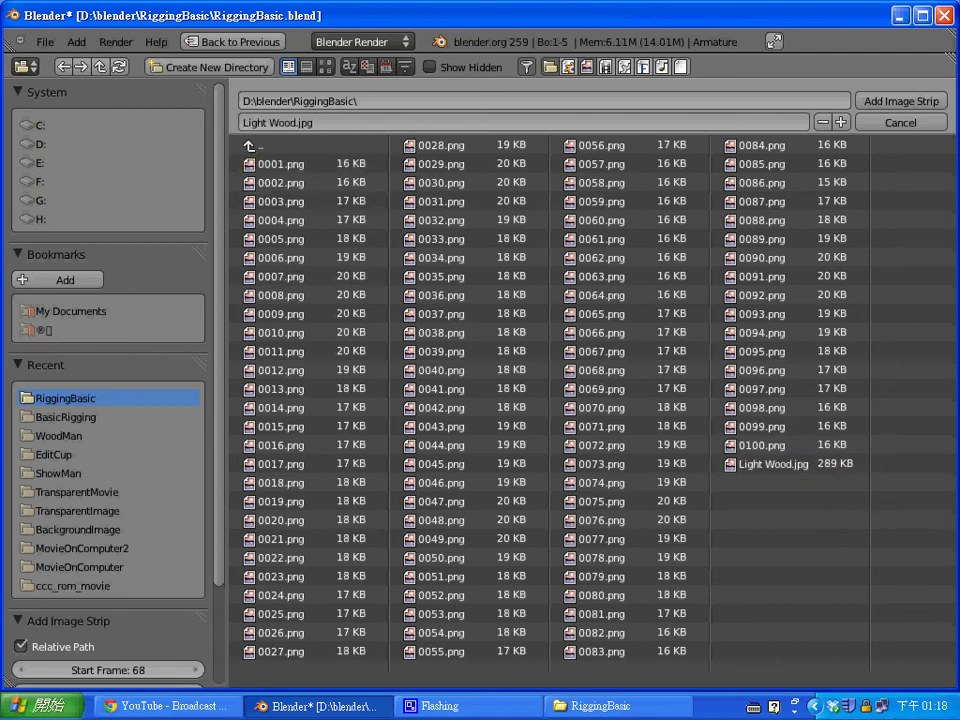
{"action": "key", "text": "a"}
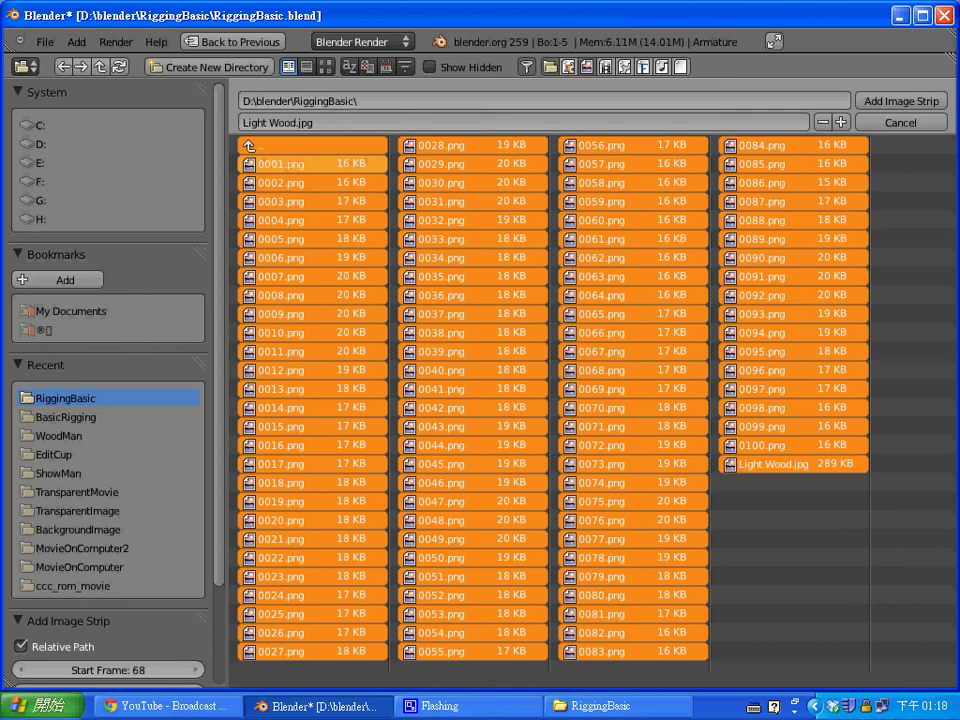
{"action": "left_click", "coordinate": [773, 464], "text": "ctrl"}
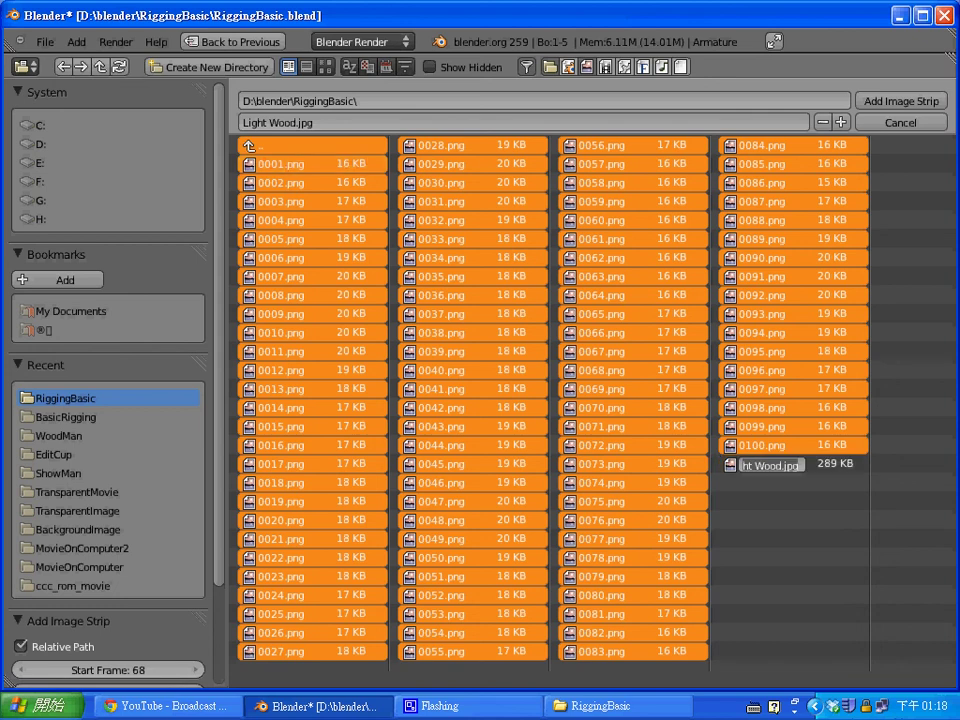
{"action": "key", "text": "Return"}
{"action": "left_click", "coordinate": [773, 464], "text": "shift"}
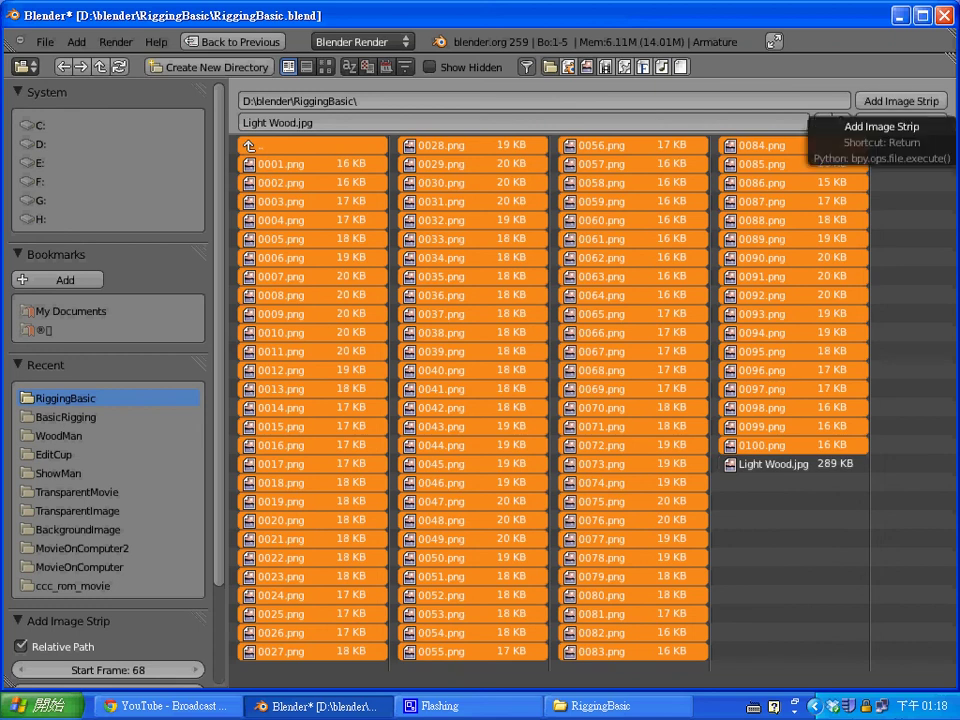
{"action": "left_click", "coordinate": [900, 101]}
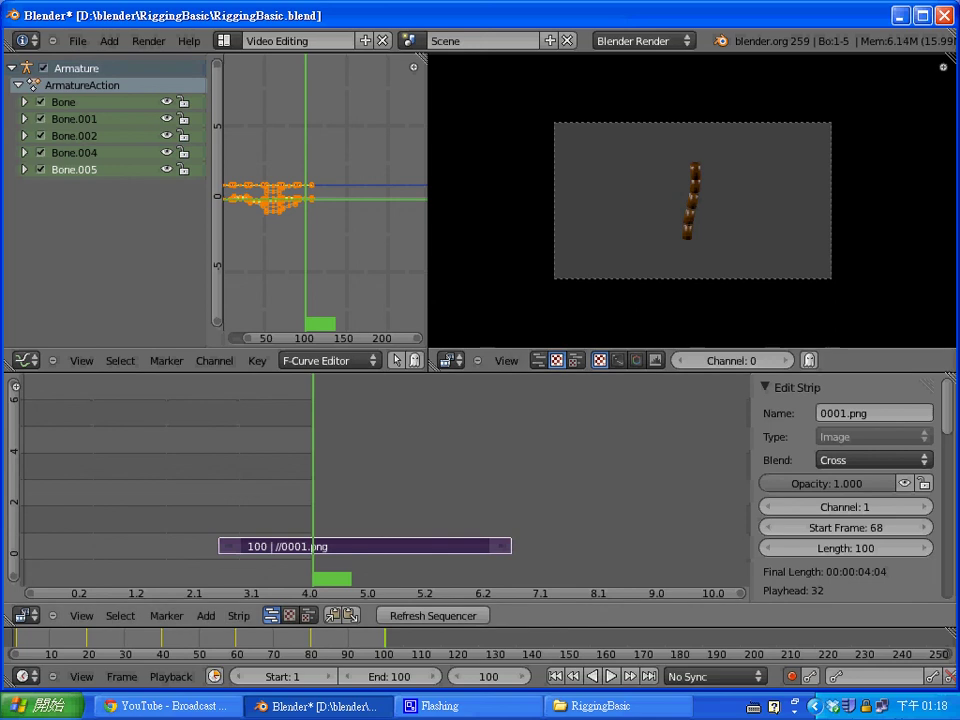
{"action": "key", "text": "g"}
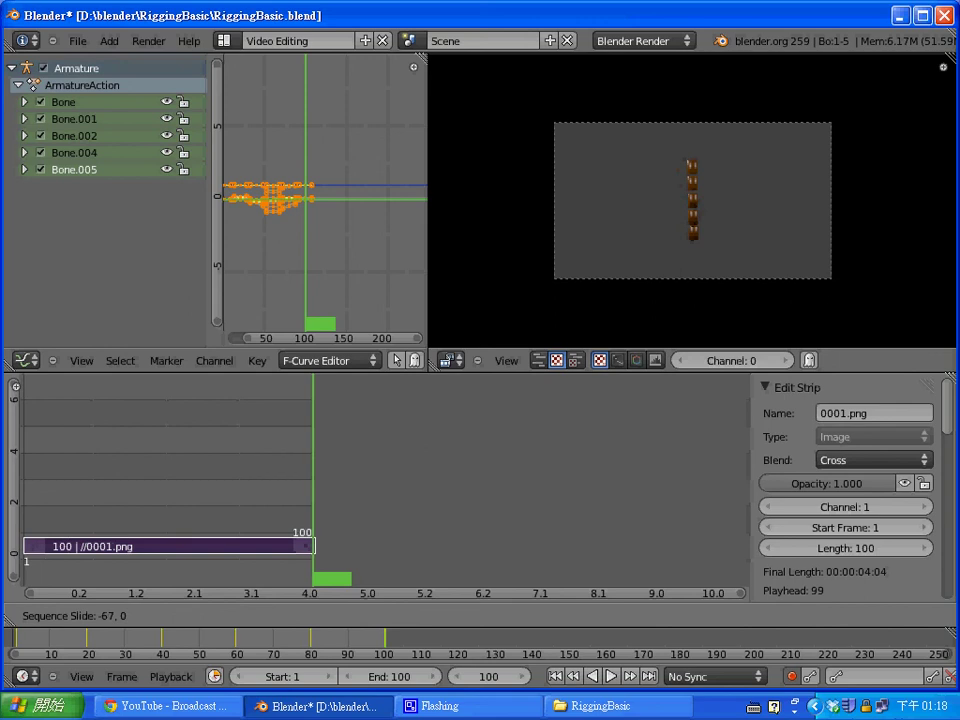
{"action": "key", "text": "Return"}
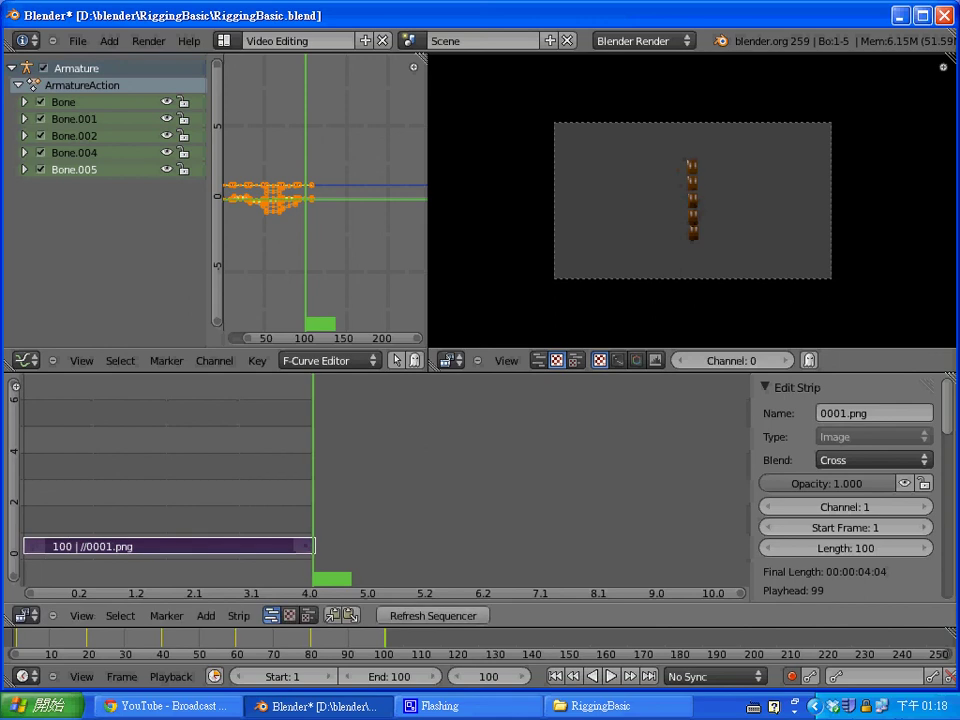
Step backward through the image strip to frame 1 and play the sequence in the preview.
{"action": "key", "text": "Left"}
{"action": "key", "text": "Left"}
{"action": "key", "text": "Left"}
{"action": "key", "text": "Left"}
{"action": "key", "text": "Left"}
{"action": "key", "text": "Left"}
{"action": "key", "text": "Left"}
{"action": "key", "text": "Left"}
{"action": "key", "text": "Left"}
{"action": "key", "text": "Left"}
{"action": "key", "text": "Left"}
{"action": "key", "text": "Left"}
{"action": "key", "text": "Left"}
{"action": "key", "text": "Left"}
{"action": "key", "text": "Left"}
{"action": "key", "text": "Left"}
{"action": "key", "text": "Left"}
{"action": "key", "text": "Left"}
{"action": "key", "text": "Left"}
{"action": "key", "text": "Left"}
{"action": "key", "text": "Left"}
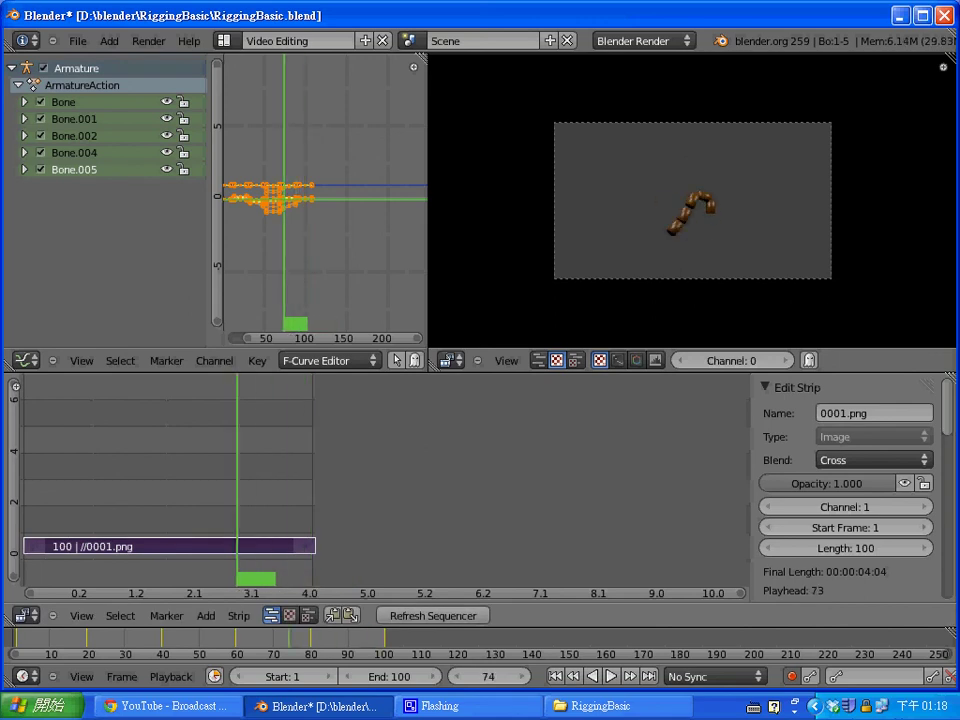
{"action": "key", "text": "Left"}
{"action": "key", "text": "Left"}
{"action": "key", "text": "Left"}
{"action": "key", "text": "Left"}
{"action": "key", "text": "Left"}
{"action": "key", "text": "Left"}
{"action": "key", "text": "Left"}
{"action": "key", "text": "Left"}
{"action": "key", "text": "Left"}
{"action": "key", "text": "Left"}
{"action": "key", "text": "Left"}
{"action": "key", "text": "Left"}
{"action": "key", "text": "Left"}
{"action": "key", "text": "Left"}
{"action": "key", "text": "Left"}
{"action": "key", "text": "Left"}
{"action": "key", "text": "Left"}
{"action": "key", "text": "Left"}
{"action": "key", "text": "Left"}
{"action": "key", "text": "Left"}
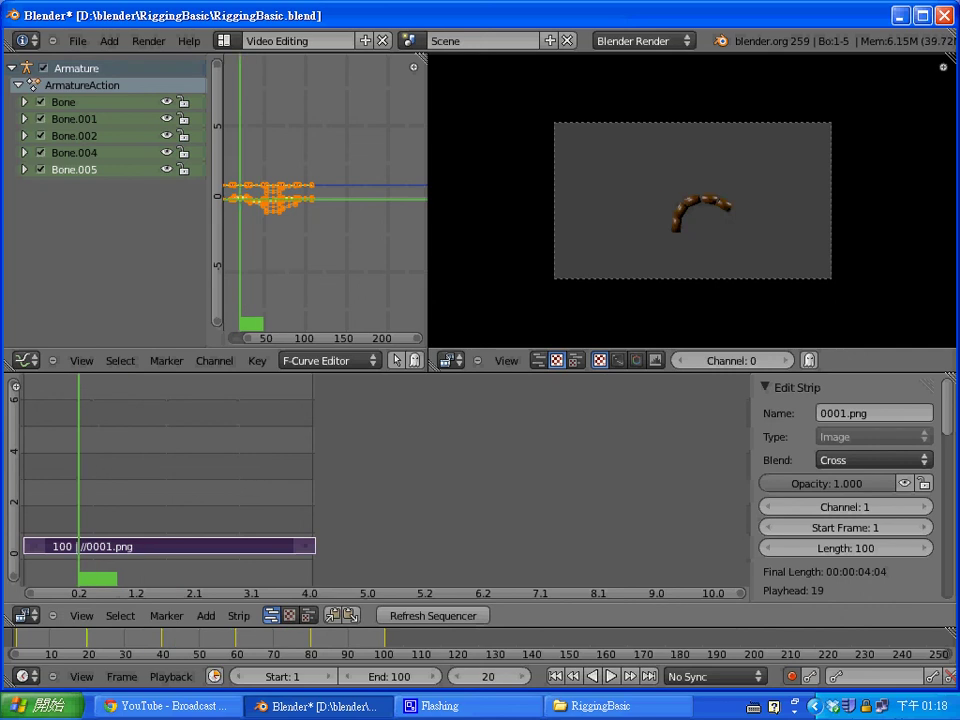
{"action": "key", "text": "Left"}
{"action": "key", "text": "Left"}
{"action": "key", "text": "Left"}
{"action": "key", "text": "Left"}
{"action": "key", "text": "Left"}
{"action": "key", "text": "Left"}
{"action": "key", "text": "Left"}
{"action": "key", "text": "Left"}
{"action": "key", "text": "Right"}
{"action": "key", "text": "Right"}
{"action": "key", "text": "Right"}
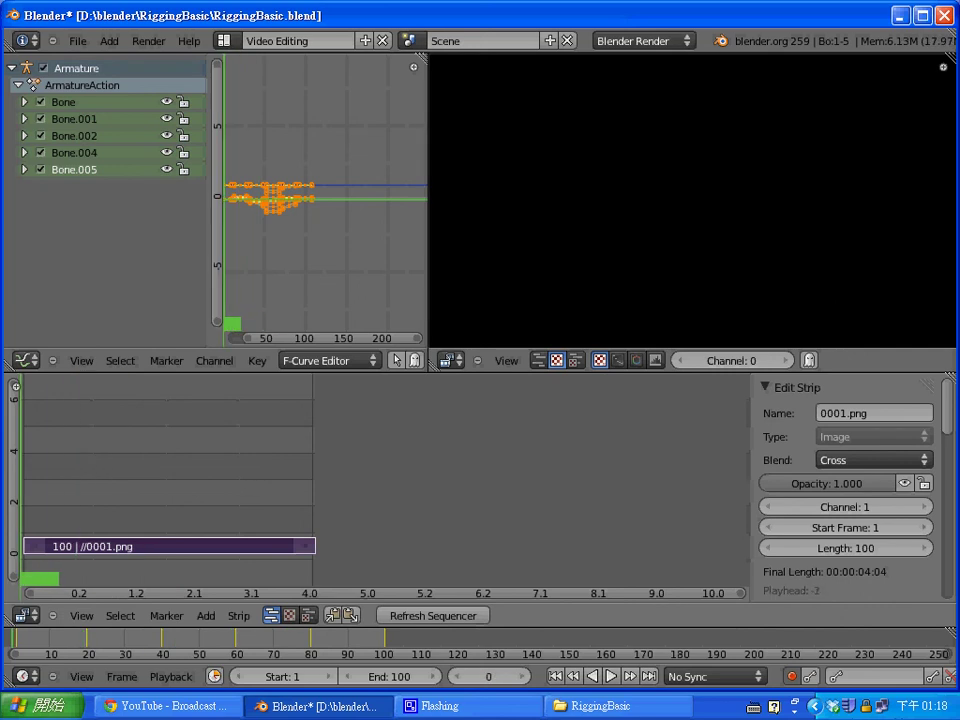
{"action": "key", "text": "Left"}
{"action": "key", "text": "Right"}
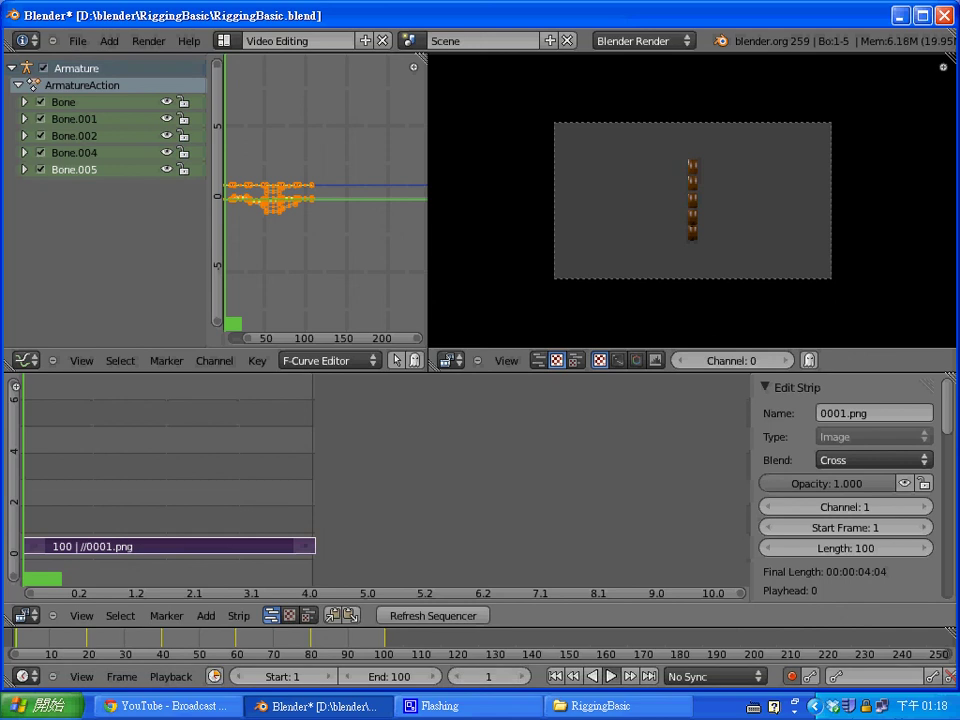
{"action": "key", "text": "alt+a"}
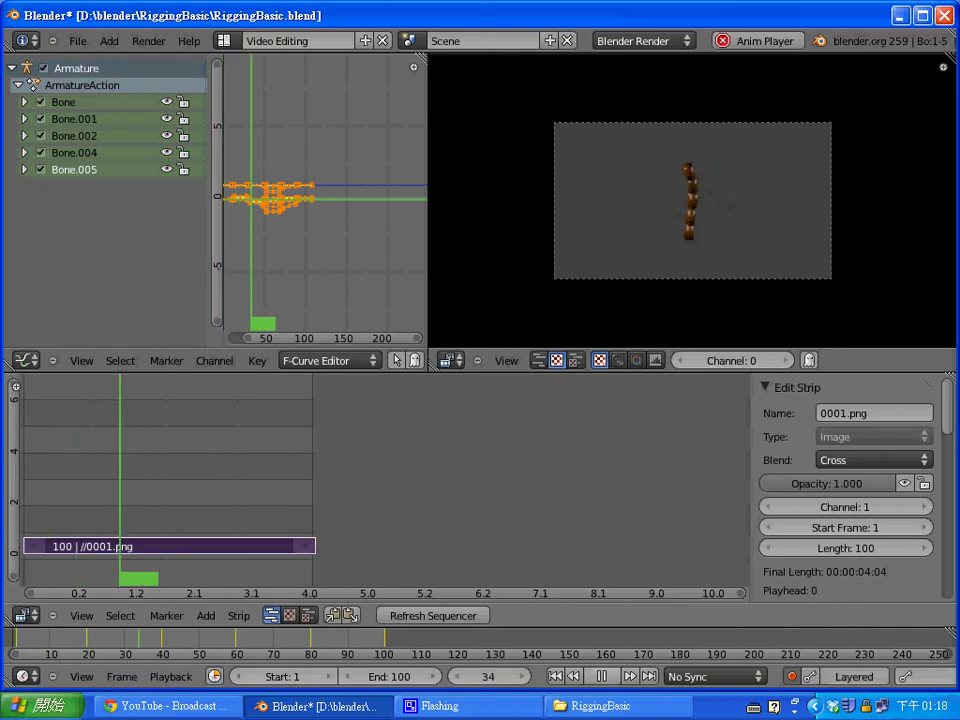